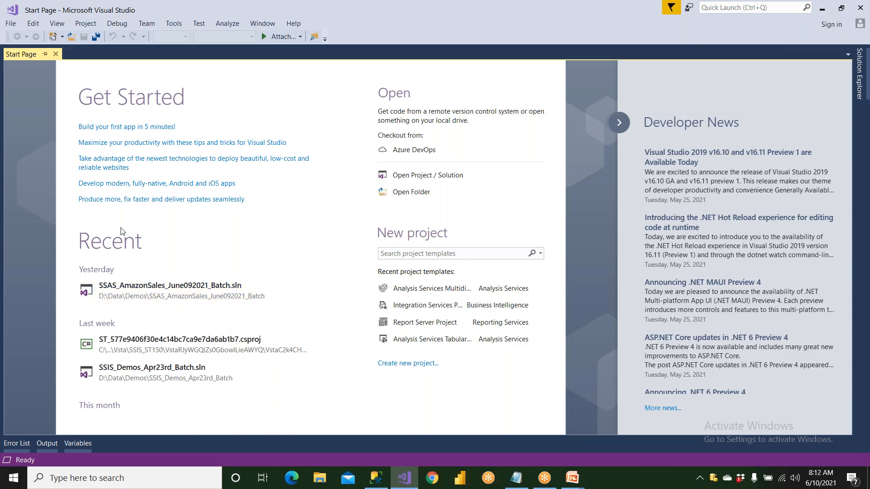
left_click(10, 23)
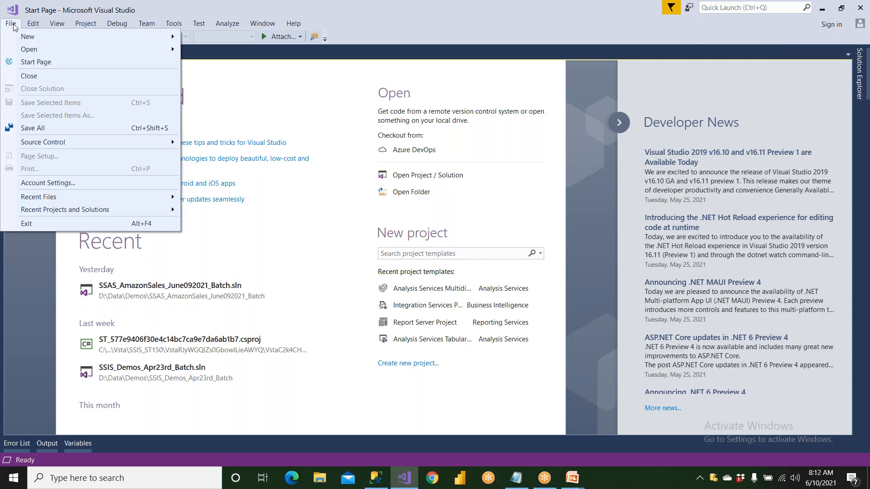
mouse_move(25, 51)
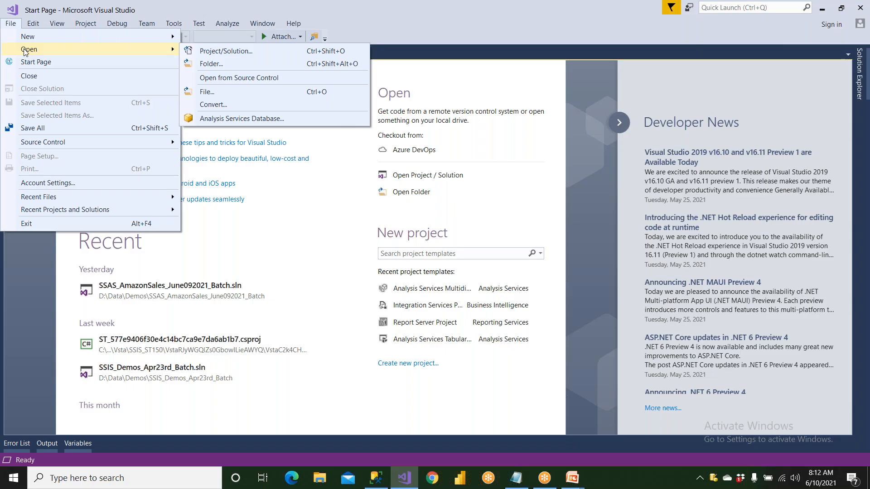
left_click(229, 51)
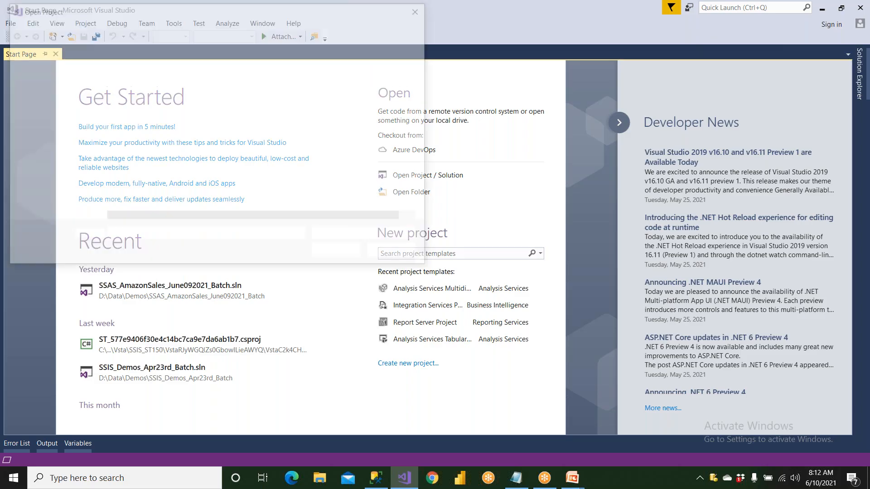
left_click(87, 208)
left_click(50, 174)
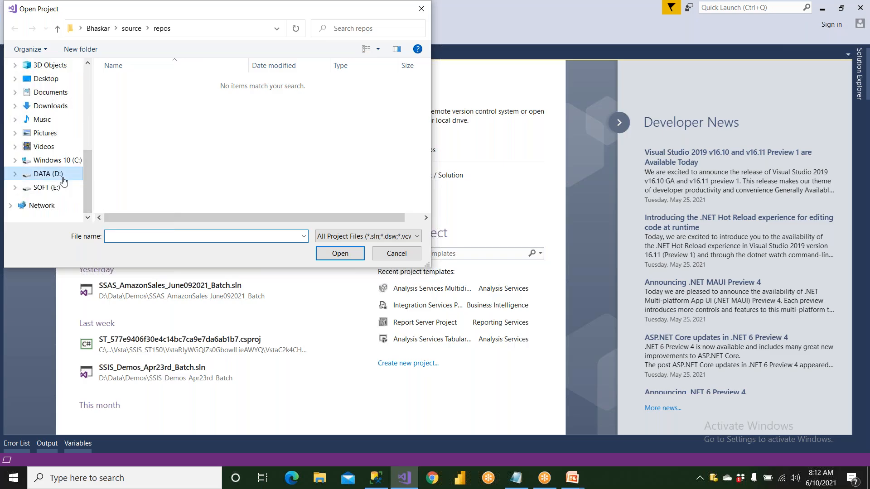
double_click(122, 156)
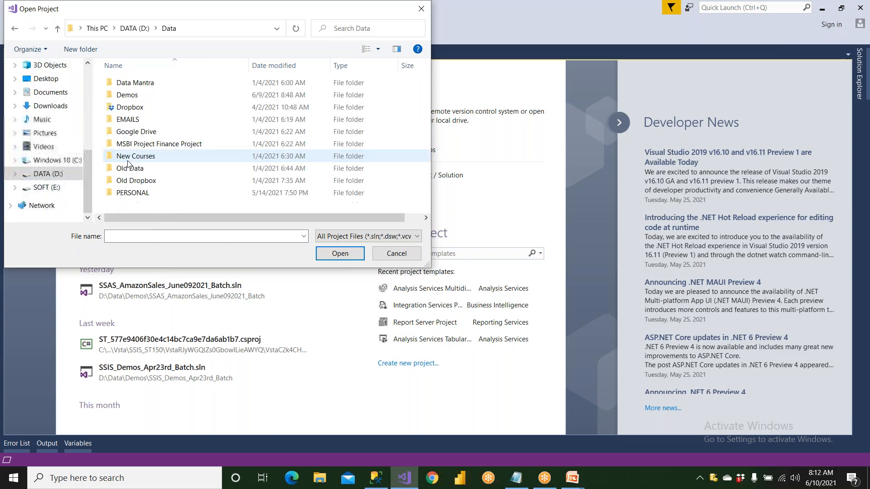
double_click(139, 95)
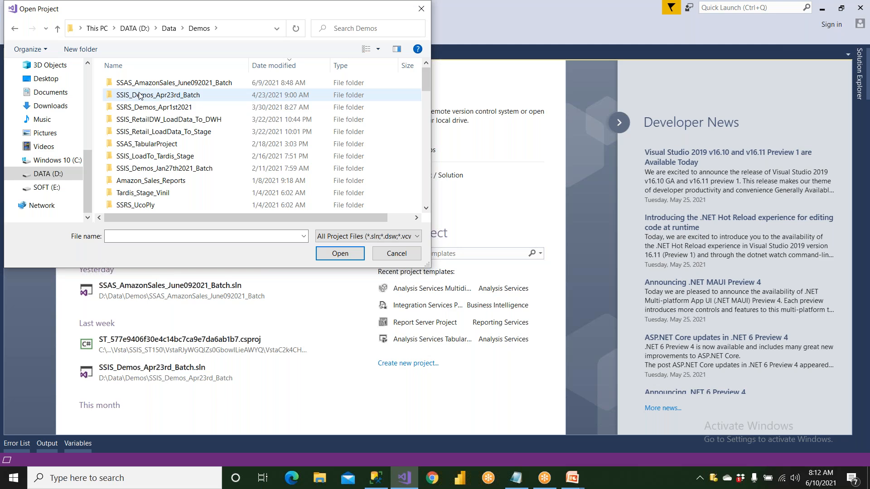
double_click(178, 84)
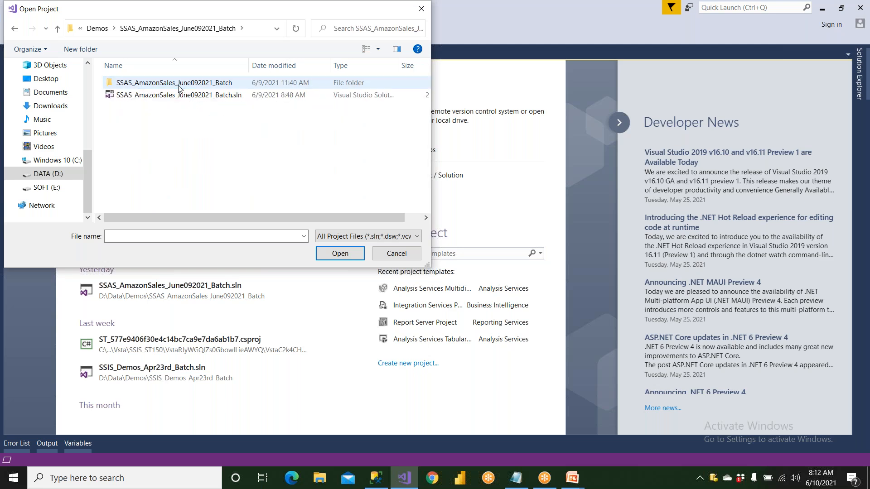
left_click(225, 96)
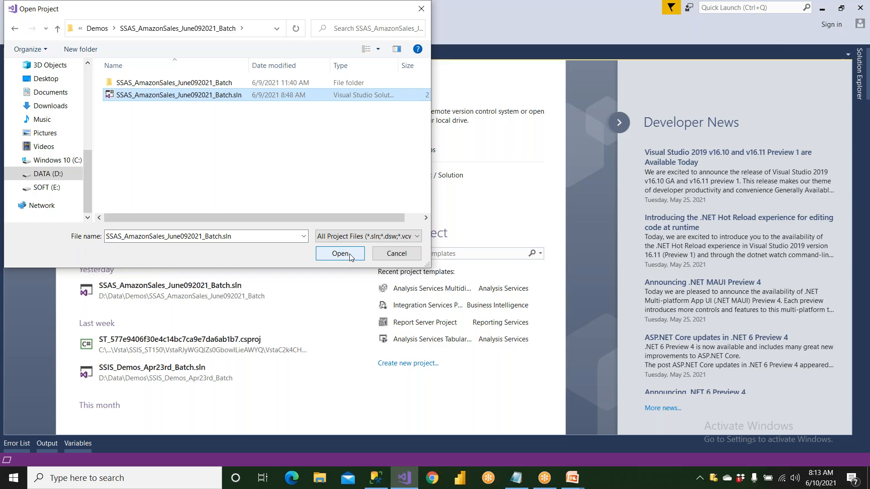
left_click(413, 257)
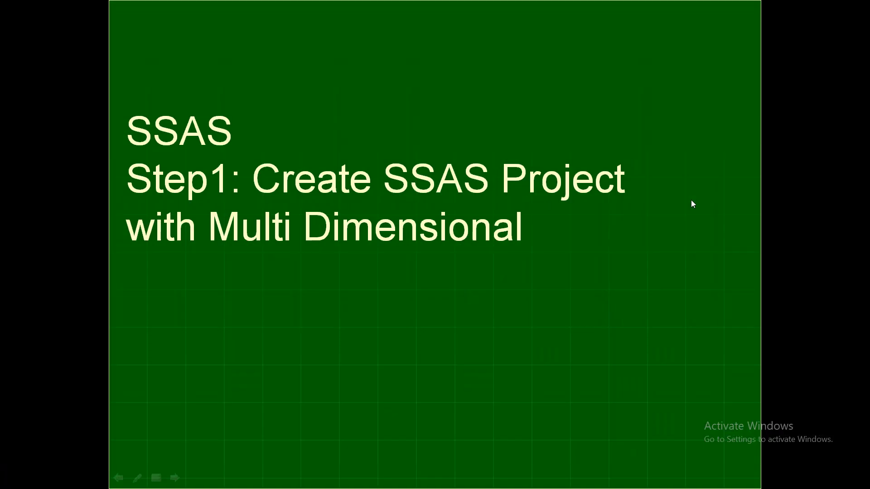
- Search Windows for DevEnv, launch Visual Studio 2017 (SSDT) and open the recent solution SSAS_AmazonSales_June092021_Batch.sln
key("super")
type("DevE")
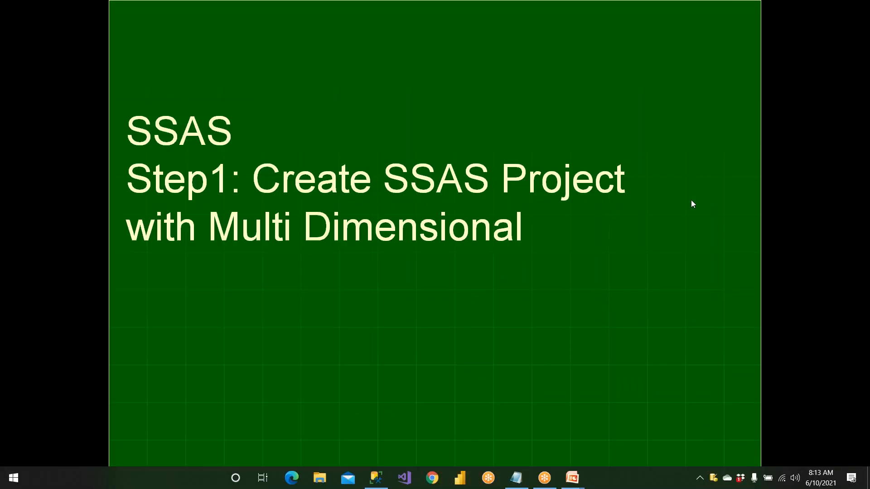
type("nv")
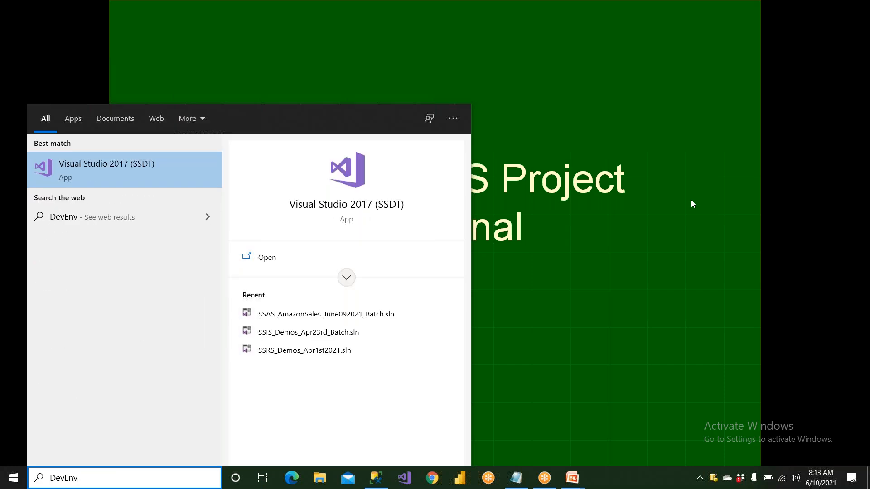
left_click(147, 181)
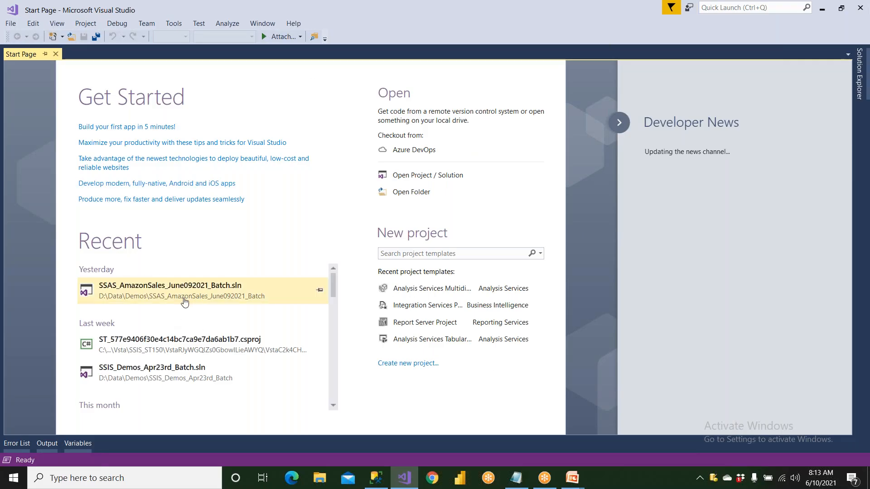
left_click(184, 299)
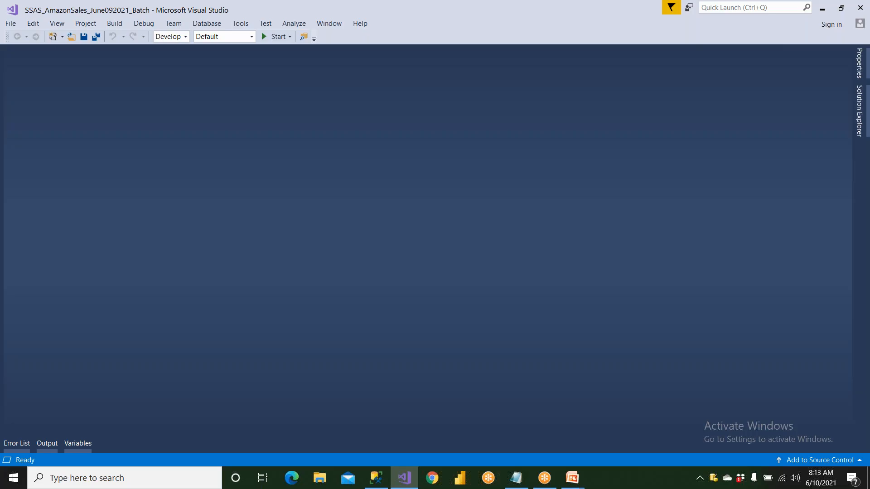
- Open the dsAmazonDW data source from the project and review the server and database settings of its connection
left_click(860, 113)
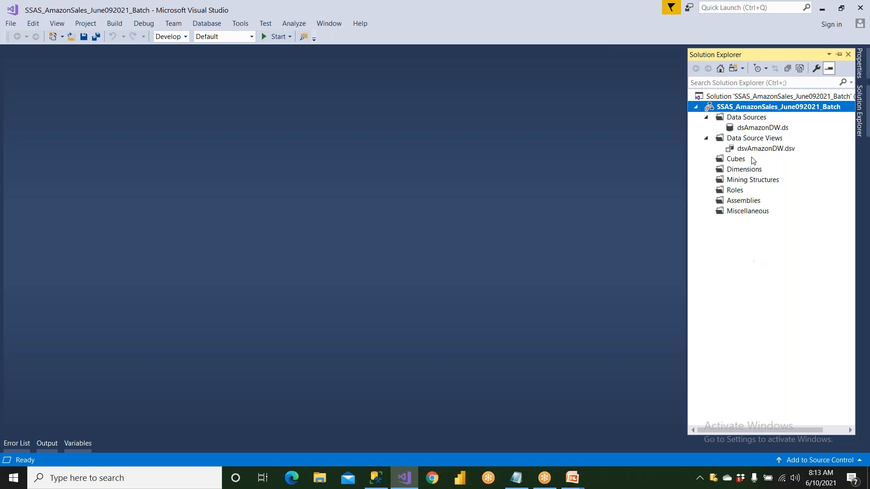
left_click(747, 129)
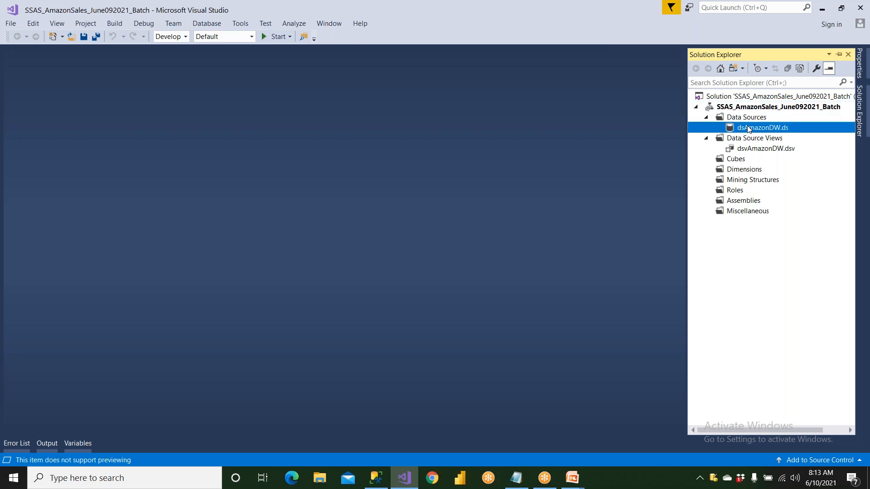
double_click(748, 128)
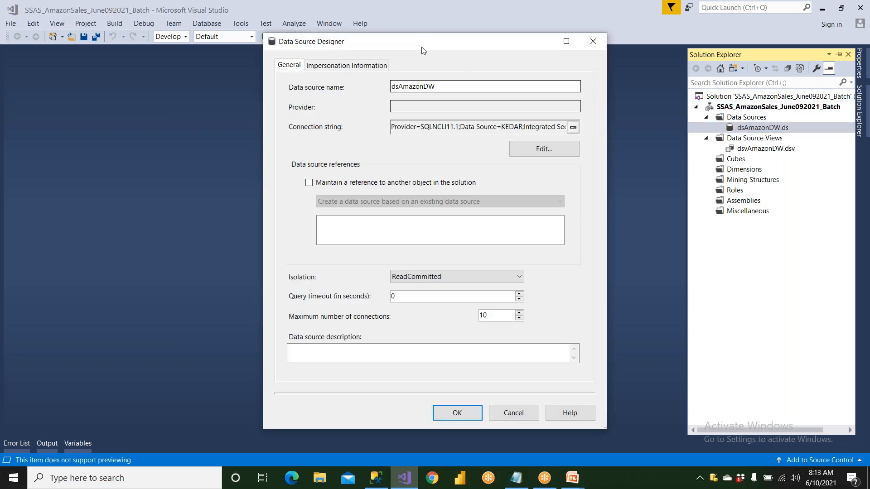
left_click(544, 149)
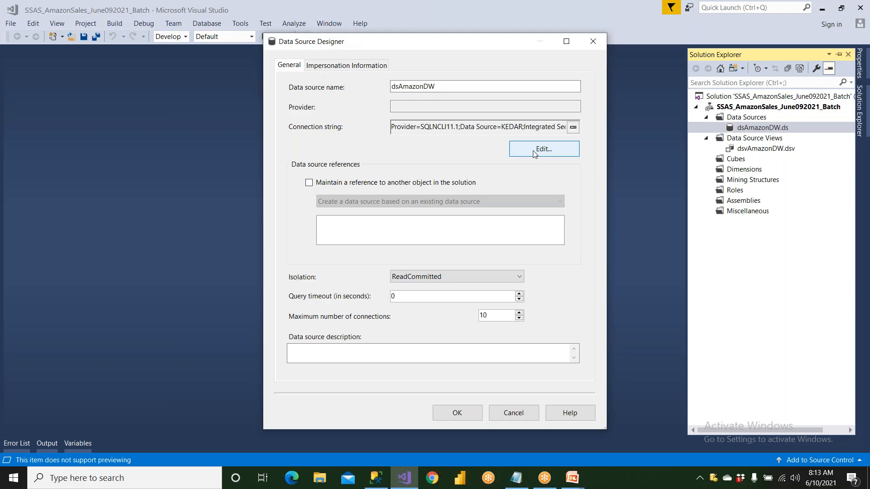
left_click(508, 151)
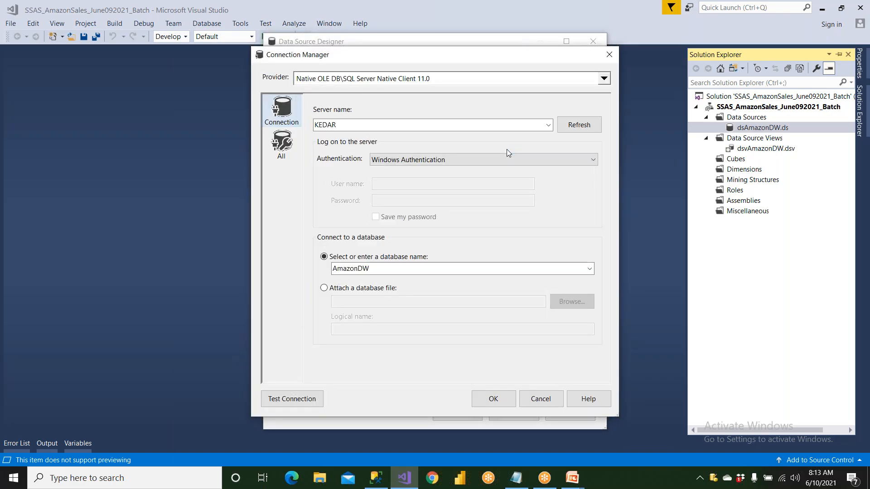
double_click(341, 125)
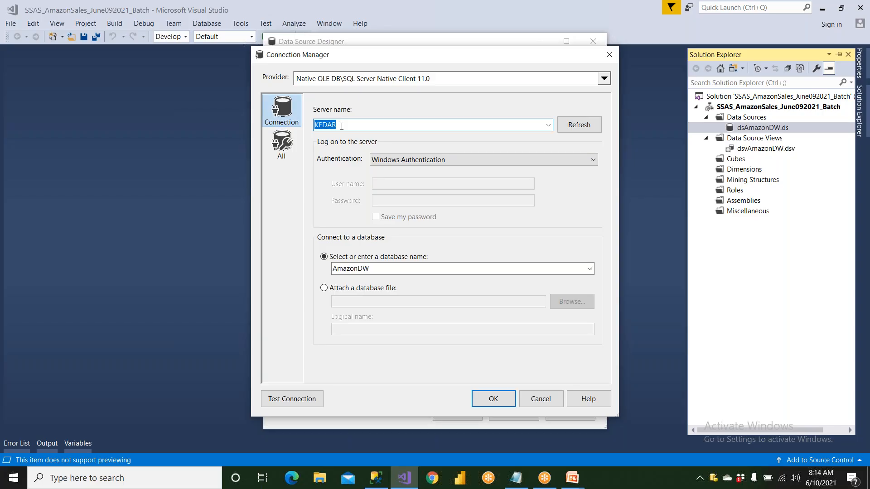
double_click(328, 269)
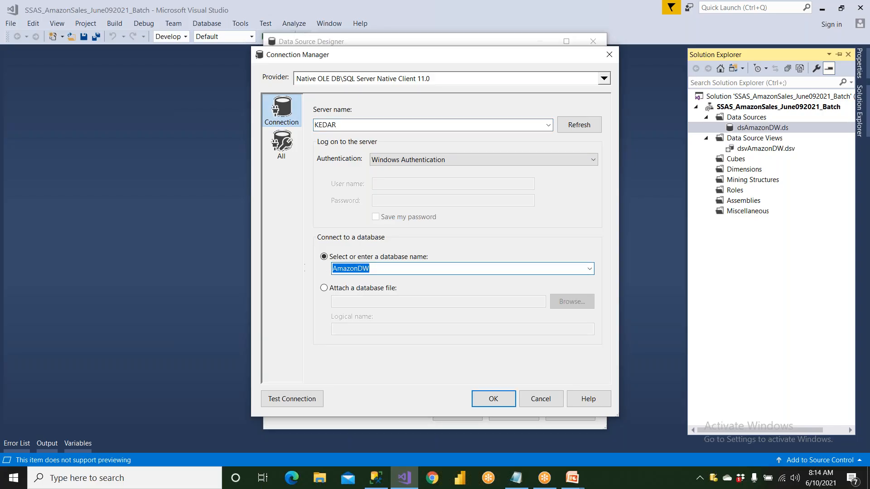
left_click(489, 397)
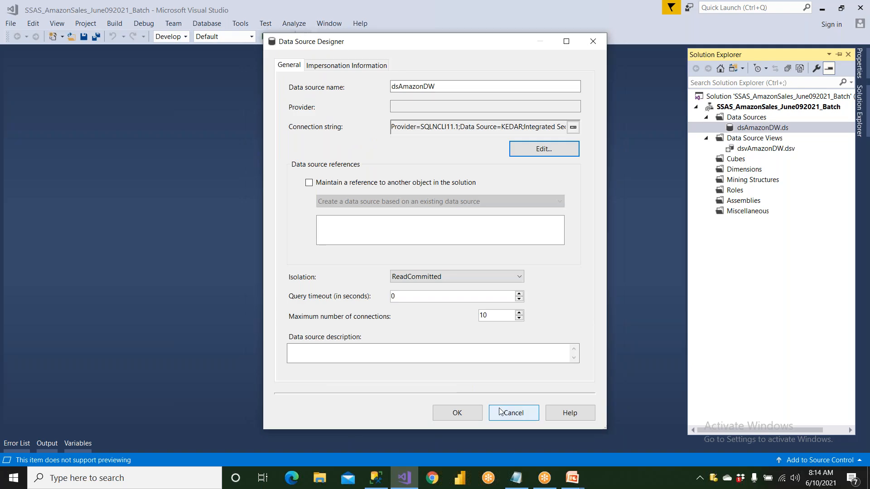
left_click(476, 413)
- Open the dsvAmazonDW.dsv data source view in the designer to examine its tables and relationships
left_click(747, 151)
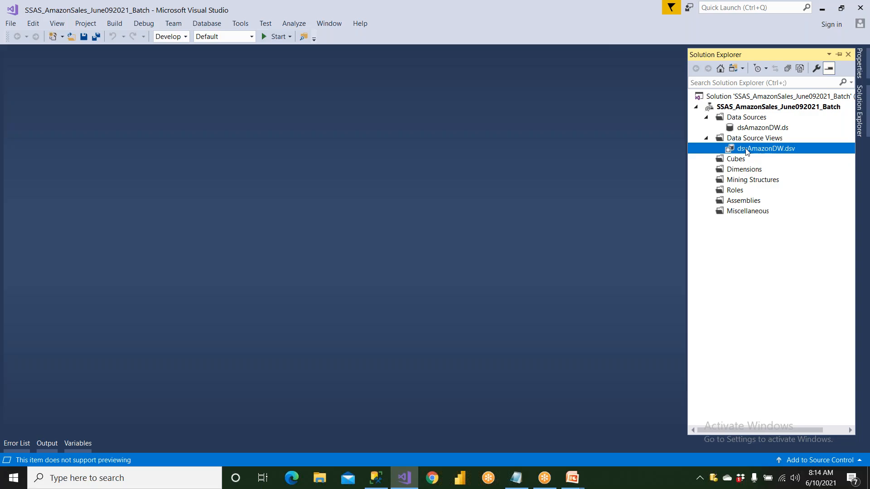
double_click(747, 151)
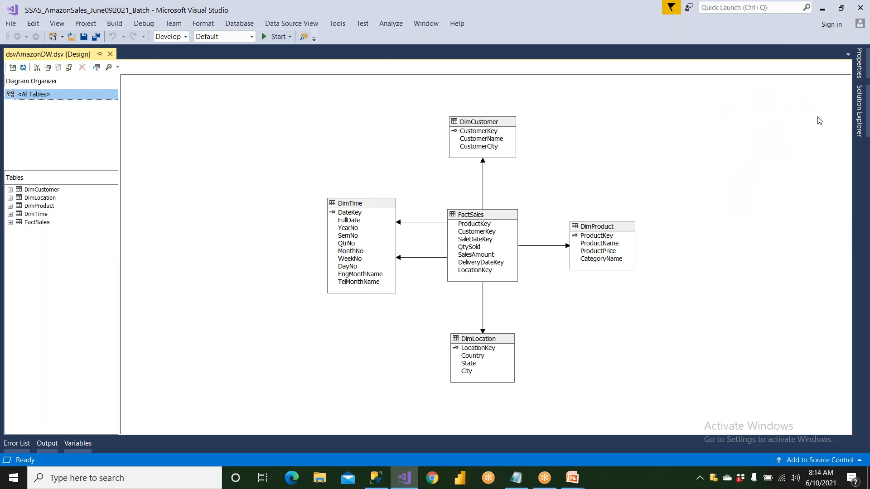
left_click(860, 104)
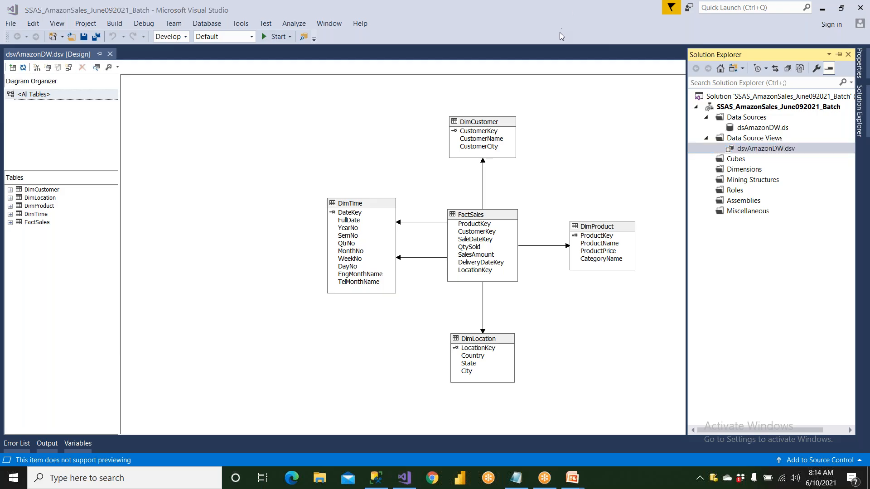
mouse_move(206, 92)
left_mouse_down()
mouse_move(304, 174)
mouse_move(330, 152)
left_mouse_up()
mouse_move(319, 74)
left_mouse_down()
mouse_move(218, 84)
mouse_move(237, 133)
mouse_move(237, 123)
mouse_move(279, 105)
mouse_move(304, 131)
left_mouse_up()
left_click_drag(237, 121, 253, 151)
left_click_drag(235, 160, 248, 160)
left_click_drag(243, 171, 252, 171)
left_click_drag(347, 129, 442, 113)
left_click_drag(415, 99, 453, 129)
mouse_move(560, 79)
left_mouse_down()
mouse_move(560, 114)
mouse_move(609, 107)
left_mouse_up()
mouse_move(604, 77)
left_mouse_down()
mouse_move(610, 107)
mouse_move(658, 80)
left_mouse_up()
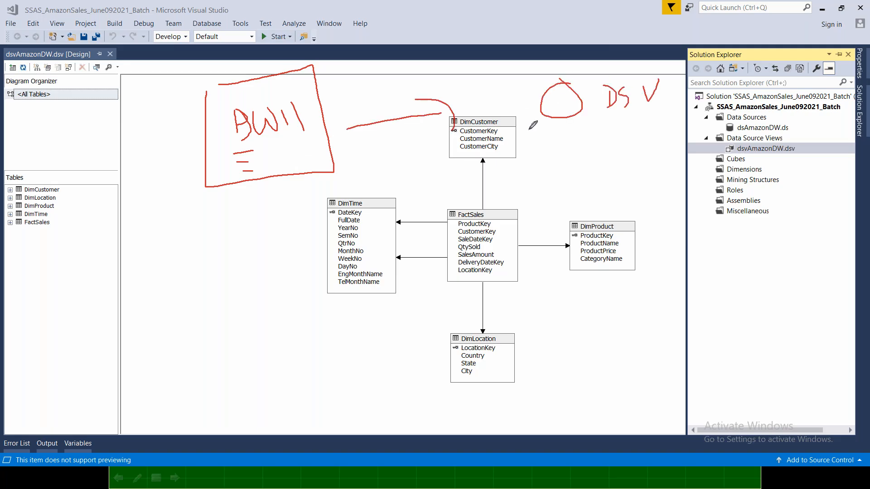
left_click_drag(368, 154, 512, 166)
left_click_drag(575, 147, 587, 149)
left_click_drag(564, 94, 548, 101)
mouse_move(550, 108)
left_mouse_down()
mouse_move(565, 105)
mouse_move(604, 124)
left_mouse_up()
mouse_move(593, 171)
left_mouse_down()
mouse_move(619, 171)
mouse_move(585, 164)
left_mouse_up()
left_click_drag(567, 184, 576, 179)
mouse_move(574, 107)
left_mouse_down()
mouse_move(634, 128)
mouse_move(664, 151)
mouse_move(654, 117)
mouse_move(645, 130)
left_mouse_up()
left_click_drag(678, 120, 674, 127)
left_click_drag(563, 119, 563, 127)
mouse_move(573, 124)
left_mouse_down()
mouse_move(587, 131)
mouse_move(571, 131)
left_mouse_up()
mouse_move(606, 185)
left_mouse_down()
mouse_move(600, 200)
mouse_move(630, 184)
left_mouse_up()
mouse_move(311, 172)
left_mouse_down()
mouse_move(319, 224)
mouse_move(279, 253)
left_mouse_up()
mouse_move(361, 295)
left_mouse_down()
mouse_move(361, 224)
mouse_move(325, 269)
mouse_move(369, 244)
left_mouse_up()
mouse_move(402, 306)
left_mouse_down()
mouse_move(391, 287)
mouse_move(403, 290)
left_mouse_up()
left_click_drag(384, 319, 400, 319)
mouse_move(402, 292)
left_mouse_down()
mouse_move(423, 308)
mouse_move(435, 286)
left_mouse_up()
mouse_move(322, 306)
left_mouse_down()
mouse_move(329, 325)
mouse_move(348, 314)
left_mouse_up()
left_click_drag(302, 356, 314, 380)
left_click_drag(303, 355, 353, 355)
left_click_drag(325, 382, 367, 379)
mouse_move(338, 338)
left_mouse_down()
mouse_move(358, 371)
mouse_move(376, 376)
mouse_move(304, 354)
left_mouse_up()
left_click_drag(392, 387, 395, 398)
mouse_move(398, 398)
left_mouse_down()
mouse_move(390, 426)
mouse_move(426, 409)
mouse_move(429, 434)
left_mouse_up()
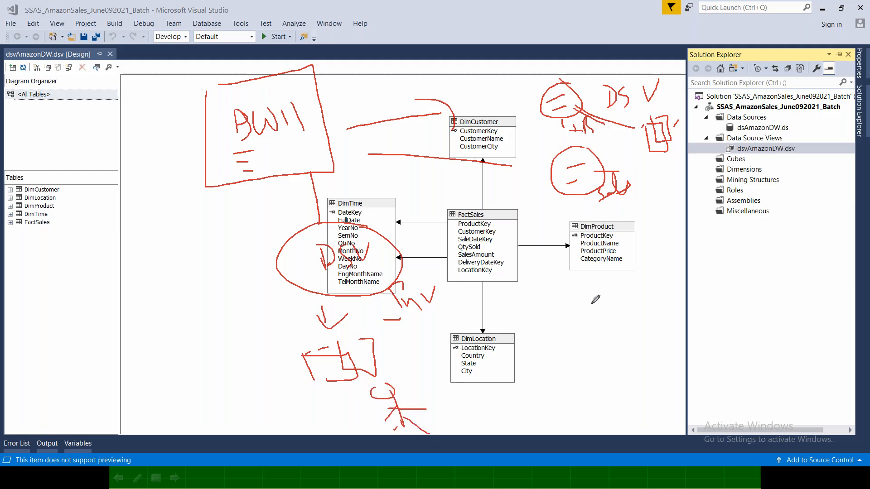
mouse_move(577, 203)
left_mouse_down()
mouse_move(585, 267)
mouse_move(611, 320)
left_mouse_up()
left_click_drag(592, 312, 612, 298)
mouse_move(601, 327)
left_mouse_down()
mouse_move(609, 317)
mouse_move(640, 321)
left_mouse_up()
left_click_drag(483, 87, 515, 96)
mouse_move(462, 47)
left_mouse_down()
mouse_move(471, 76)
mouse_move(452, 84)
mouse_move(478, 69)
left_mouse_up()
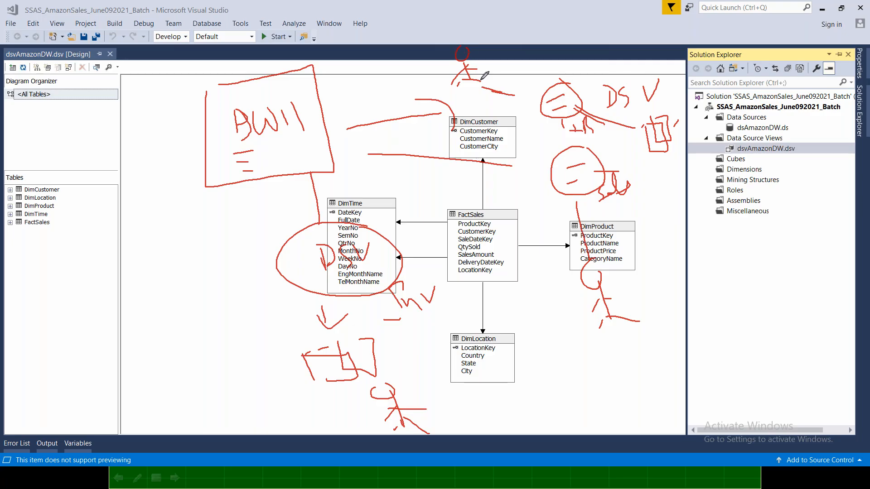
left_click_drag(250, 143, 287, 144)
left_click_drag(170, 228, 169, 230)
mouse_move(138, 210)
left_mouse_down()
mouse_move(121, 230)
mouse_move(152, 252)
mouse_move(200, 247)
mouse_move(206, 213)
mouse_move(225, 228)
mouse_move(236, 212)
mouse_move(264, 231)
mouse_move(256, 248)
mouse_move(291, 227)
left_mouse_up()
left_click(251, 214)
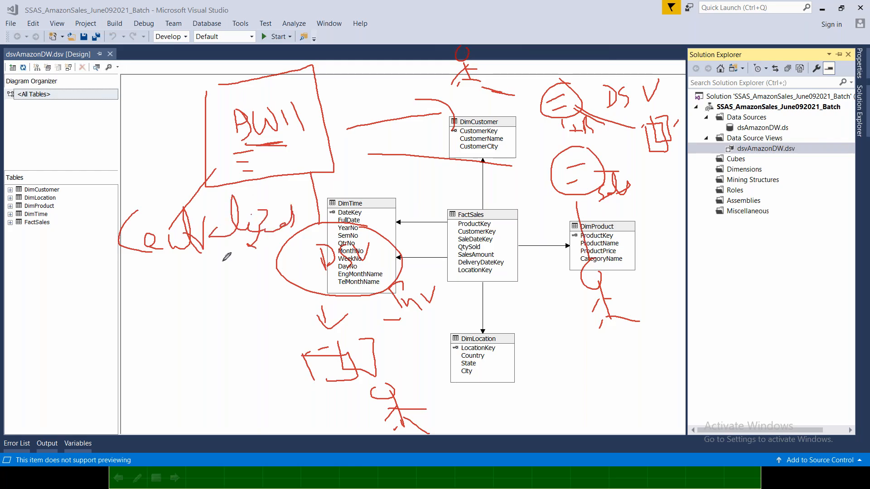
left_click_drag(168, 267, 168, 289)
mouse_move(180, 257)
left_mouse_down()
mouse_move(190, 287)
mouse_move(217, 284)
mouse_move(189, 327)
mouse_move(233, 295)
mouse_move(248, 315)
left_mouse_up()
mouse_move(198, 351)
left_mouse_down()
mouse_move(213, 362)
mouse_move(231, 349)
mouse_move(245, 364)
left_mouse_up()
left_click_drag(245, 356, 301, 356)
mouse_move(68, 299)
left_mouse_down()
mouse_move(69, 320)
mouse_move(91, 301)
mouse_move(116, 306)
left_mouse_up()
mouse_move(80, 353)
left_mouse_down()
mouse_move(91, 337)
mouse_move(136, 345)
left_mouse_up()
mouse_move(93, 369)
left_mouse_down()
mouse_move(119, 361)
mouse_move(132, 372)
left_mouse_up()
mouse_move(114, 393)
left_mouse_down()
mouse_move(131, 401)
mouse_move(146, 393)
left_mouse_up()
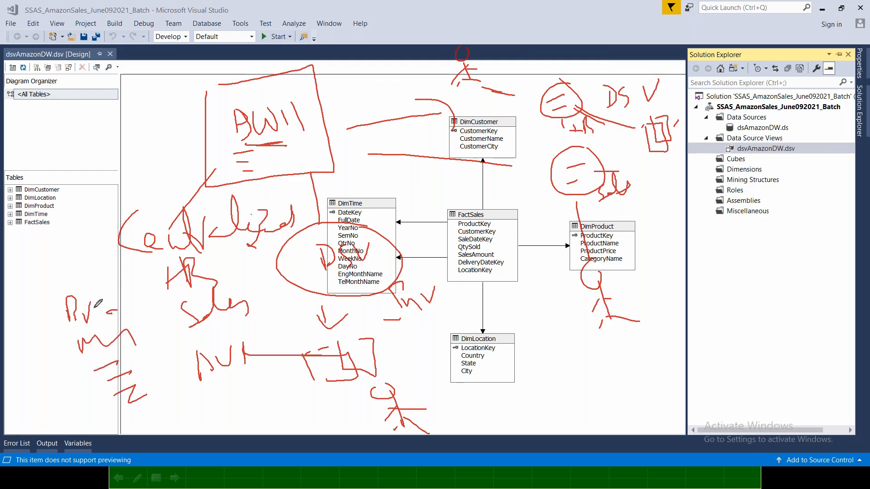
left_click_drag(45, 244, 66, 254)
left_click_drag(66, 249, 79, 255)
mouse_move(80, 253)
left_mouse_down()
mouse_move(71, 262)
mouse_move(95, 272)
mouse_move(82, 259)
left_mouse_up()
left_click_drag(24, 241, 74, 367)
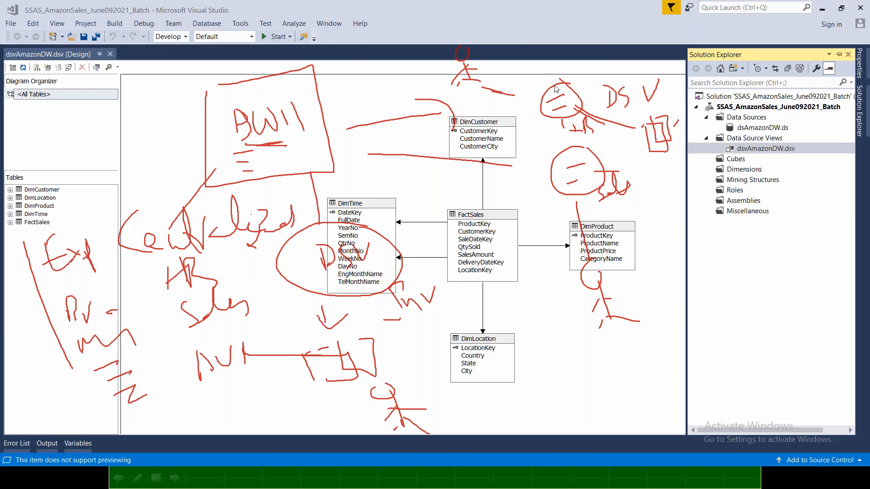
key("Escape")
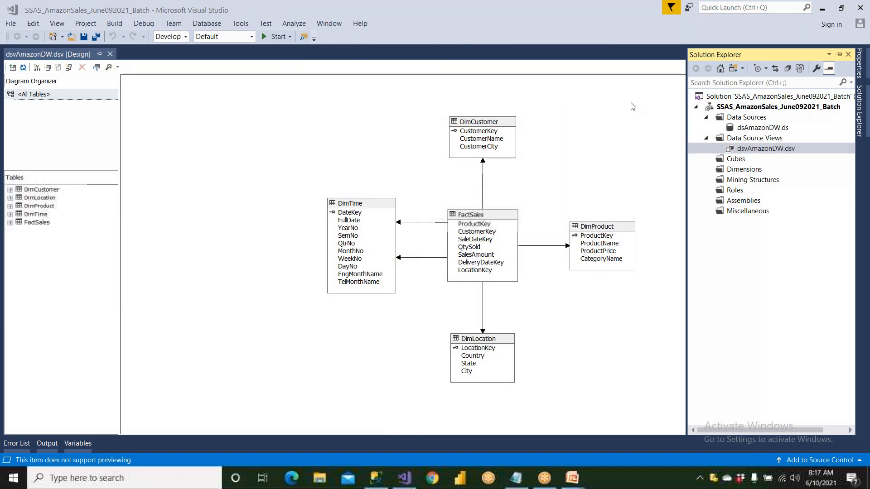
- Delete the dsvAmazonDW.dsv data source view from the project and save the change
left_click(765, 150)
right_click(767, 154)
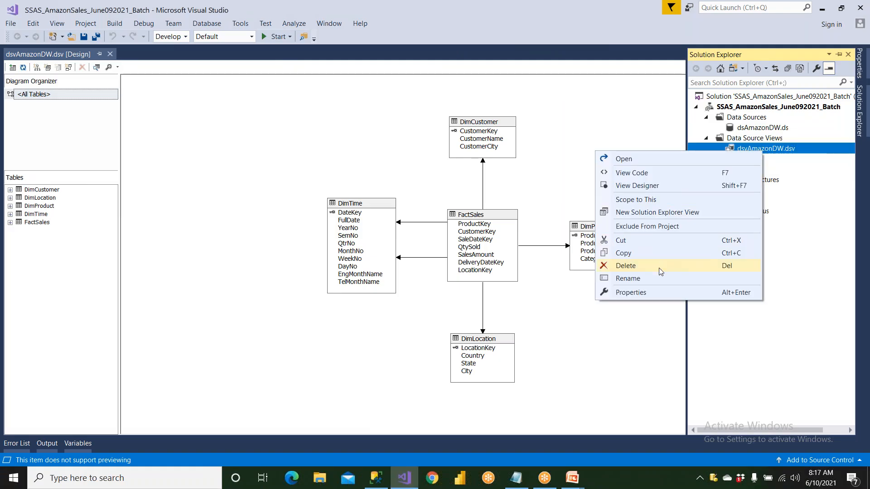
key("Escape")
left_click(553, 288)
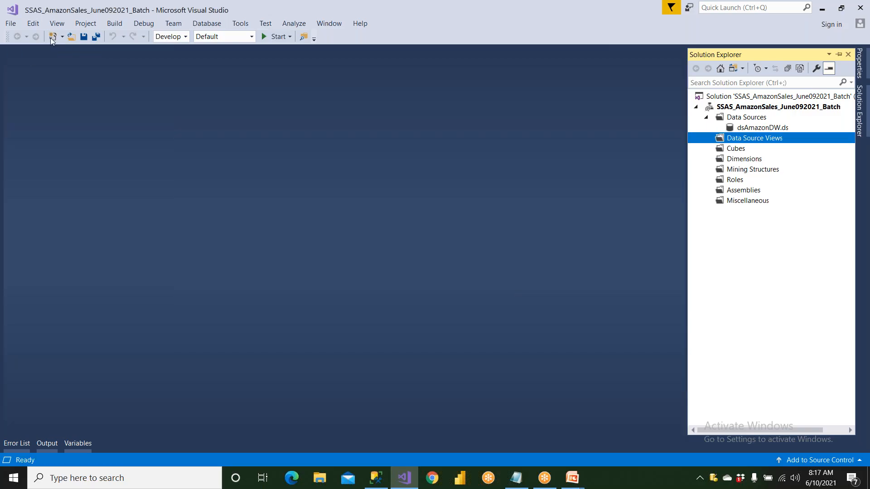
left_click(84, 38)
- Start a new data source view with the wizard, based on the project's existing relational data source
right_click(738, 139)
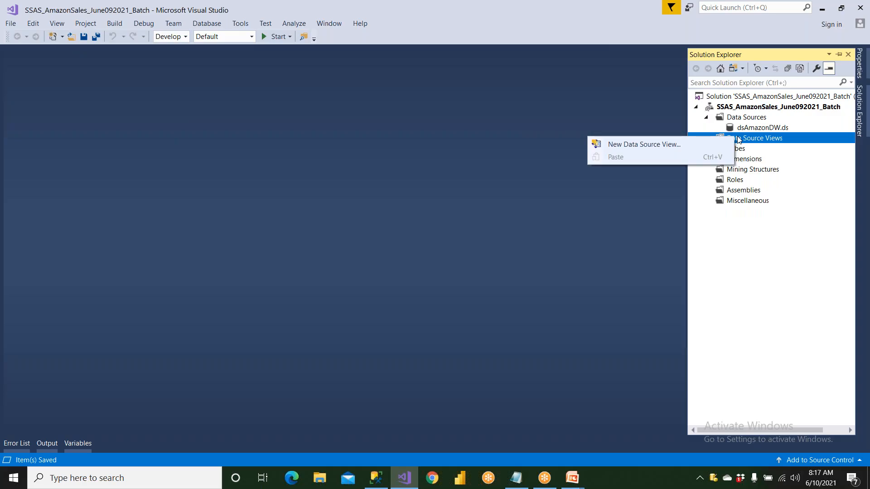
left_click(666, 144)
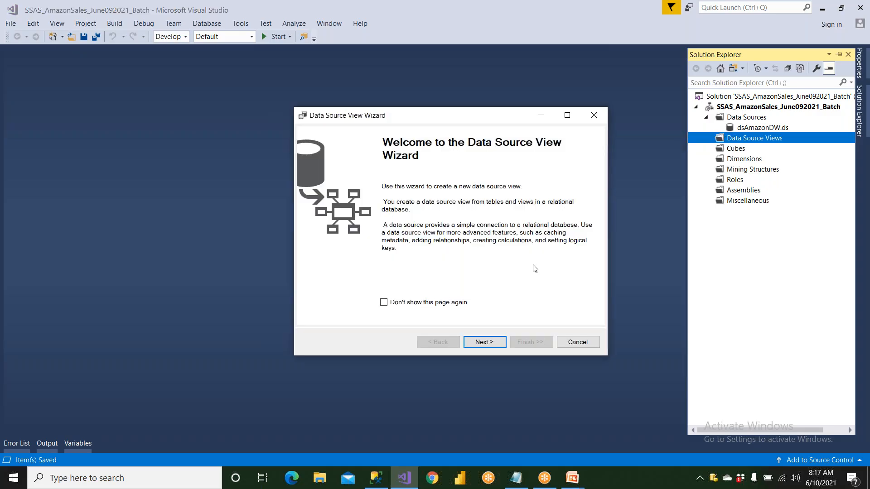
left_click(495, 343)
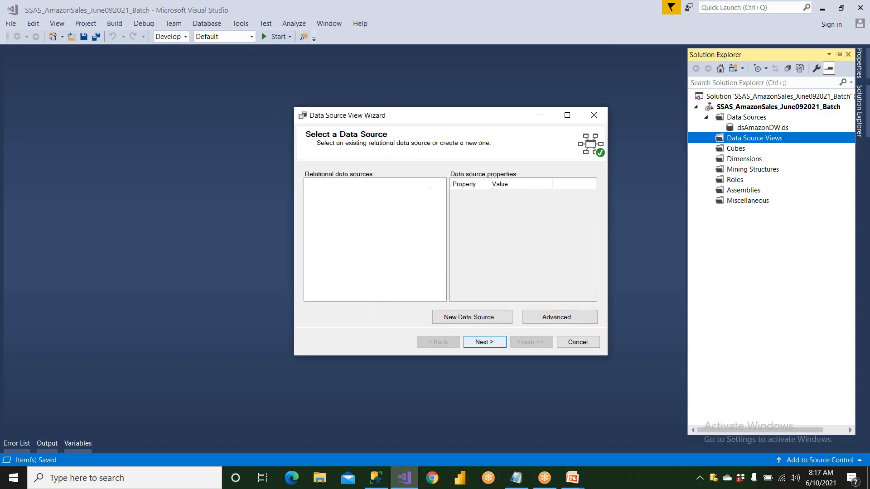
left_click(484, 341)
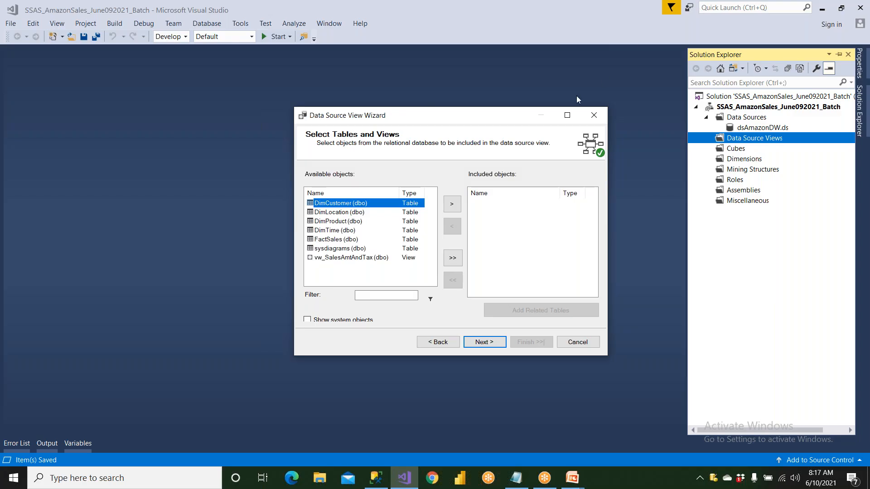
- Include the FactSales table in the data source view and add all of its related tables
left_click(344, 240)
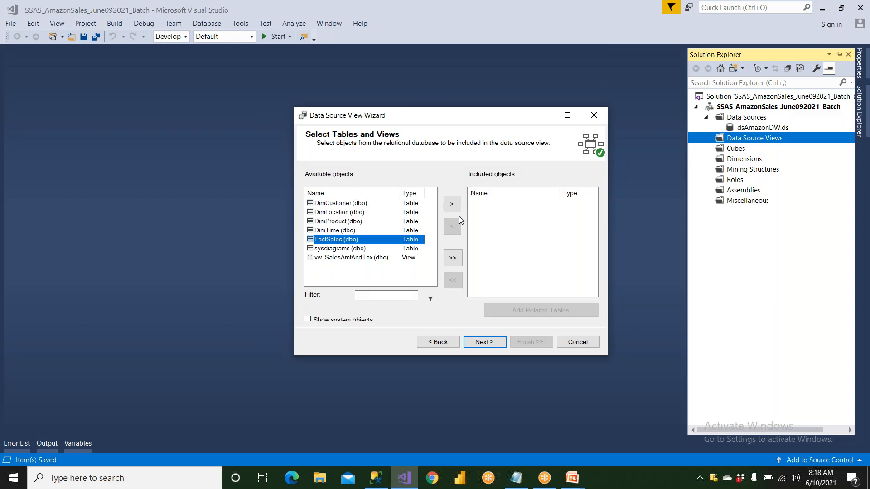
left_click(451, 204)
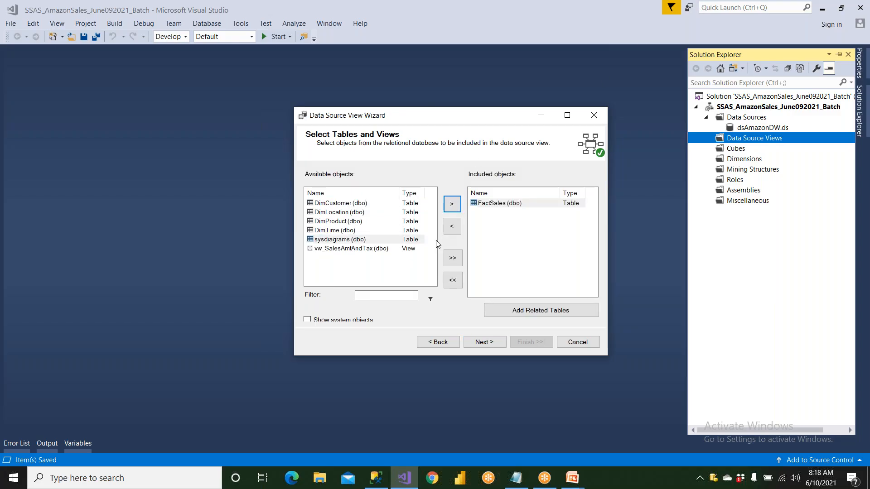
left_click(506, 206)
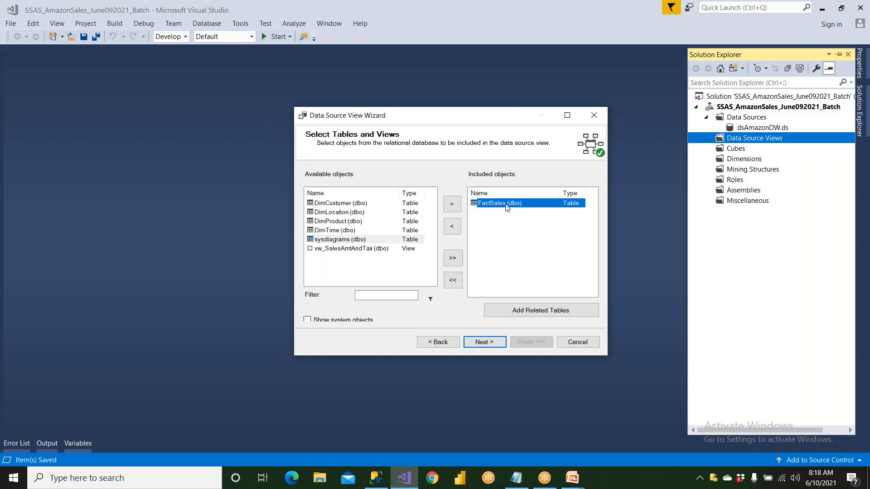
left_click(525, 306)
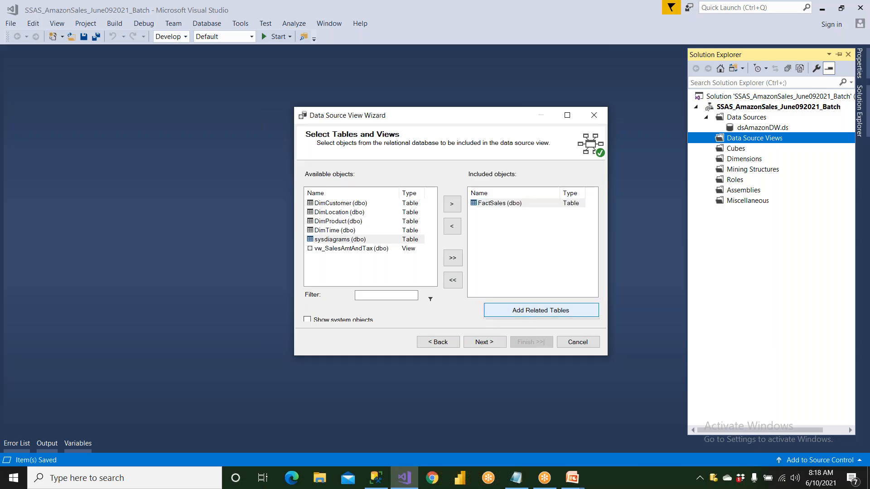
- Try to add tables related to DimTime and DimLocation, and check the remaining available and included objects
left_click(505, 206)
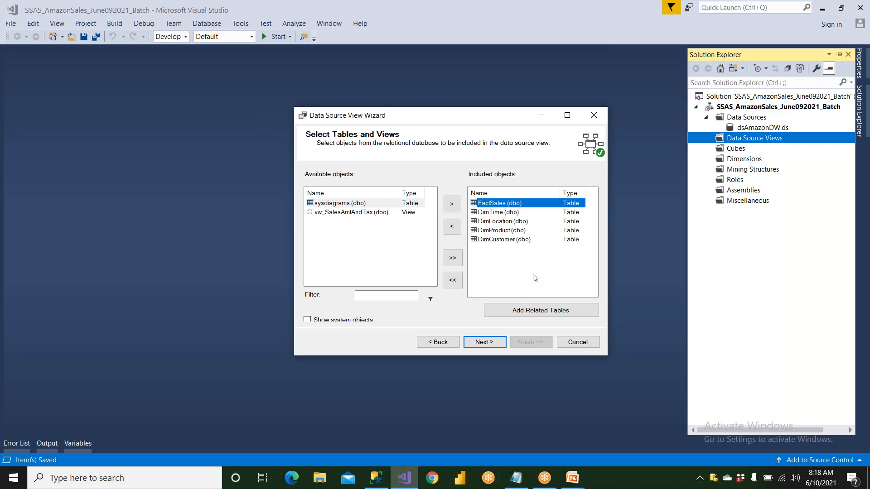
left_click(506, 215)
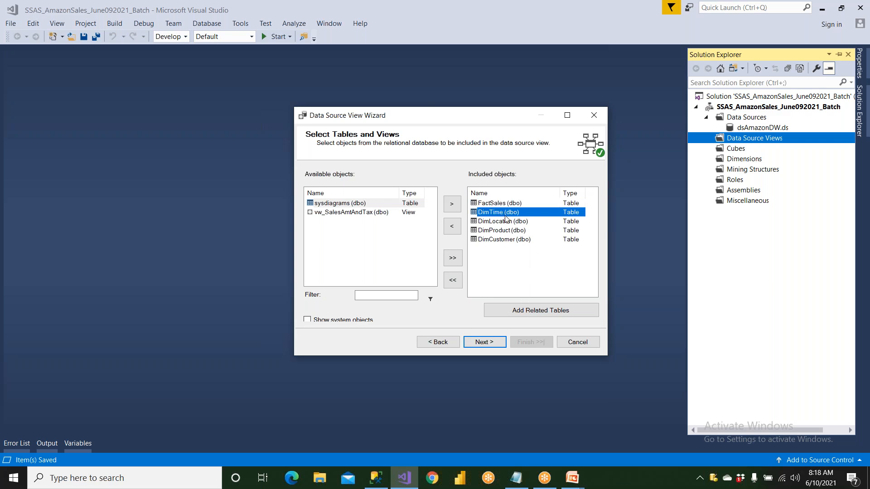
left_click(528, 312)
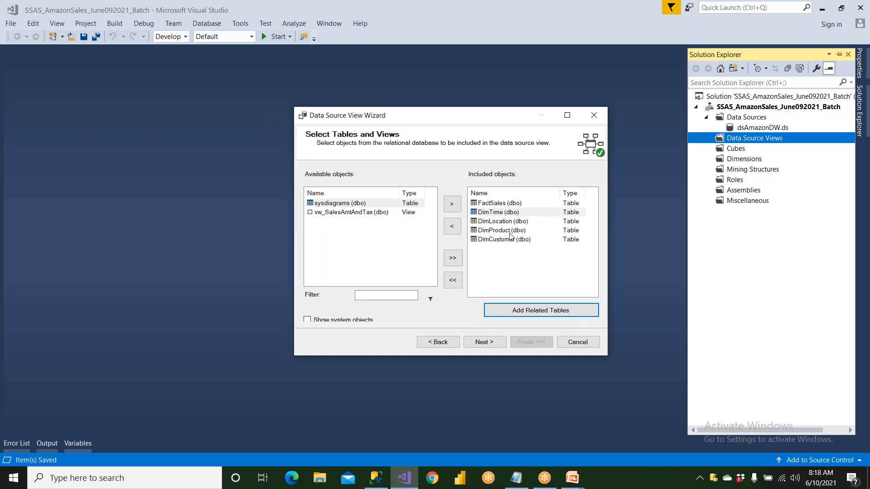
left_click(510, 222)
left_click(526, 310)
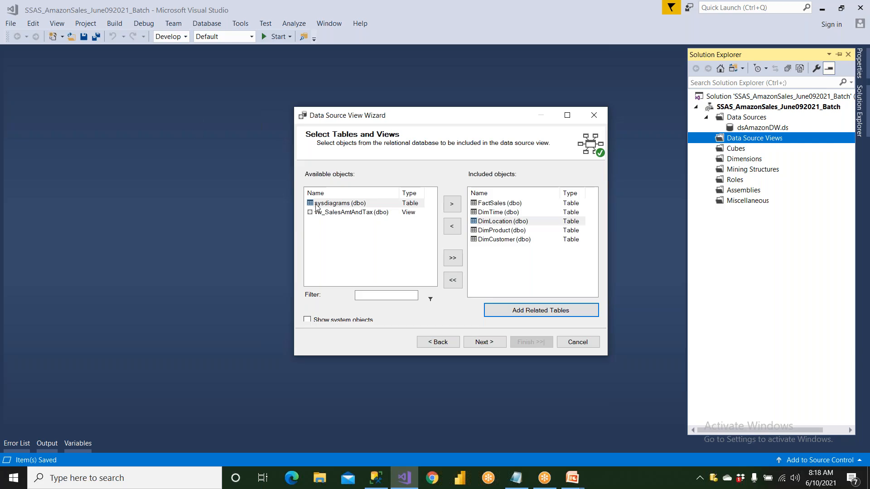
left_click(348, 213)
left_click(348, 204)
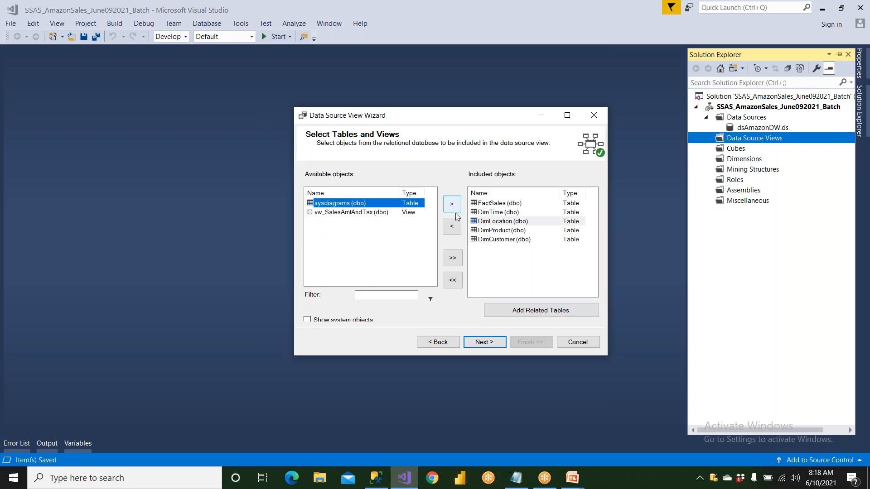
left_click_drag(505, 266, 488, 199)
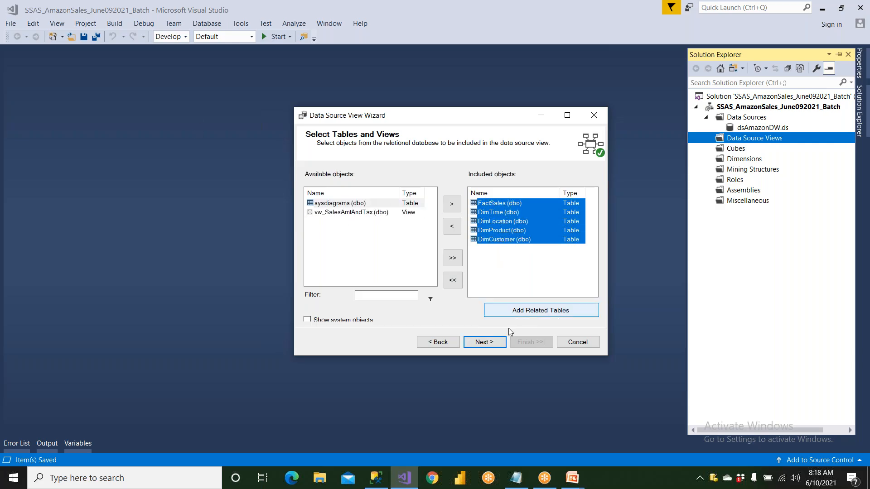
- Name the data source view dsvAmazonSales and finish the wizard
left_click(499, 345)
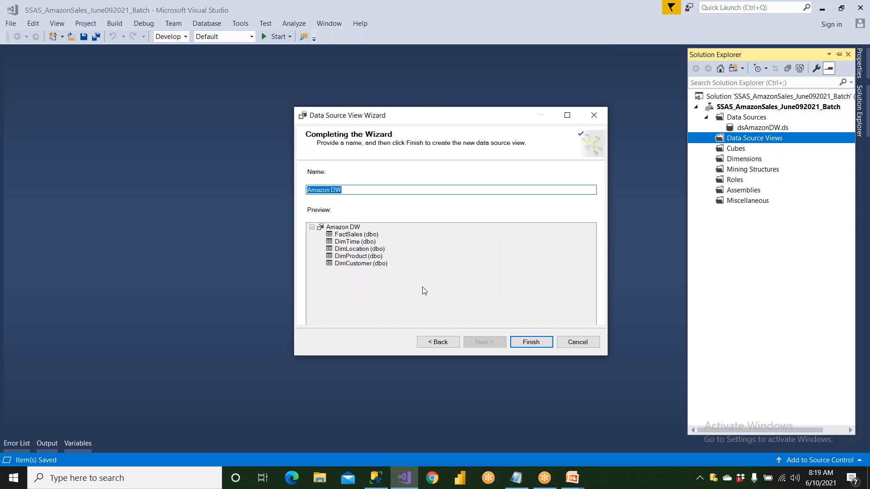
key("Home")
type("dsv")
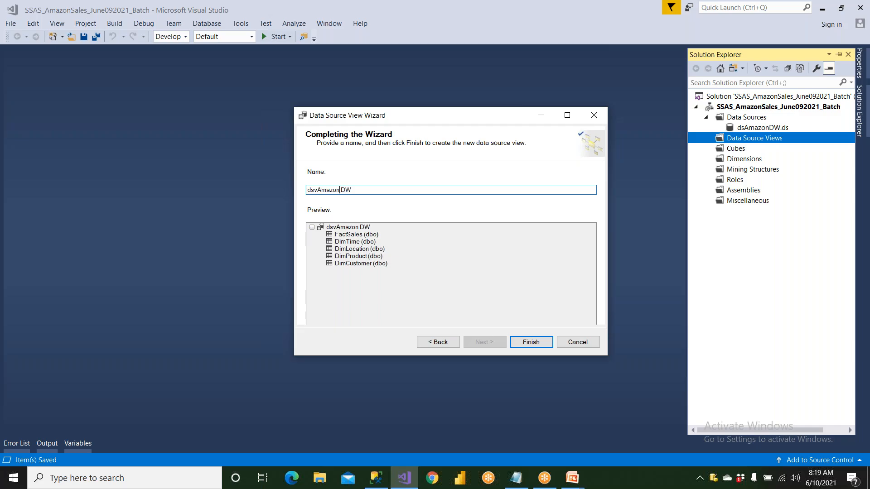
key("End")
key("BackSpace")
key("BackSpace")
key("BackSpace")
type("Sales")
left_click(529, 345)
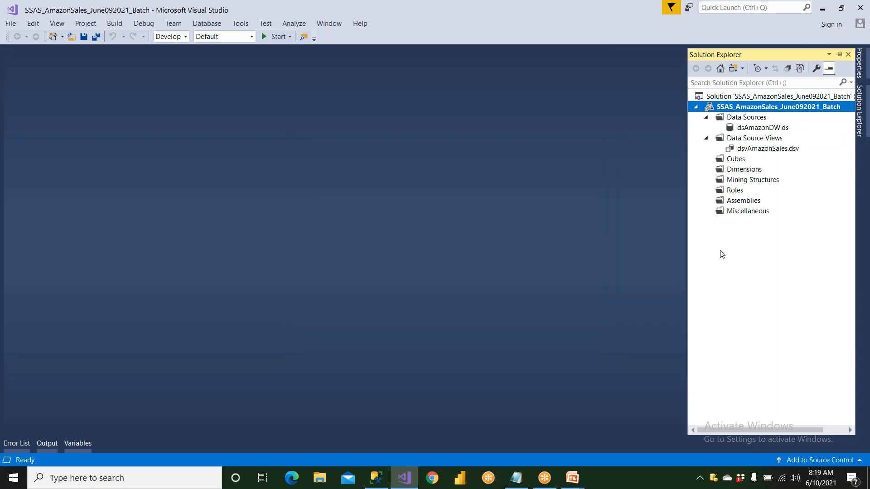
- Open dsvAmazonSales.dsv in the designer and examine how the dimension tables relate to FactSales
double_click(767, 149)
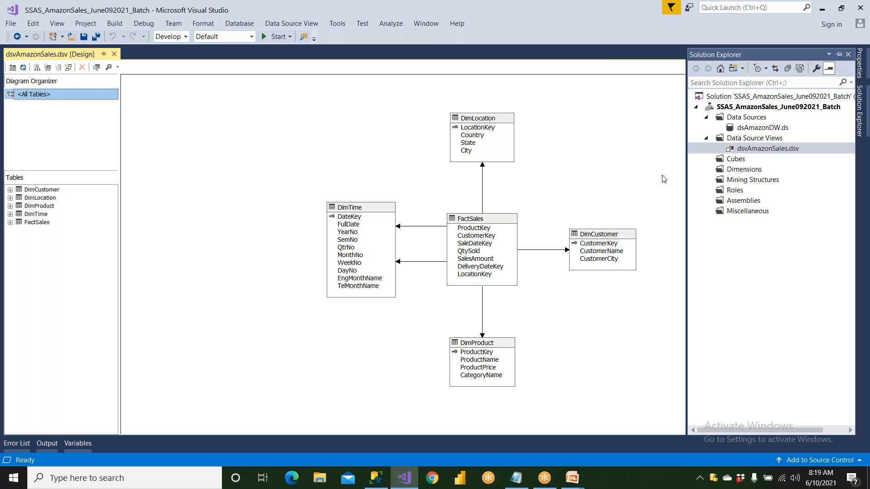
left_click(501, 121)
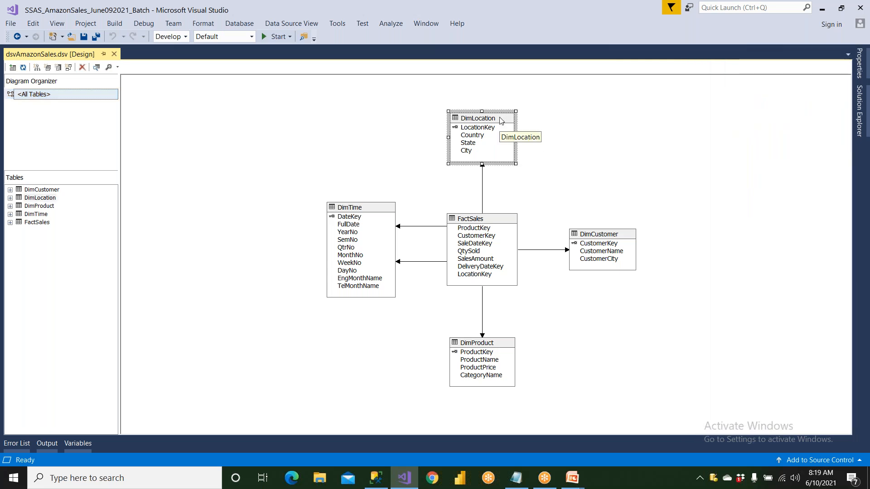
left_click(381, 208)
left_click(505, 346)
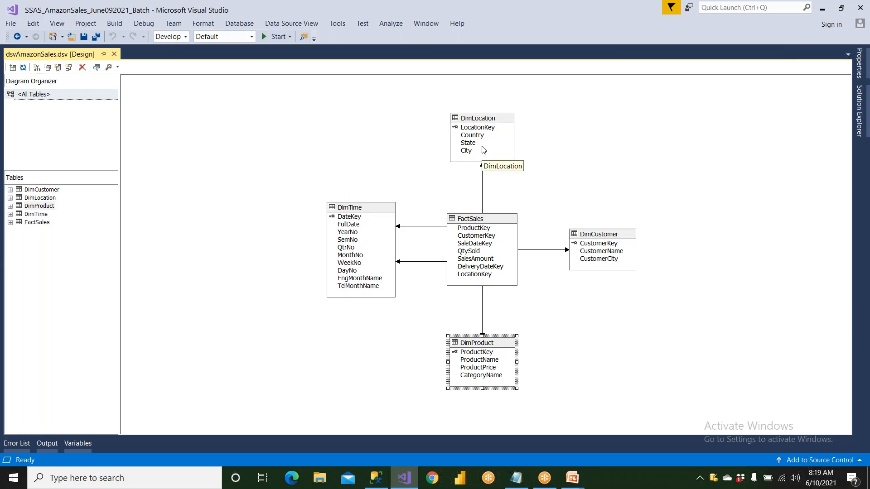
left_click(501, 225)
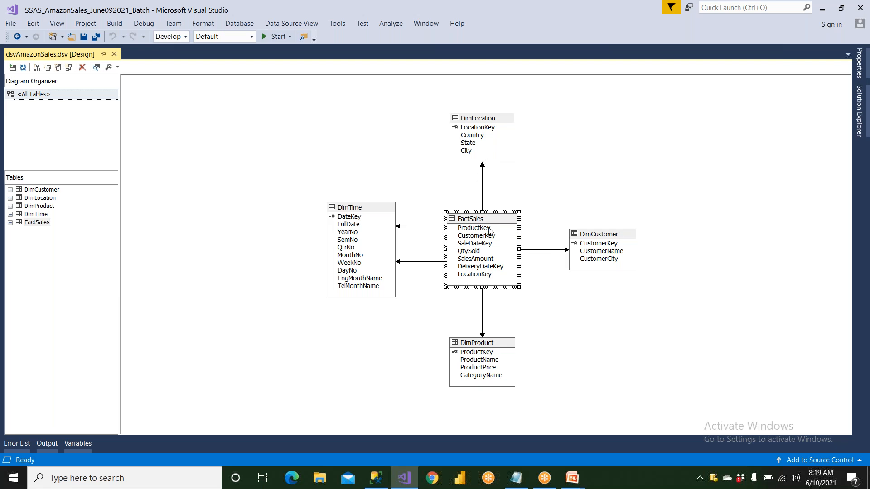
- Switch to SQL Server Management Studio, collapse the AdventureWorks database and list the tables of the AmazonDW database
left_click(376, 480)
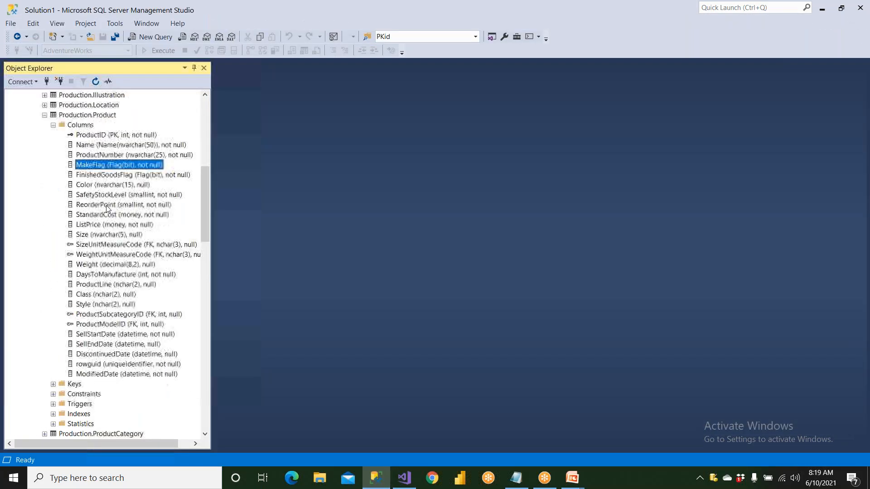
scroll(108, 208, "up", 4)
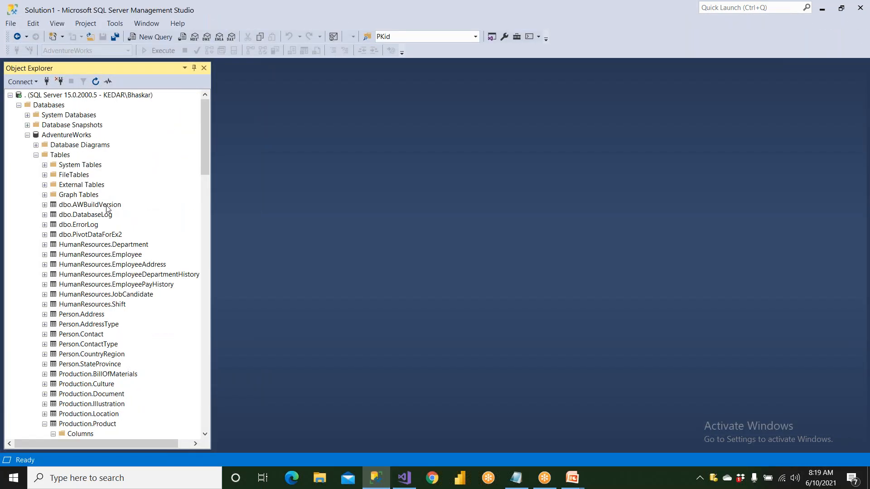
left_click(35, 155)
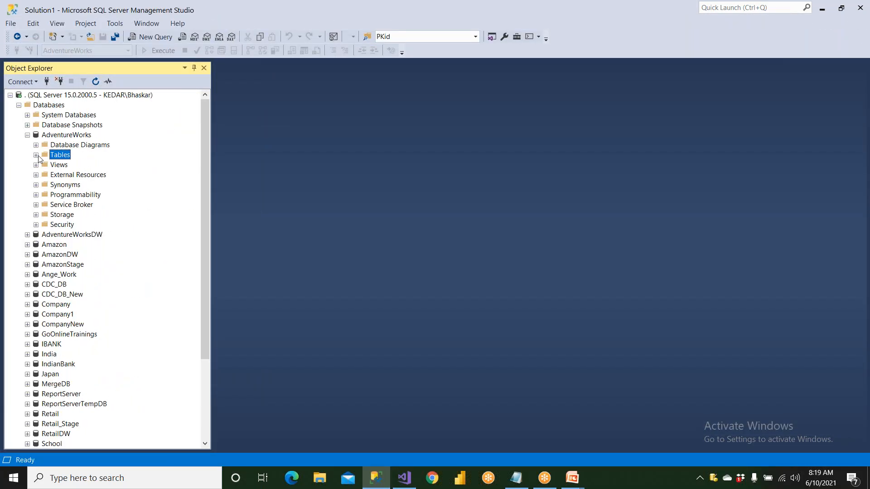
left_click(27, 135)
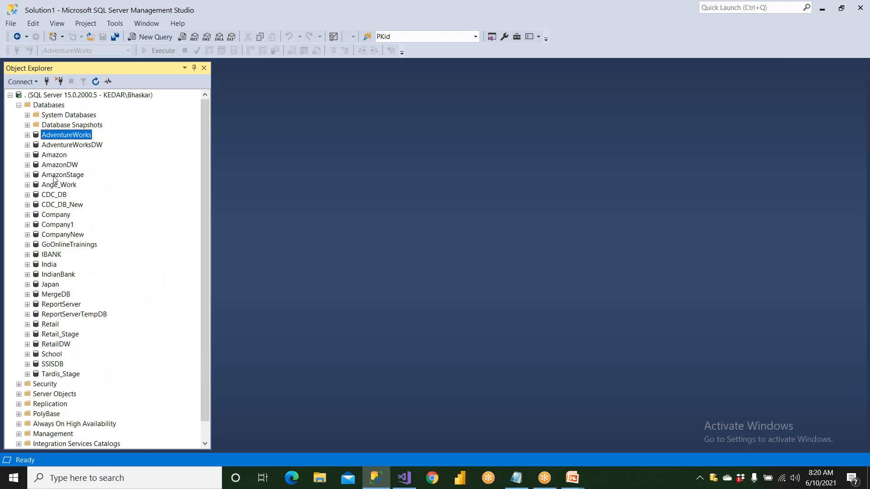
double_click(63, 166)
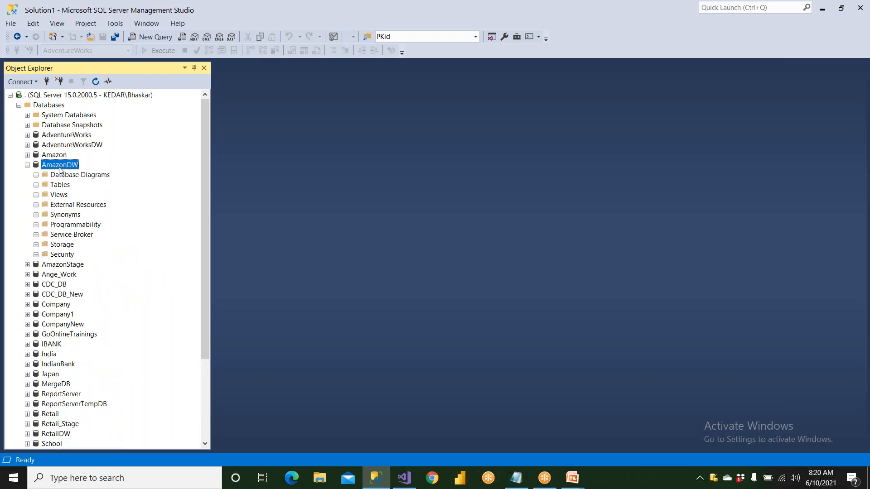
left_click(36, 185)
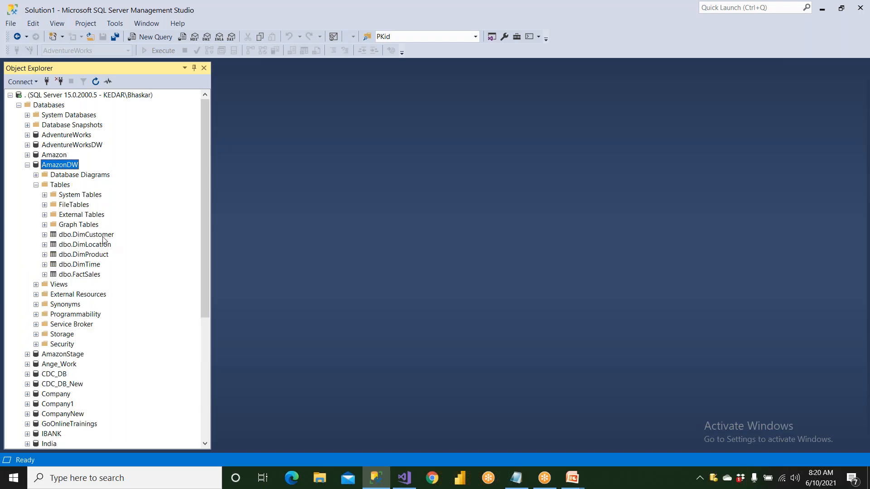
- Review the DimCustomer, DimLocation, DimProduct, DimTime and FactSales tables of AmazonDW, then collapse the table list
left_click(100, 238)
left_click(101, 245)
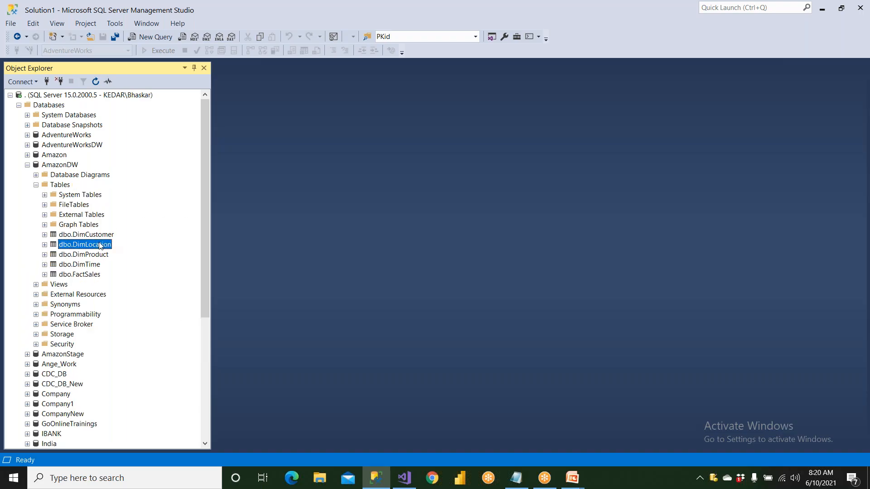
left_click(103, 256)
left_click(98, 267)
left_click(98, 276)
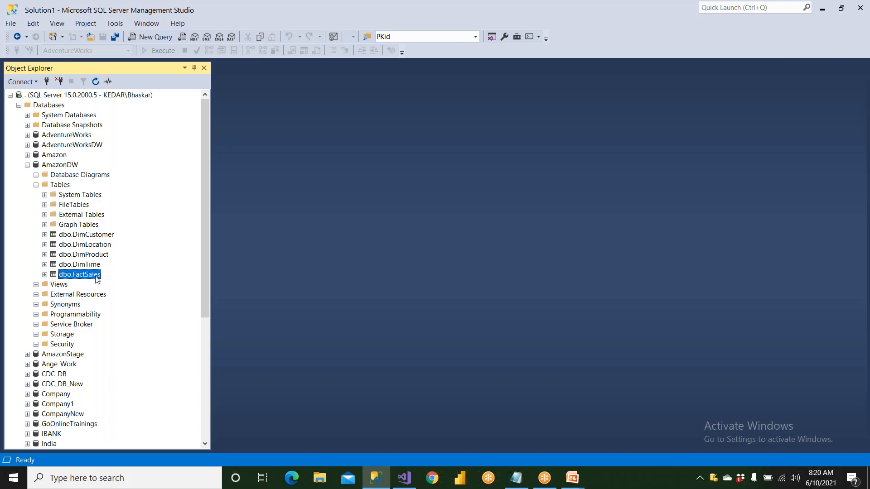
left_click(36, 184)
- Create a new AmazonDW database diagram containing the DimCustomer, DimLocation, DimProduct, DimTime and FactSales tables
left_click(78, 177)
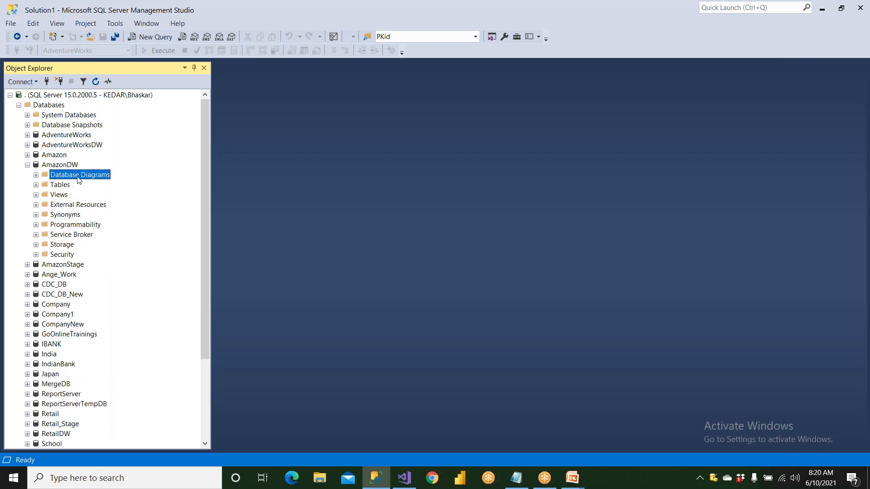
right_click(79, 180)
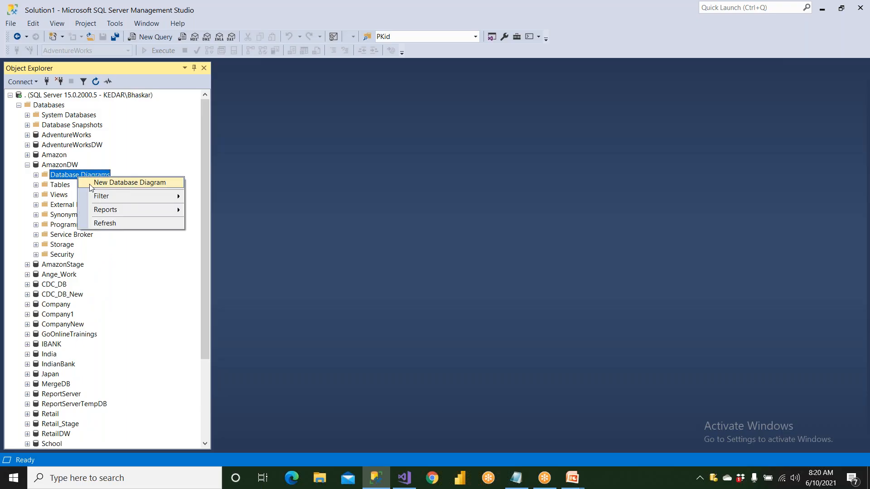
left_click(90, 185)
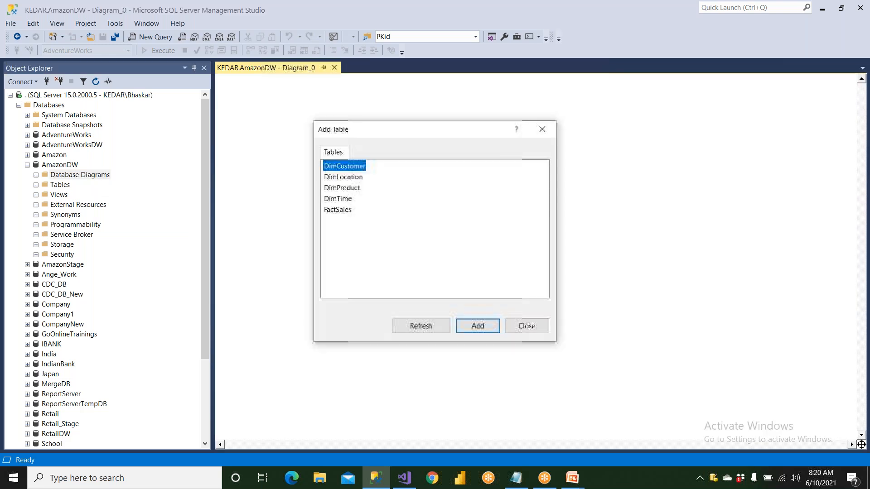
left_click(458, 331)
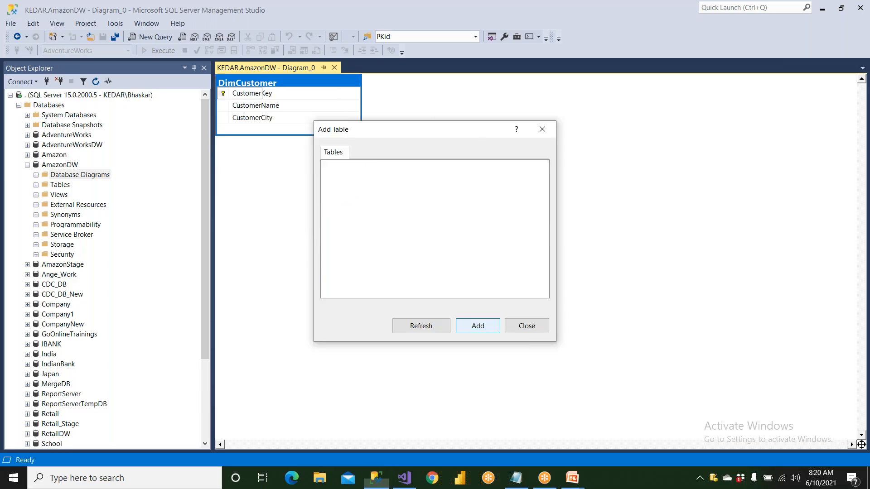
left_click(459, 331)
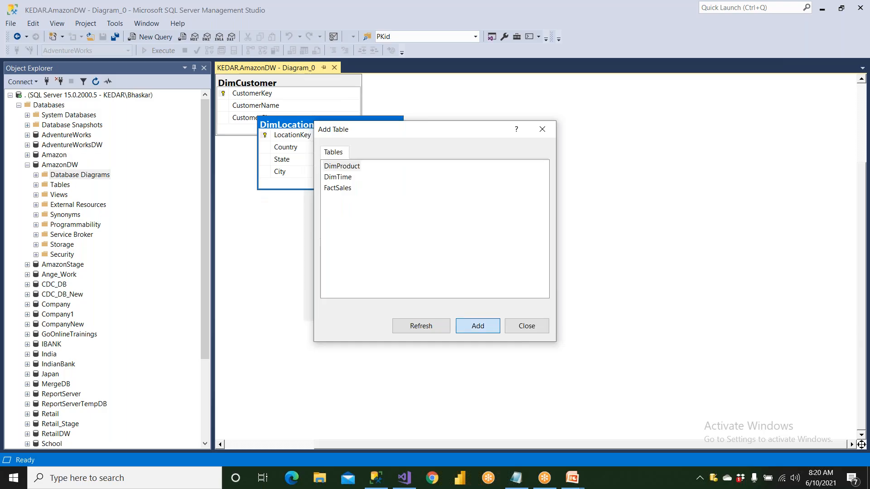
key("Return")
key("Return")
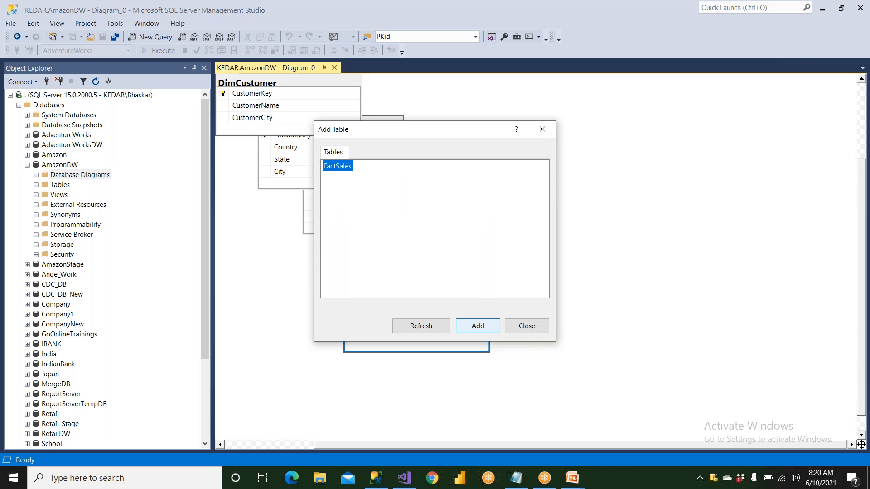
key("Return")
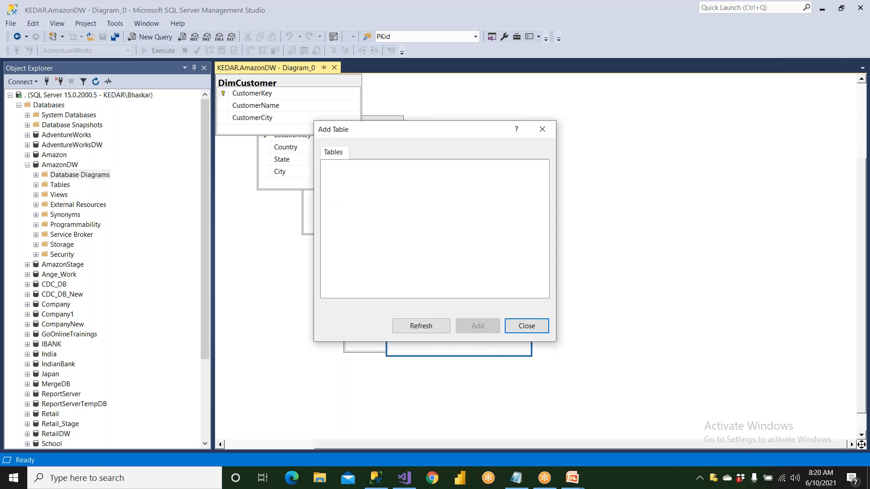
left_click(526, 325)
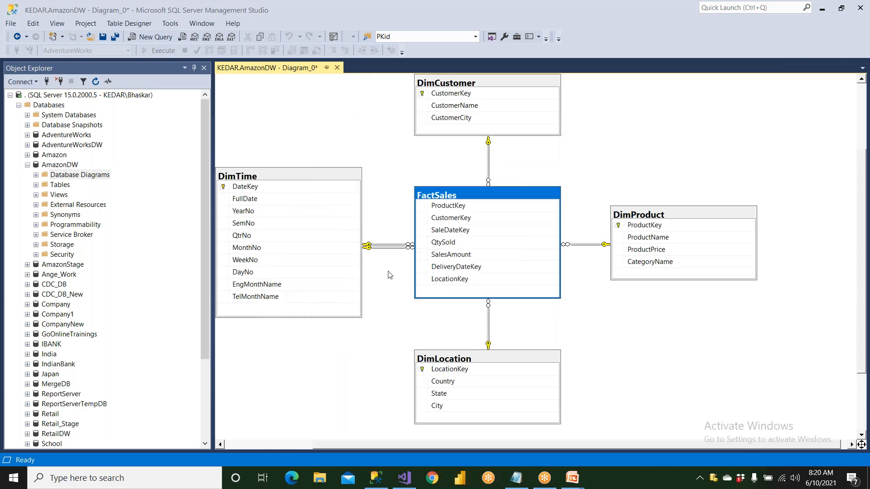
- Separate the two overlapping DimTime–FactSales relationship lines and examine the FactSales columns and the links to DimCustomer and DimProduct
left_click_drag(383, 247, 389, 283)
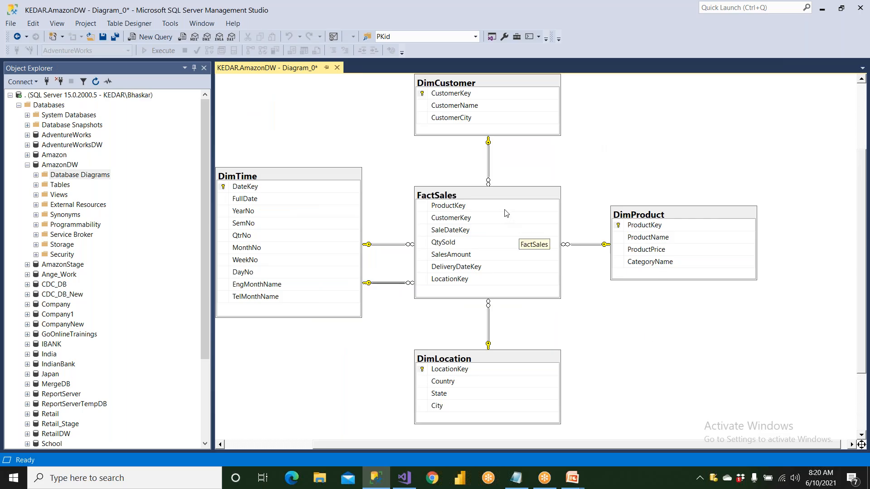
left_click(503, 197)
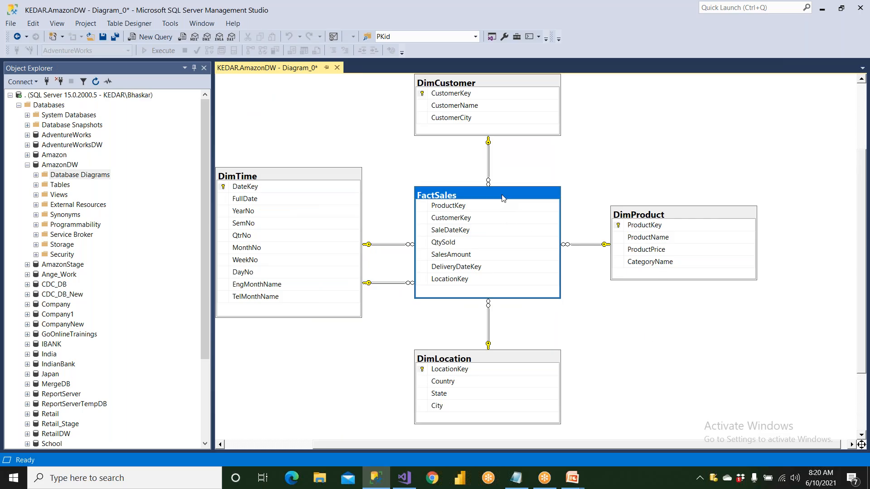
left_click(459, 208)
left_click(463, 231)
left_click(498, 259)
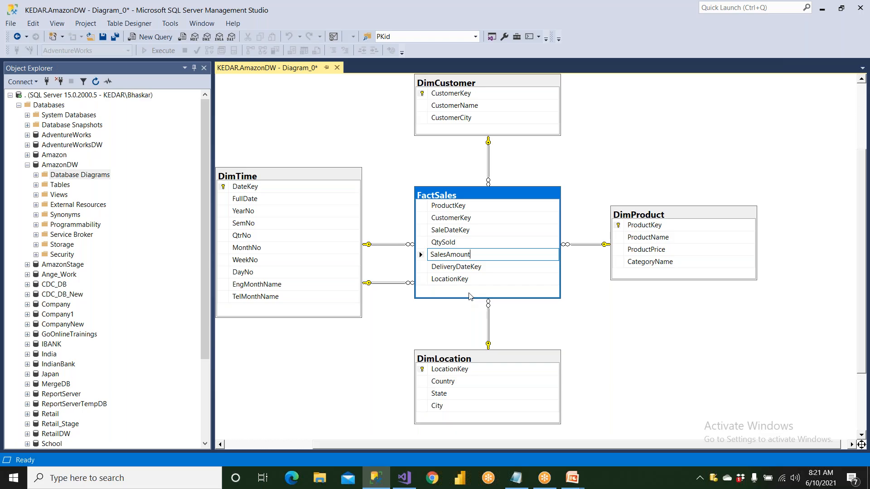
left_click(516, 86)
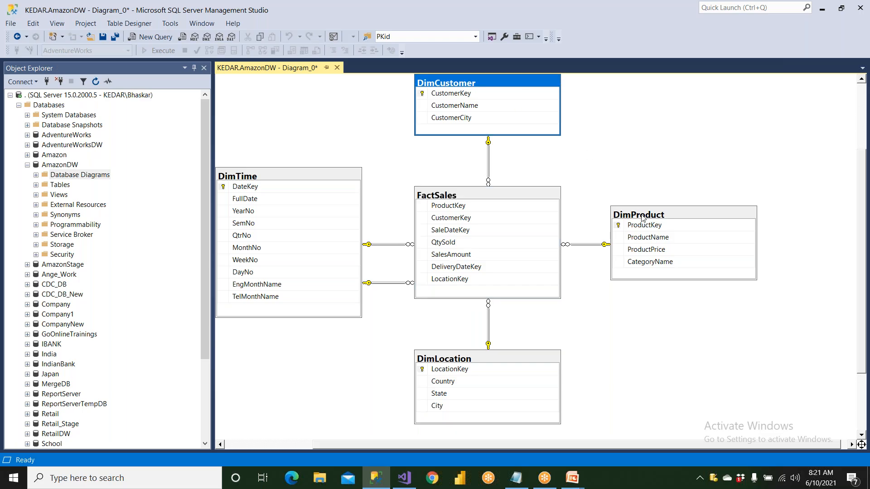
left_click(638, 214)
left_click(488, 145)
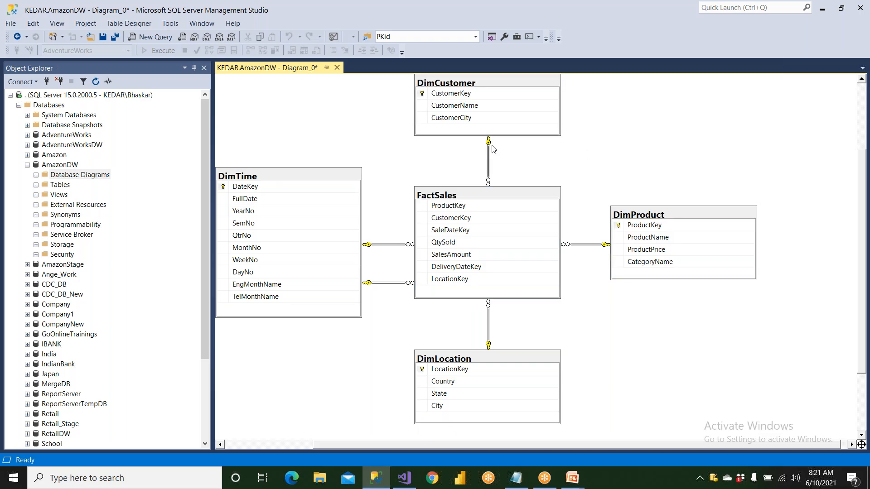
- Compare the CustomerKey column of DimCustomer with the CustomerKey column of FactSales in the diagram
left_click(481, 93)
left_click(480, 92)
left_click_drag(481, 93, 420, 99)
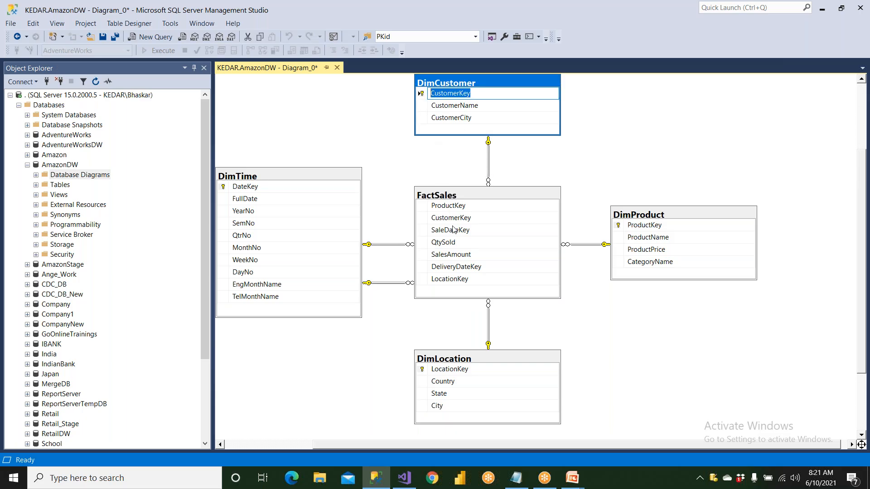
left_click(472, 218)
left_click(471, 218)
left_click_drag(471, 218, 425, 220)
- Compare the DateKey column of DimTime with the SaleDateKey and DeliveryDateKey columns of FactSales
left_click(261, 187)
left_click(260, 187)
left_click_drag(261, 187, 210, 187)
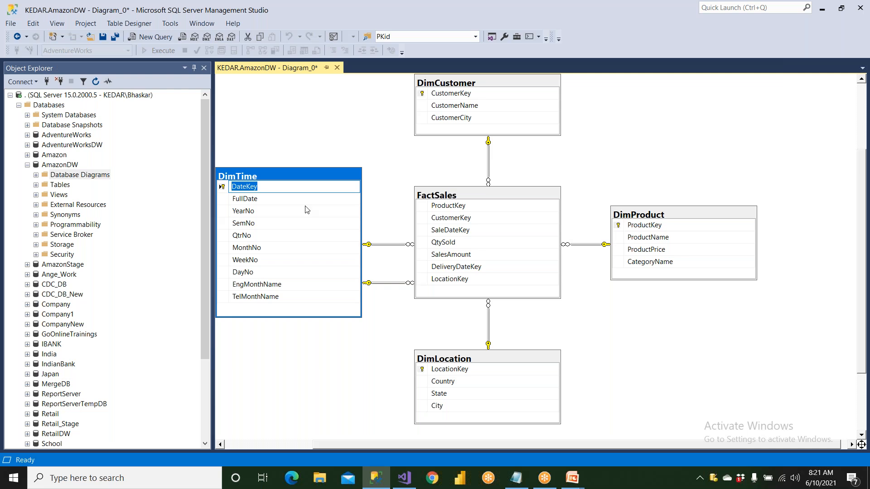
left_click(446, 267)
left_click(446, 267)
left_click(471, 230)
left_click(471, 230)
left_click_drag(471, 230, 433, 244)
left_click(489, 271)
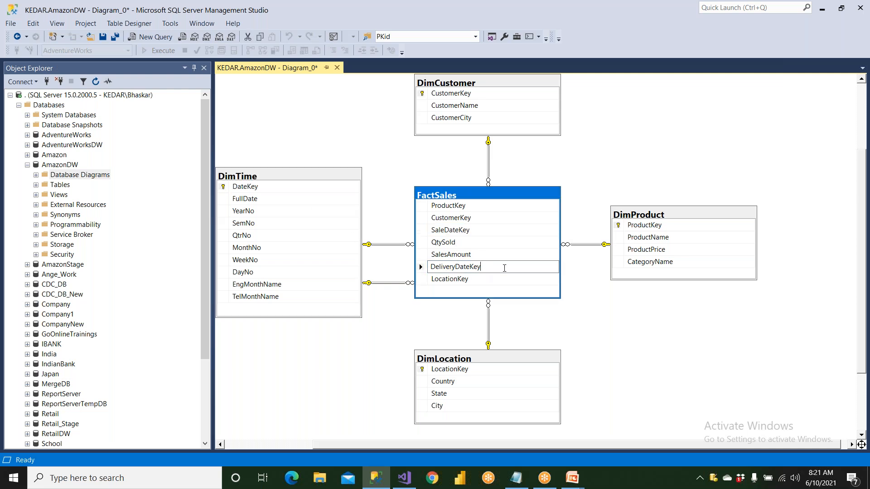
left_click_drag(488, 271, 428, 270)
left_click(450, 231)
double_click(451, 230)
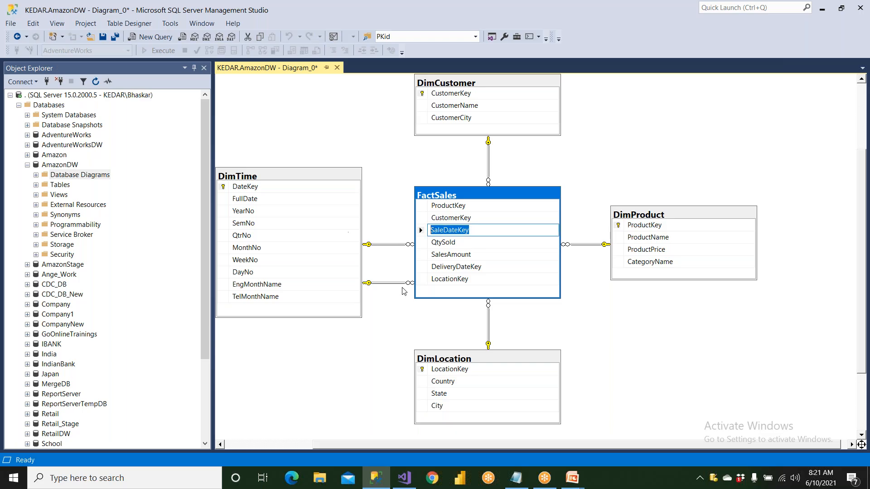
- Compare LocationKey in DimLocation with LocationKey in FactSales, and close the diagram without saving it
left_click(453, 359)
left_click(476, 369)
double_click(475, 369)
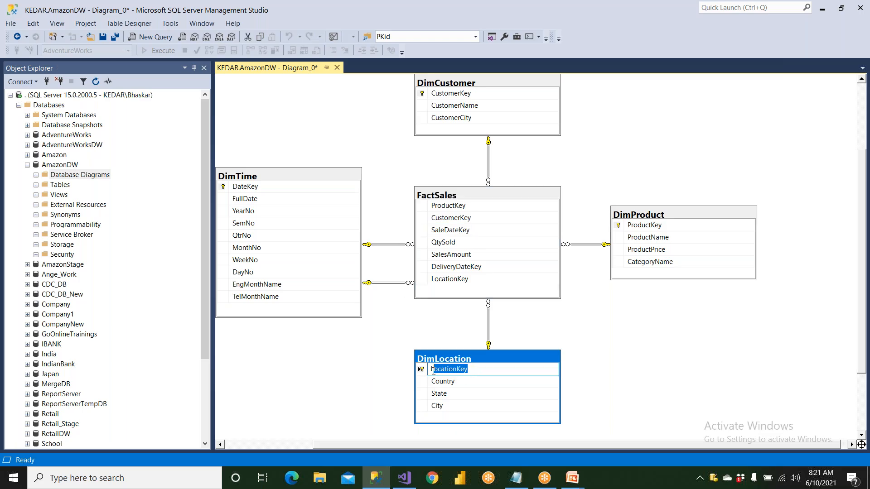
left_click(457, 279)
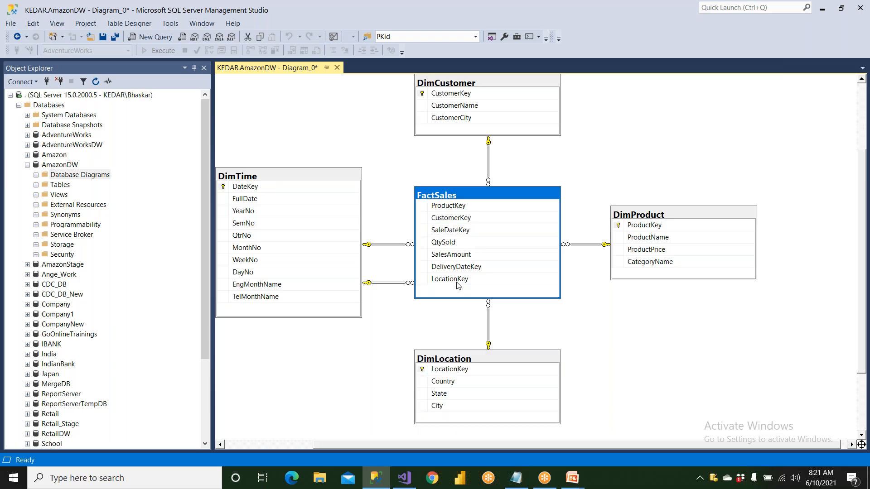
left_click(457, 367)
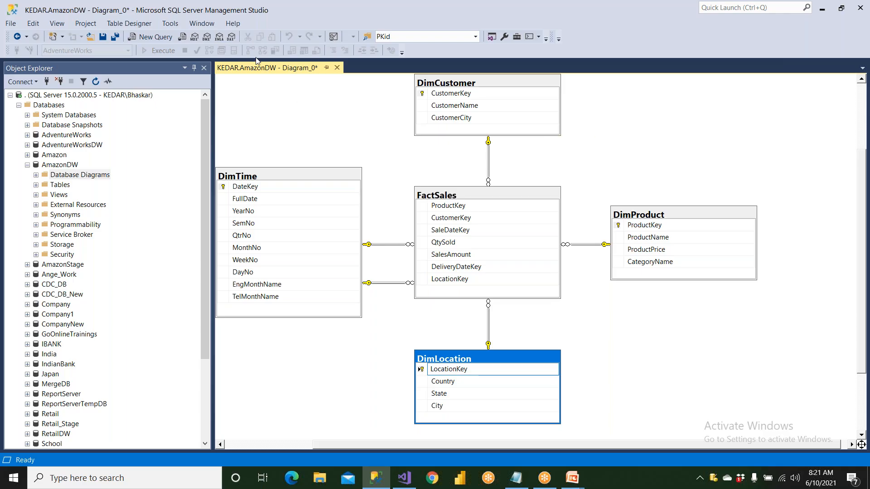
left_click(336, 68)
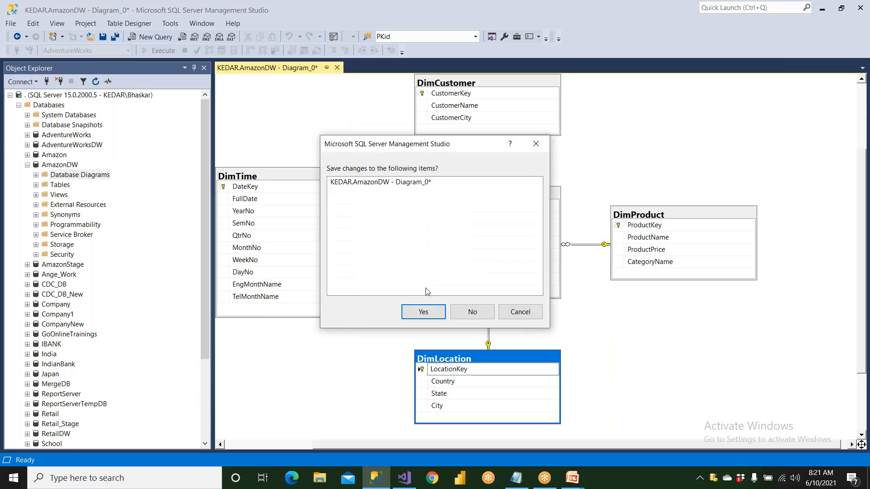
left_click(471, 312)
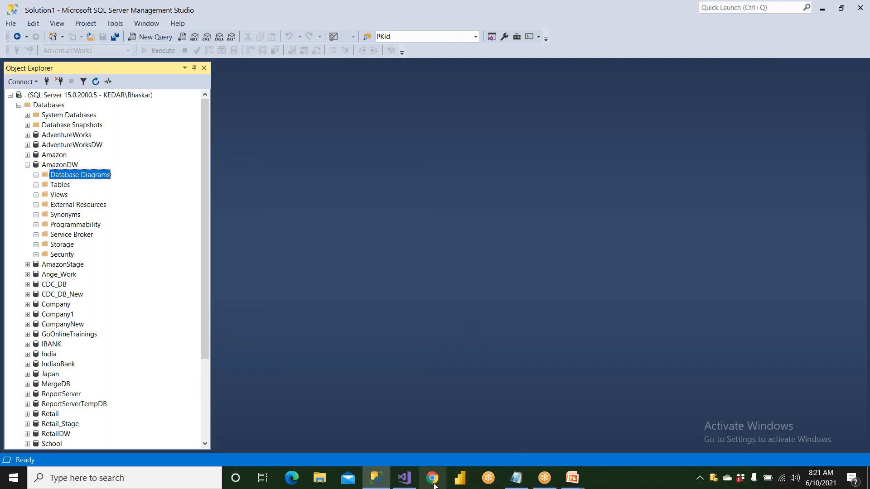
- Switch to the PowerPoint slideshow and advance through the SSAS steps to the Why Data Source View slide
mouse_move(578, 487)
left_click(619, 447)
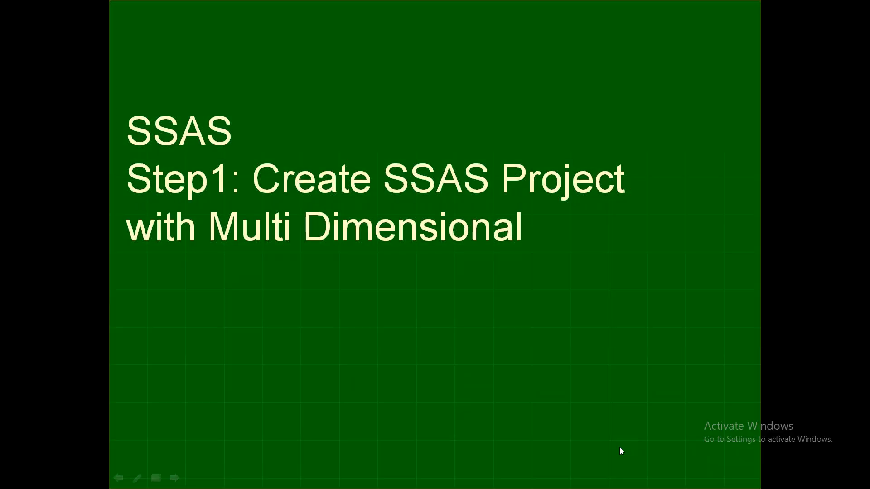
left_click(619, 447)
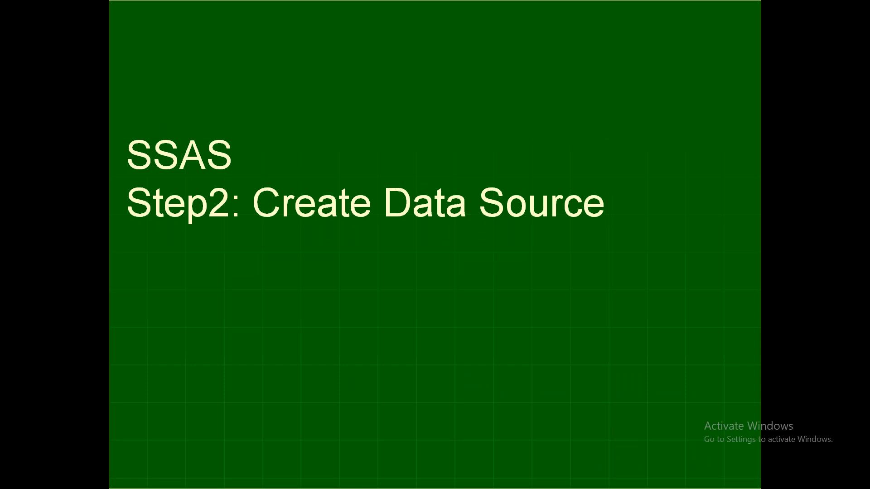
key("Right")
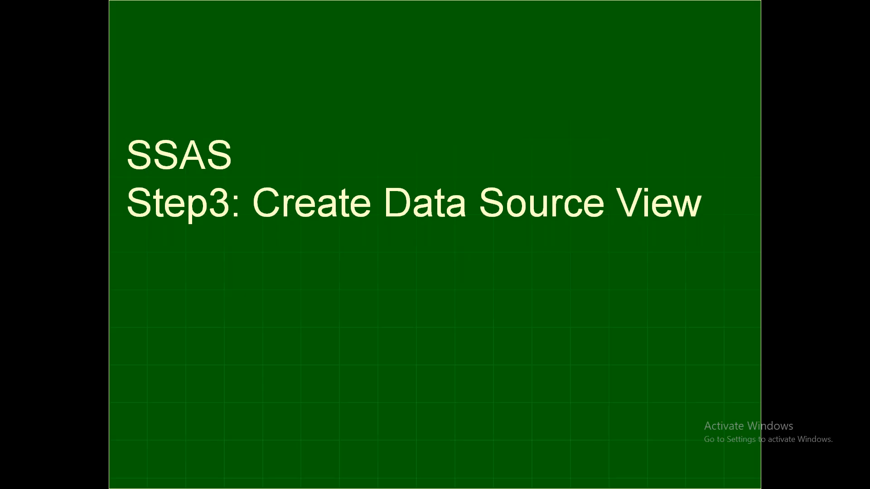
key("Right")
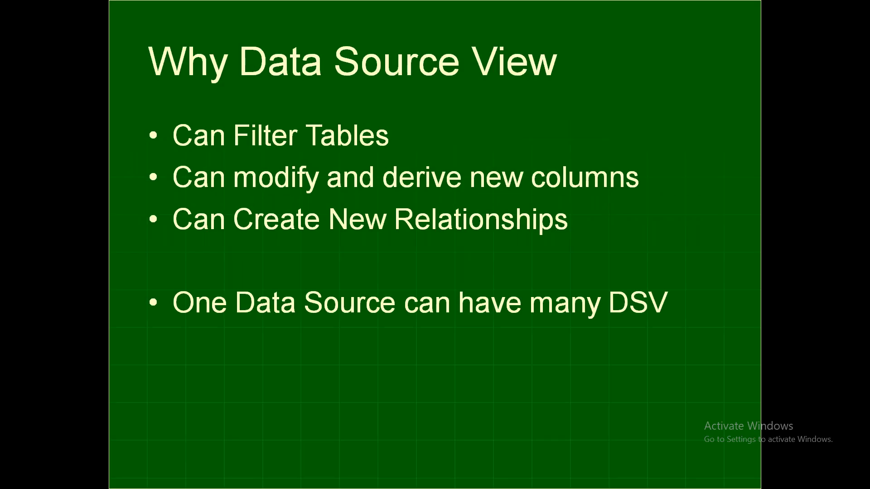
- Switch back to Visual Studio and review the DimLocation, FactSales, DimTime and DimProduct tables in the dsvAmazonSales diagram
key("super")
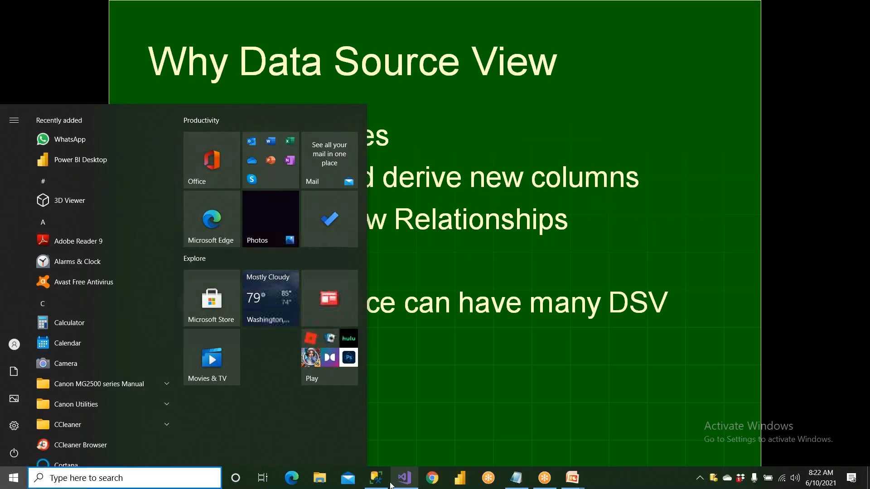
left_click(403, 480)
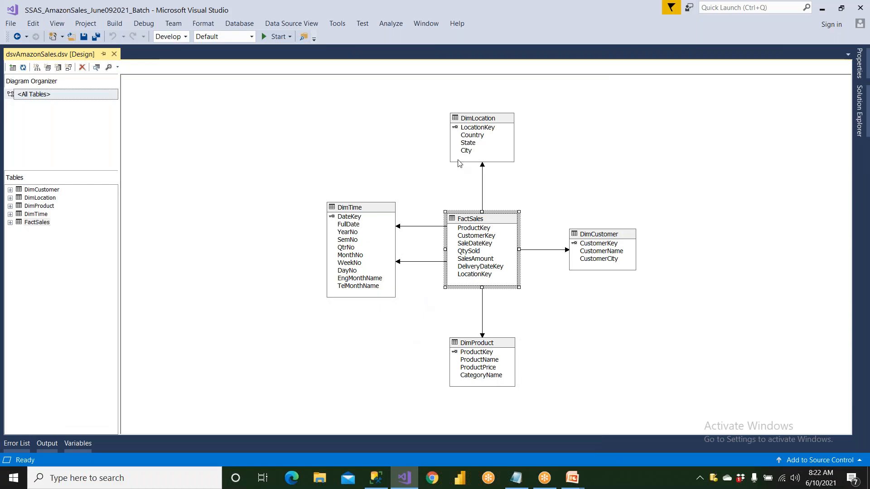
left_click(472, 117)
left_click(476, 213)
left_click(393, 212)
left_click(478, 342)
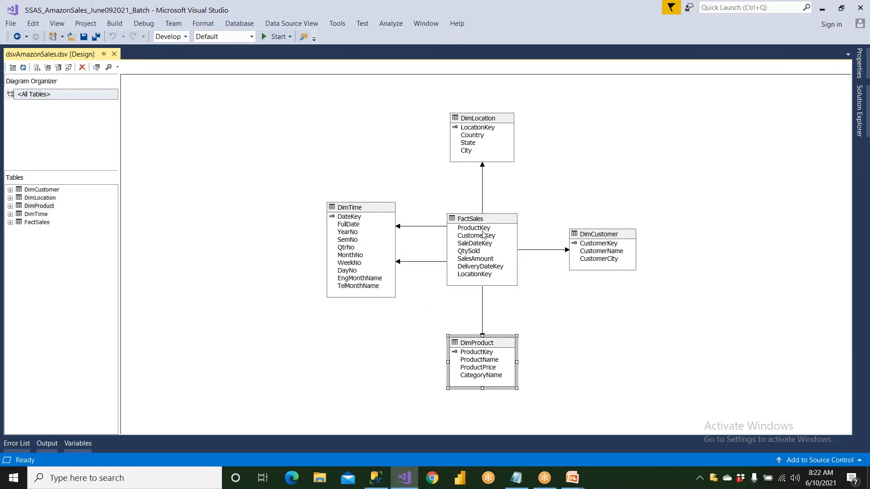
- Delete the relationship between FactSales and DimLocation from the data source view and show the project's files
left_click(481, 203)
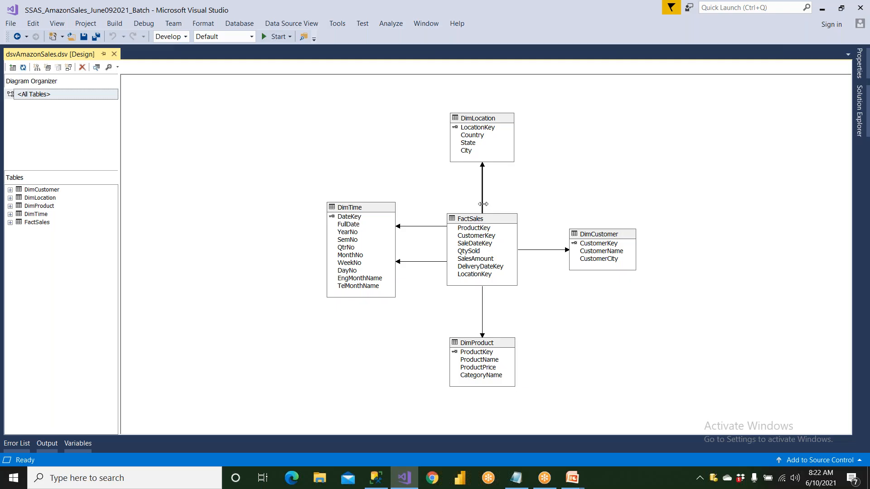
right_click(482, 204)
left_click(521, 226)
left_click(516, 288)
left_click(857, 111)
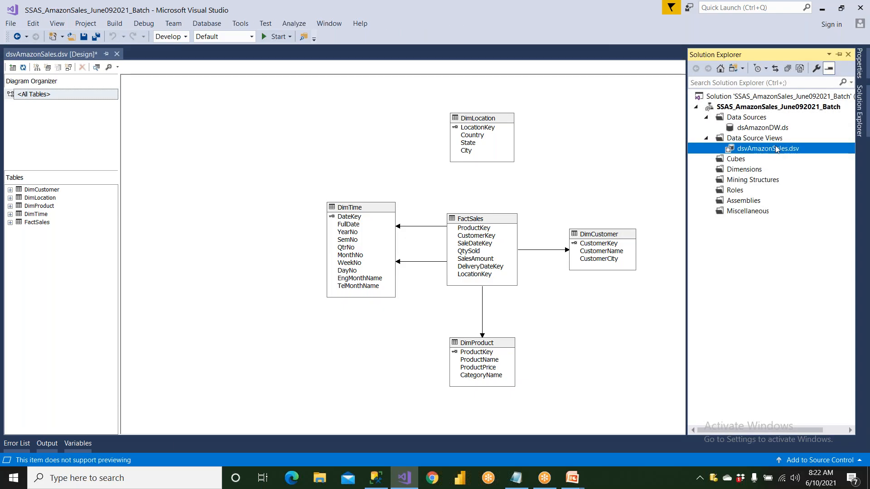
- Create a relationship from FactSales LocationKey to DimLocation LocationKey and save the data source view
left_click(482, 275)
left_click(474, 257, "ctrl")
left_click_drag(474, 256, 472, 128)
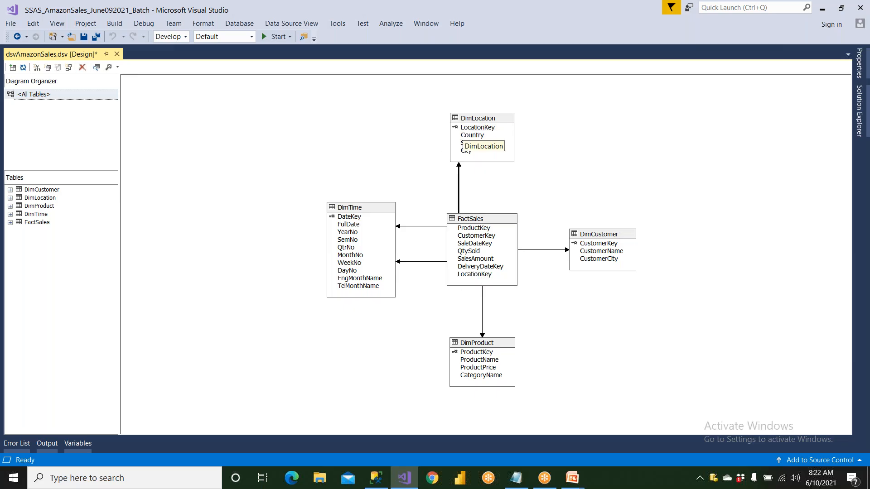
left_click(84, 37)
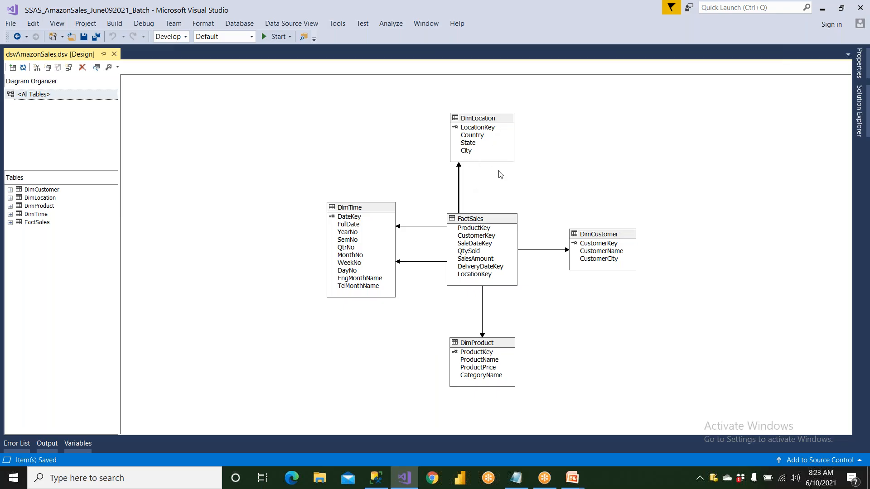
- Open the properties of the DimLocation table in the data source view
right_click(485, 120)
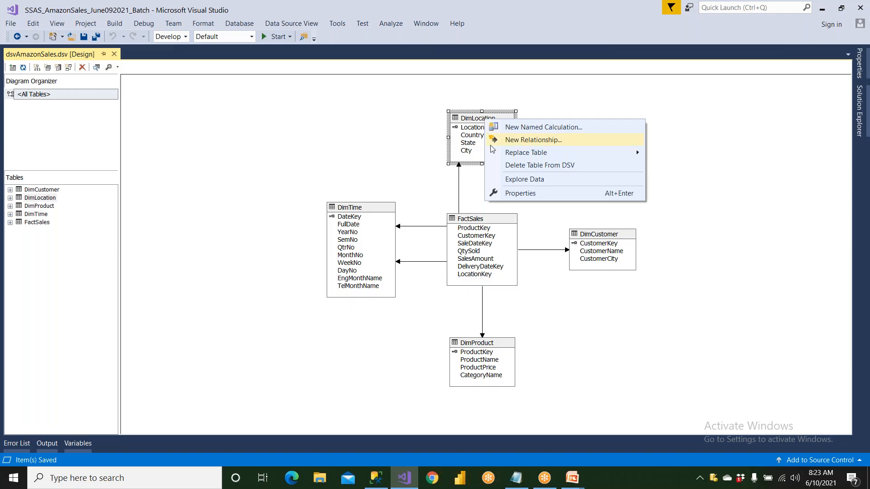
left_click(512, 194)
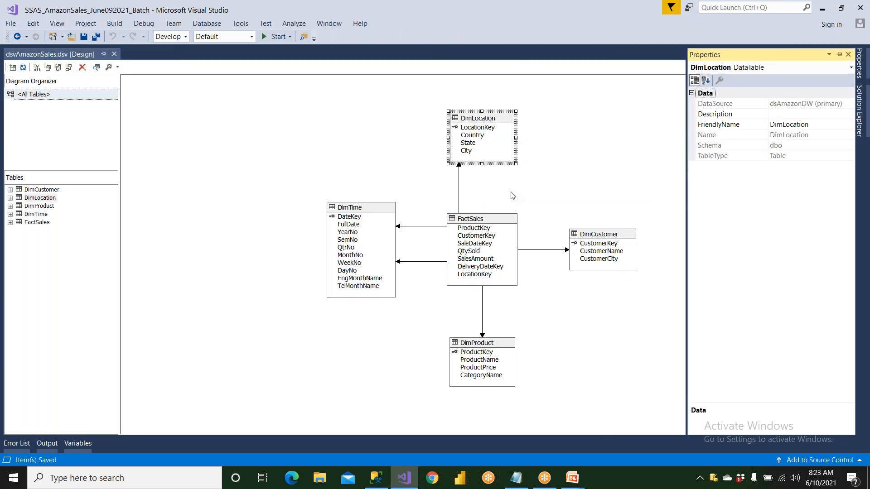
- Set the friendly name of the DimLocation table to Location in the data source view
left_click(716, 126)
left_click_drag(783, 127, 764, 132)
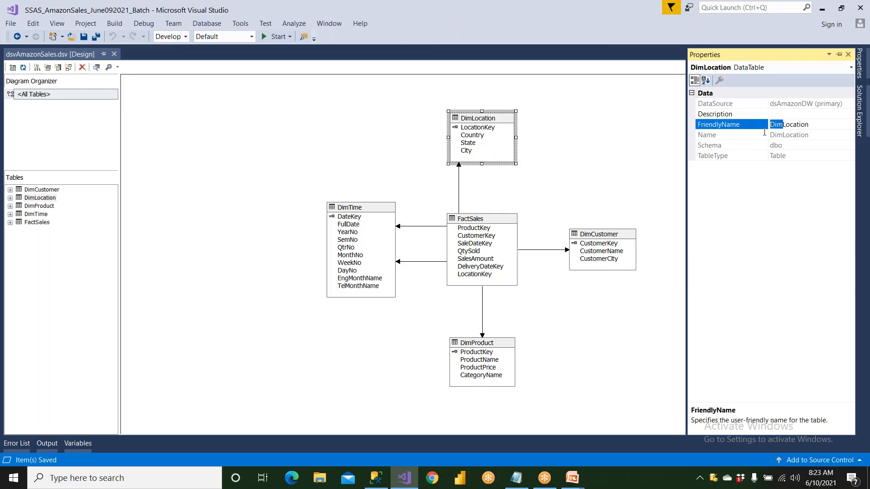
key("BackSpace")
key("BackSpace")
left_click(786, 135)
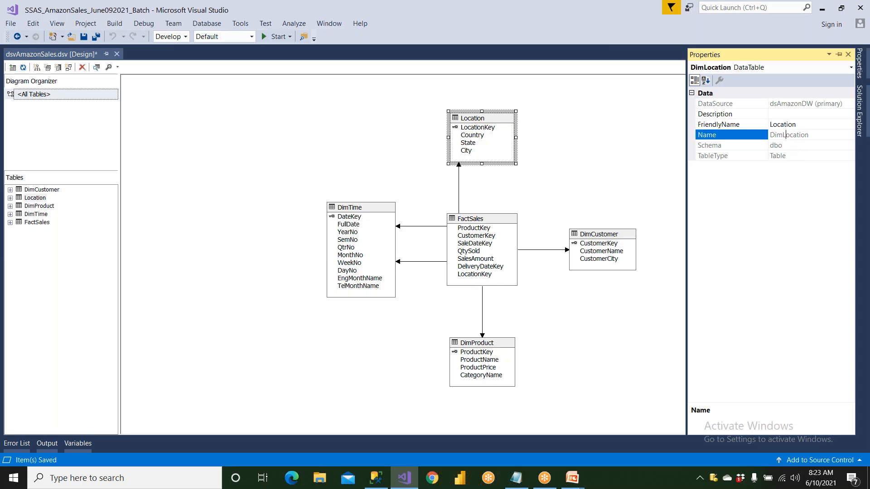
left_click(571, 157)
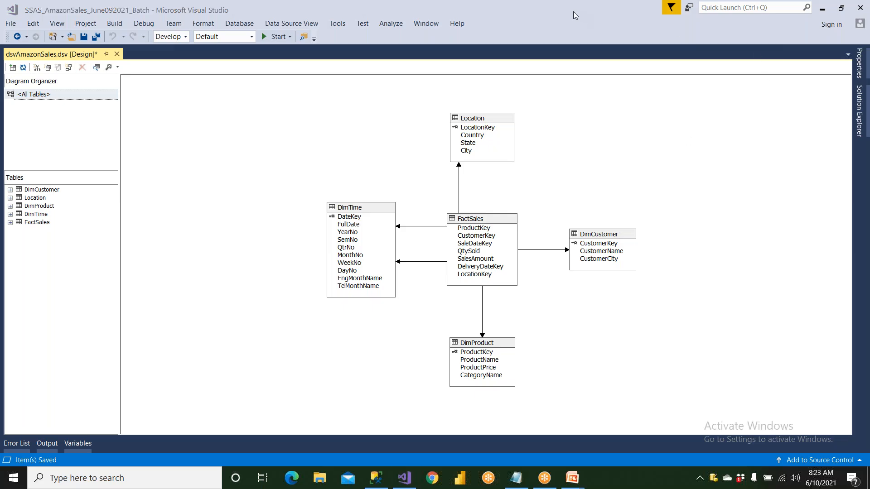
left_click(559, 32)
mouse_move(174, 108)
left_mouse_down()
mouse_move(213, 221)
mouse_move(290, 95)
mouse_move(186, 108)
left_mouse_up()
mouse_move(196, 142)
left_mouse_down()
mouse_move(209, 171)
mouse_move(219, 168)
mouse_move(204, 180)
mouse_move(252, 157)
mouse_move(265, 171)
mouse_move(280, 167)
left_mouse_up()
left_click(225, 152)
left_click_drag(288, 155, 446, 154)
mouse_move(513, 121)
left_mouse_down()
mouse_move(514, 177)
mouse_move(643, 121)
mouse_move(539, 120)
mouse_move(589, 154)
mouse_move(624, 152)
mouse_move(637, 129)
left_mouse_up()
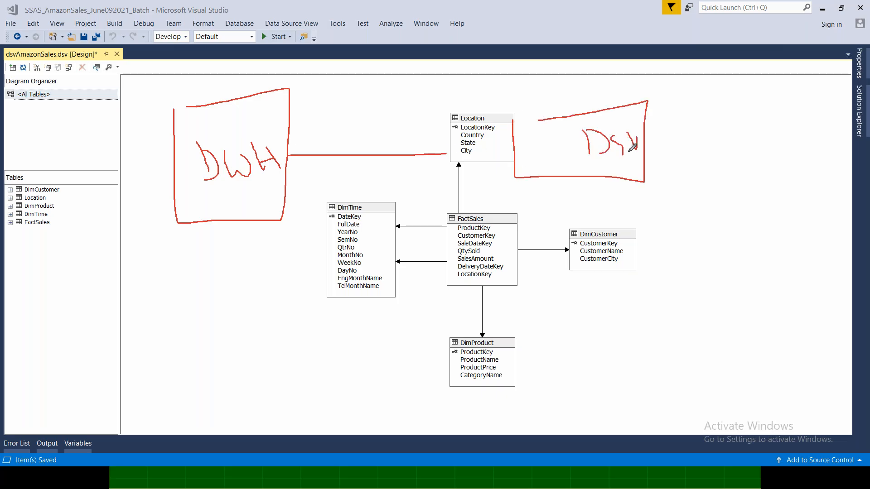
mouse_move(529, 132)
left_mouse_down()
mouse_move(545, 149)
mouse_move(545, 135)
mouse_move(555, 134)
mouse_move(568, 157)
mouse_move(579, 121)
left_mouse_up()
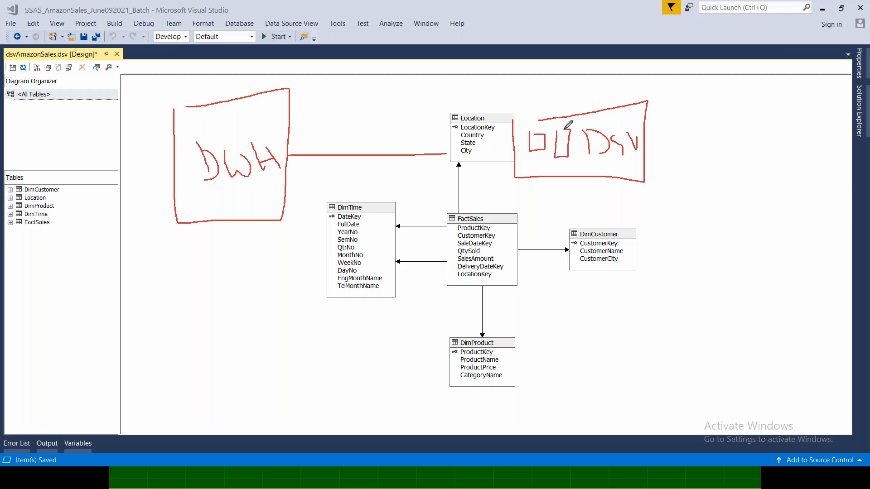
mouse_move(533, 142)
left_mouse_down()
mouse_move(566, 141)
mouse_move(531, 163)
mouse_move(543, 160)
mouse_move(537, 173)
left_mouse_up()
mouse_move(657, 173)
left_mouse_down()
mouse_move(665, 164)
mouse_move(679, 168)
mouse_move(685, 138)
mouse_move(703, 156)
left_mouse_up()
left_click_drag(680, 198, 705, 188)
mouse_move(554, 178)
left_mouse_down()
mouse_move(265, 159)
mouse_move(268, 172)
left_mouse_up()
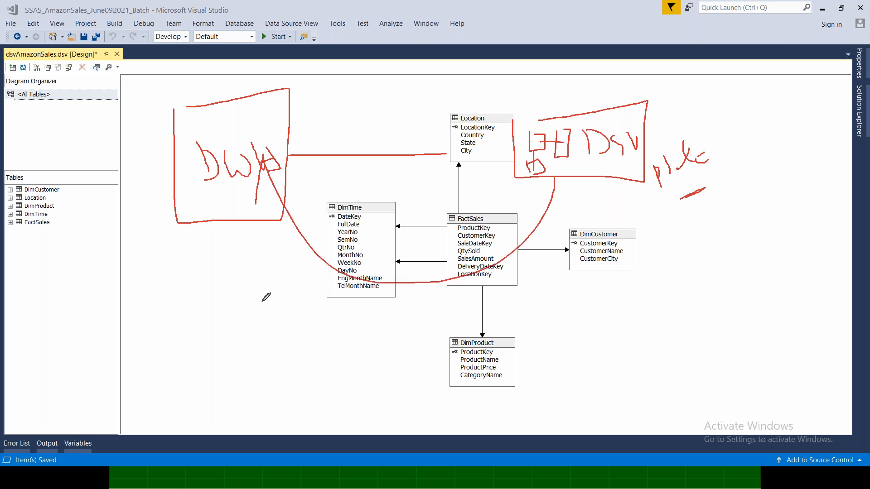
mouse_move(286, 211)
left_mouse_down()
mouse_move(486, 259)
mouse_move(503, 286)
left_mouse_up()
mouse_move(539, 243)
left_mouse_down()
mouse_move(632, 254)
mouse_move(545, 252)
left_mouse_up()
mouse_move(605, 297)
left_mouse_down()
mouse_move(667, 286)
mouse_move(683, 296)
mouse_move(712, 277)
mouse_move(716, 295)
mouse_move(745, 274)
left_mouse_up()
mouse_move(738, 268)
left_mouse_down()
mouse_move(749, 289)
mouse_move(755, 278)
left_mouse_up()
mouse_move(617, 319)
left_mouse_down()
mouse_move(681, 331)
mouse_move(739, 320)
left_mouse_up()
left_click_drag(602, 340, 666, 346)
mouse_move(677, 348)
left_mouse_down()
mouse_move(686, 376)
mouse_move(702, 362)
mouse_move(760, 356)
left_mouse_up()
left_click_drag(608, 272, 666, 260)
mouse_move(673, 247)
left_mouse_down()
mouse_move(679, 268)
mouse_move(725, 232)
mouse_move(770, 222)
mouse_move(790, 191)
mouse_move(803, 304)
left_mouse_up()
left_click_drag(796, 209, 814, 298)
mouse_move(565, 268)
left_mouse_down()
mouse_move(567, 312)
mouse_move(576, 311)
left_mouse_up()
mouse_move(601, 274)
left_mouse_down()
mouse_move(591, 301)
mouse_move(613, 288)
left_mouse_up()
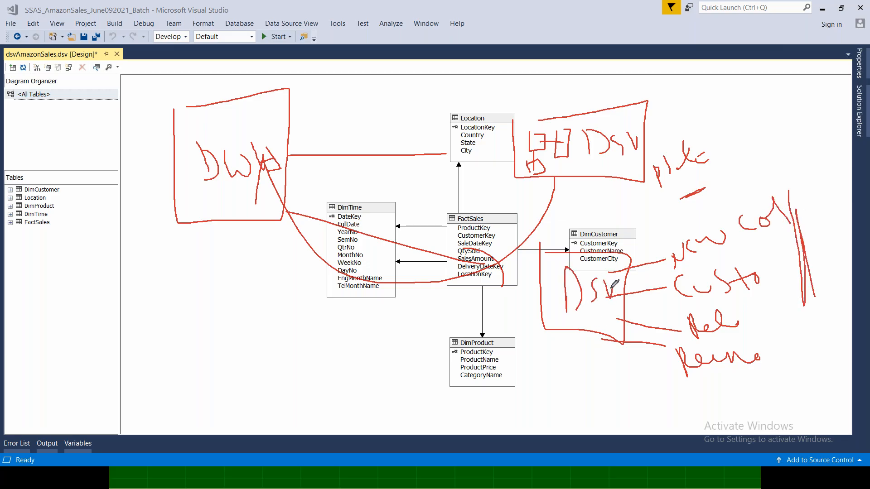
mouse_move(213, 249)
left_mouse_down()
mouse_move(215, 282)
mouse_move(219, 217)
mouse_move(226, 239)
left_mouse_up()
mouse_move(226, 238)
left_mouse_down()
mouse_move(226, 261)
mouse_move(247, 249)
left_mouse_up()
mouse_move(259, 232)
left_mouse_down()
mouse_move(255, 247)
mouse_move(274, 234)
left_mouse_up()
mouse_move(603, 117)
left_mouse_down()
mouse_move(629, 111)
mouse_move(641, 117)
mouse_move(693, 94)
mouse_move(709, 101)
mouse_move(750, 90)
left_mouse_up()
left_click_drag(639, 145, 703, 125)
mouse_move(720, 102)
left_mouse_down()
mouse_move(704, 127)
mouse_move(734, 121)
left_mouse_up()
mouse_move(647, 107)
left_mouse_down()
mouse_move(671, 68)
mouse_move(691, 72)
left_mouse_up()
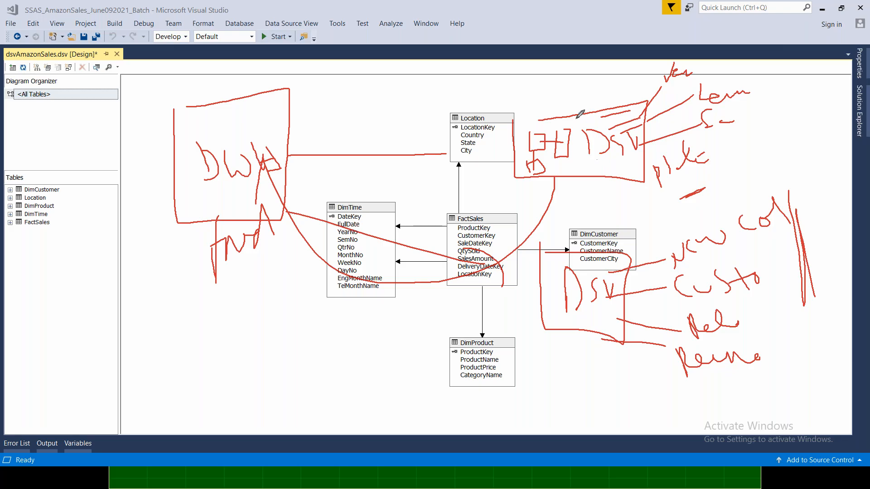
mouse_move(561, 87)
left_mouse_down()
mouse_move(566, 112)
mouse_move(571, 93)
mouse_move(585, 95)
mouse_move(596, 78)
left_mouse_up()
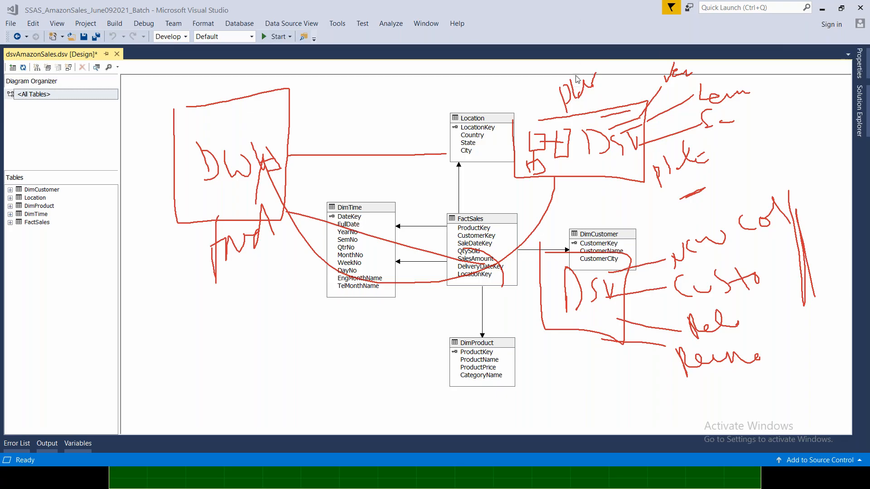
key("Escape")
- Set the friendly name of the DimCustomer table to Customer
left_click(503, 126)
left_click(592, 236)
right_click(594, 235)
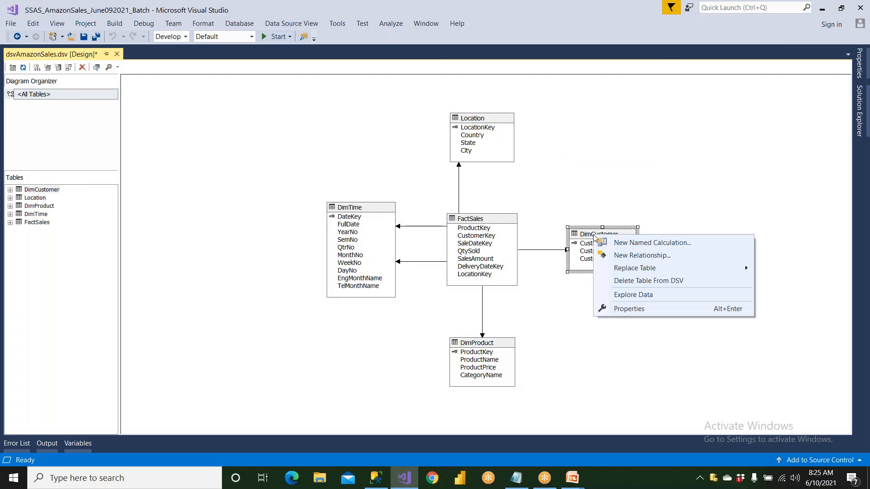
left_click(615, 309)
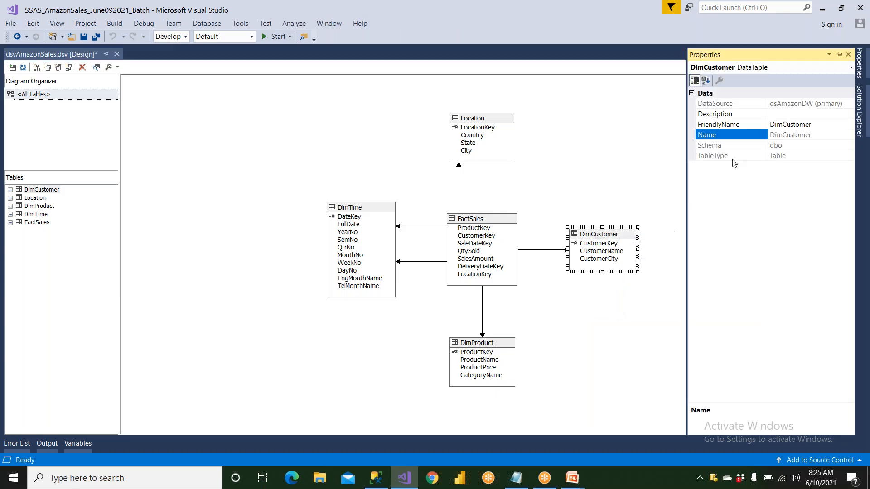
left_click(781, 127)
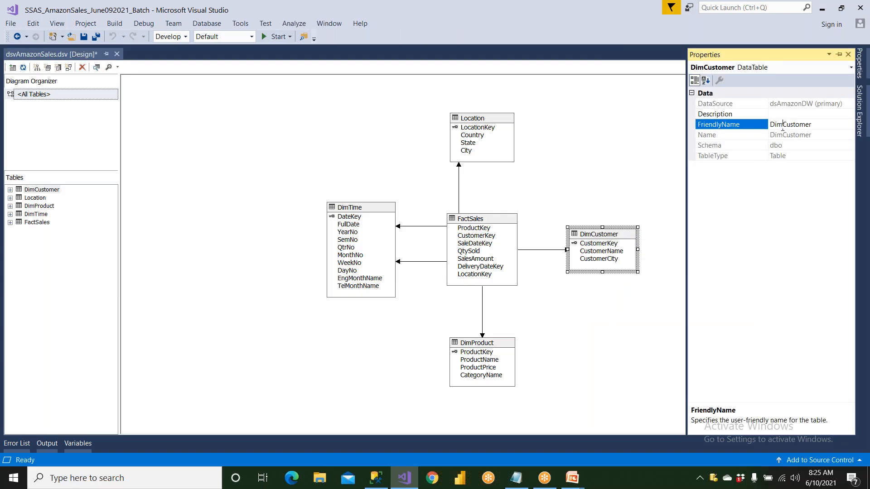
key("Home")
key("Delete")
key("Delete")
key("Delete")
left_click(641, 144)
- Set the friendly name of the DimProduct table to Product
right_click(507, 346)
left_click(528, 416)
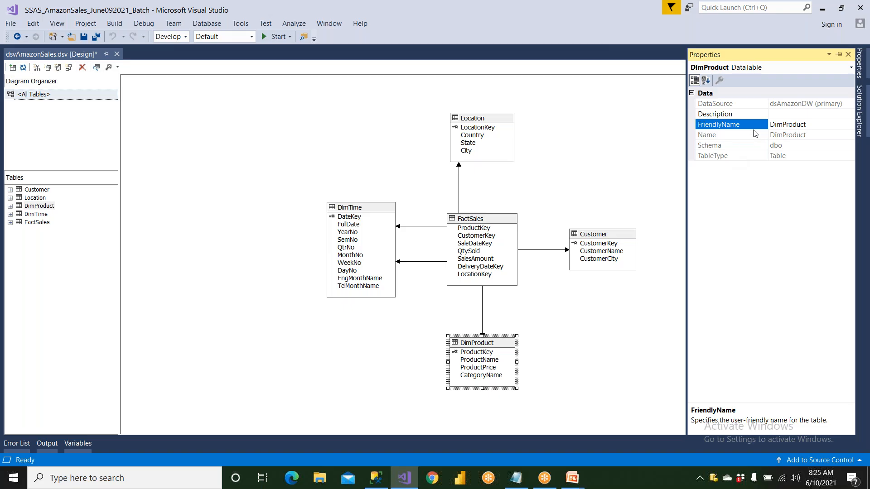
left_click_drag(782, 126, 734, 126)
key("BackSpace")
left_click(609, 324)
- Set the friendly name of the DimTime table to Time
right_click(384, 214)
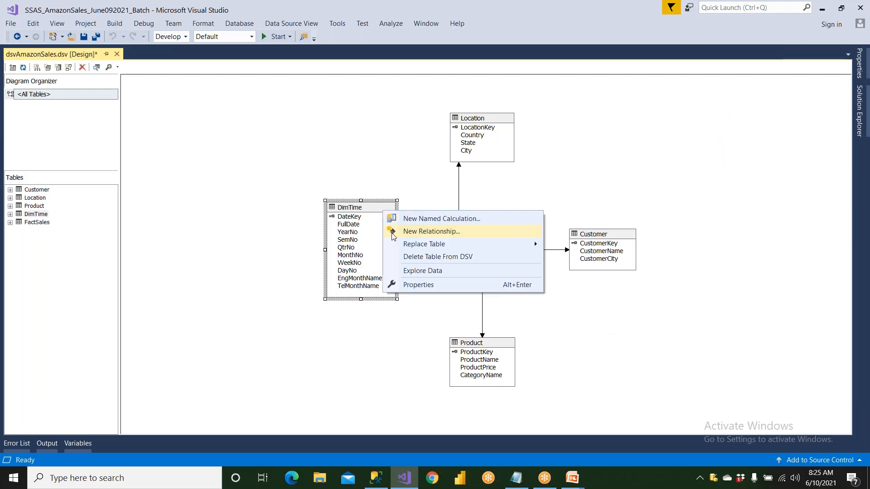
left_click(413, 286)
left_click_drag(782, 124, 744, 127)
key("BackSpace")
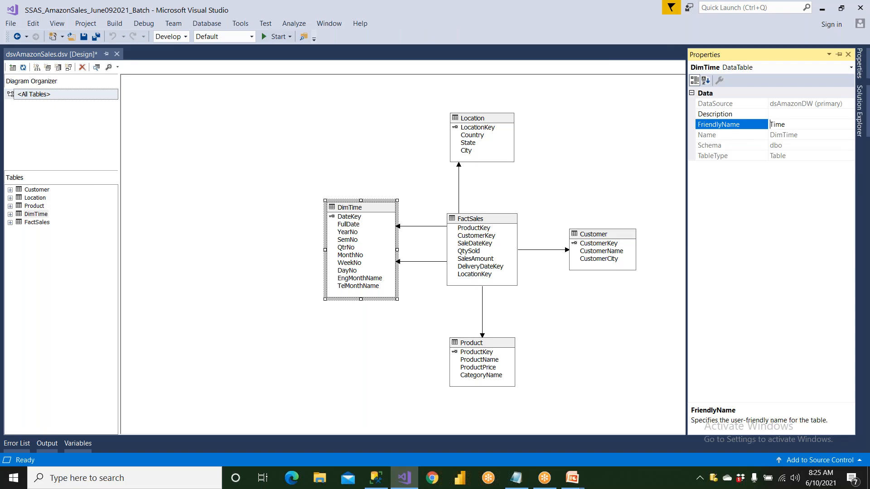
left_click(623, 159)
- Set the friendly name of the FactSales table to Sales
left_click(508, 223)
right_click(507, 223)
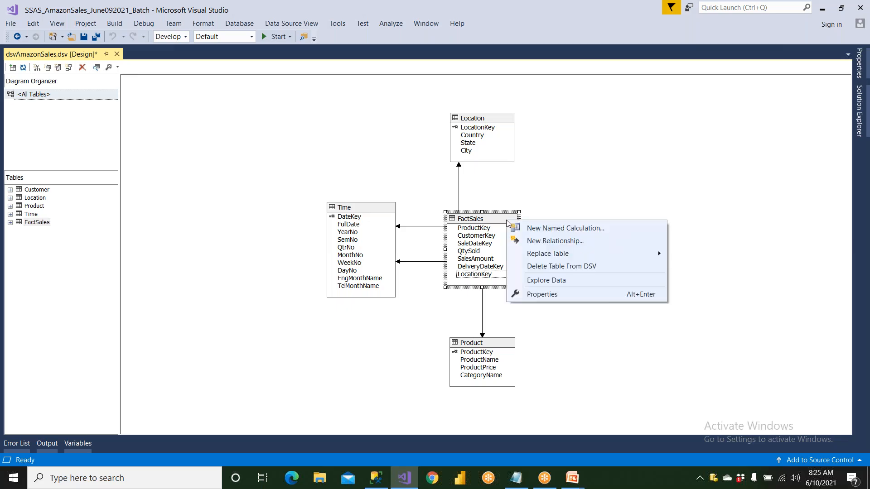
left_click(538, 295)
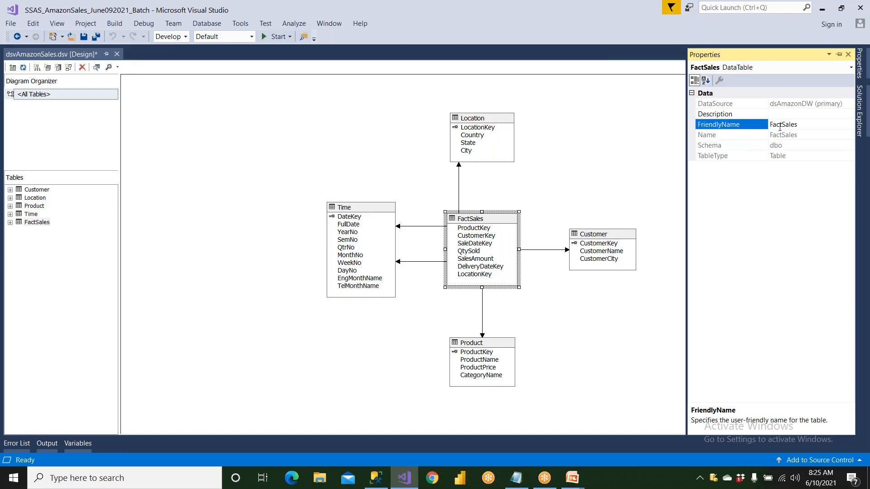
left_click_drag(773, 127, 758, 127)
key("BackSpace")
left_click(645, 162)
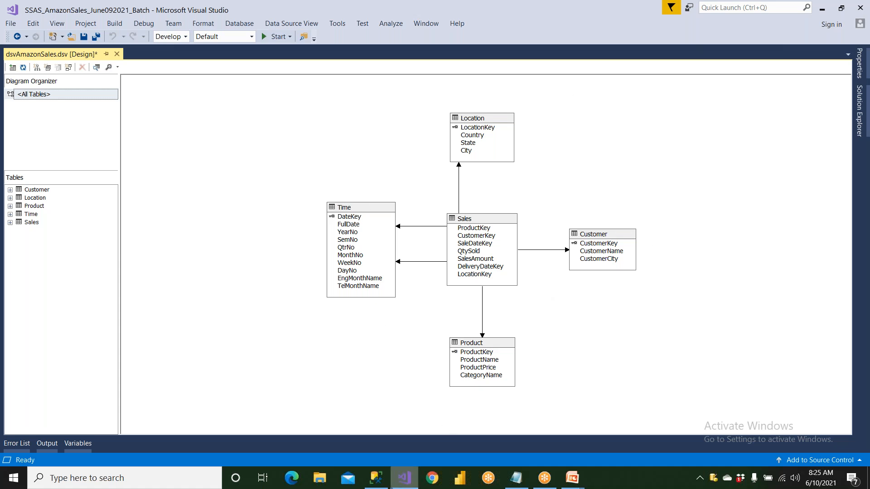
- Switch to SQL Server Management Studio, refresh the AmazonDW database and check the names of its source tables
left_click(376, 477)
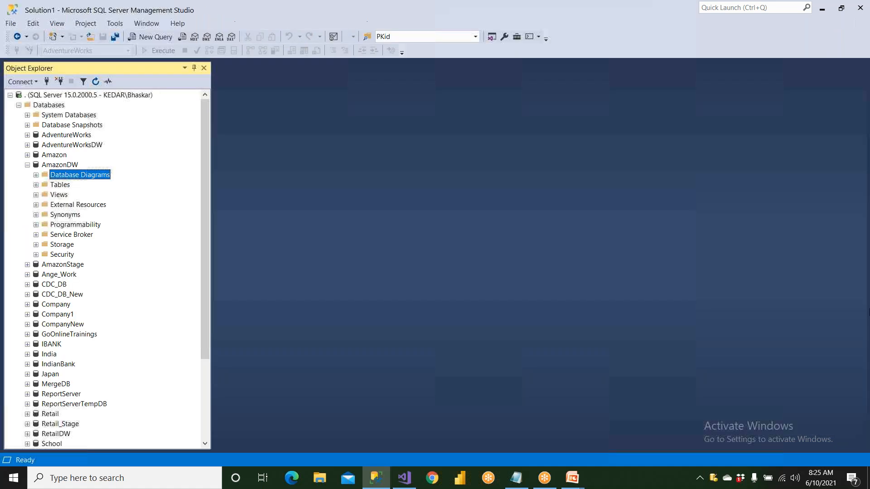
left_click(36, 185)
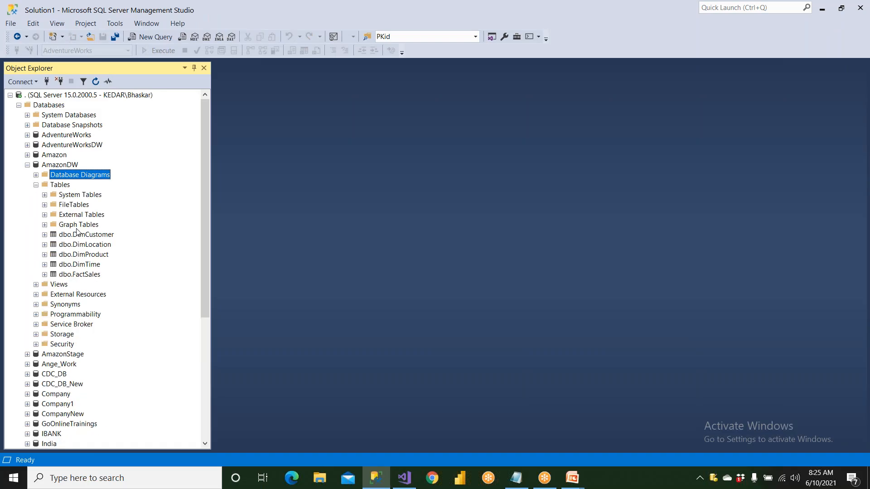
left_click(63, 165)
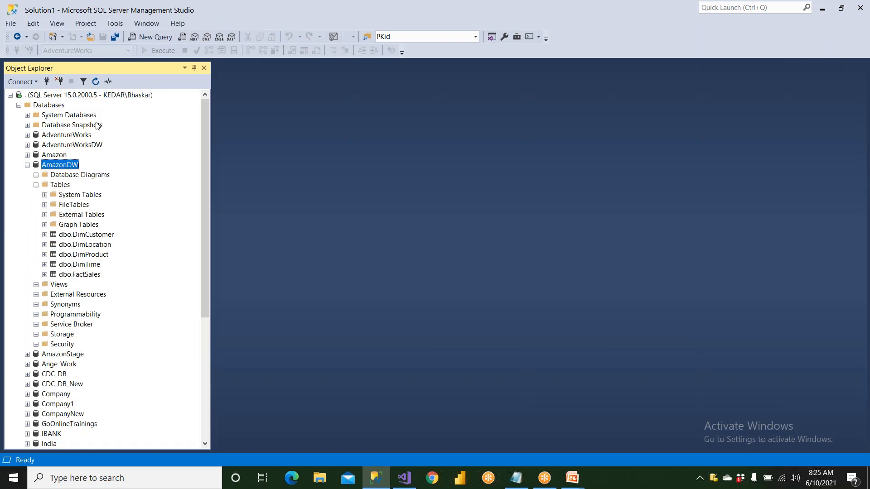
left_click(94, 82)
double_click(66, 186)
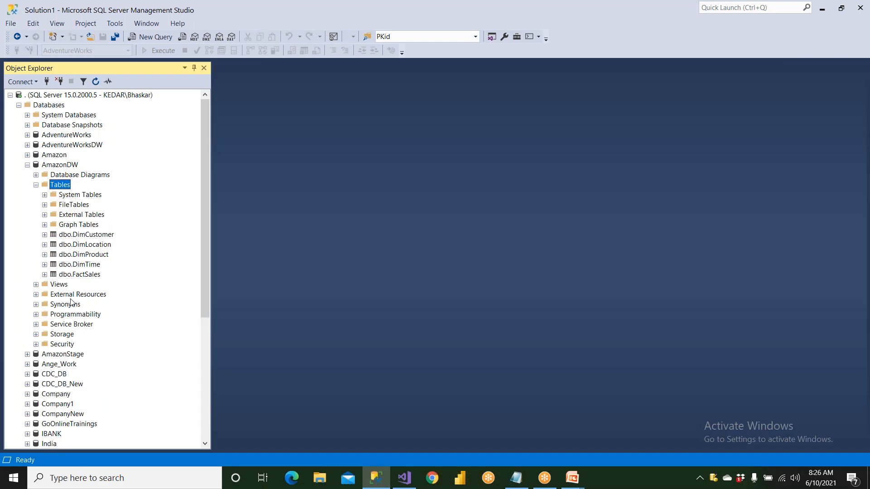
left_click(79, 273)
left_click(79, 265)
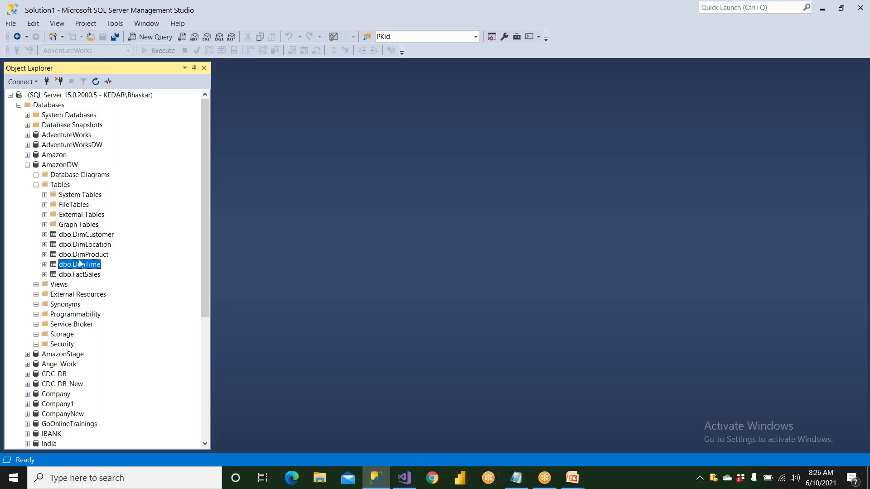
key("F2")
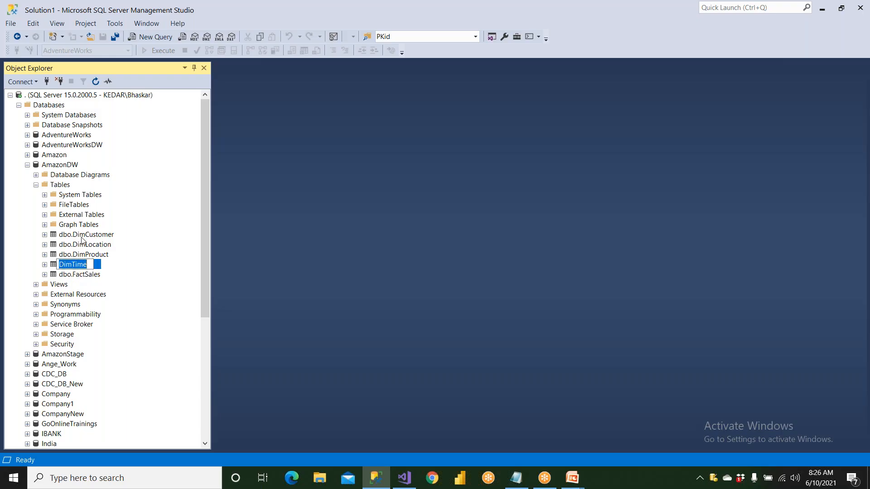
- Switch back to Visual Studio and keep the project's file tree permanently displayed beside the dsvAmazonSales diagram
left_click(410, 478)
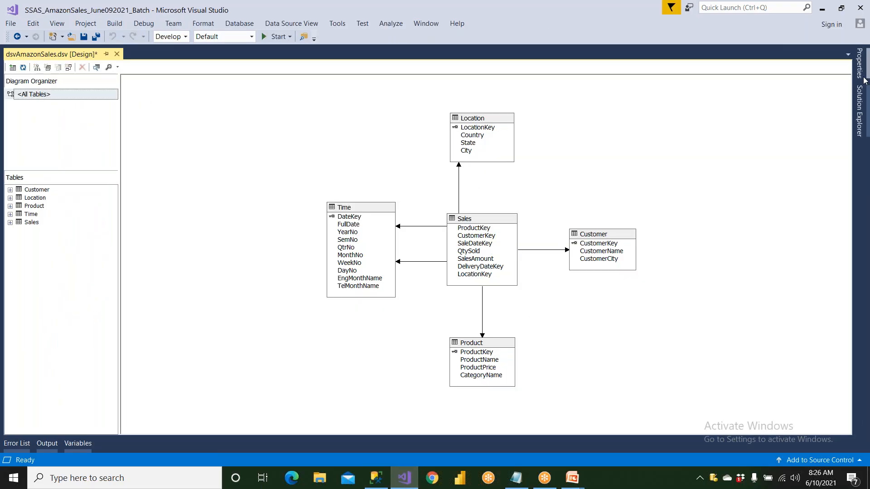
left_click(859, 106)
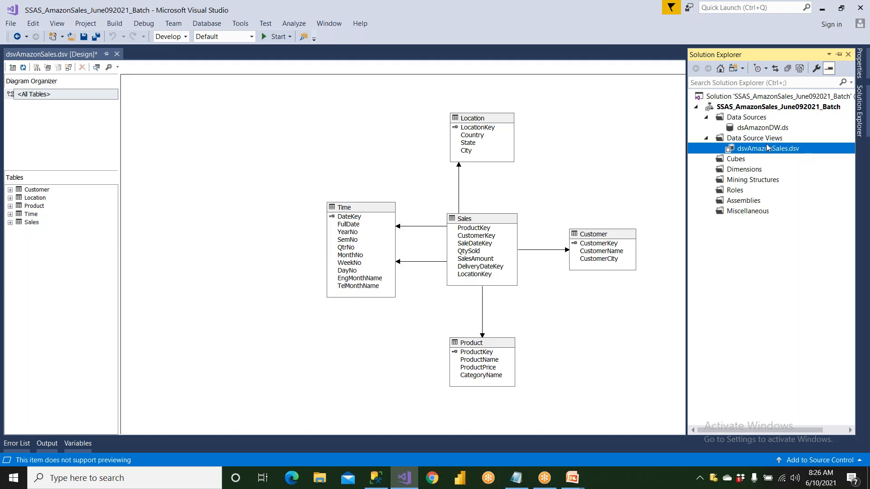
left_click(838, 54)
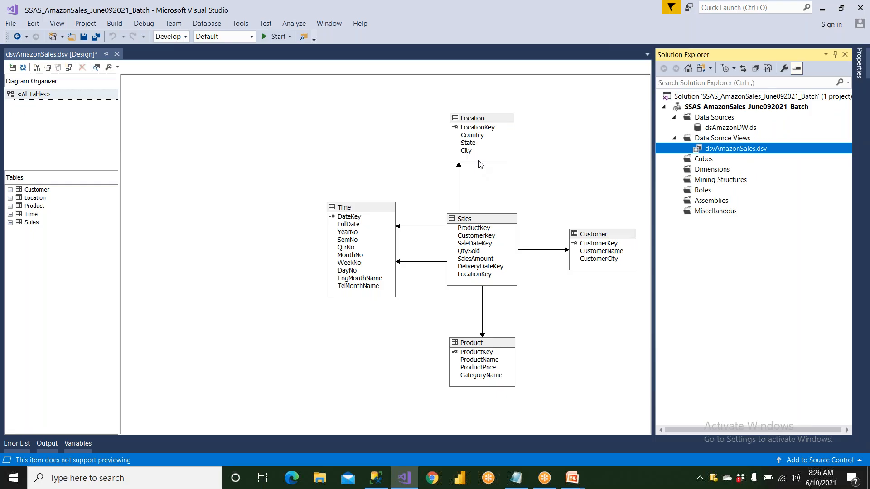
- Switch to SQL Server Management Studio and run "select * from DimTime" in a new query on AmazonDW
left_click(376, 478)
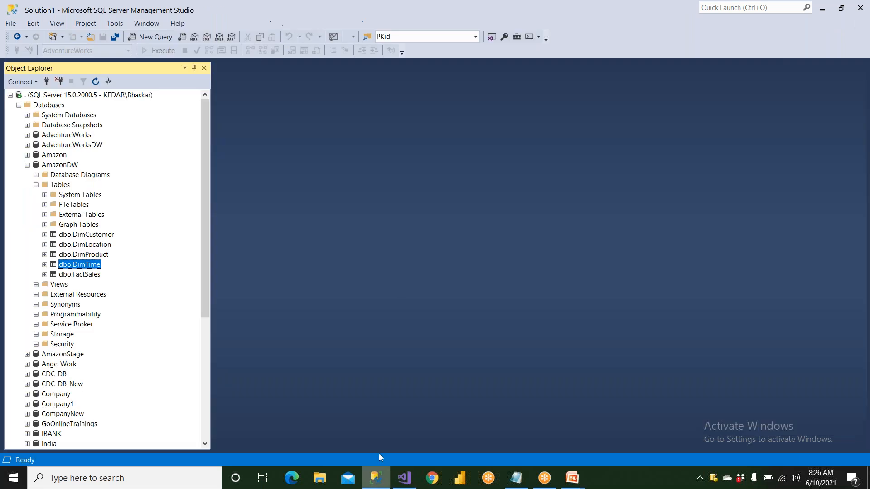
left_click(162, 37)
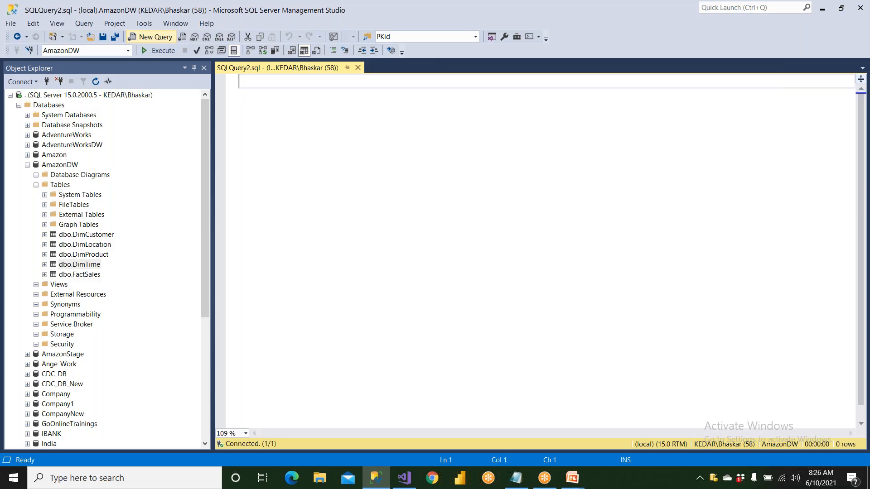
type("select ")
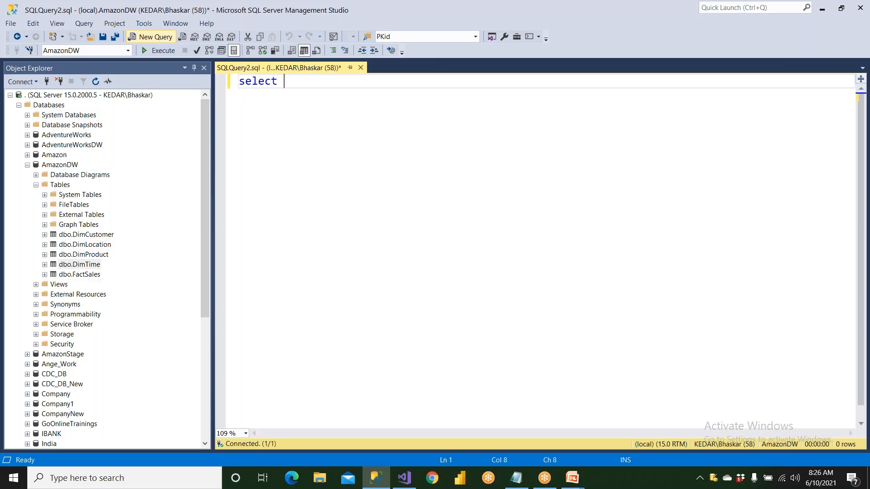
type("* from DimTime")
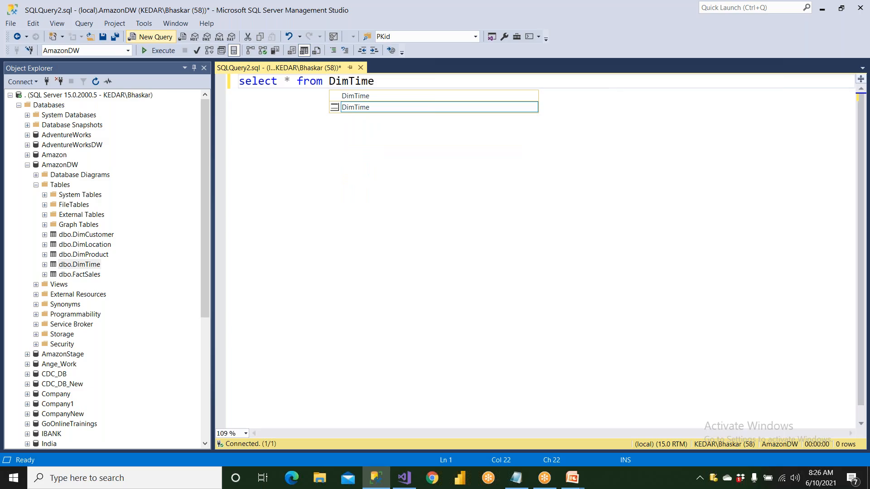
key("F5")
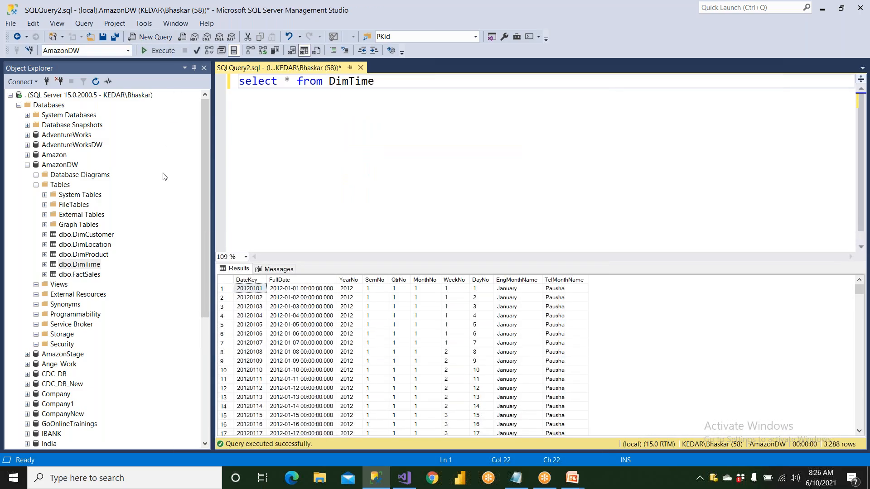
- Examine the SemNo, QtrNo and MonthNo values in the DimTime query results
left_click_drag(374, 295, 378, 355)
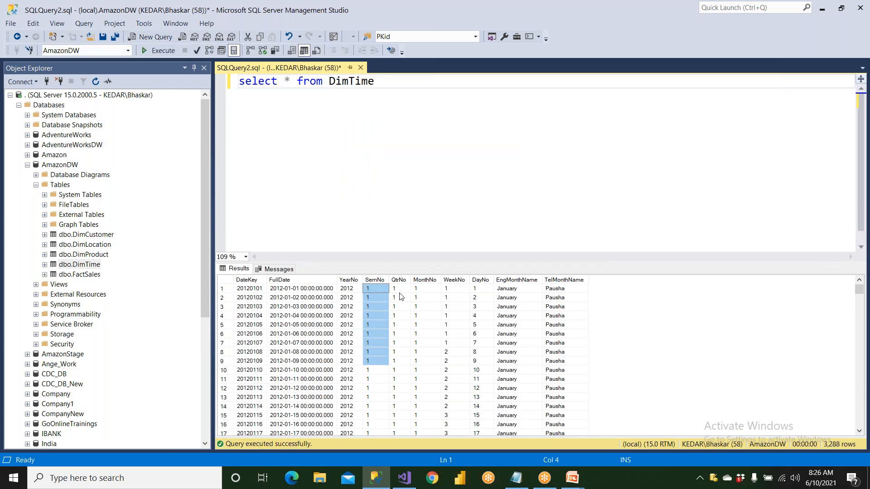
left_click_drag(399, 295, 406, 343)
left_click_drag(420, 290, 422, 355)
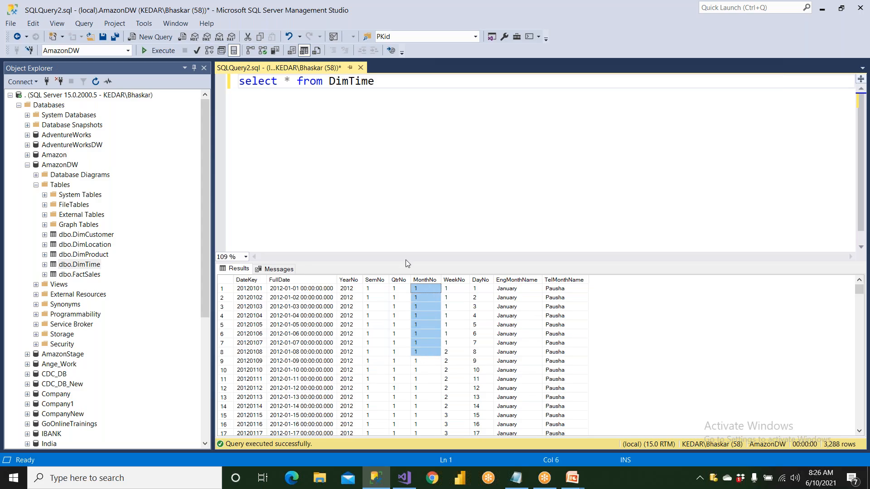
left_click(398, 296)
left_click(396, 96)
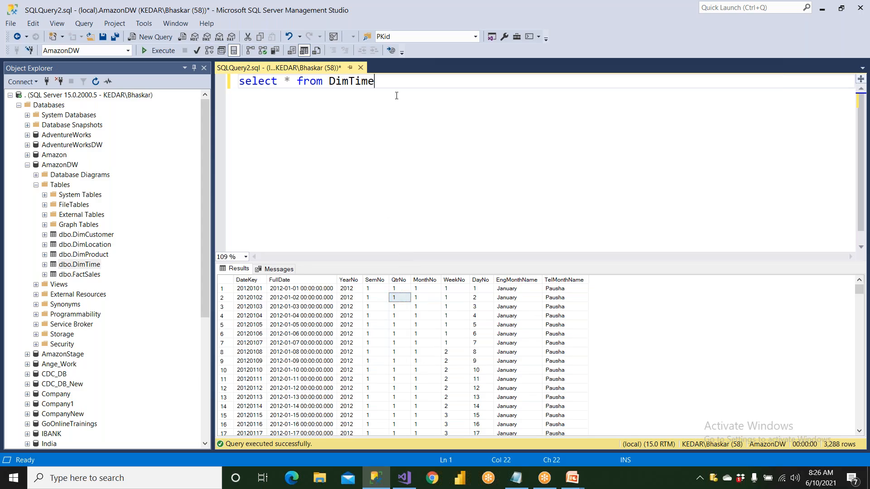
- Jot a sample QtrNo list with the values Q1 and Q2 below the DimTime query
key("Return")
type("QtrNo 1")
key("BackSpace")
key("Return")
type("1")
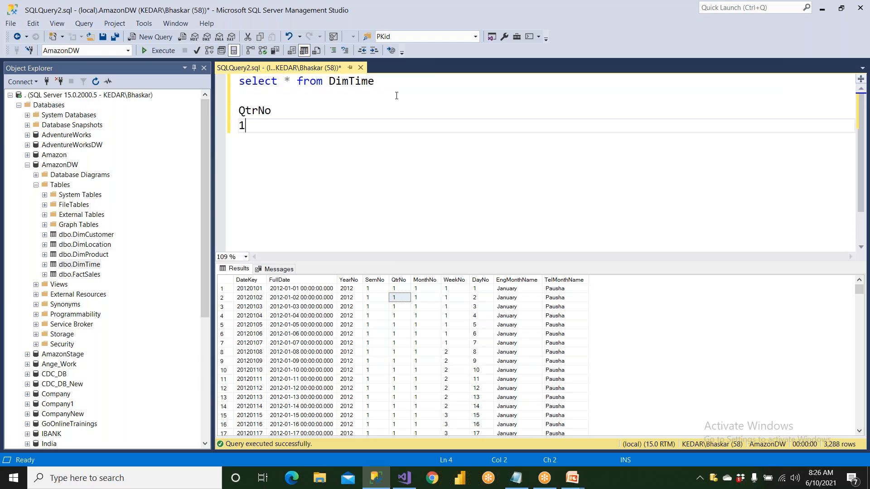
left_click_drag(264, 123, 219, 122)
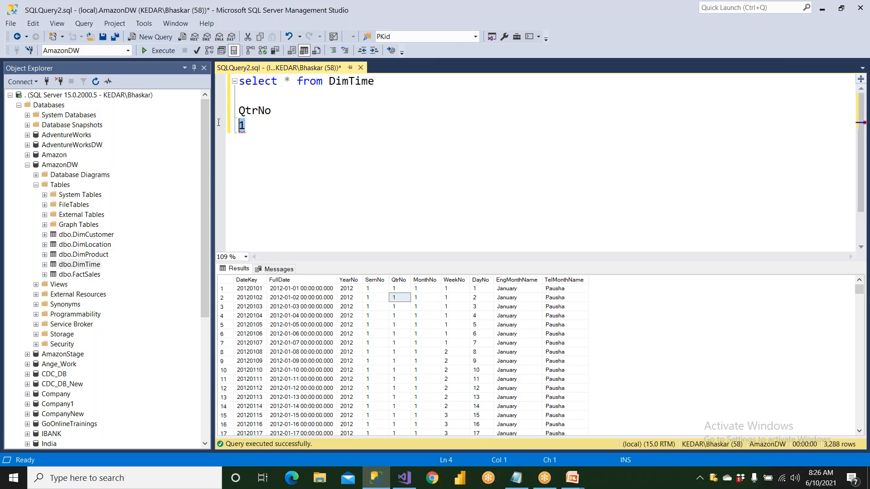
key("Left")
type("Q")
key("Return")
type("2Q2")
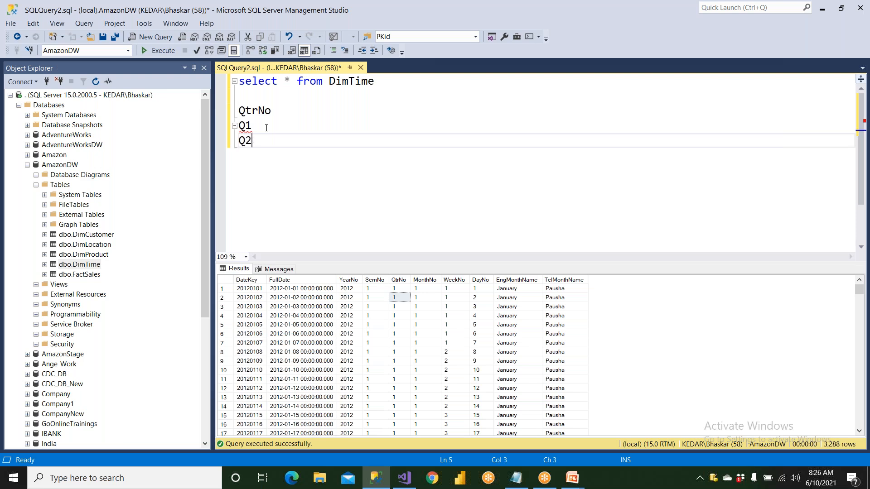
- Compare the sample list with the QtrNo values in the results and delete it from the query text
left_click_drag(394, 289, 416, 422)
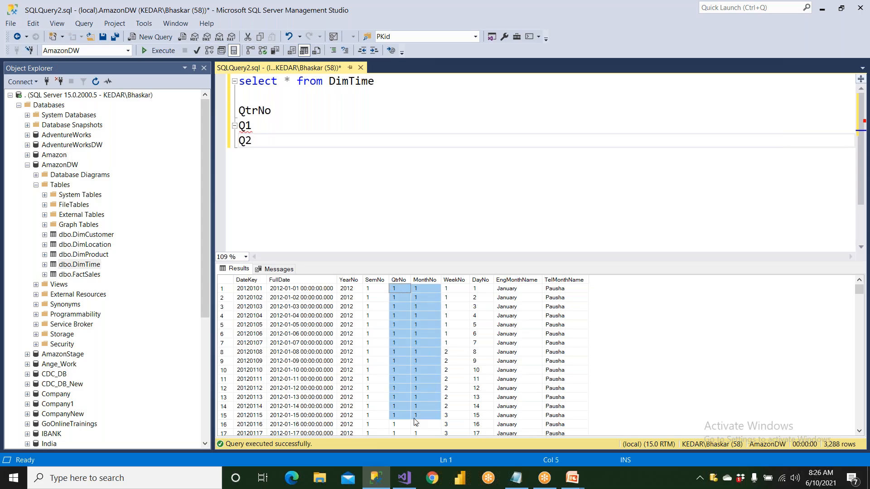
left_click_drag(252, 142, 213, 110)
key("BackSpace")
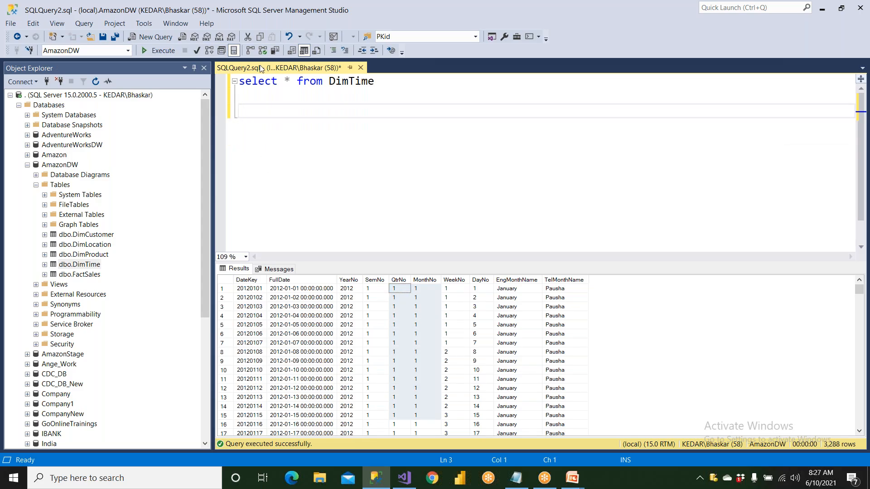
- Put the from clause on its own line, try adding 'Q'+QtrNo as an extra column, and run the query
left_click(298, 83)
key("Return")
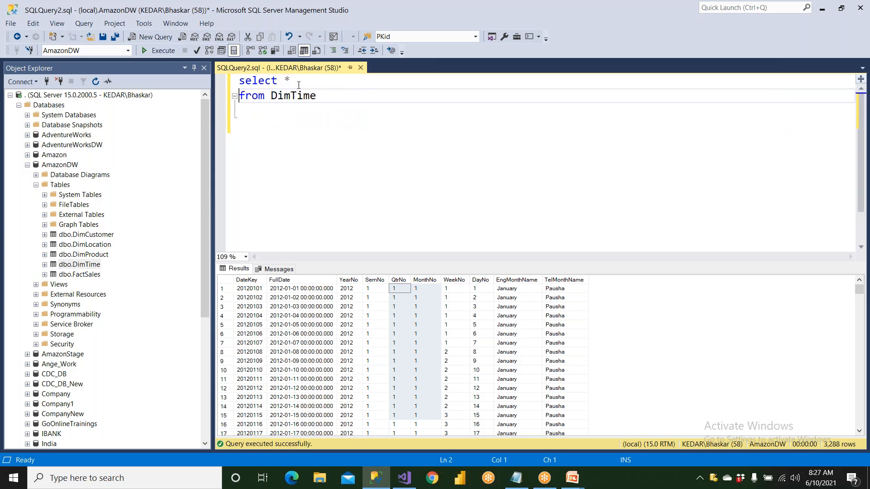
type("''")
type("Q'+")
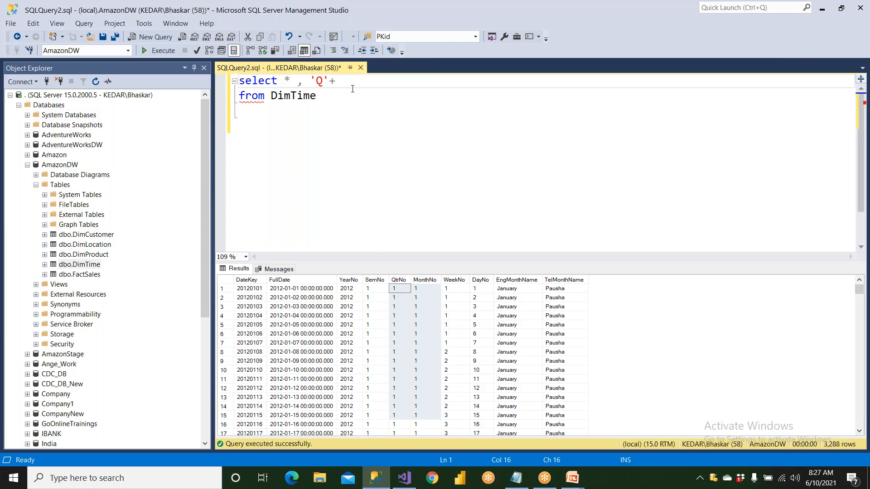
type("QtrNo")
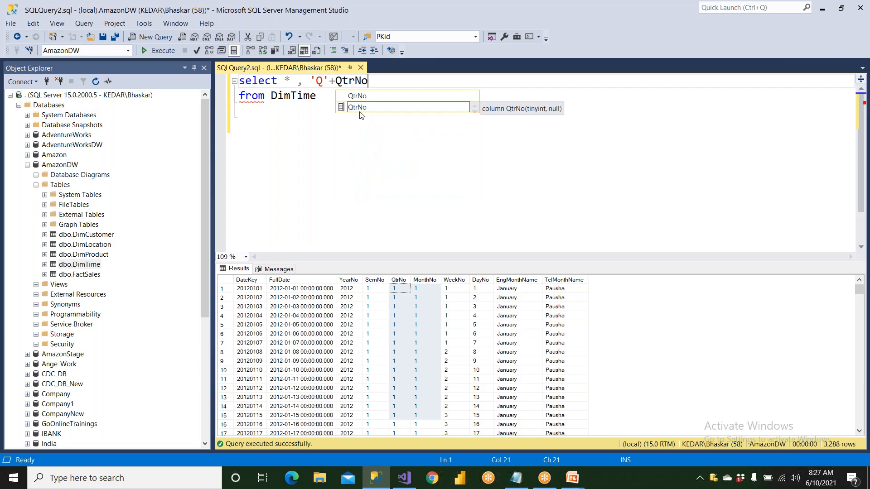
double_click(360, 109)
left_click_drag(311, 80, 329, 80)
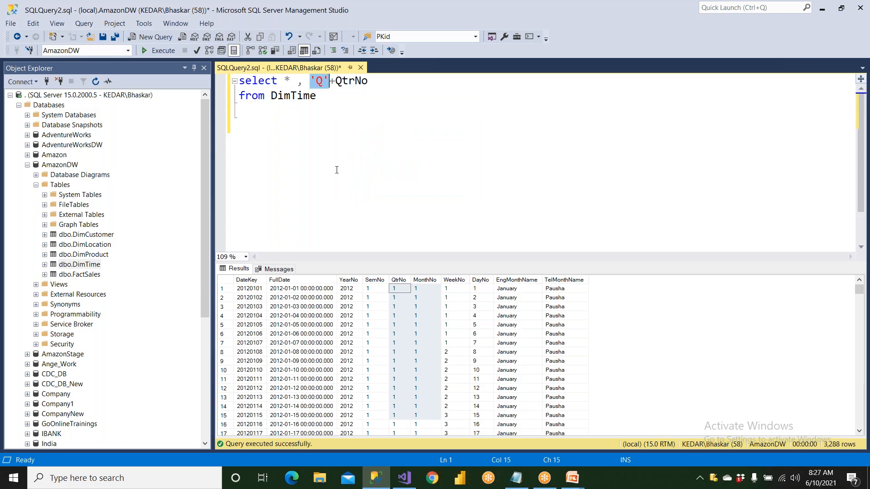
left_click(369, 175)
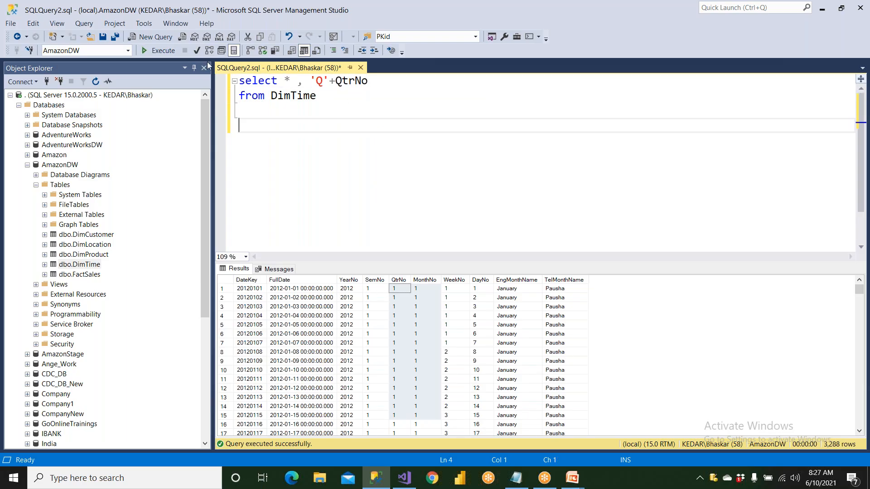
left_click(170, 52)
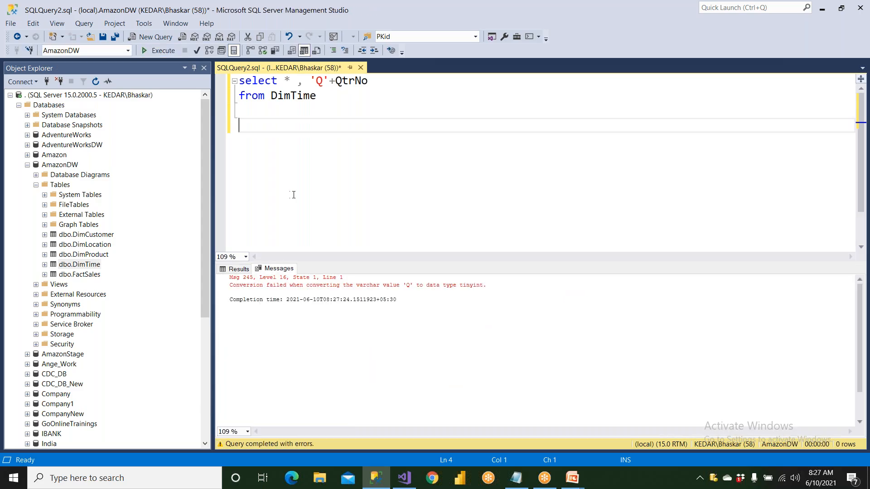
- Change the extra column to 'Q'+cast (QtrNo as varchar) as NewQtrNo and run the query again
left_click_drag(335, 80, 374, 81)
mouse_move(374, 81)
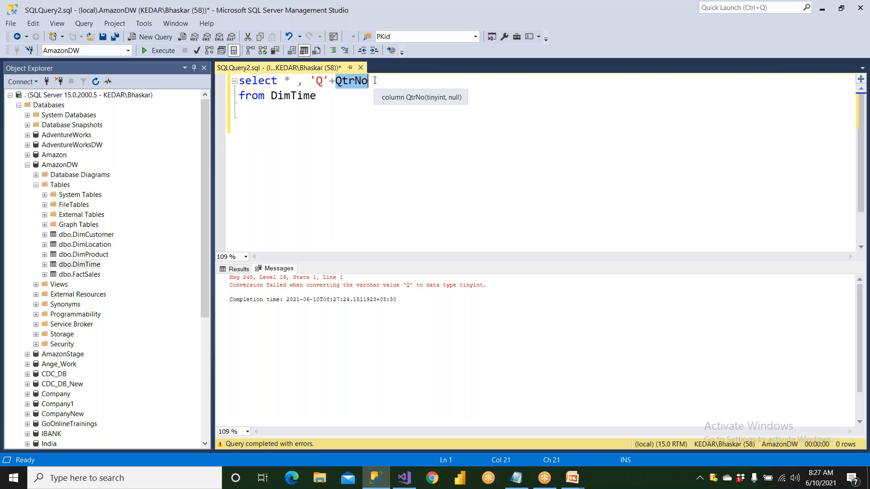
left_click_drag(311, 82, 329, 82)
left_click(333, 95)
left_click(334, 82)
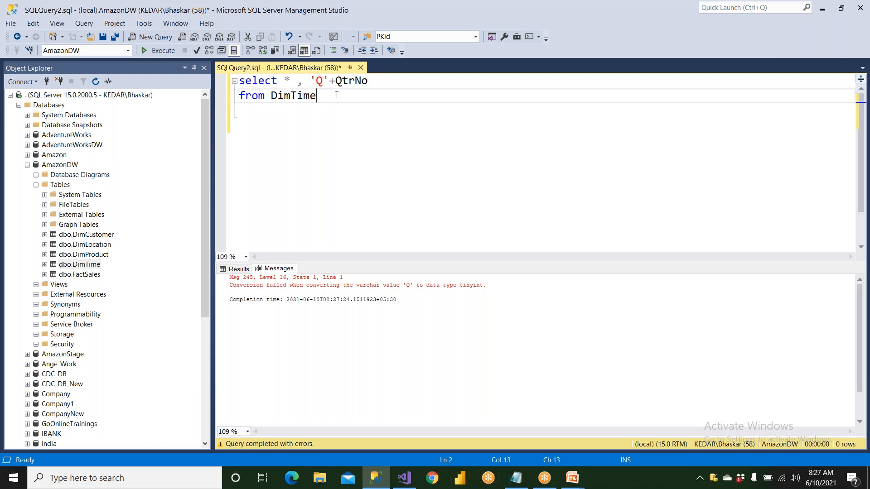
type("cast (")
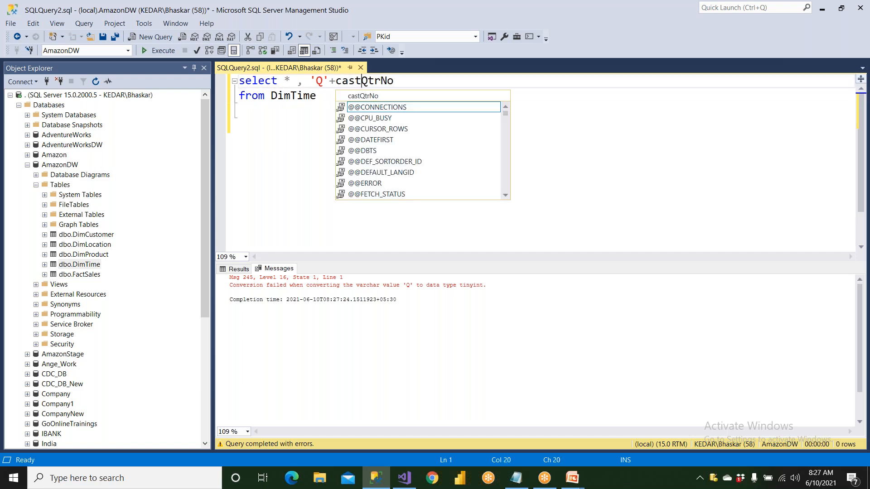
key("Right")
key("Right")
key("Right")
key("Right")
key("Right")
type("as varc")
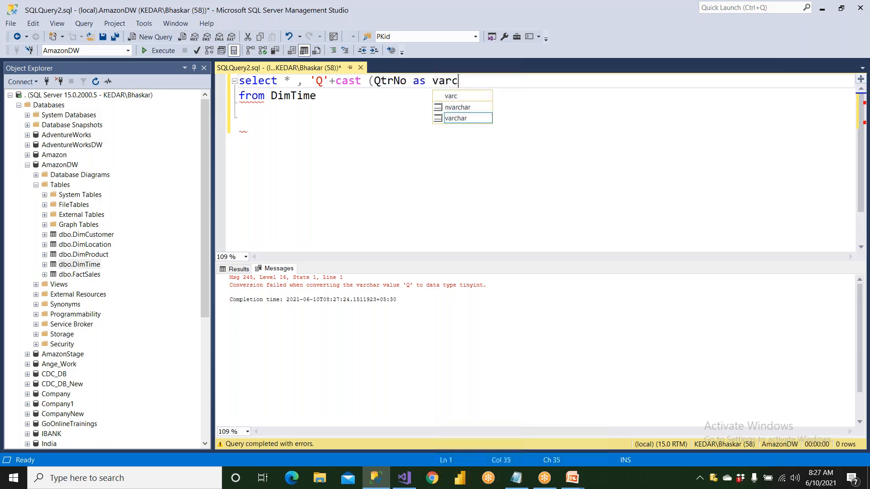
type("har) a")
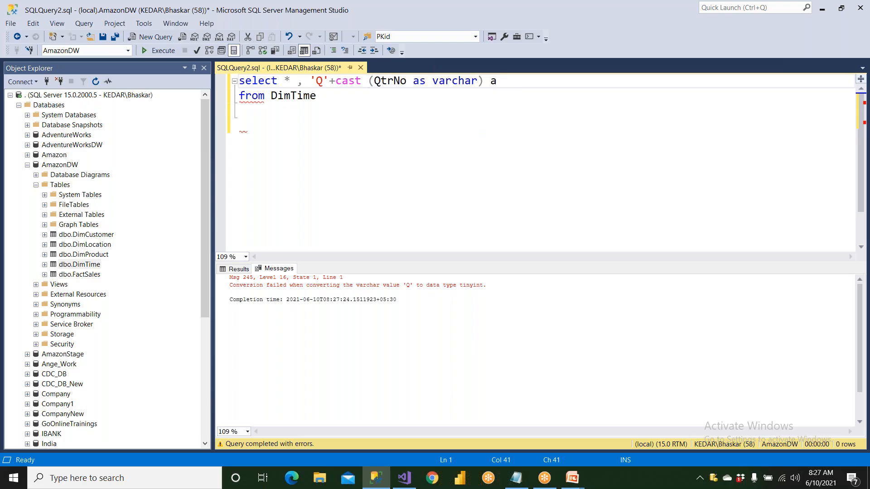
type("s NewQtrNo")
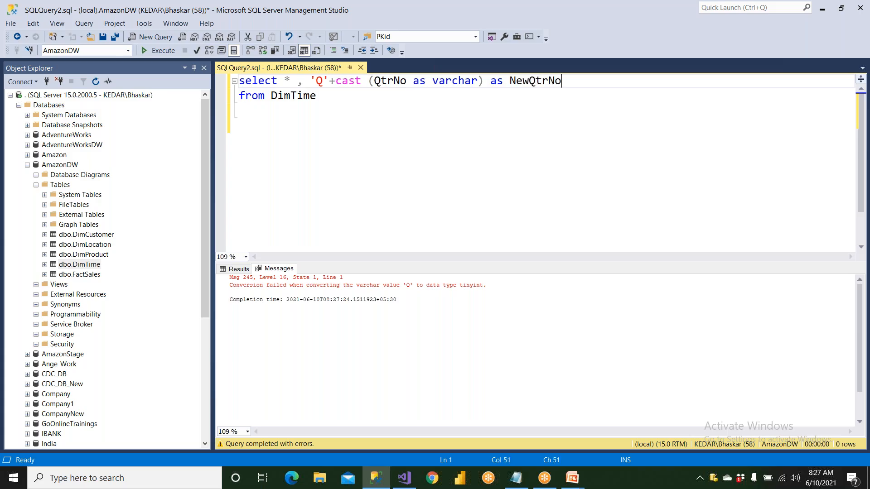
key("F5")
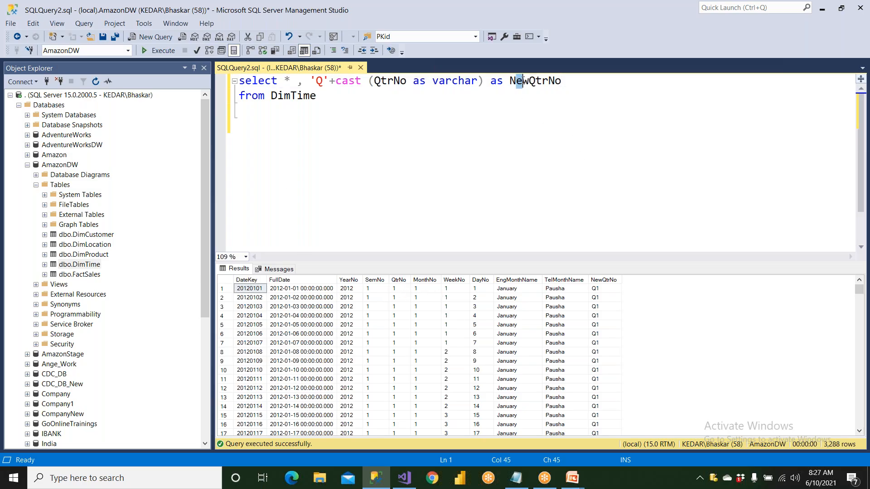
- Examine the NewQtrNo values in the results and the expression that produces them
left_click(553, 124)
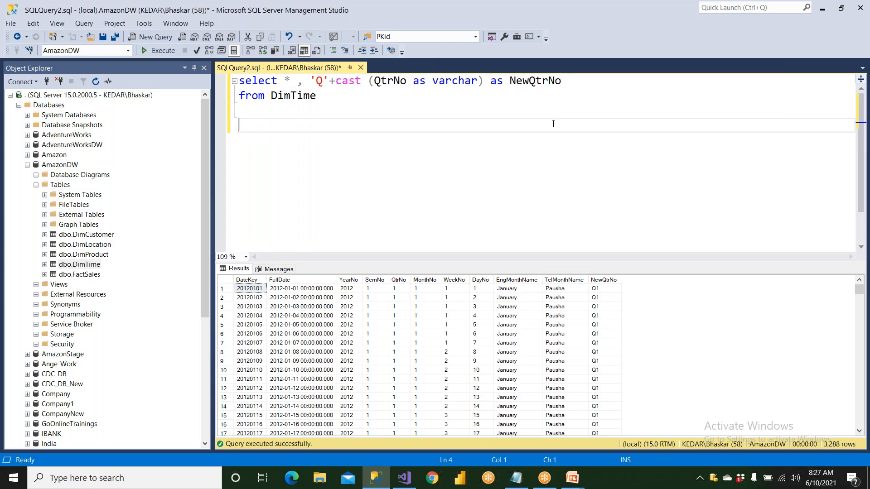
left_click_drag(606, 290, 610, 414)
left_click_drag(312, 80, 602, 84)
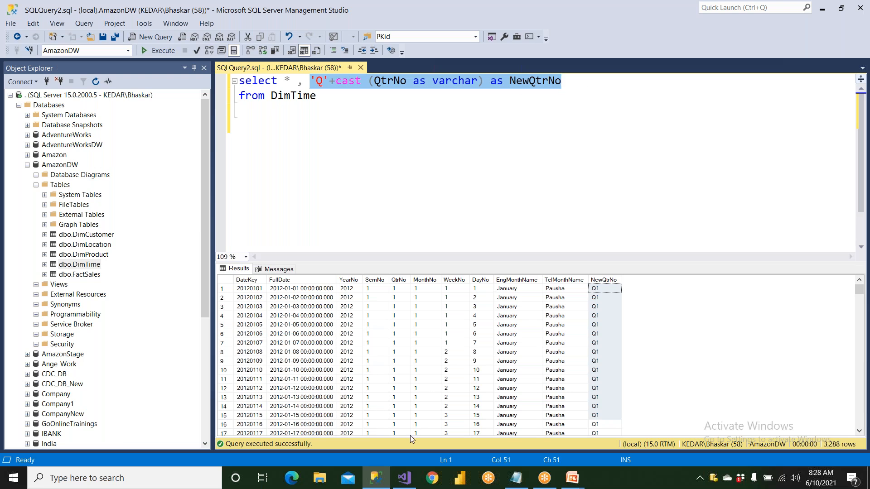
- Switch to Visual Studio and set Solution Explorer to auto-hide to give the dsvAmazonSales diagram more room
left_click(405, 478)
left_click(554, 141)
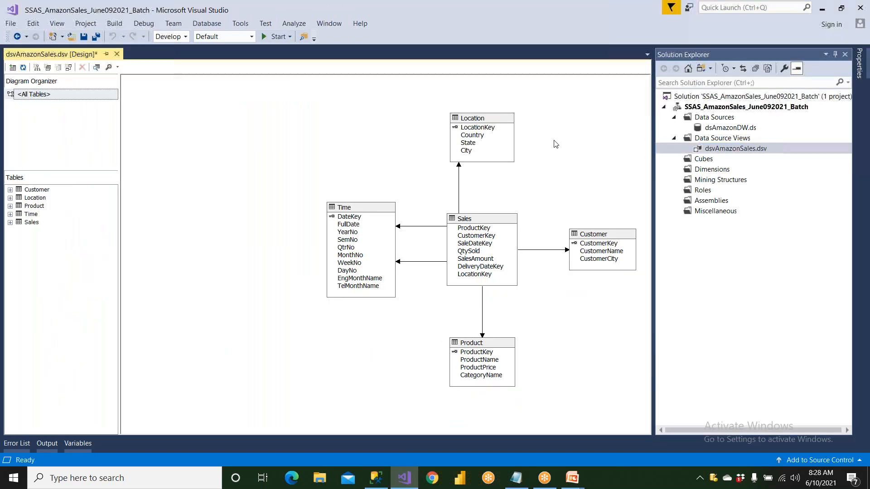
left_click(835, 54)
- Explore the data of the Location table from the diagram and close the data view
right_click(482, 120)
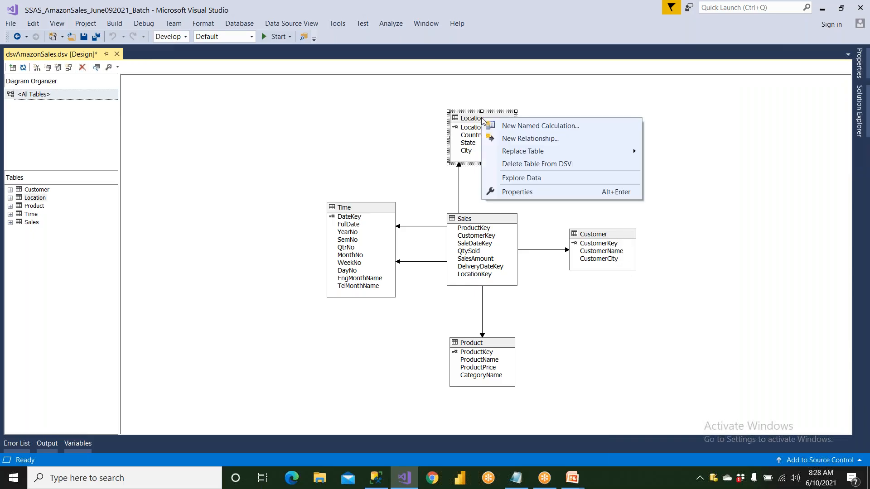
left_click(513, 182)
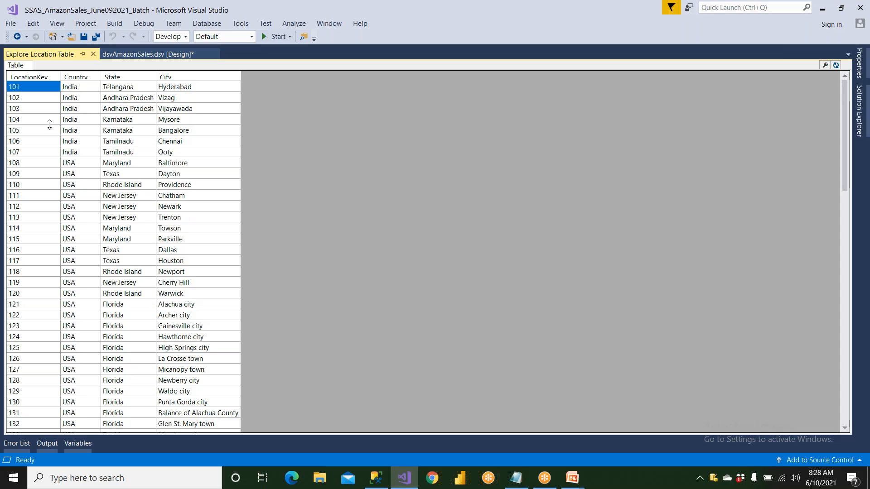
left_click(94, 54)
- Explore the data of the Time table and close the data view
left_click(357, 208)
right_click(358, 208)
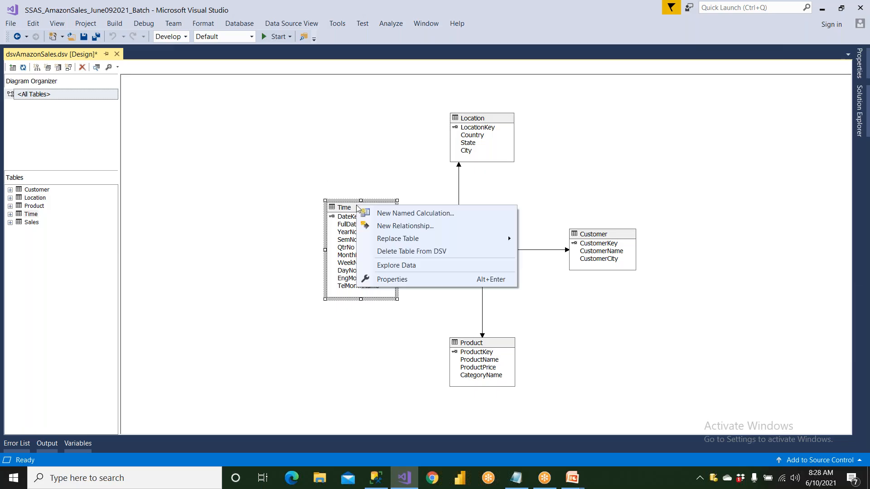
left_click(378, 267)
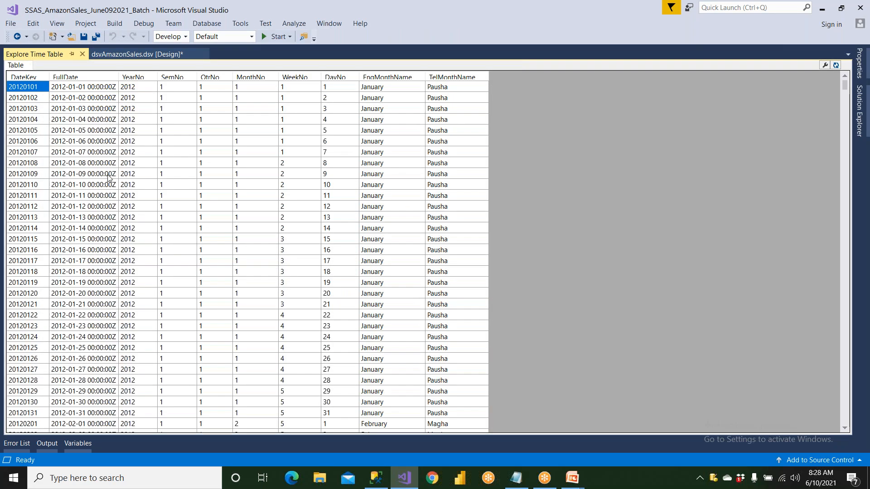
left_click(82, 54)
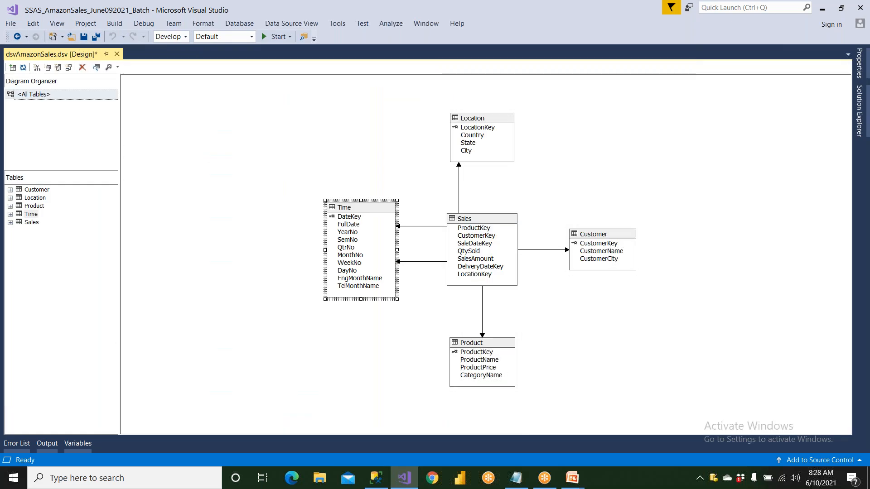
- Explore the data of the Sales table, look through its rows, and close the data view
left_click(477, 220)
right_click(476, 220)
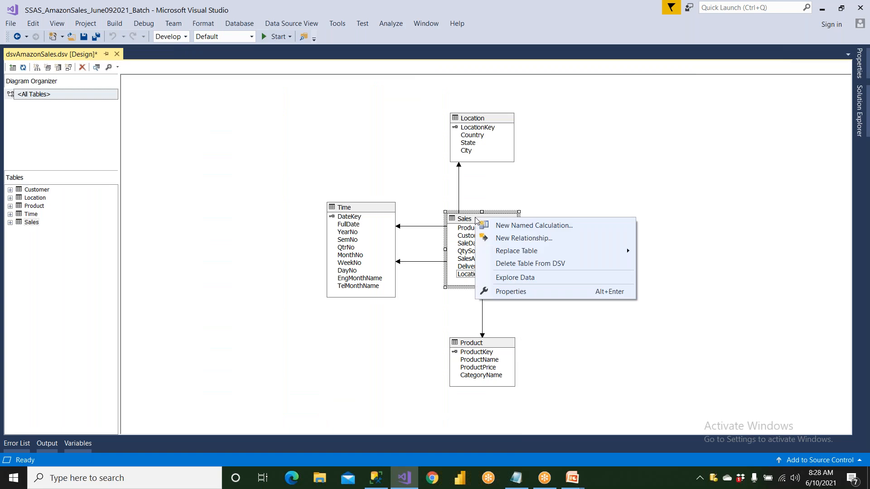
left_click(510, 277)
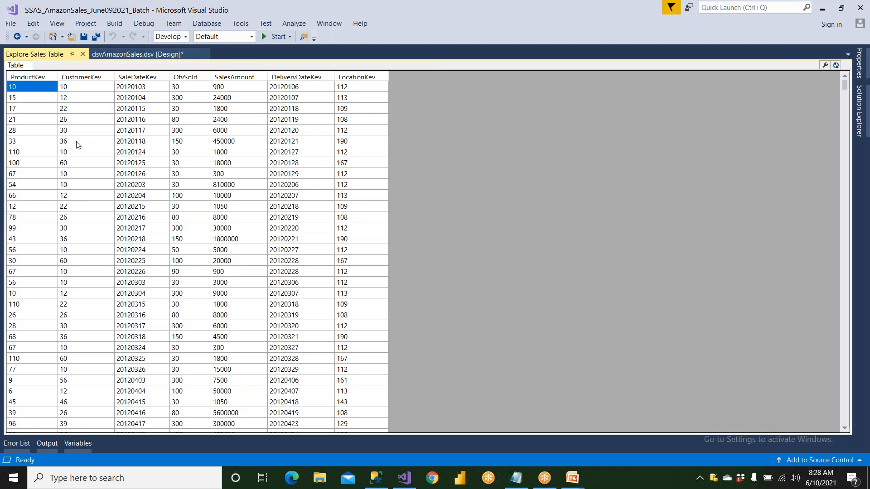
scroll(77, 144, "down", 10)
scroll(77, 144, "up", 10)
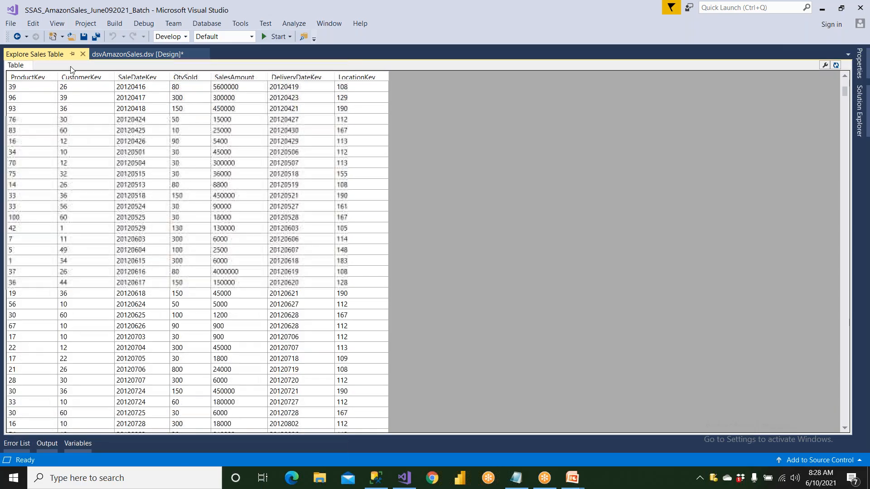
left_click(83, 54)
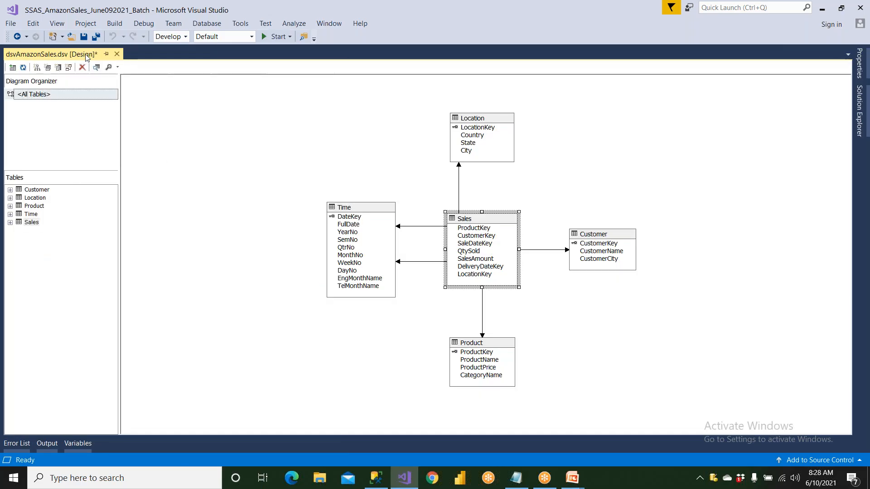
- Reopen the Time table's data from the diagram to examine its QtrNo column
left_click(596, 232)
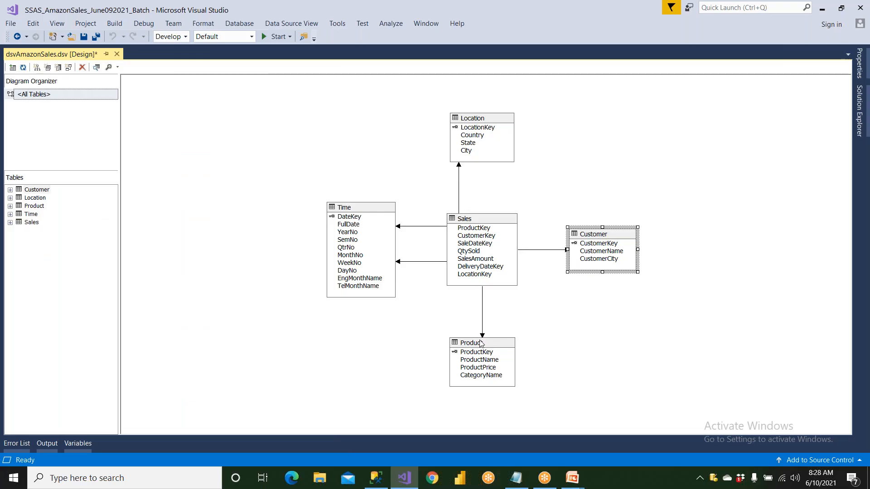
left_click(379, 212)
right_click(379, 212)
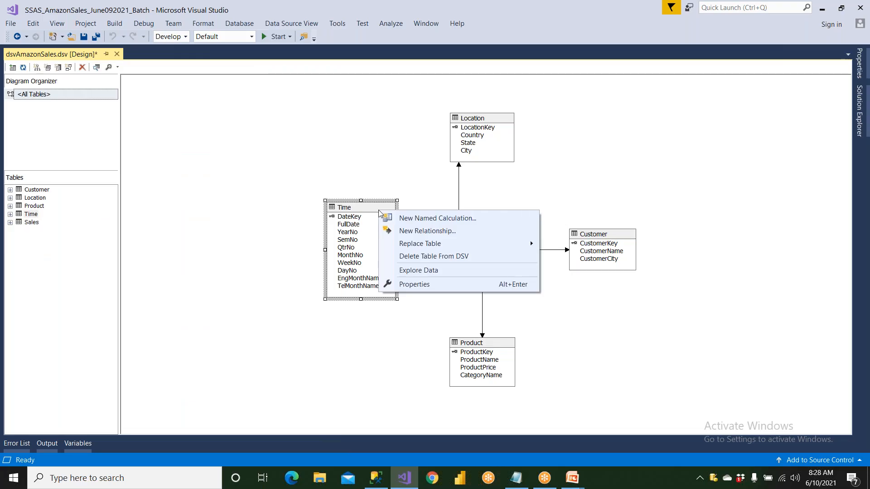
left_click(404, 270)
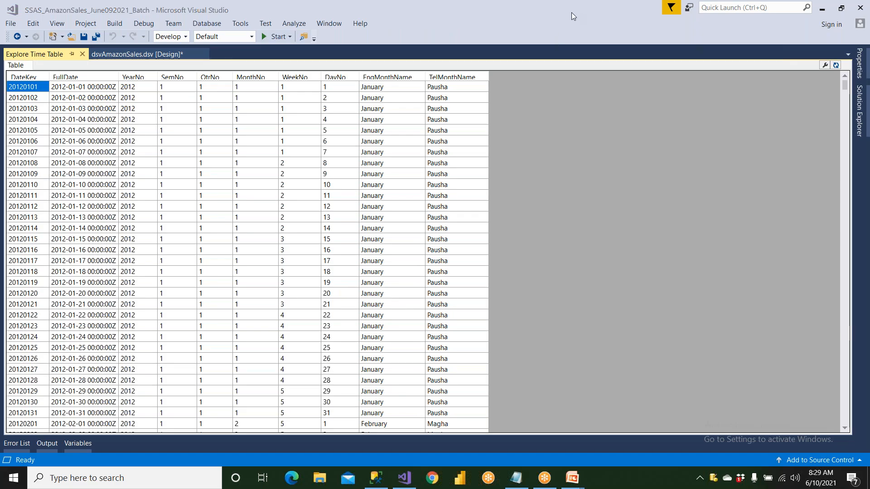
mouse_move(210, 79)
left_mouse_down()
mouse_move(190, 113)
mouse_move(208, 154)
mouse_move(220, 69)
left_mouse_up()
mouse_move(231, 156)
left_mouse_down()
mouse_move(222, 194)
mouse_move(244, 176)
mouse_move(252, 223)
mouse_move(233, 244)
mouse_move(237, 260)
mouse_move(282, 249)
left_mouse_up()
mouse_move(237, 270)
left_mouse_down()
mouse_move(244, 312)
mouse_move(258, 319)
left_mouse_up()
left_click_drag(42, 379, 454, 381)
left_click_drag(210, 382, 350, 385)
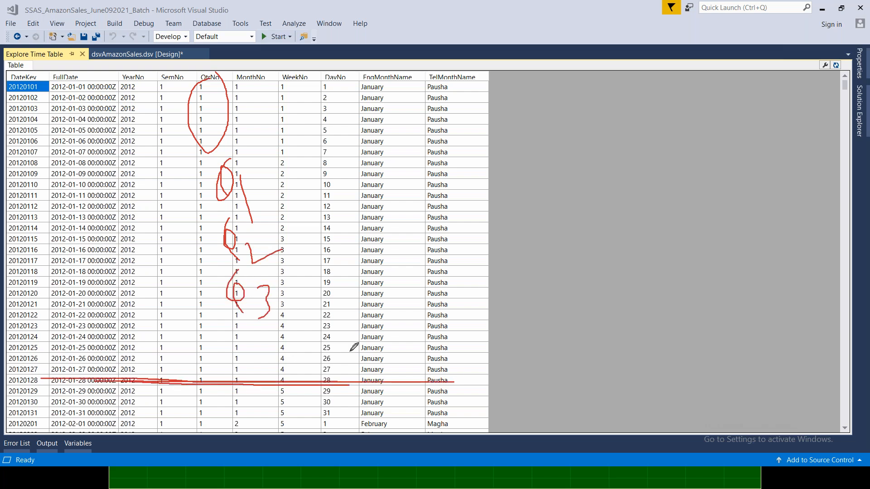
left_click_drag(369, 219, 364, 255)
left_click_drag(372, 243, 411, 274)
mouse_move(412, 235)
left_mouse_down()
mouse_move(426, 268)
mouse_move(439, 272)
mouse_move(467, 259)
left_mouse_up()
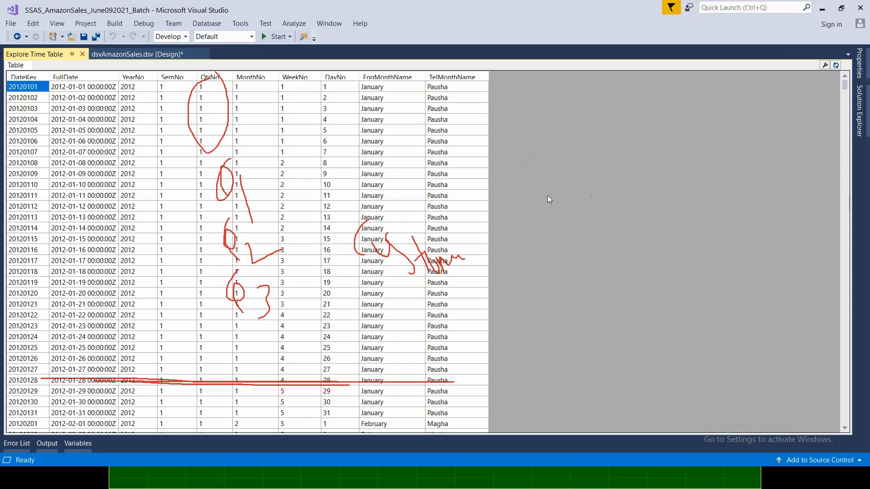
- Close the Time table's data view and start a new named calculation on the Time table
left_click(82, 54)
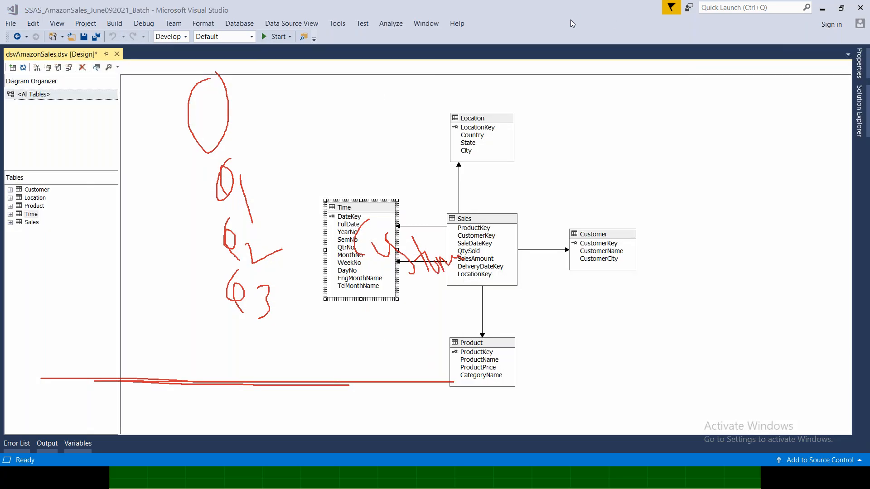
key("Escape")
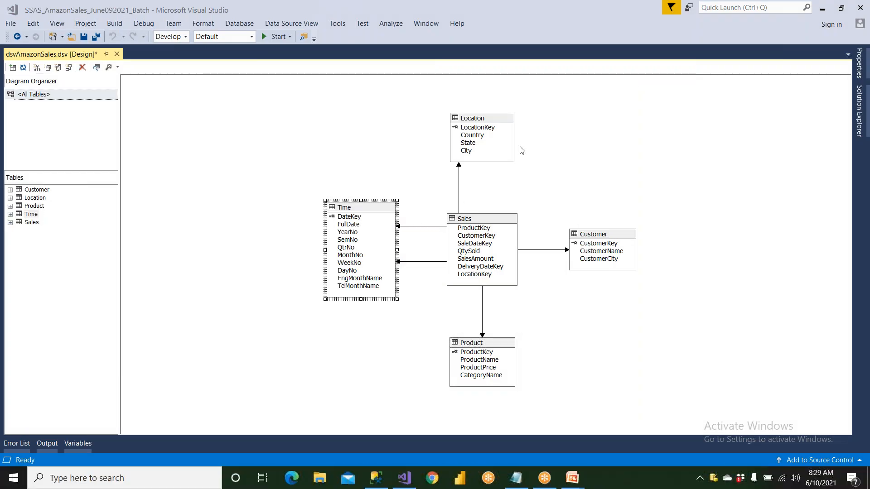
right_click(379, 211)
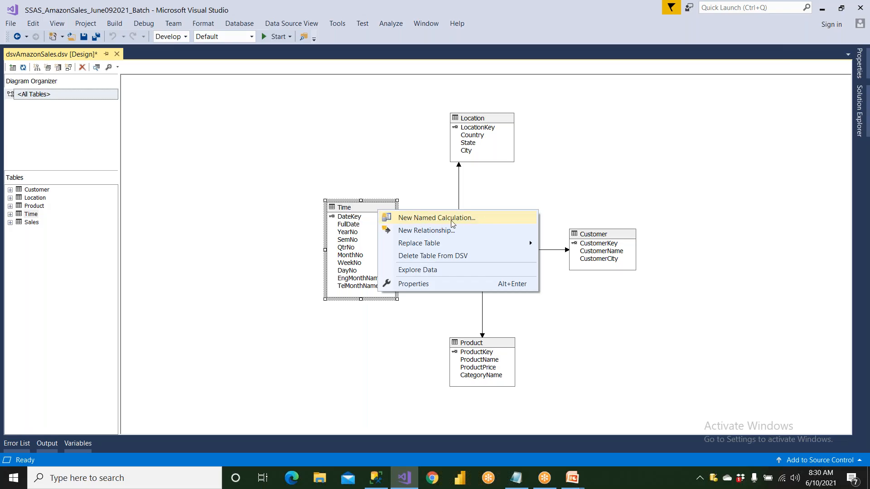
left_click(481, 225)
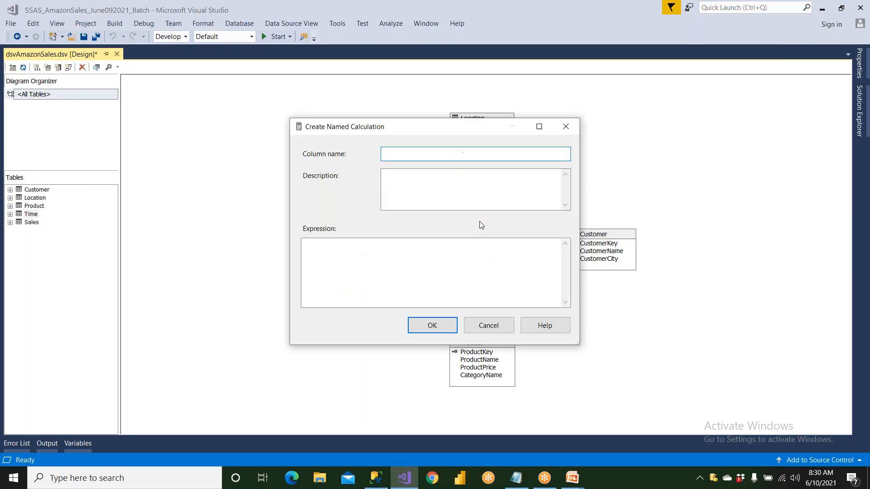
- Copy 'Q'+cast (QtrNo as varchar) from the SQL Server Management Studio query and paste it as the named calculation's expression in Visual Studio
left_click(376, 477)
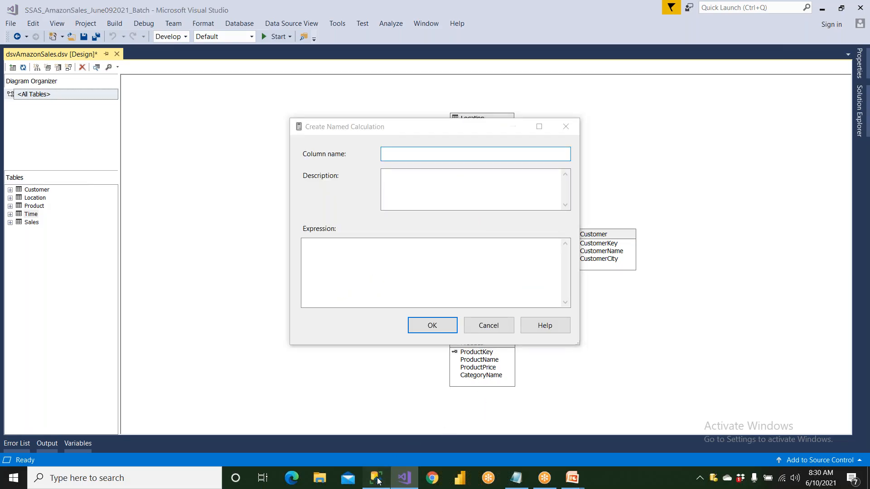
left_click(328, 156)
left_click_drag(312, 76, 486, 77)
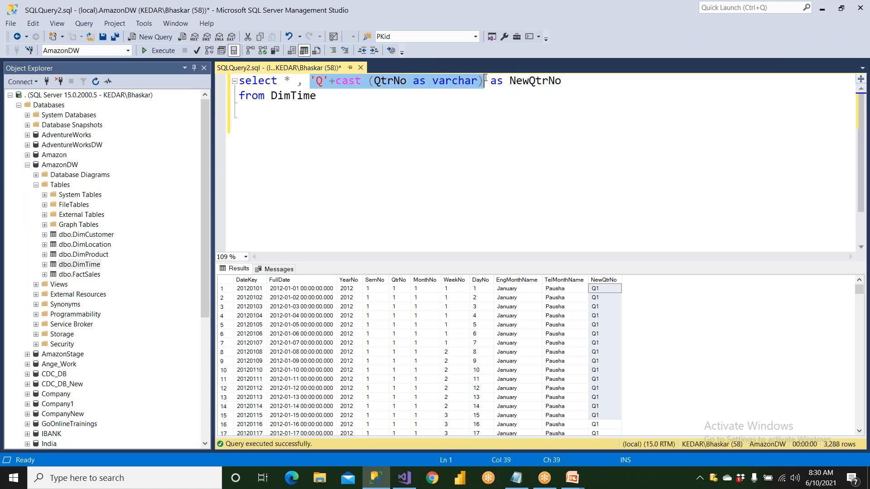
right_click(453, 80)
left_click(468, 100)
left_click(404, 478)
right_click(315, 246)
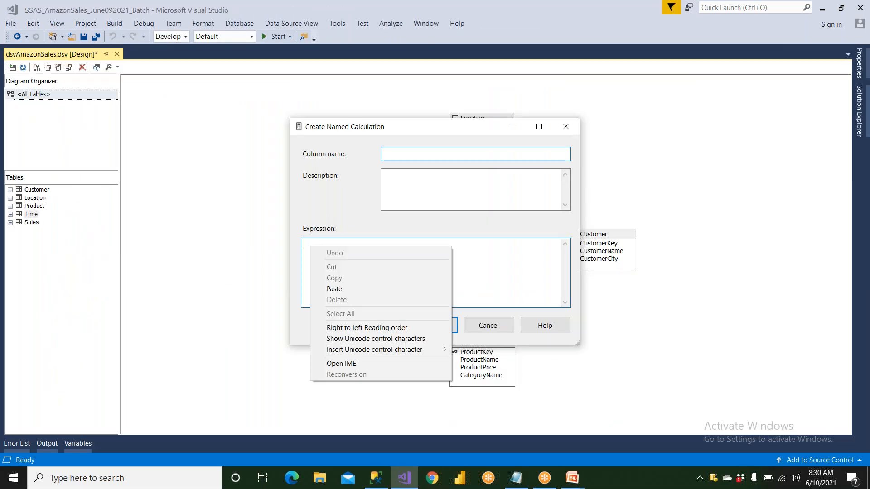
left_click(326, 288)
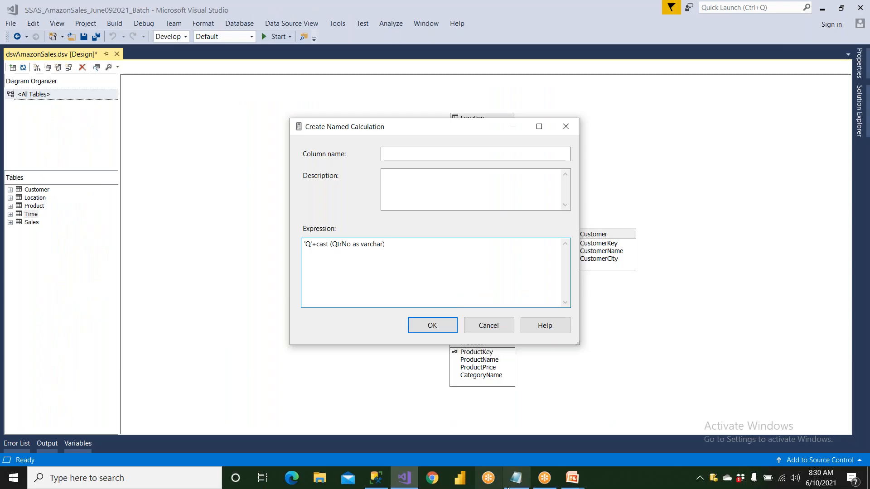
- In the Management Studio query, remove the keyword "as" before the alias NewQtrNo and copy the alias
left_click(383, 486)
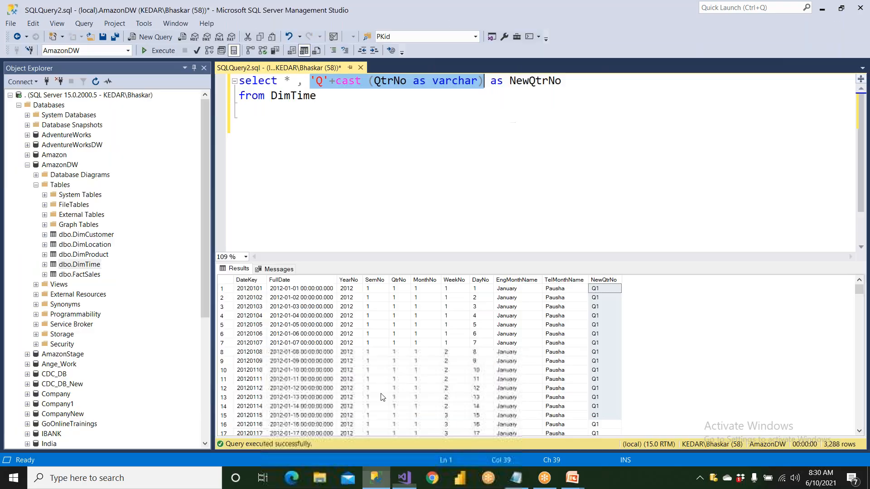
left_click_drag(504, 81, 562, 80)
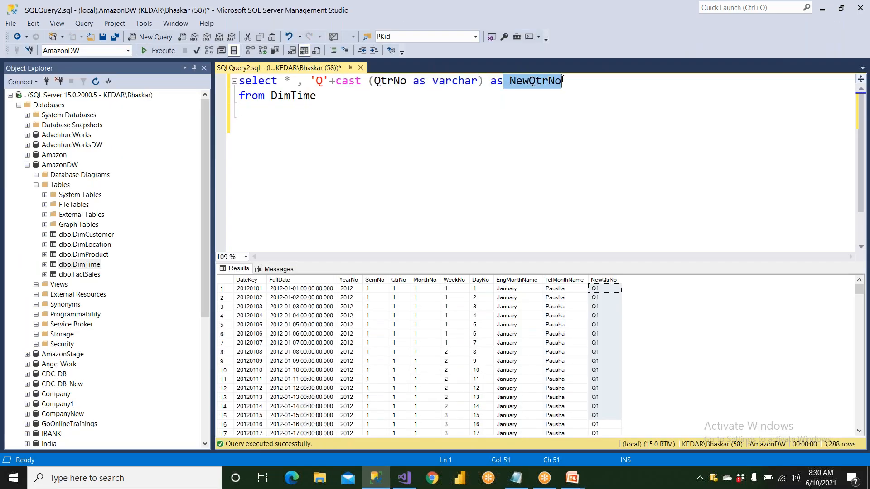
double_click(496, 80)
key("BackSpace")
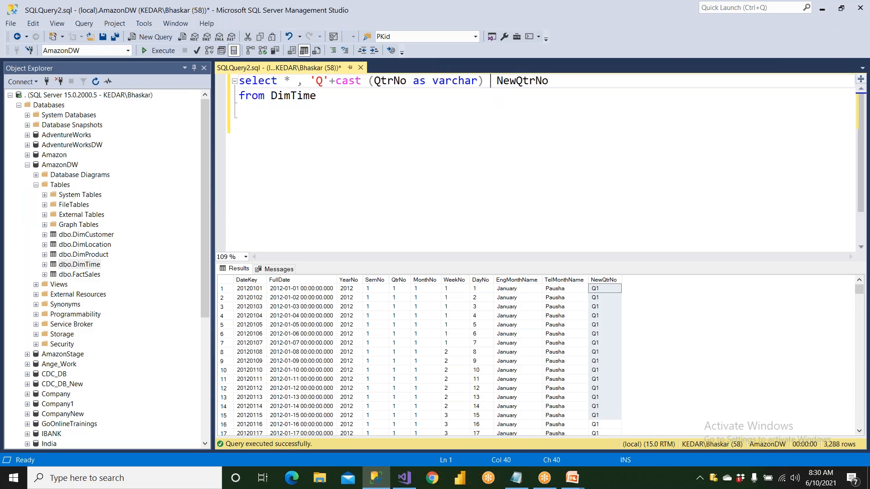
double_click(518, 81)
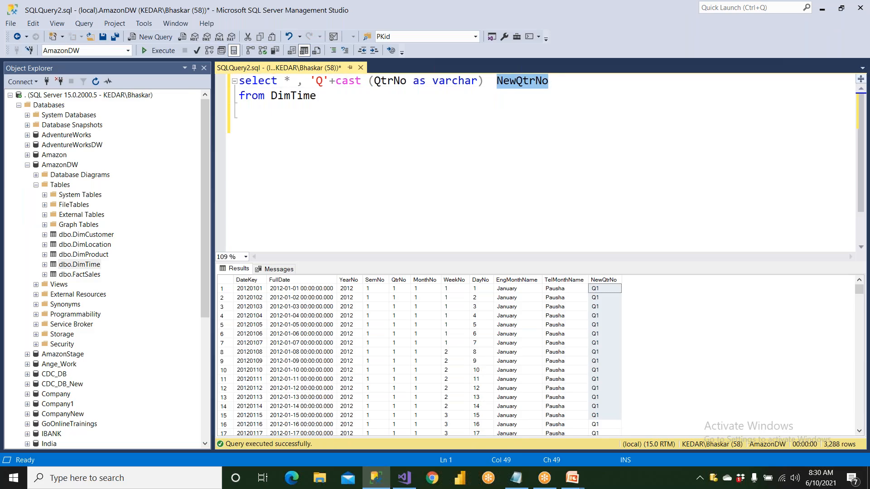
- Back in Visual Studio, name the calculation NewQtrNo, create it, and enlarge the Time table in the diagram
left_click(404, 478)
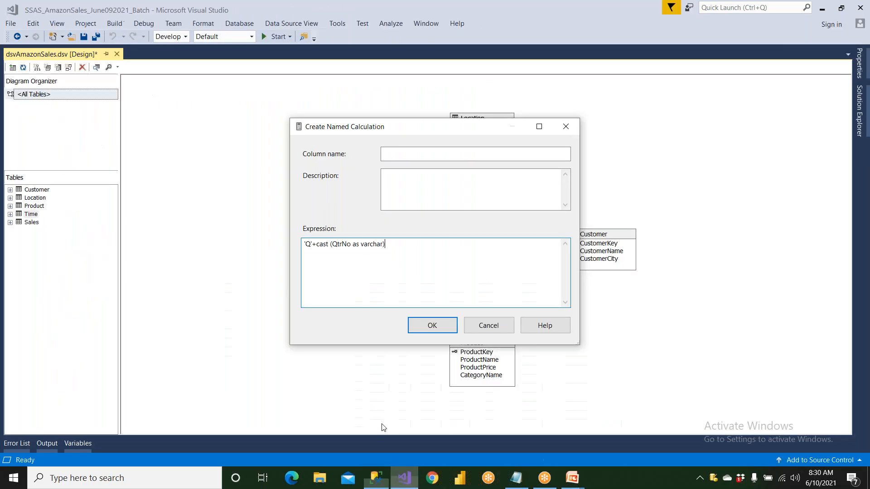
left_click(395, 153)
key("ctrl+v")
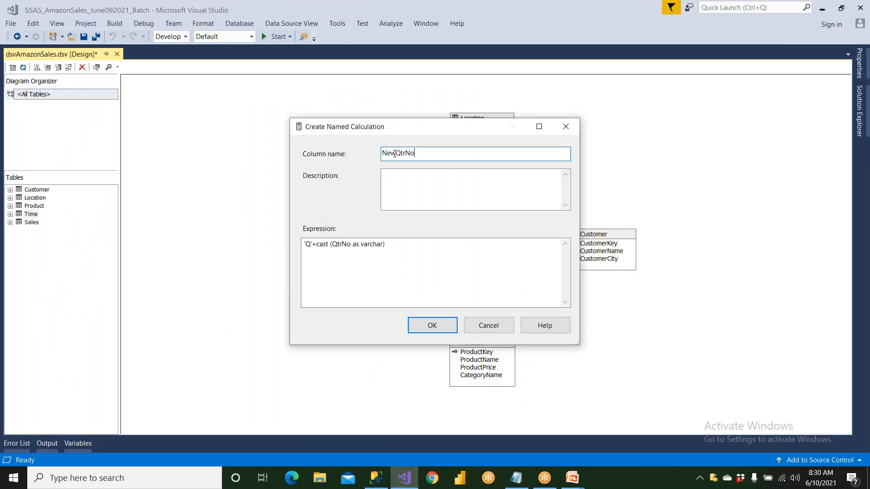
left_click(416, 328)
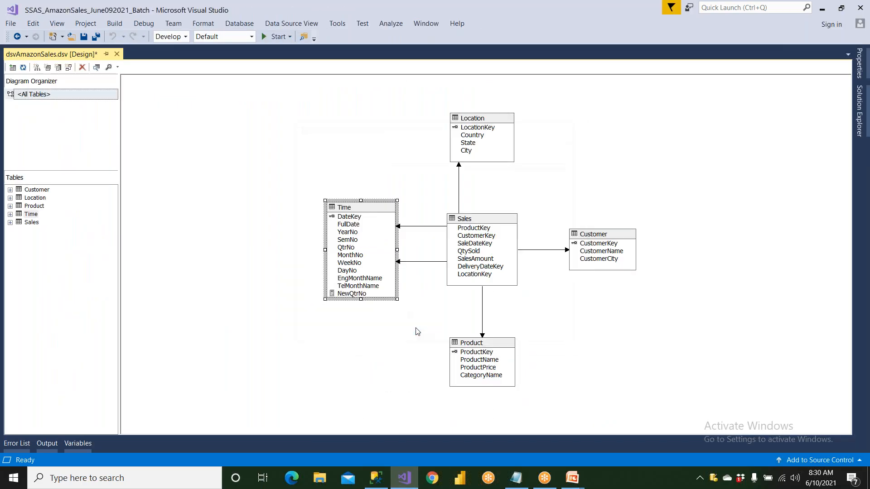
left_click_drag(361, 299, 360, 321)
left_click(360, 295)
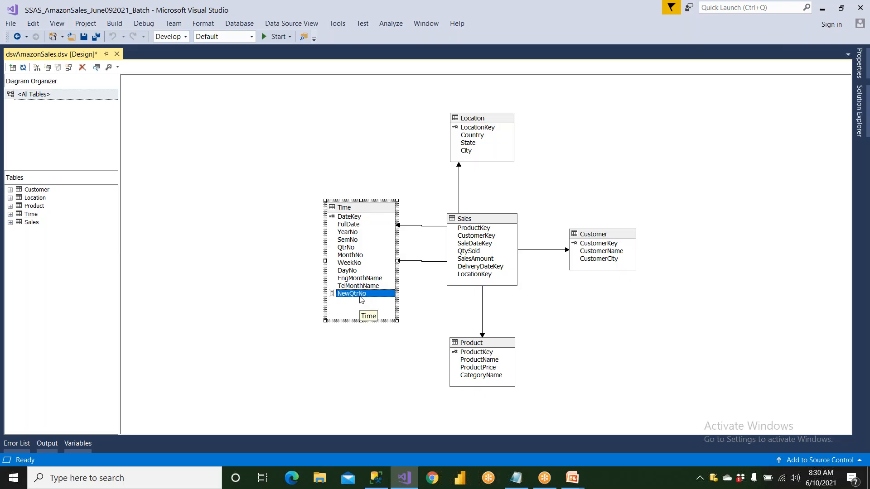
- Explore the Time table's data, look through the NewQtrNo values down the rows, and close the data view
right_click(371, 209)
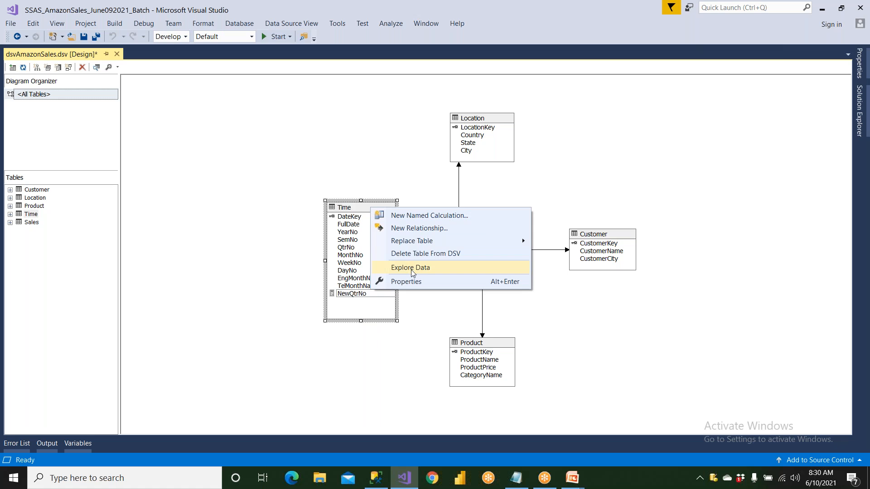
left_click(410, 268)
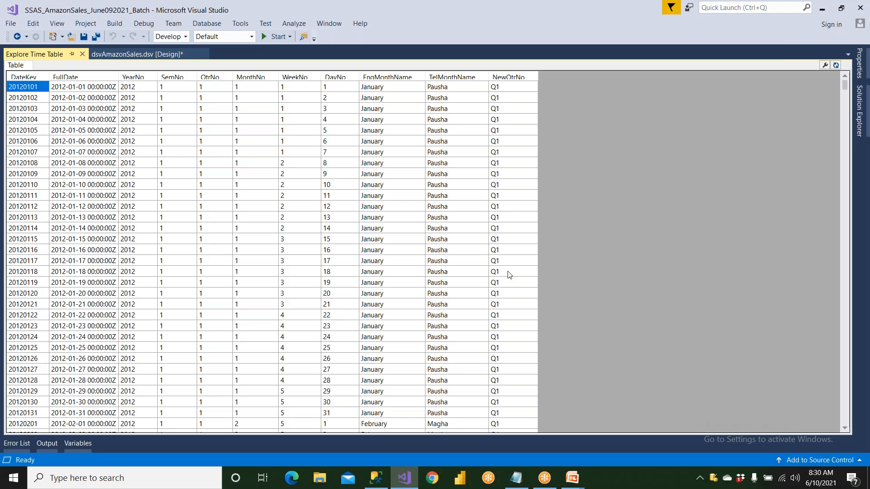
scroll(509, 315, "down", 8)
scroll(511, 317, "down", 20)
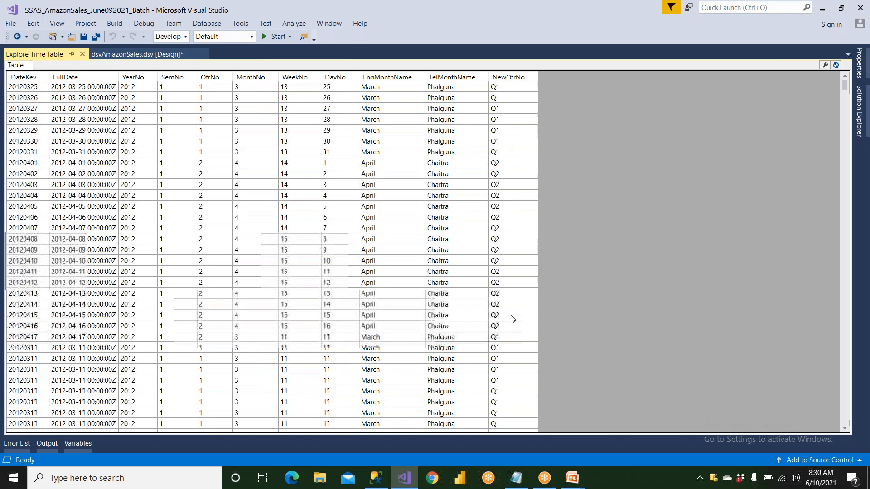
scroll(511, 317, "down", 14)
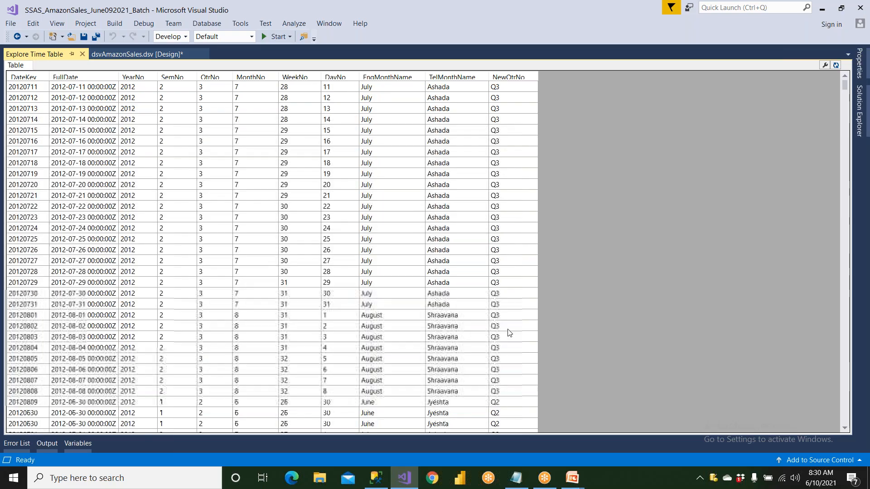
left_click(82, 54)
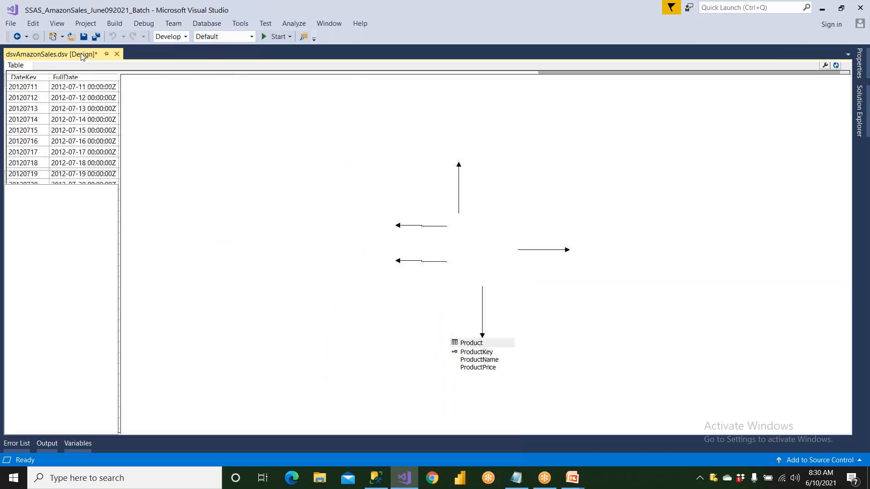
- Switch to the Management Studio query and change the prefix in the calculated column to 'Y'
left_click(376, 478)
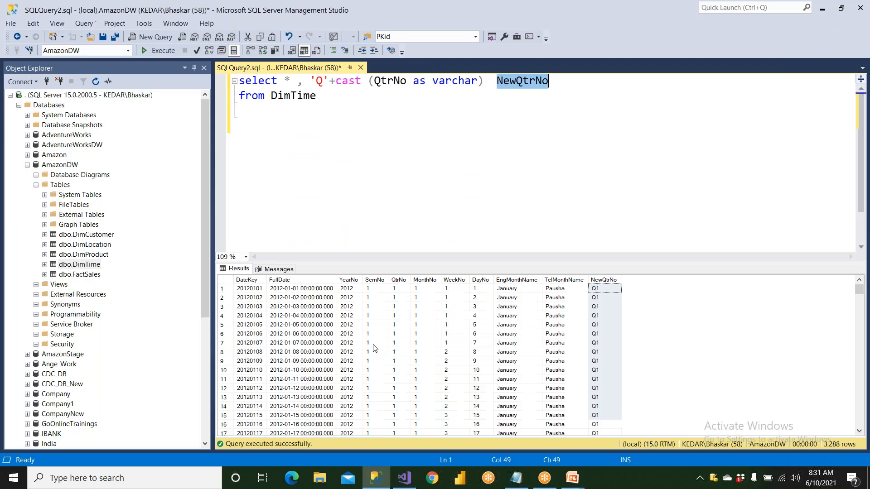
left_click(347, 280)
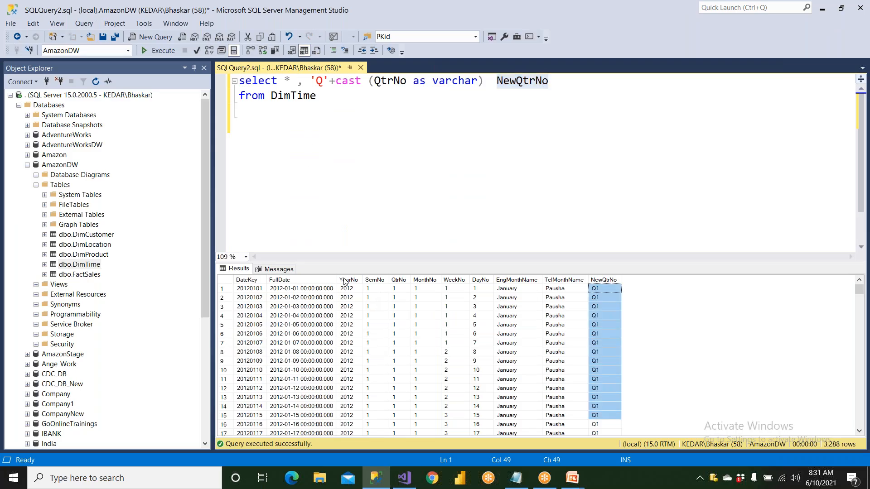
left_click(358, 125)
double_click(320, 80)
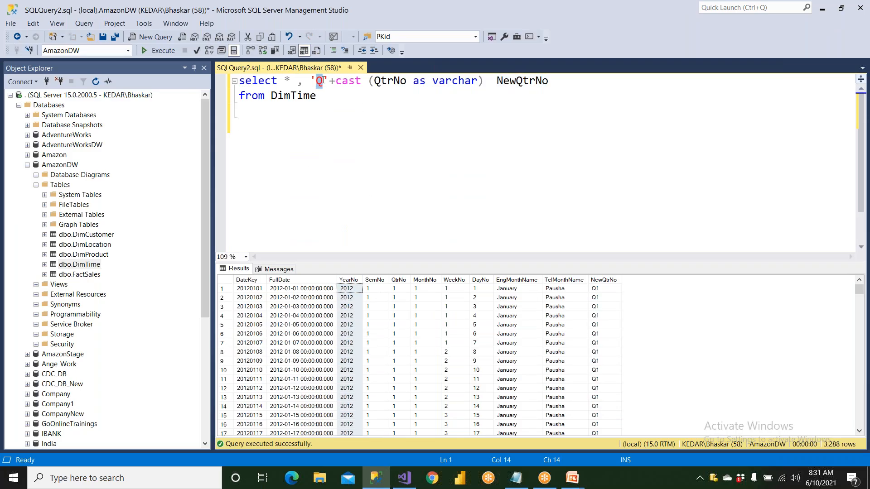
type("Y")
- Change the column inside the cast expression to YearNo
key("Right")
key("Right")
key("Right")
key("Right")
key("Right")
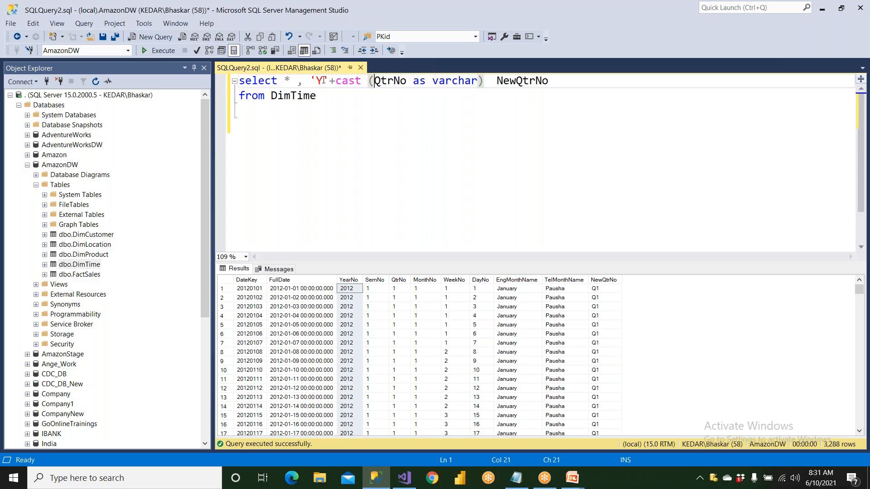
key("shift+Right")
key("shift+Right")
key("shift+Right")
type("Y")
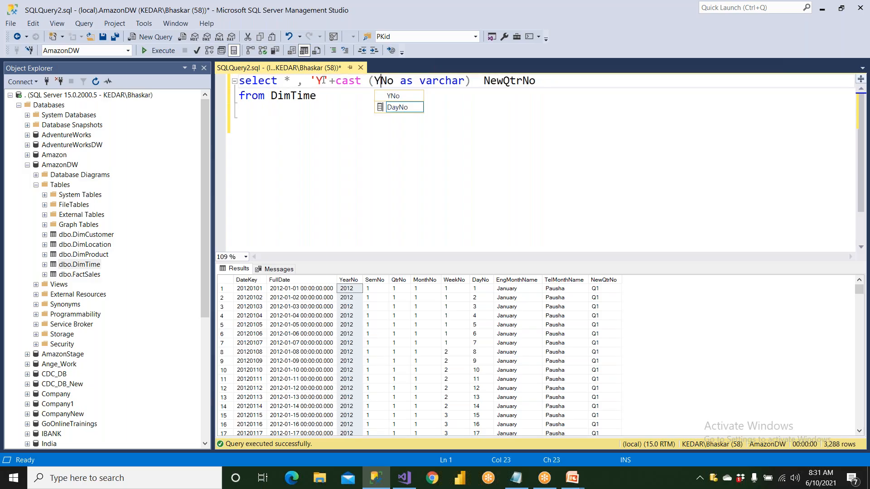
type("ear")
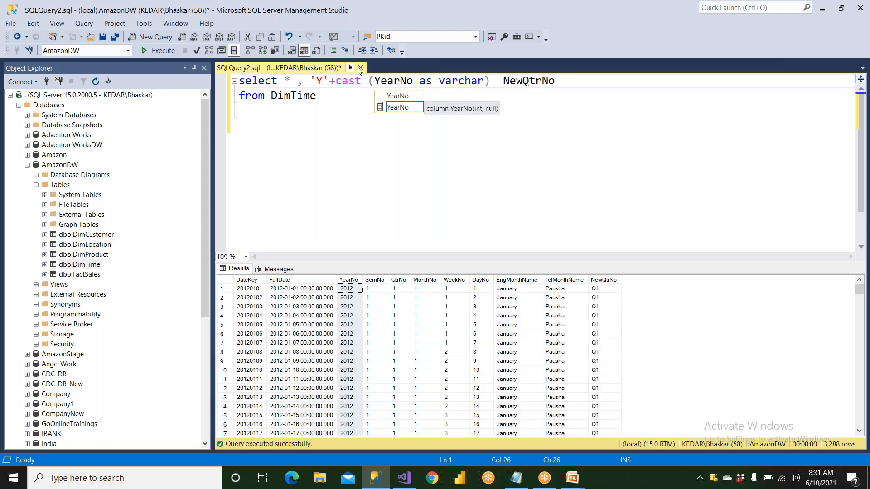
- Rename the calculated column's alias to NewYearNo, then execute the query and check the column's values
left_click_drag(522, 81, 542, 80)
type("Year")
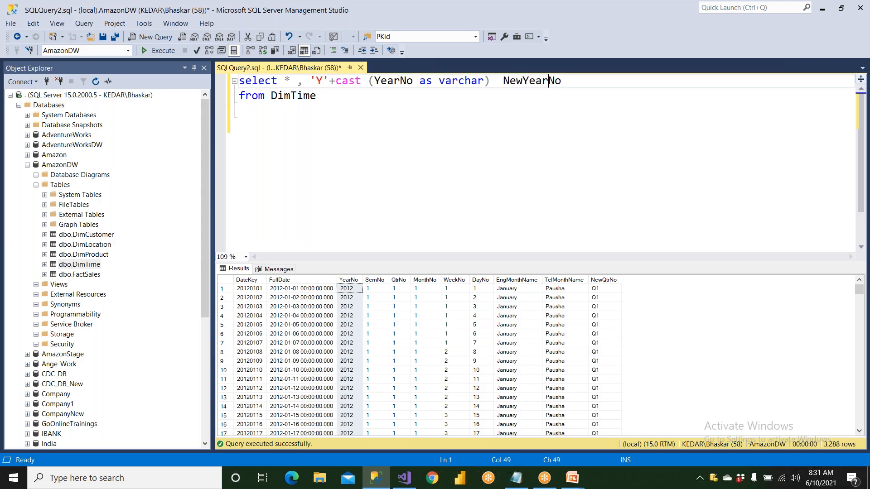
left_click(156, 50)
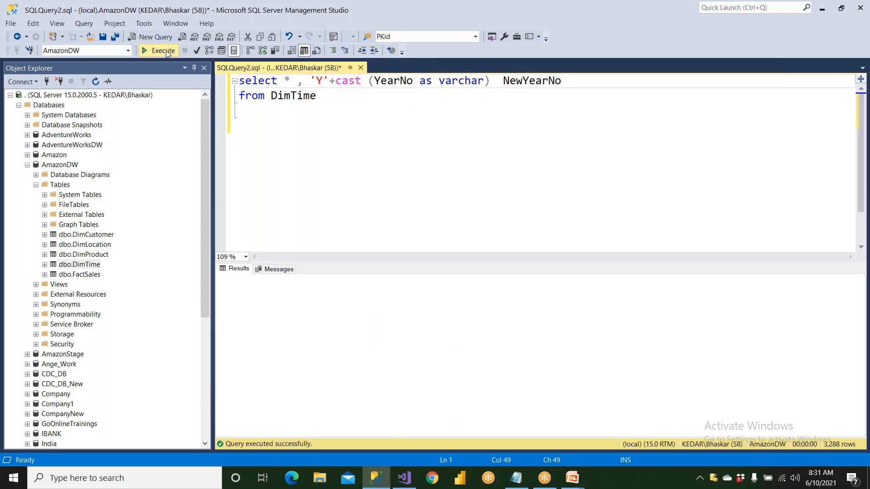
left_click_drag(610, 299, 611, 364)
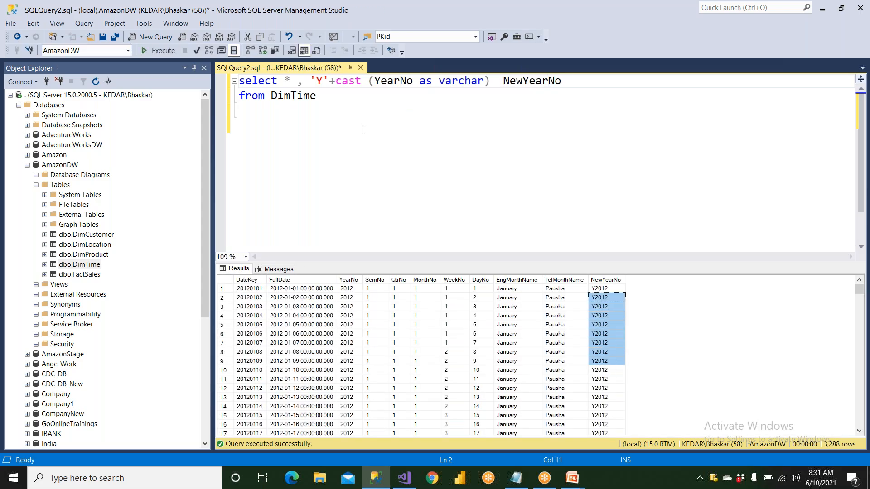
- Copy the 'Y'+cast (YearNo as varchar) NewYearNo expression from the query into a new named calculation on the Time table in Visual Studio
left_click_drag(310, 81, 570, 75)
key("ctrl+c")
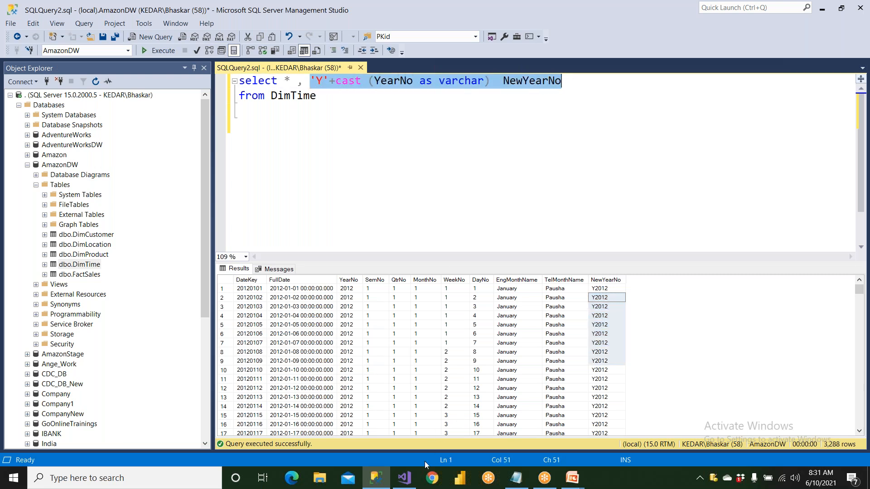
left_click(404, 477)
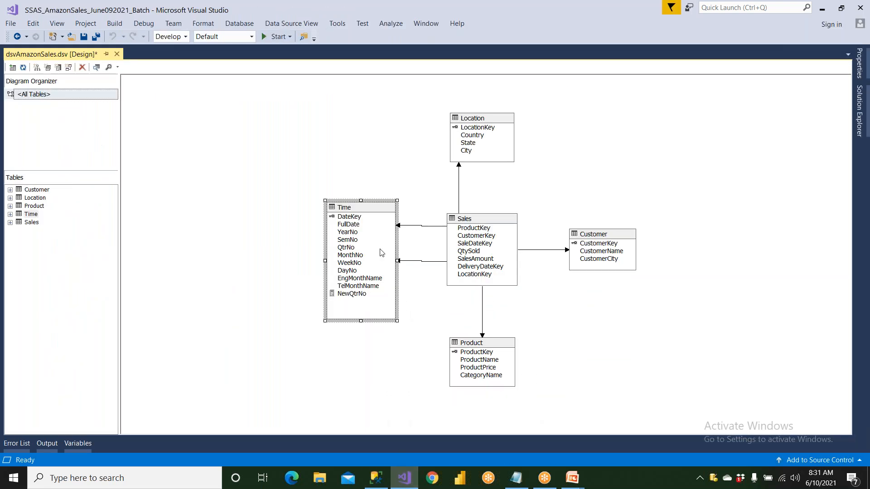
right_click(378, 210)
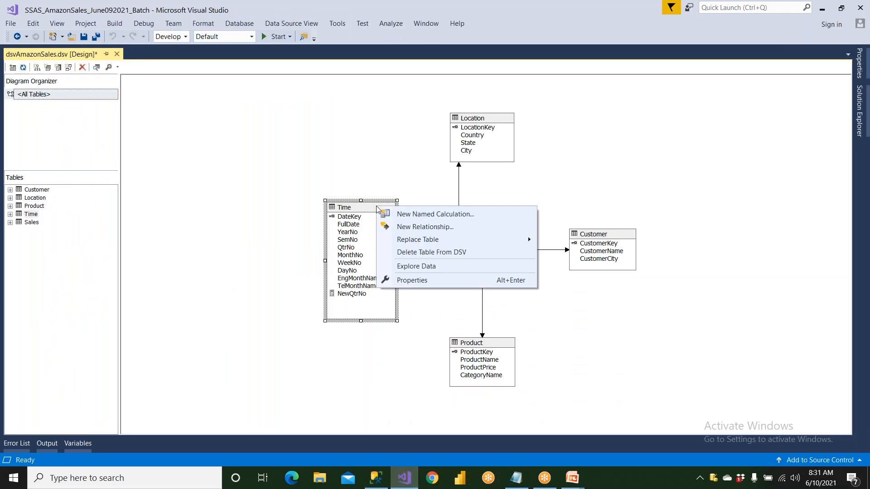
left_click(414, 215)
left_click(363, 267)
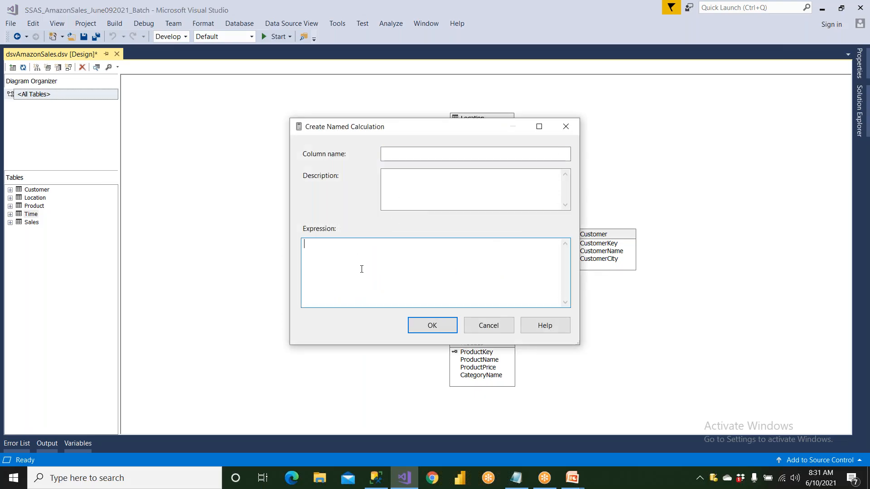
key("ctrl+v")
- Move the NewYearNo alias out of the expression into the column name, confirm the named calculation, and save the data source view
double_click(403, 247)
key("ctrl+c")
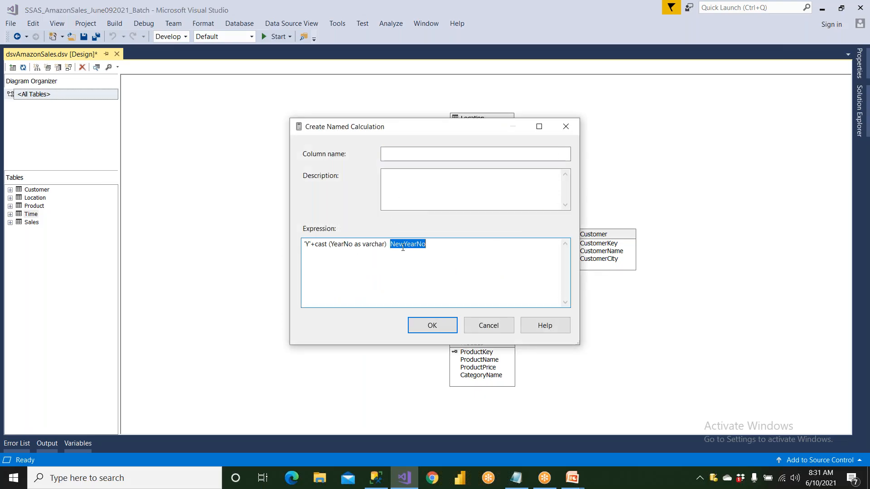
key("BackSpace")
left_click(398, 184)
left_click(395, 155)
key("ctrl+v")
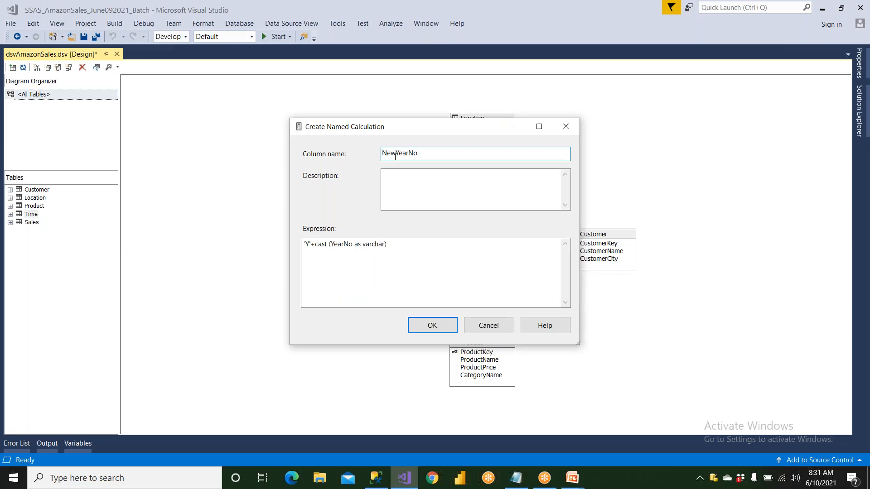
double_click(422, 153)
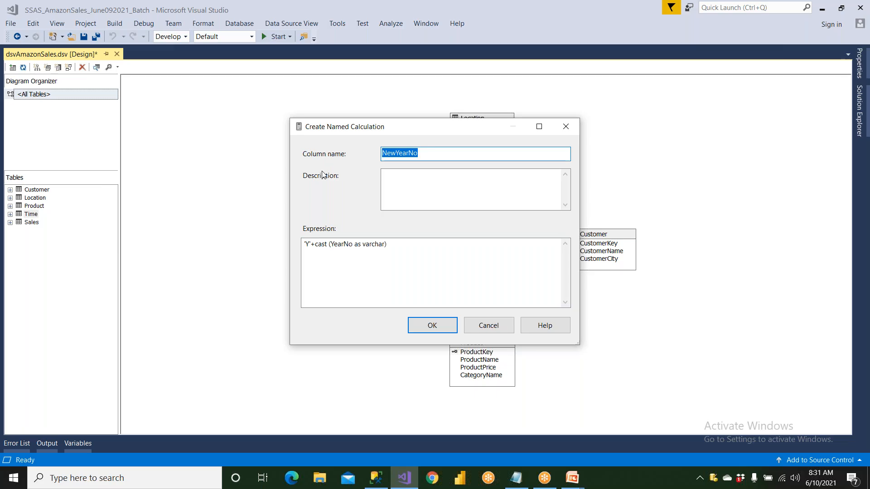
left_click(434, 326)
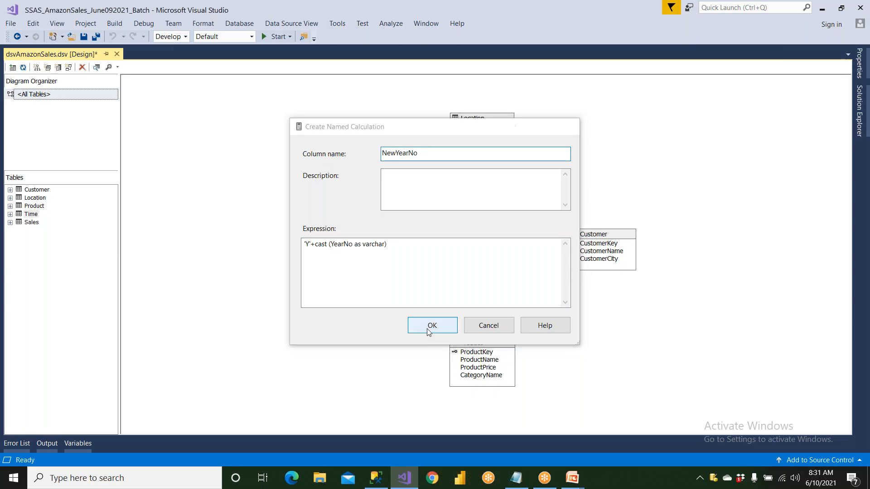
left_click(84, 38)
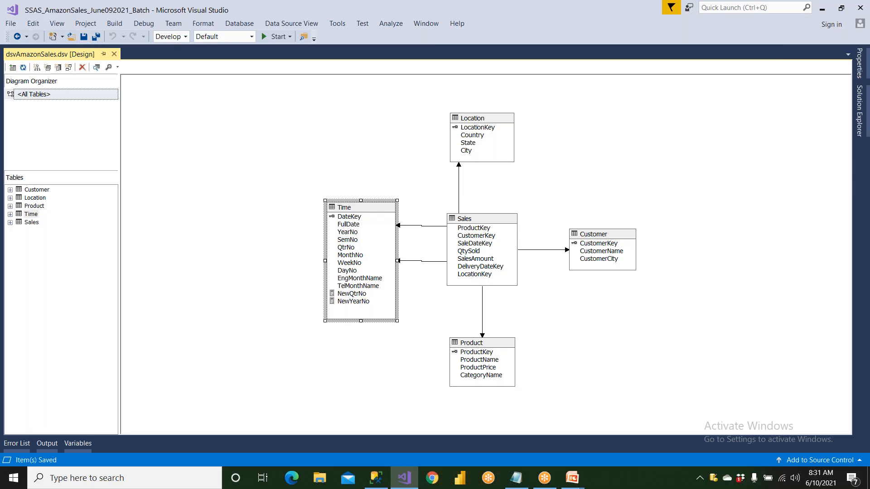
- Explore the Time table's data to check the NewYearNo column, and close the data view
right_click(362, 207)
left_click(388, 269)
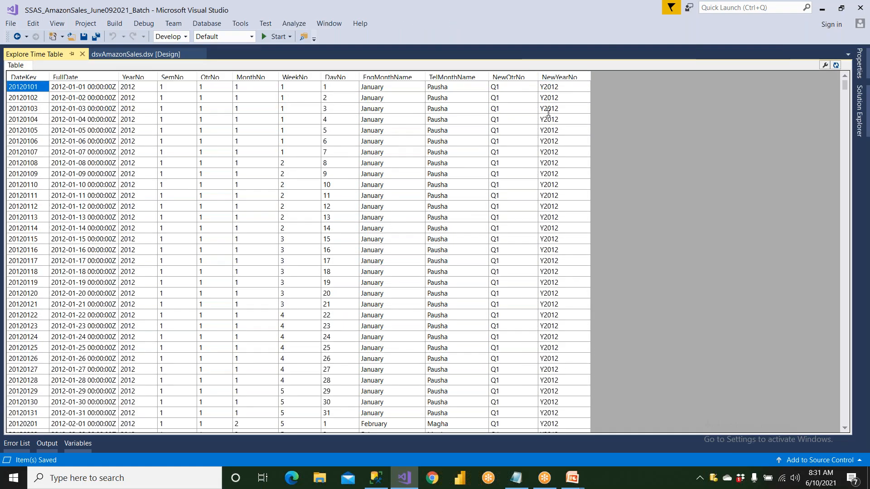
left_click(82, 54)
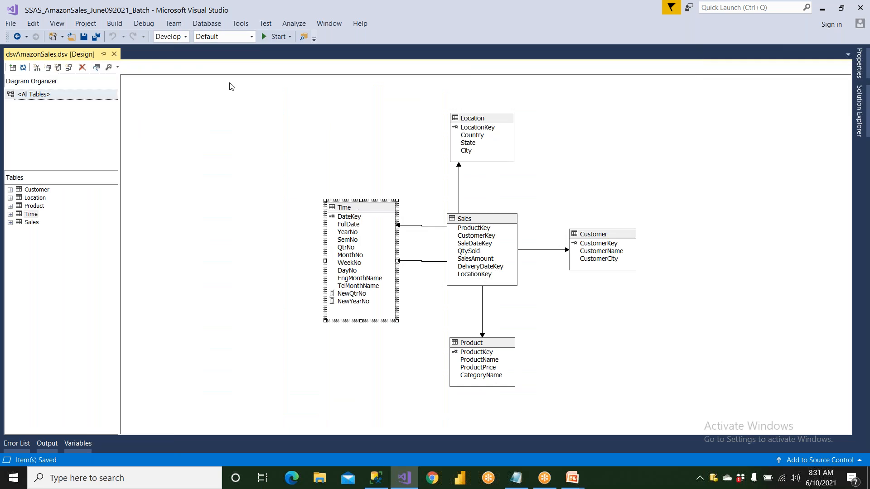
- Switch to the Management Studio query and change the calculated column's prefix to 'S' and its cast column to SemNo
left_click(370, 480)
left_click(339, 148)
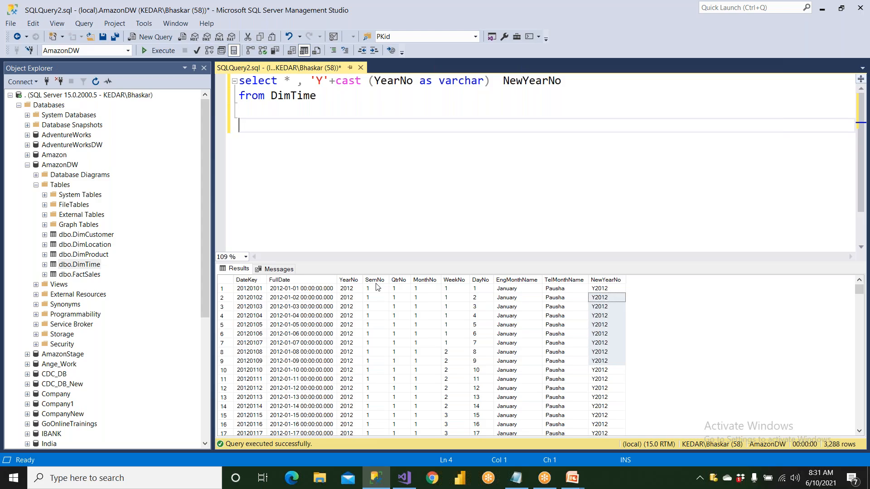
double_click(319, 81)
type("S")
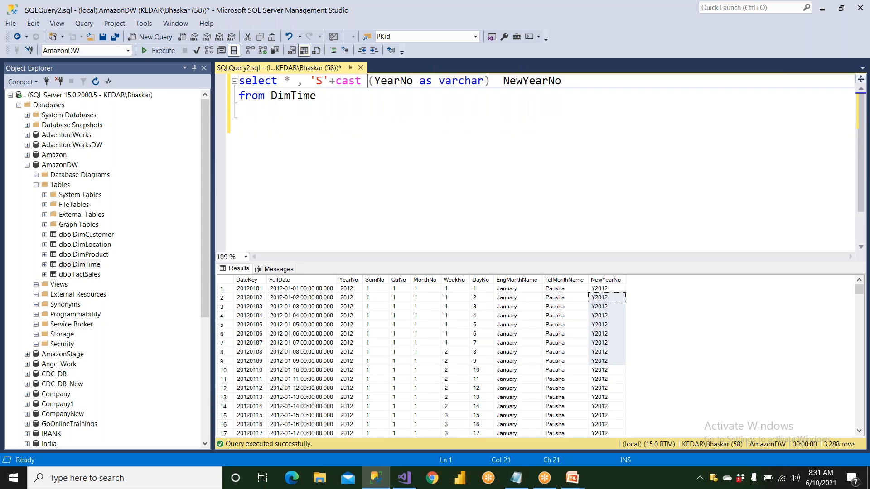
left_click_drag(374, 81, 400, 81)
type("Sem")
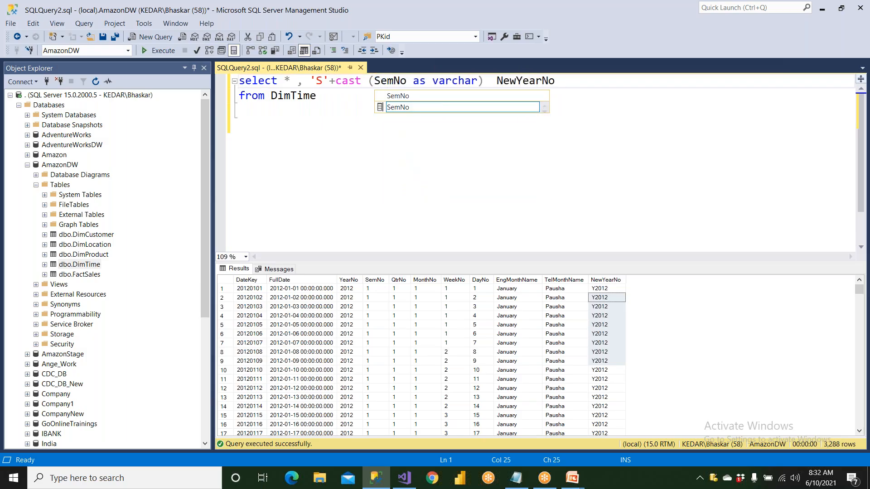
- Rename the calculated column's alias to NewSemNo, then execute the query and compare its values with SemNo
left_click(498, 81)
left_click_drag(516, 80, 542, 81)
type("Sem")
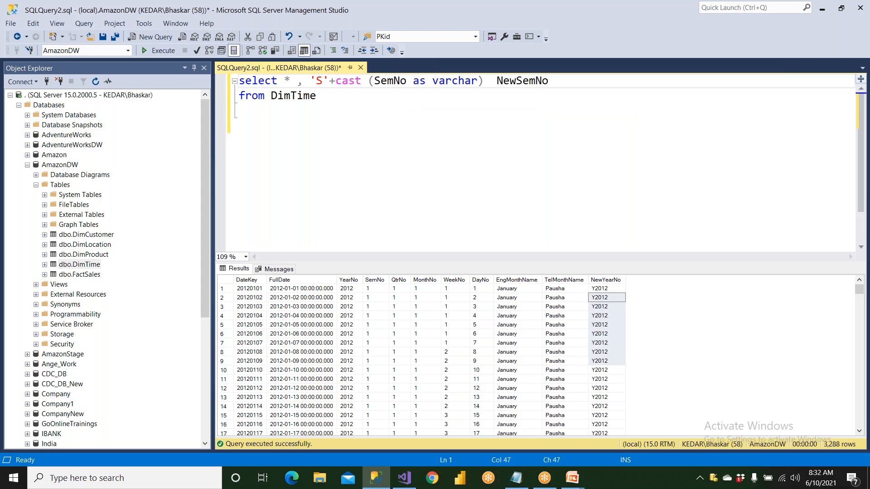
key("F5")
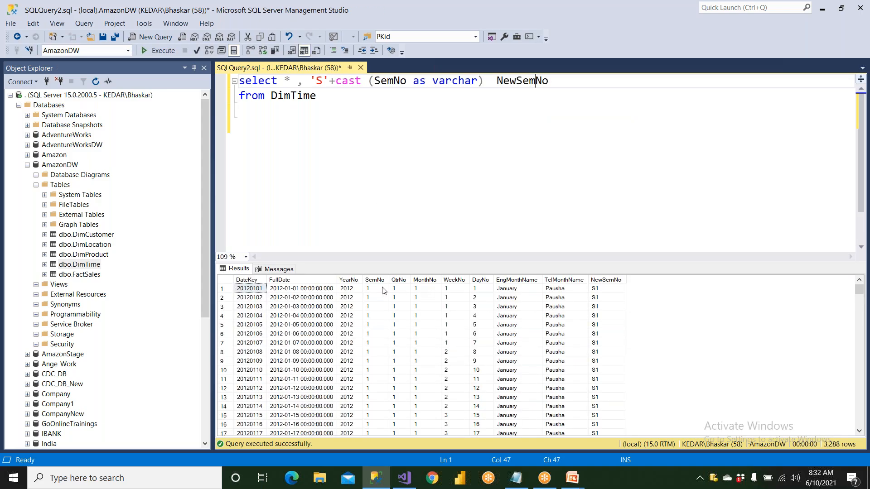
left_click_drag(388, 290, 376, 316)
left_click_drag(607, 297, 607, 306)
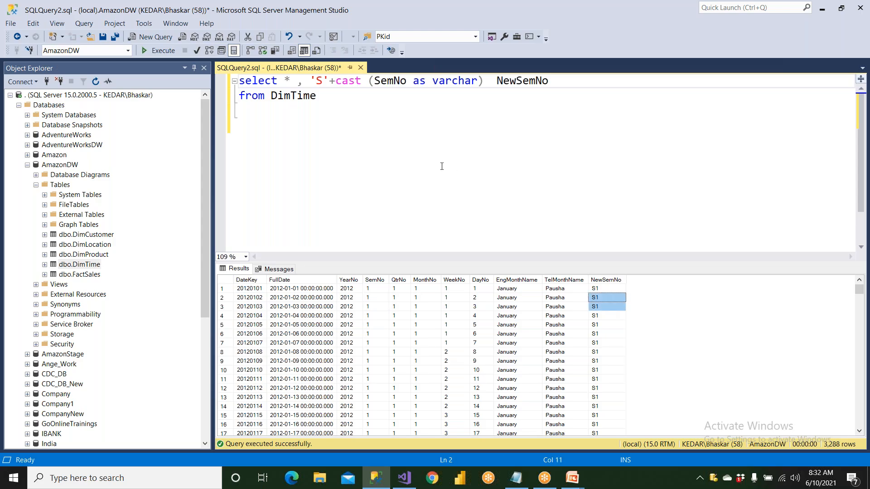
- Copy the 'S'+cast (SemNo as varchar) NewSemNo expression into a new named calculation on the Time table in Visual Studio
left_click_drag(310, 81, 549, 81)
key("ctrl+c")
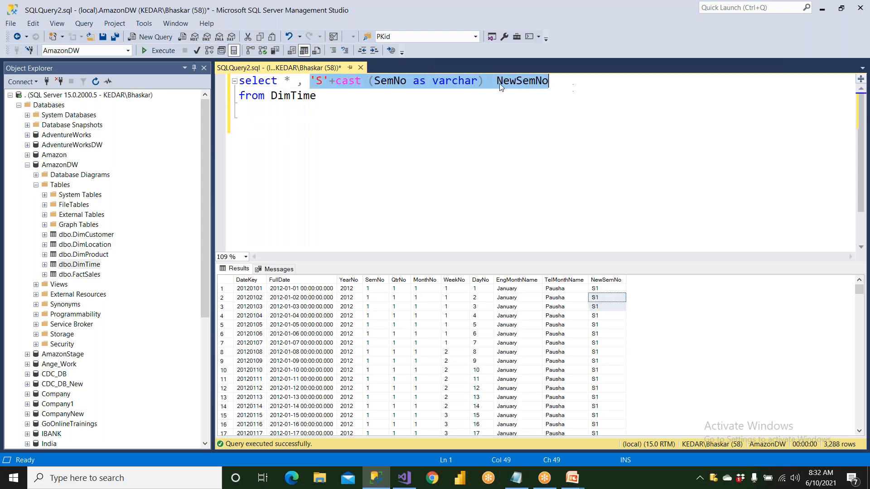
right_click(499, 84)
left_click(513, 103)
left_click(408, 479)
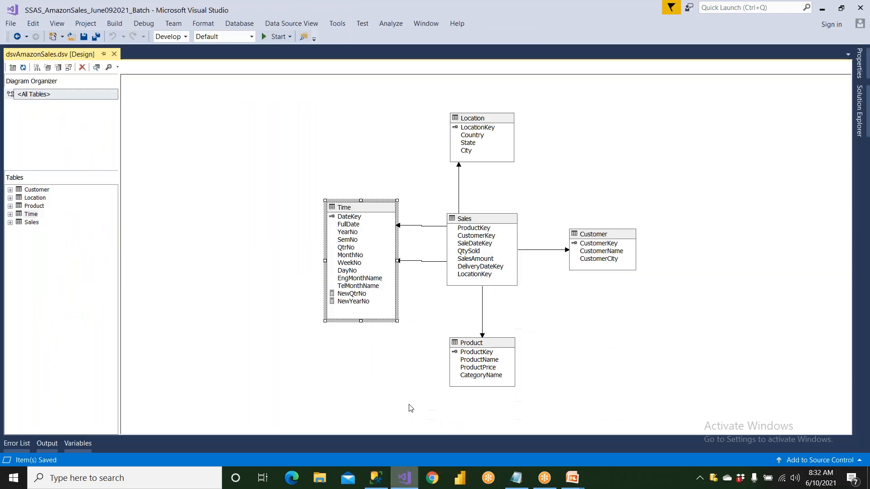
right_click(385, 211)
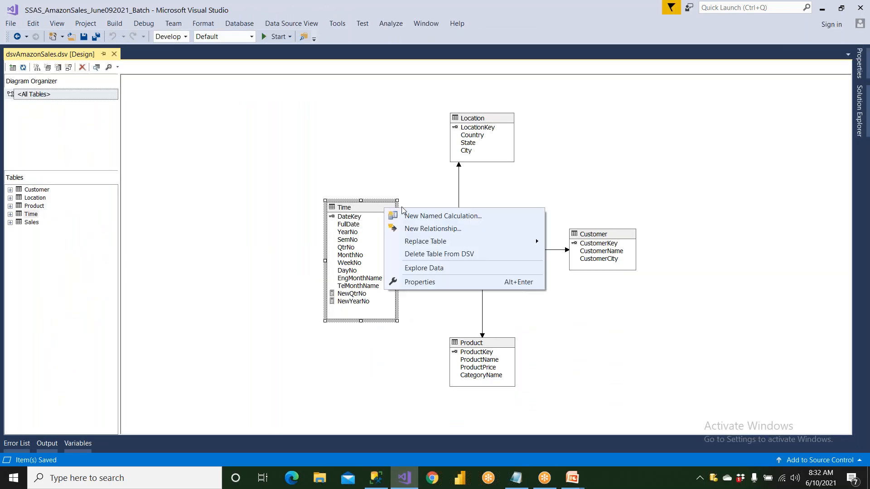
left_click(422, 221)
right_click(382, 267)
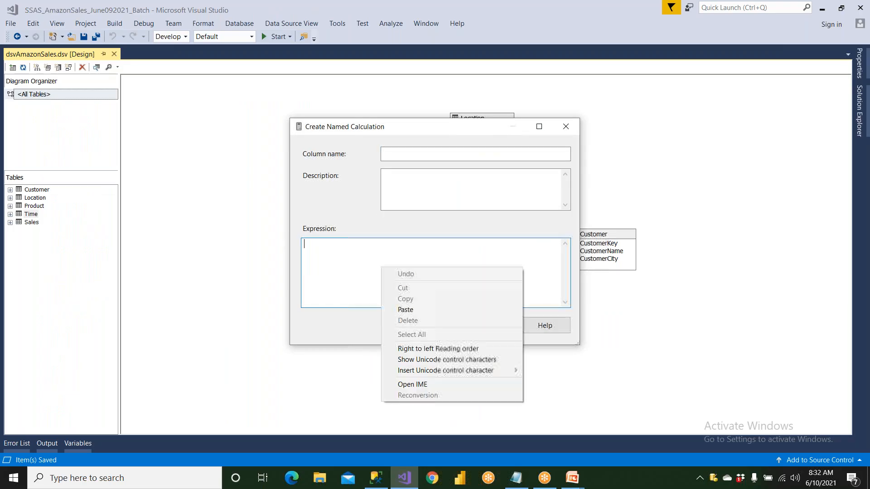
left_click(399, 307)
- Move the NewSemNo alias out of the expression into the column name and confirm the named calculation
double_click(401, 246)
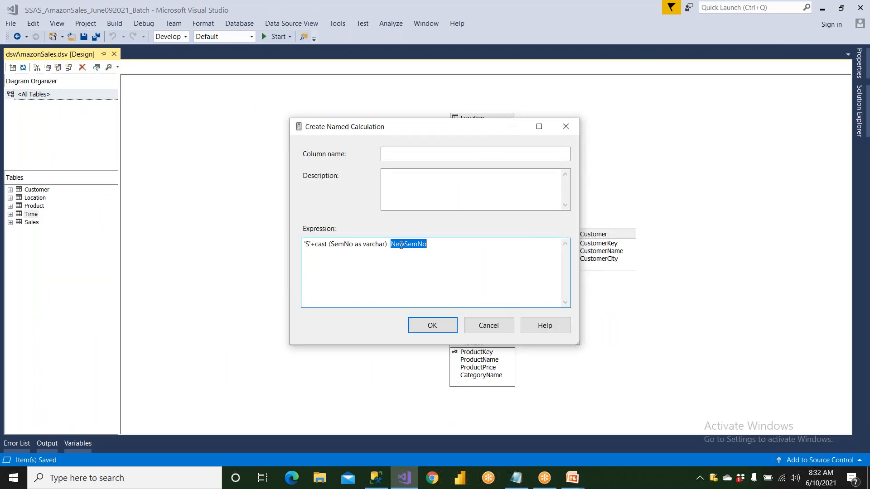
right_click(400, 245)
left_click(410, 265)
left_click(399, 158)
right_click(399, 158)
left_click(415, 197)
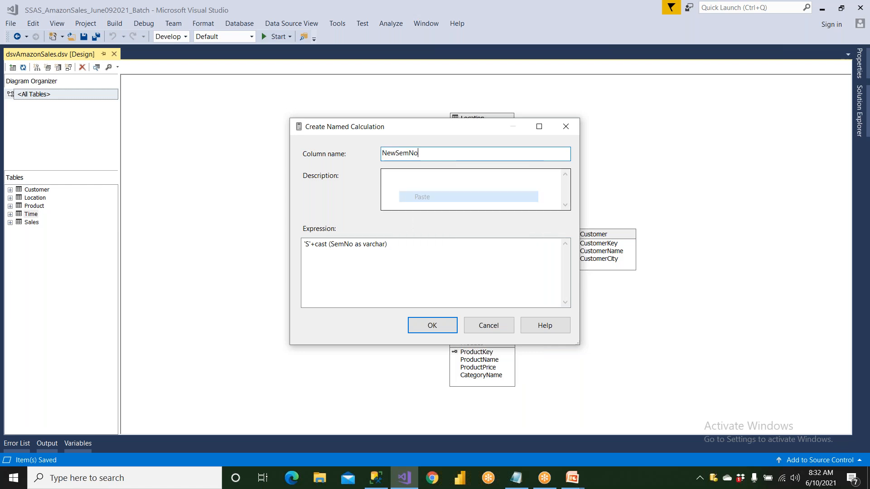
left_click(433, 333)
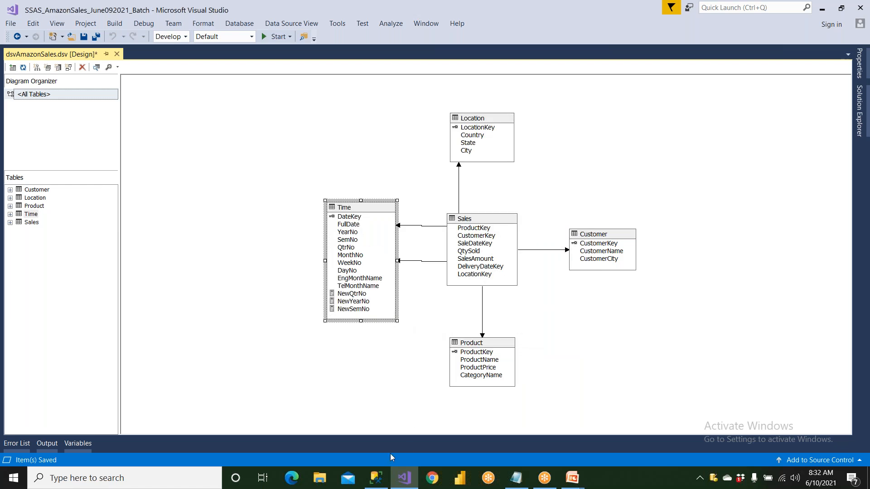
- Switch to the Management Studio query and change the calculated column's prefix to 'M' and its cast column to MonthNo
left_click(376, 478)
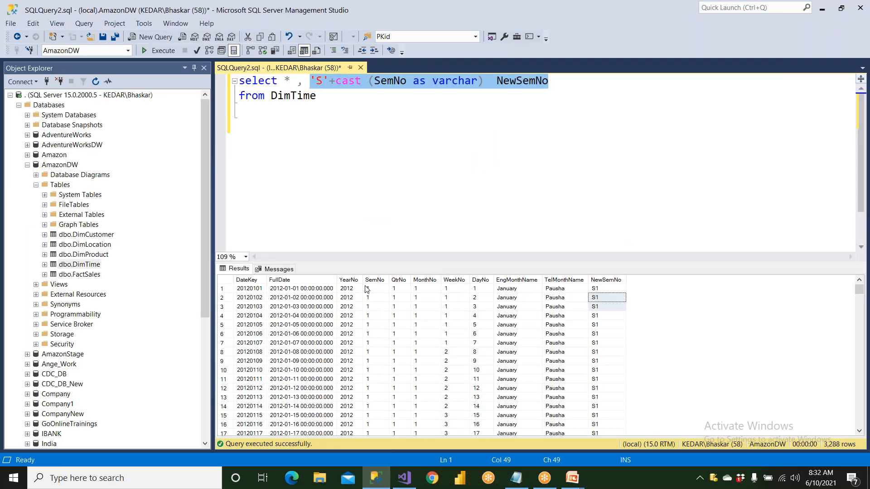
left_click(354, 154)
left_click_drag(316, 80, 323, 81)
type("M")
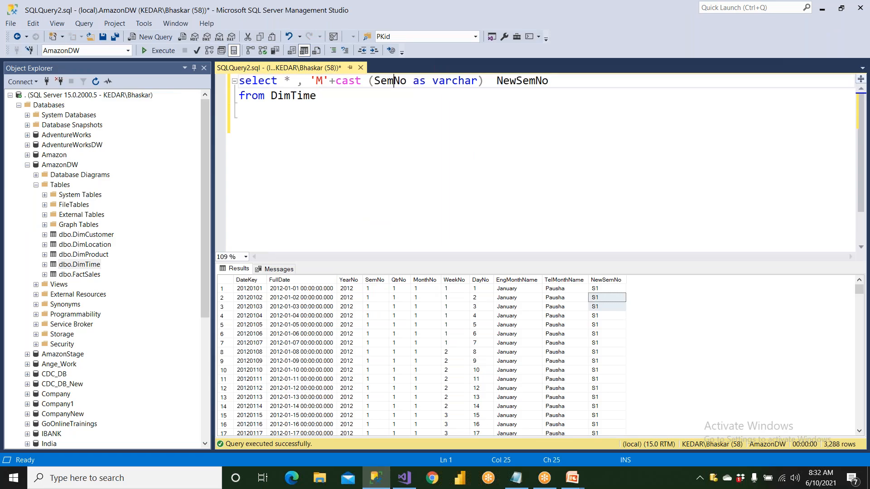
left_click_drag(374, 81, 393, 80)
type("Month")
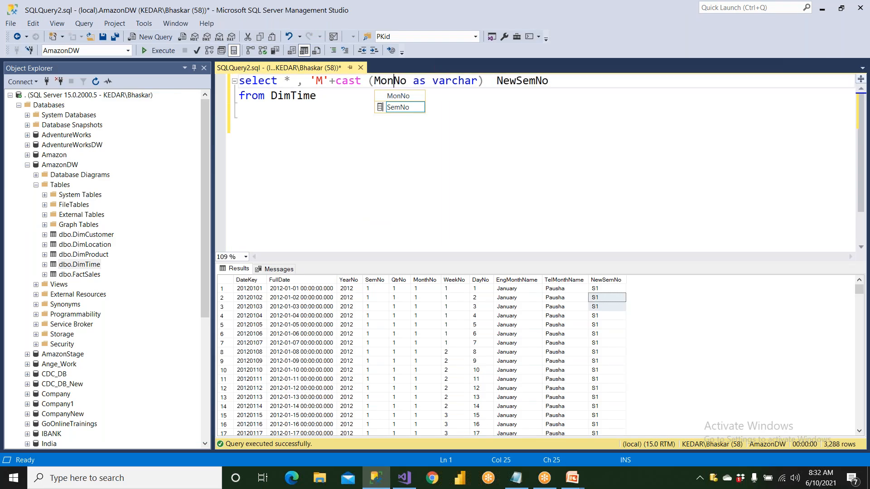
- Rename the calculated column's alias to NewMonthNo, then execute the query and check the column's values
left_click(424, 281)
left_click_drag(529, 82, 548, 80)
type("Month")
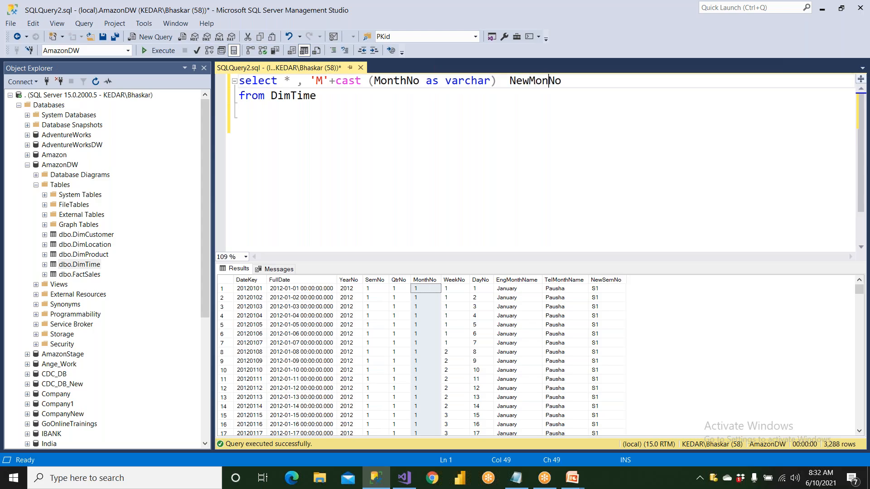
key("F5")
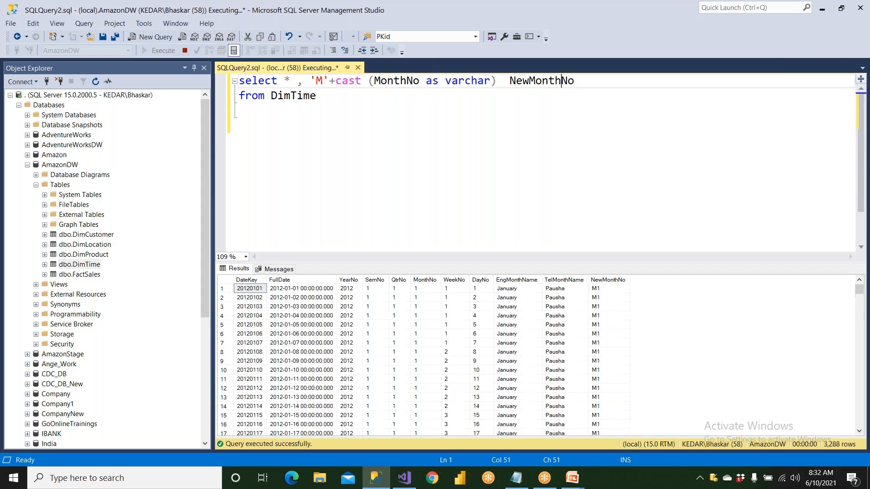
left_click_drag(611, 290, 611, 369)
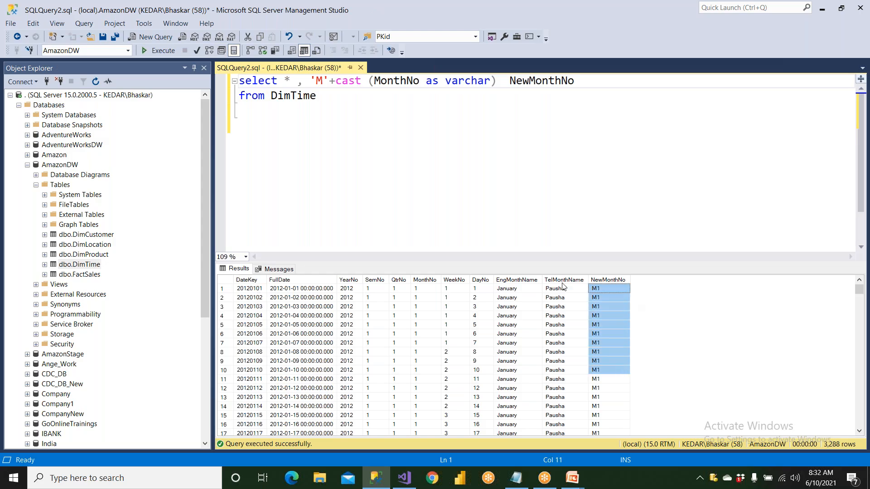
- Copy the 'M'+cast (MonthNo as varchar) NewMonthNo expression into a new named calculation on the Time table in Visual Studio
left_click_drag(310, 80, 575, 80)
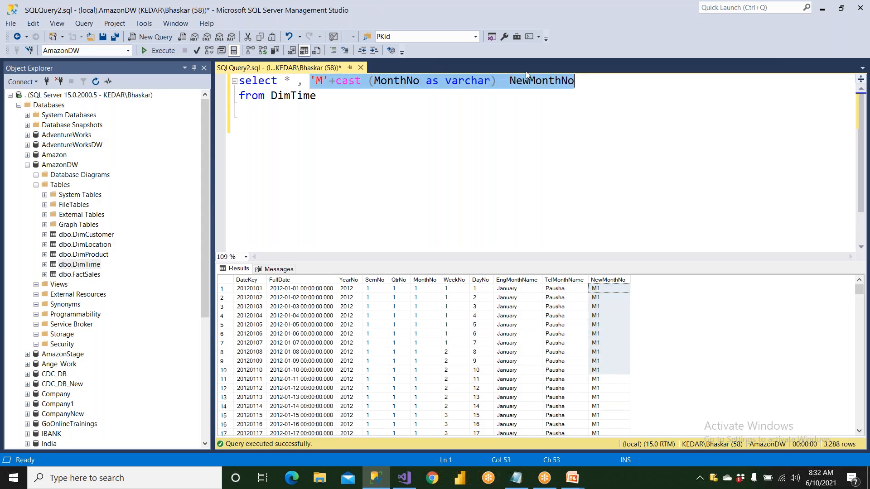
right_click(521, 86)
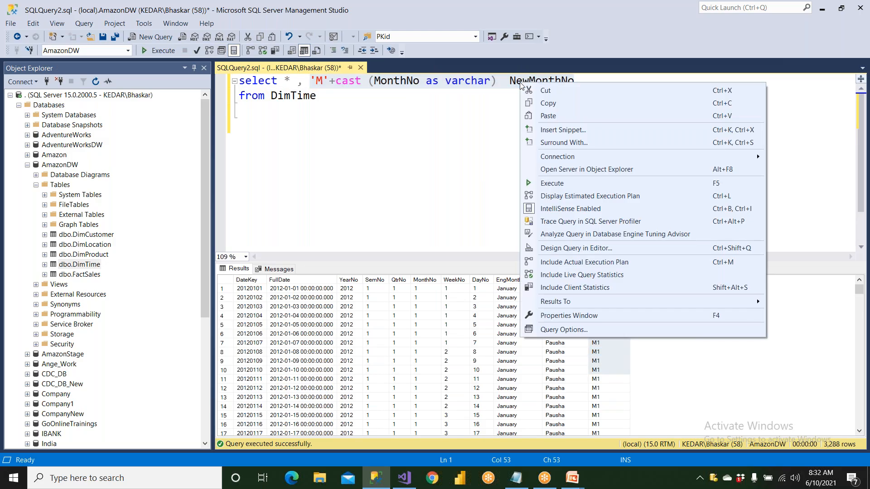
left_click(546, 104)
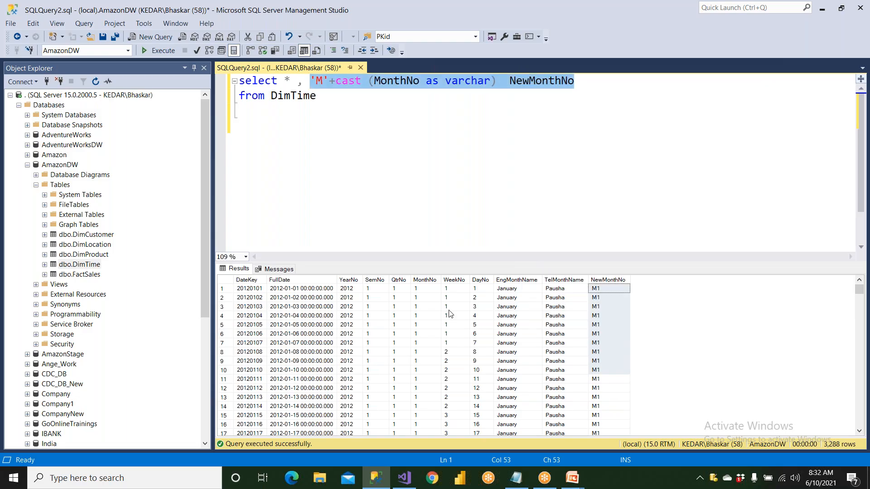
left_click(407, 476)
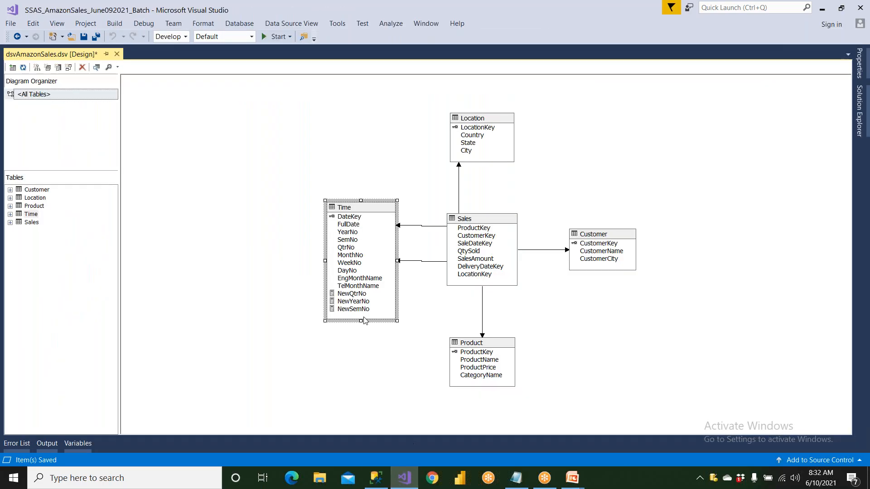
right_click(374, 211)
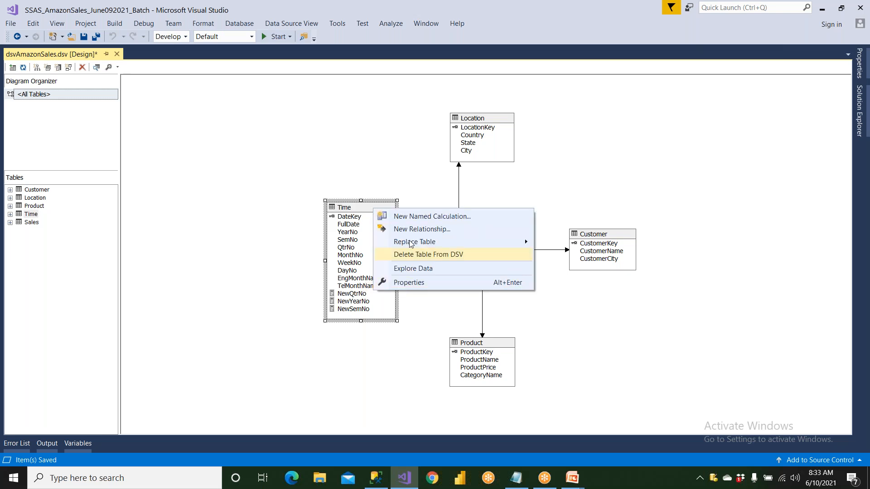
left_click(411, 218)
left_click(397, 255)
key("ctrl+v")
- Move the NewMonthNo alias out of the expression into the column name and confirm the named calculation
double_click(413, 245)
right_click(413, 244)
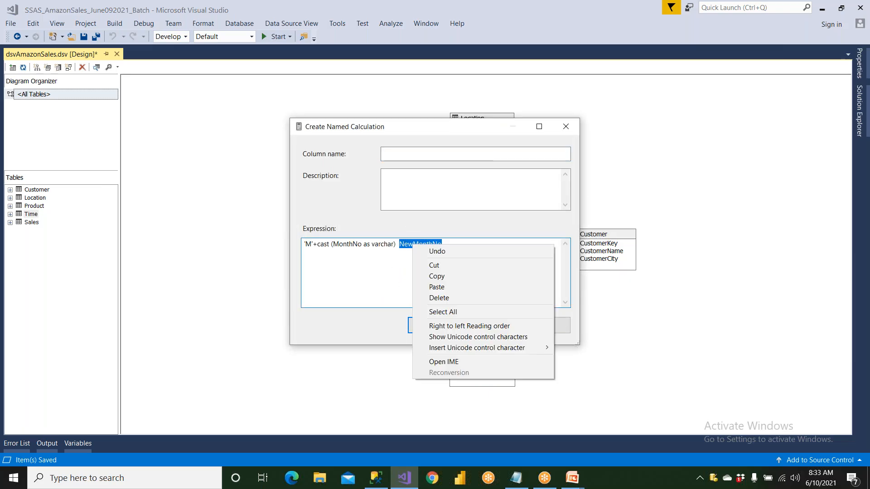
left_click(434, 265)
left_click(388, 154)
right_click(391, 151)
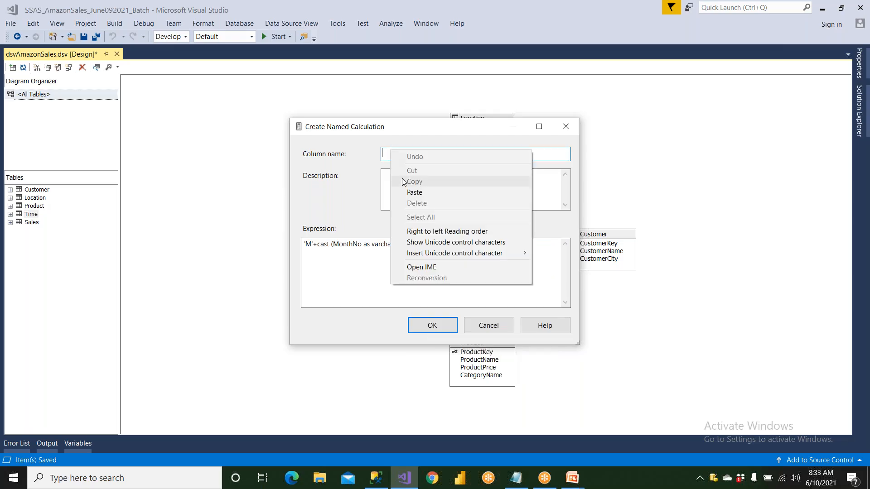
left_click(414, 192)
left_click(421, 327)
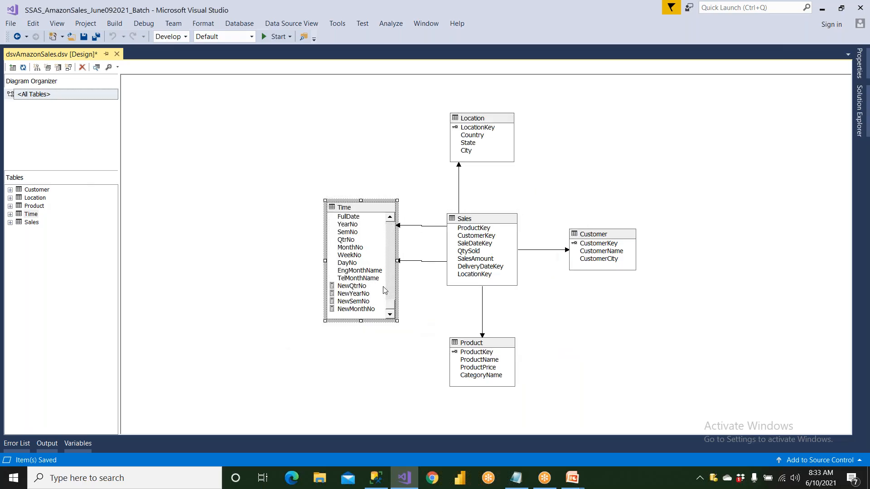
- Explore the Time table's data to check the named calculation columns across the years, then close the data view
right_click(349, 211)
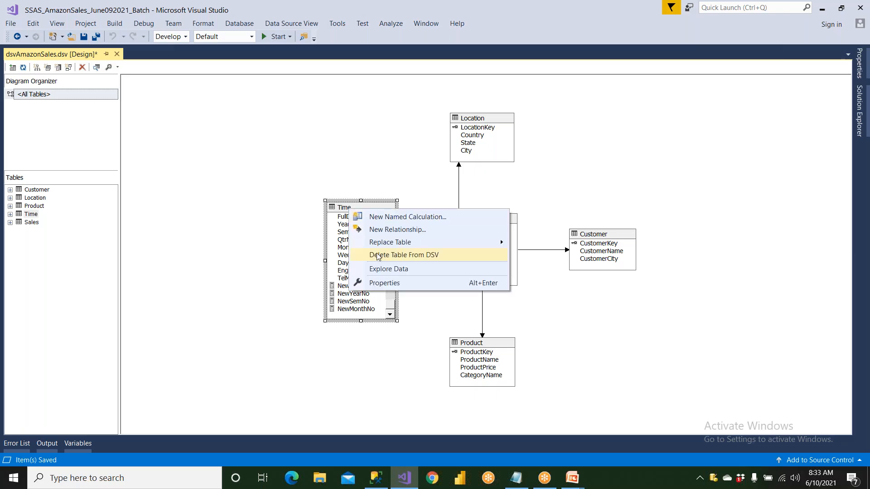
left_click(383, 270)
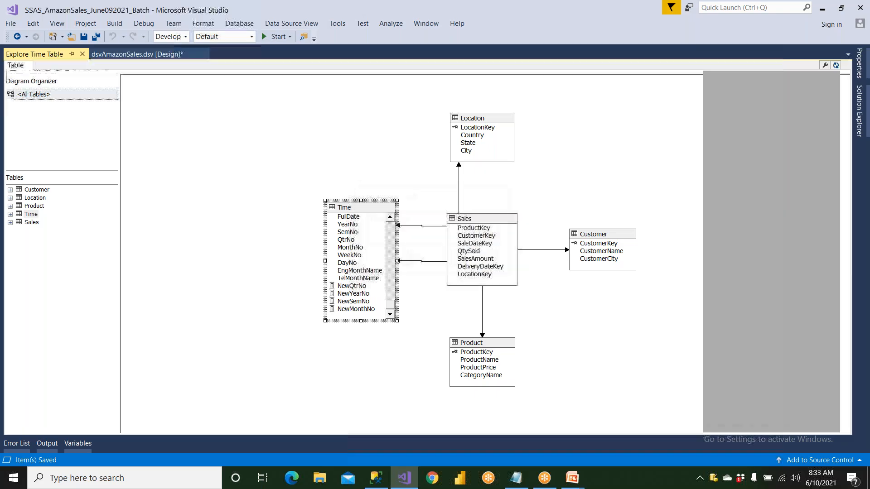
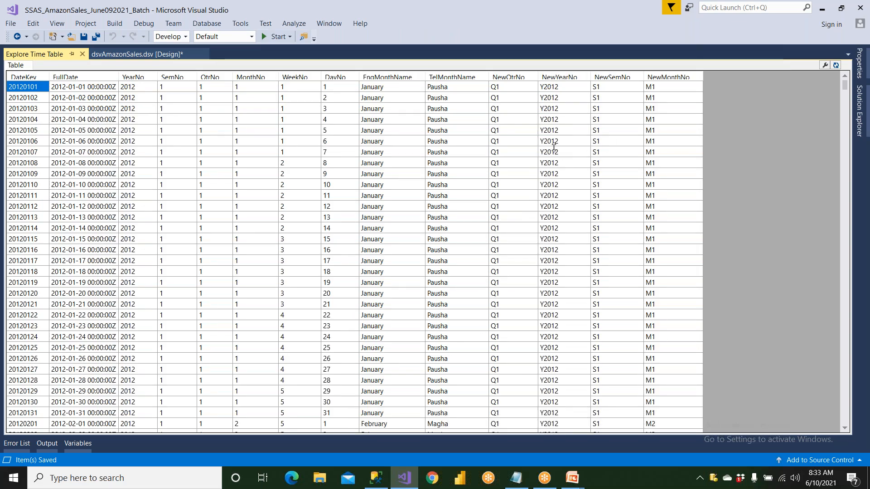
left_click_drag(844, 86, 844, 143)
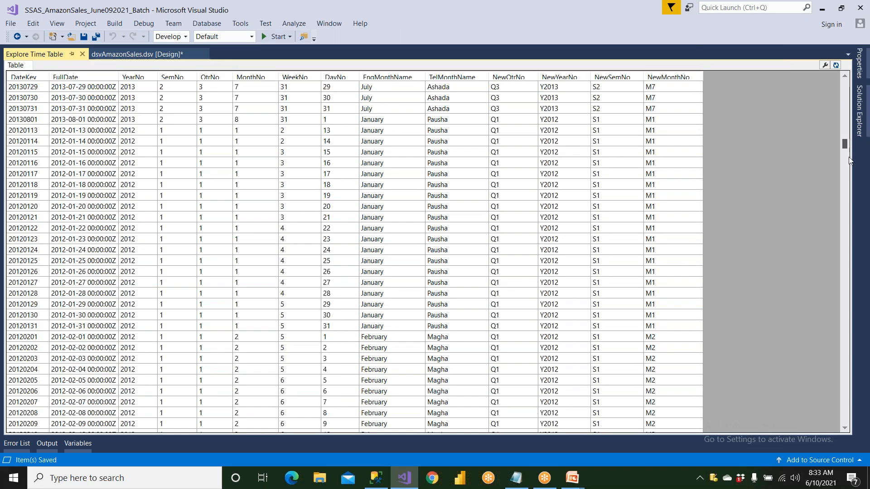
left_click_drag(850, 277, 845, 318)
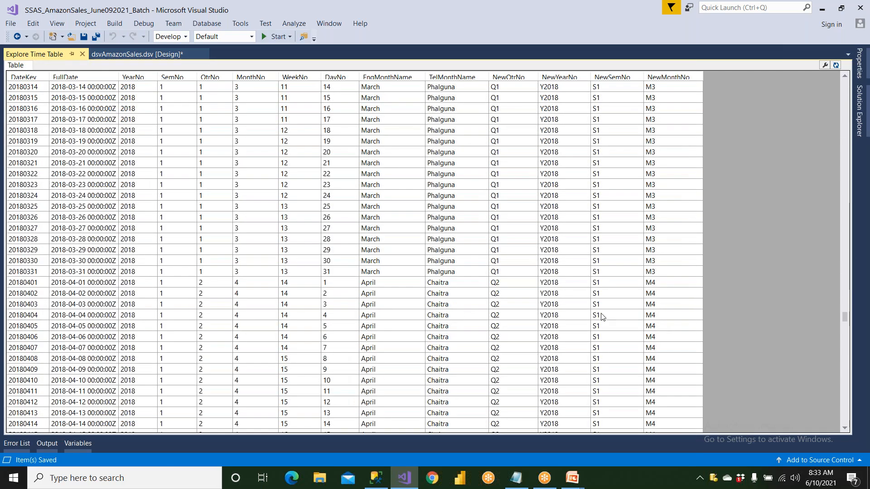
left_click(82, 54)
- Switch to the Management Studio query and change the calculated column's prefix to 'W' and its cast column to WeekNo
left_click(376, 478)
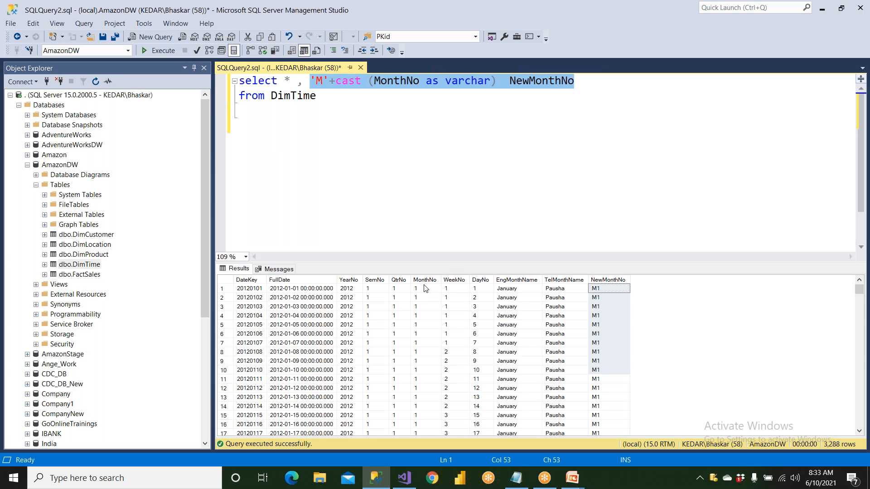
left_click(365, 141)
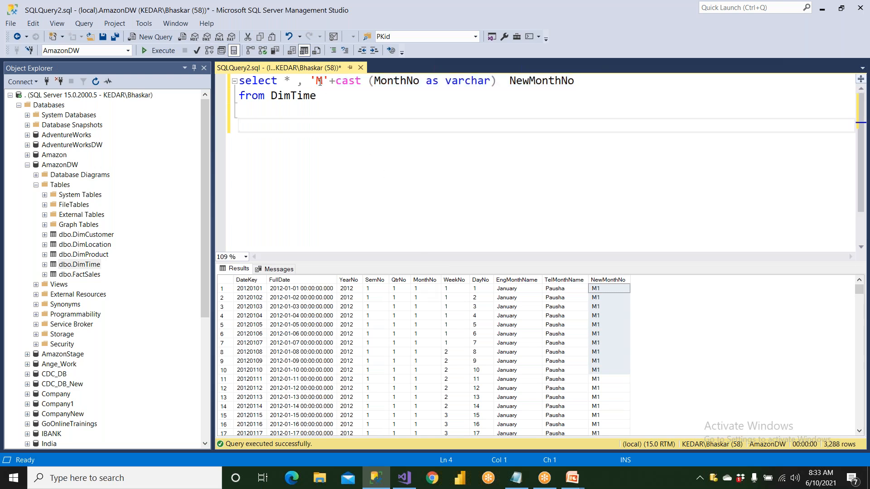
double_click(320, 80)
type("W")
key("Right")
key("Right")
key("Right")
key("Right")
key("Right")
key("Right")
key("shift+Right")
key("shift+Right")
key("shift+Right")
key("shift+Right")
key("shift+Right")
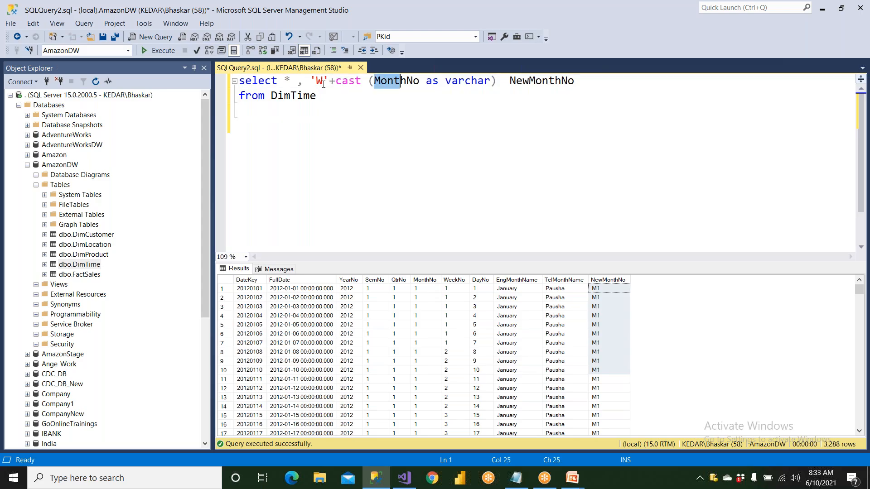
type("Week")
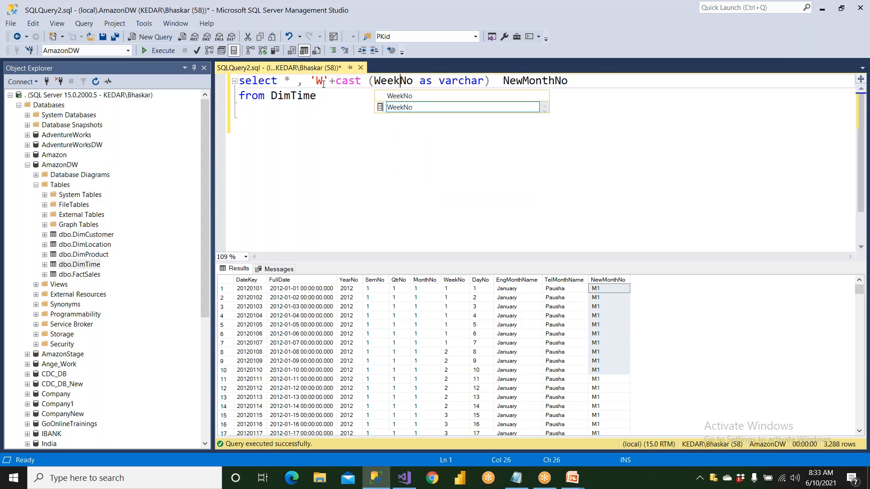
- Rename the calculated column's alias to NewWeekNo and execute the DimTime query
key("Right")
key("Right")
key("Right")
key("Right")
key("Right")
key("Right")
key("Right")
key("Right")
key("Right")
key("Right")
key("Right")
key("Right")
key("Right")
key("Right")
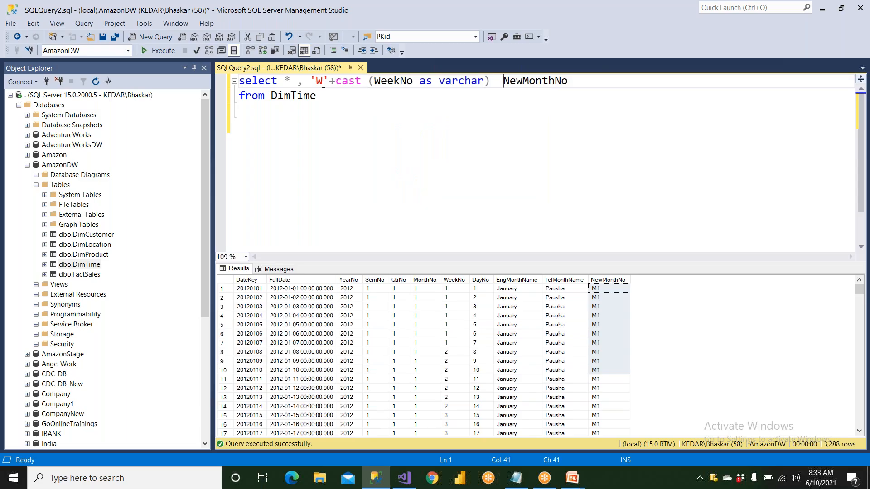
key("shift+Right")
key("shift+Right")
key("shift+Right")
key("shift+Right")
key("shift+Right")
type("Week")
left_click_drag(317, 99, 189, 65)
left_click(158, 50)
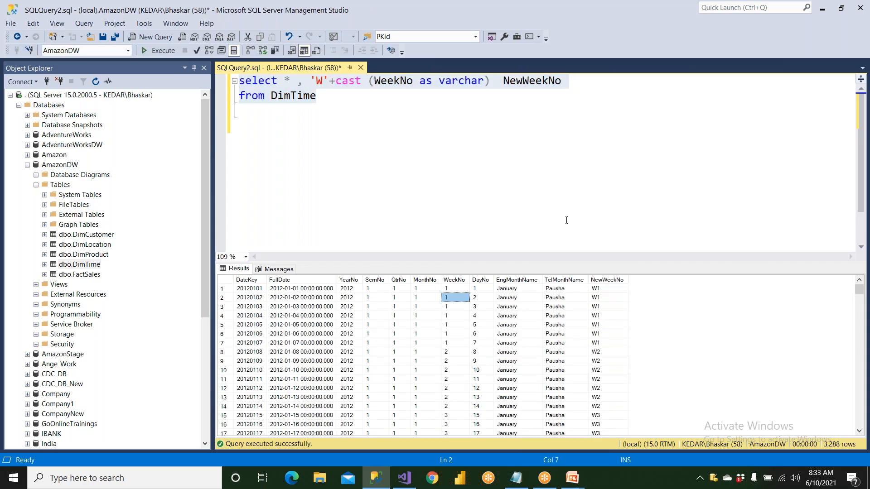
- Copy the 'W'+cast (WeekNo as varchar) NewWeekNo expression into a new named calculation on the Time table in Visual Studio
left_click(351, 145)
left_click_drag(313, 80, 562, 80)
right_click(518, 79)
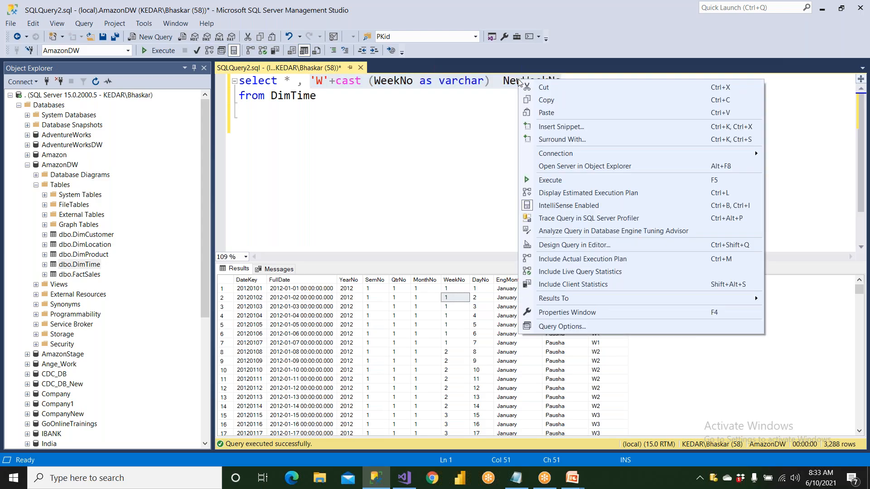
left_click(527, 100)
left_click(414, 479)
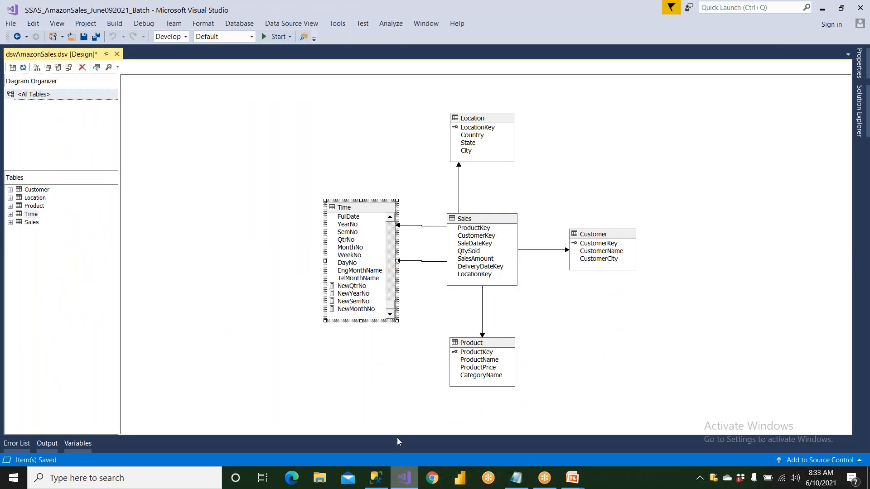
right_click(374, 211)
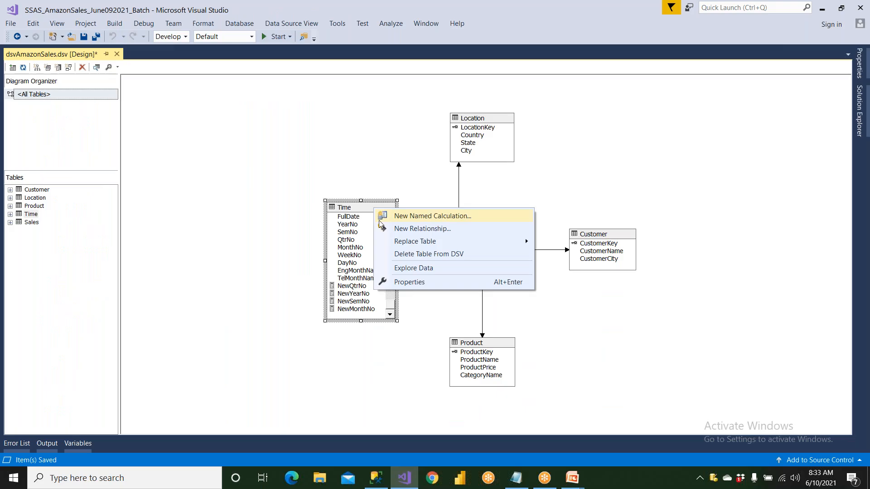
left_click(397, 218)
left_click(346, 256)
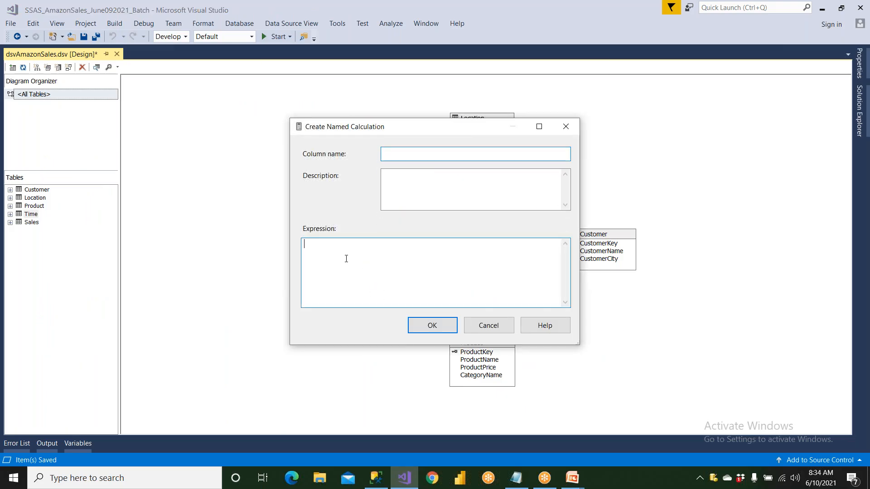
key("ctrl+v")
- Move the NewWeekNo alias out of the expression into the column name and confirm the named calculation
double_click(416, 245)
key("BackSpace")
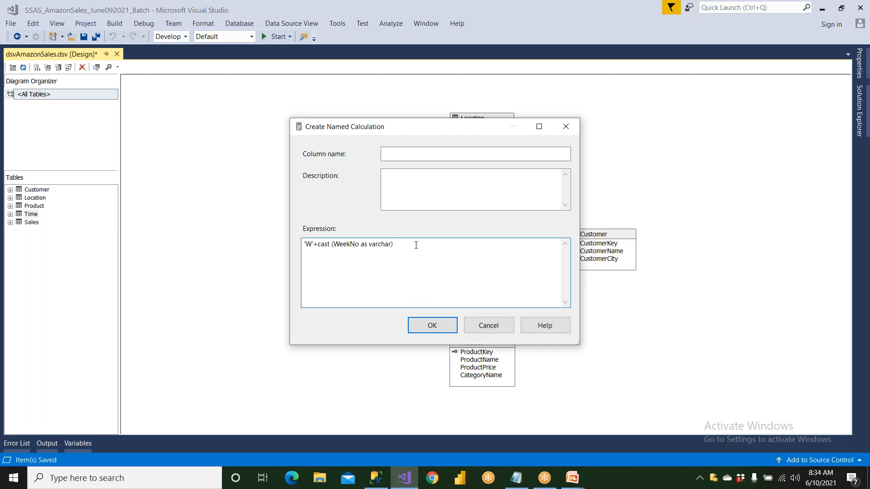
left_click(401, 157)
key("ctrl+v")
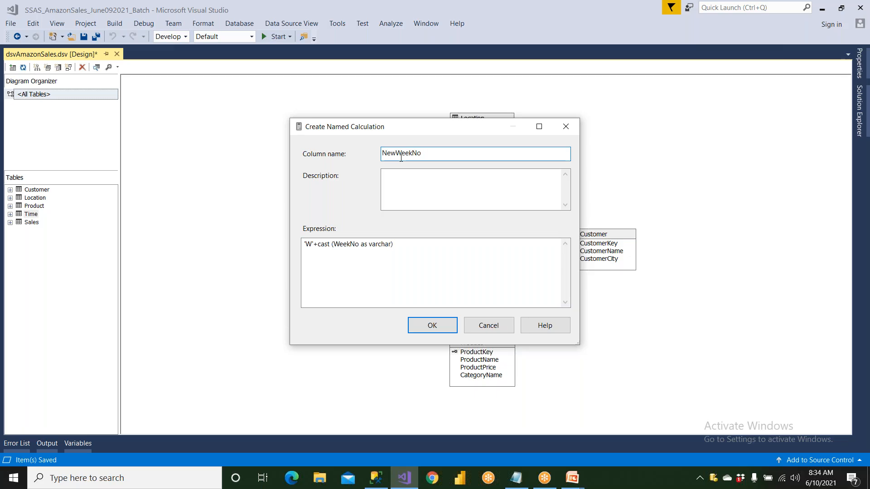
left_click(436, 332)
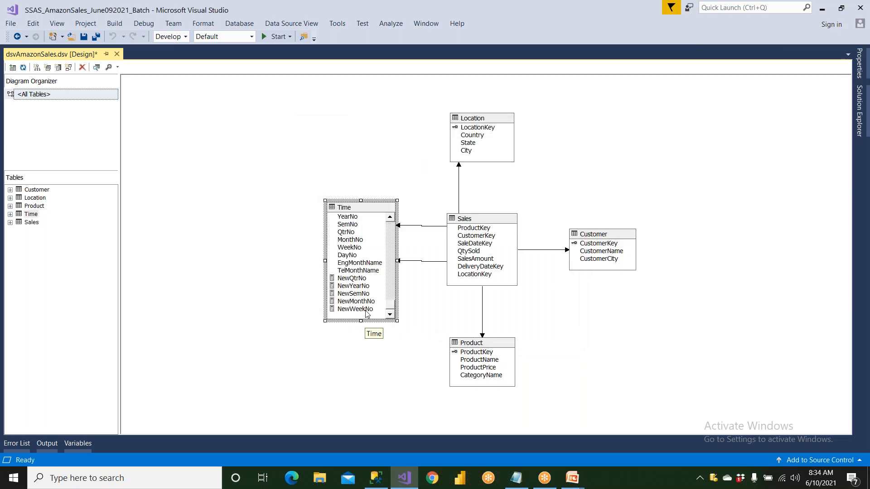
- Switch to the Management Studio query and change the calculated column's prefix to 'D' and its cast column to DayNo
key("alt")
key("alt+Tab")
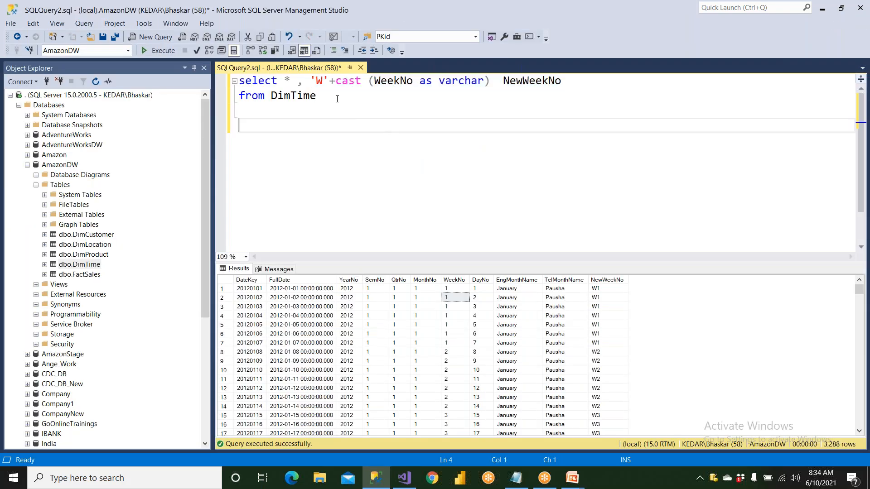
left_click_drag(314, 82, 323, 82)
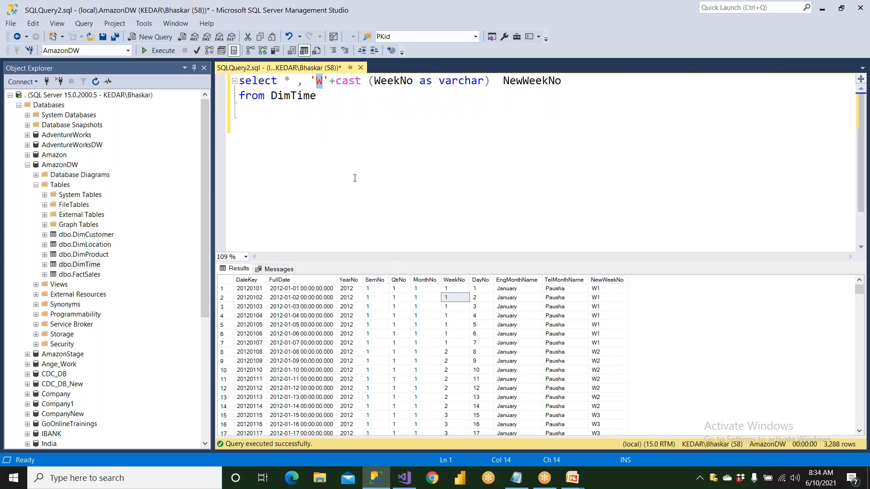
type("D")
key("Right")
key("Right")
key("Right")
key("Right")
key("Right")
key("shift+Right")
key("shift+Right")
key("shift+Right")
key("shift+Right")
type("Day")
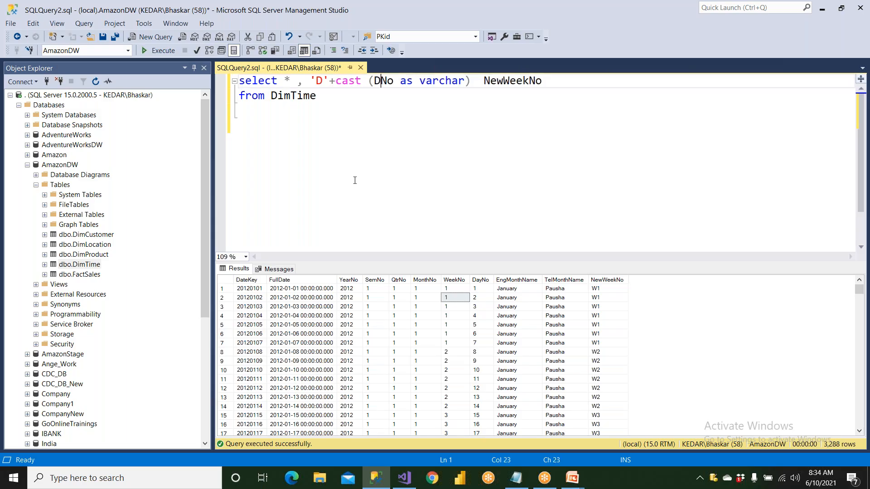
- Rename the calculated column's alias to NewDayNo and execute the DimTime query
key("Right")
key("Right")
key("Right")
key("Right")
key("Right")
key("Right")
key("Right")
key("Right")
key("Right")
key("Right")
key("Right")
key("Right")
key("Right")
key("Right")
key("Right")
key("Right")
key("Right")
key("Right")
key("Right")
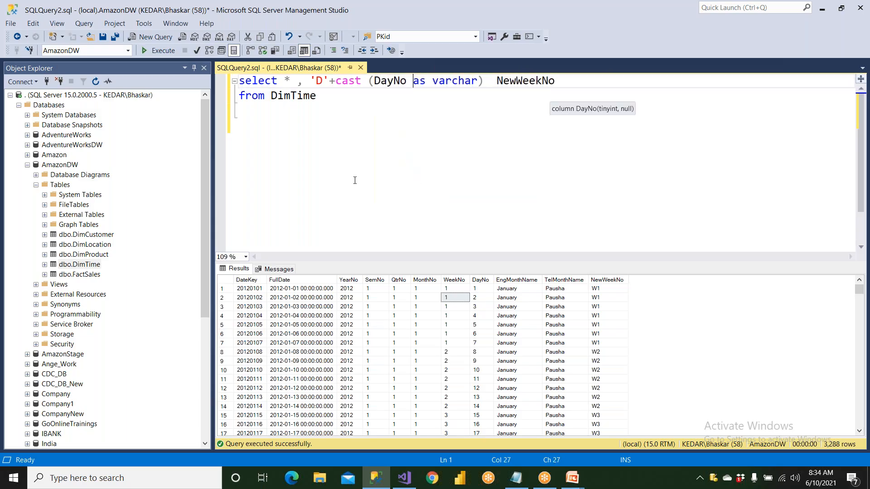
key("shift+Right")
key("shift+Right")
key("shift+Right")
key("shift+Right")
type("Day")
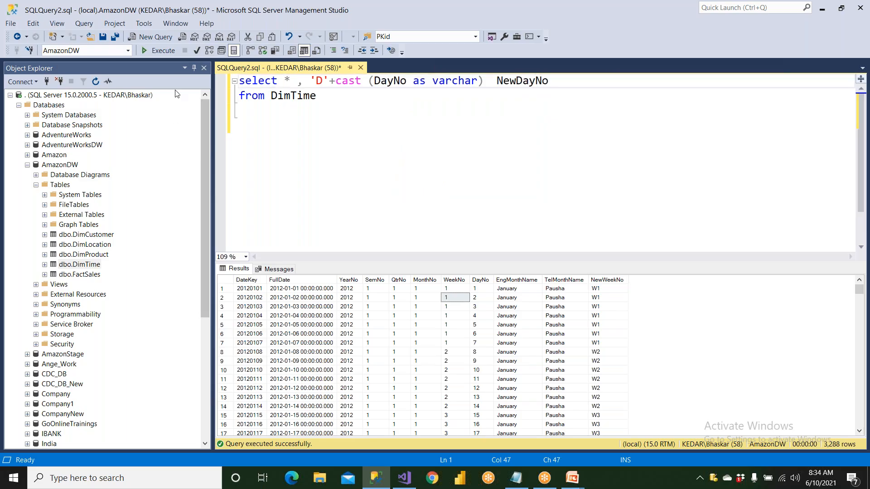
left_click(170, 52)
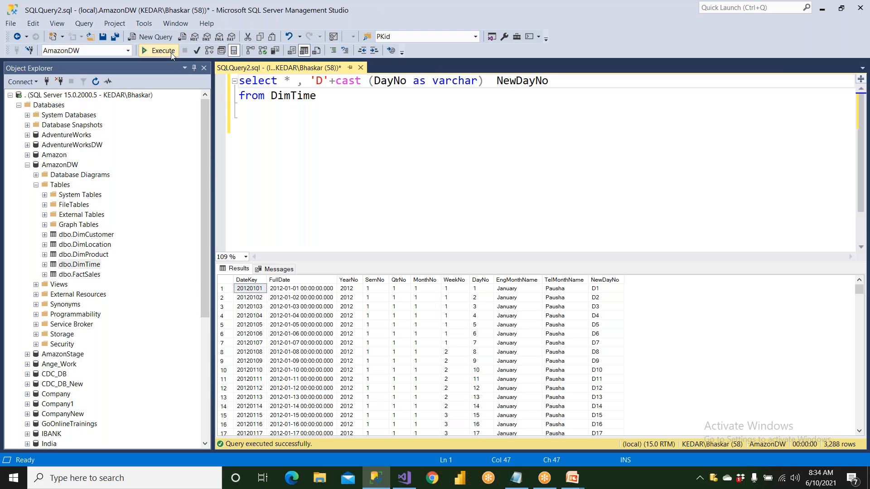
- Copy the 'D'+cast (DayNo as varchar) NewDayNo expression into a new named calculation on the Time table in Visual Studio
left_click_drag(310, 80, 549, 81)
key("ctrl+c")
right_click(519, 81)
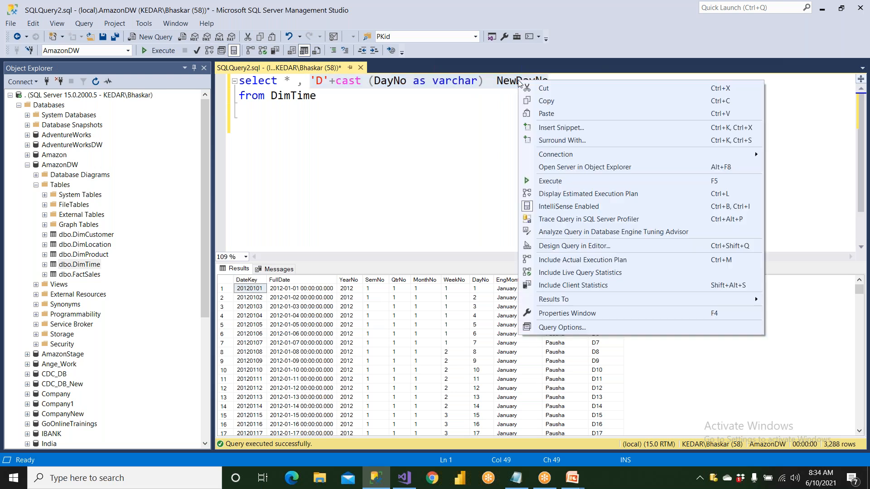
left_click(546, 101)
left_click(522, 482)
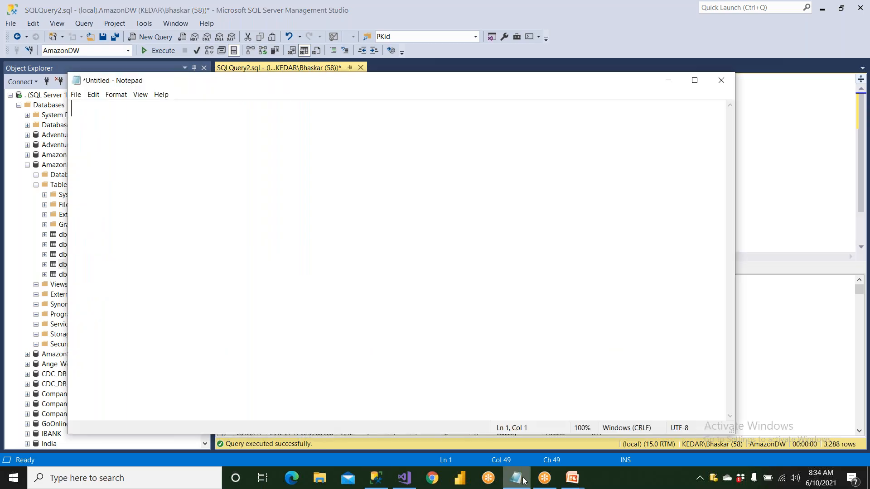
left_click(404, 477)
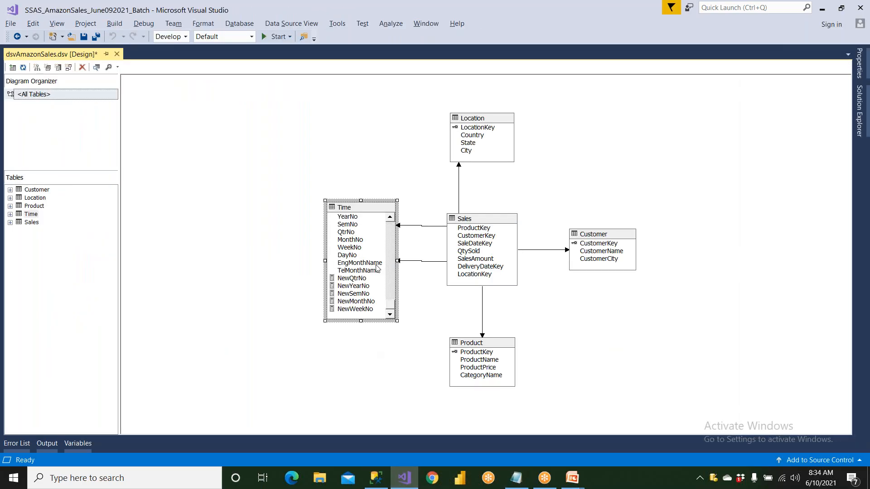
right_click(380, 210)
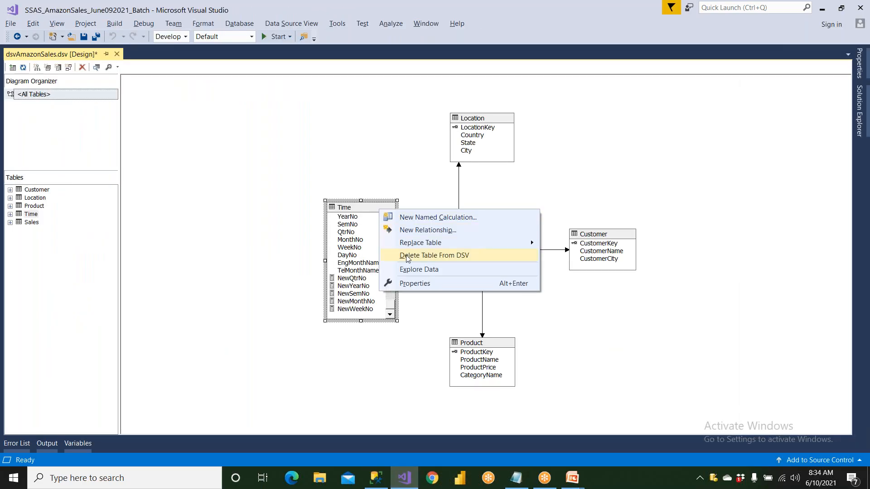
left_click(410, 220)
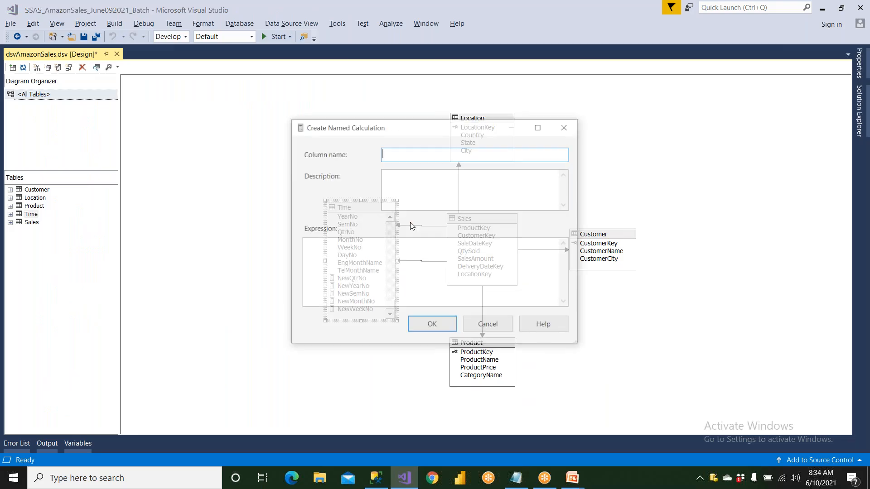
left_click(359, 251)
key("ctrl+v")
- Move the NewDayNo alias from the expression into the column name, confirm the named calculation and save the data source view
double_click(409, 248)
key("ctrl+x")
left_click(398, 157)
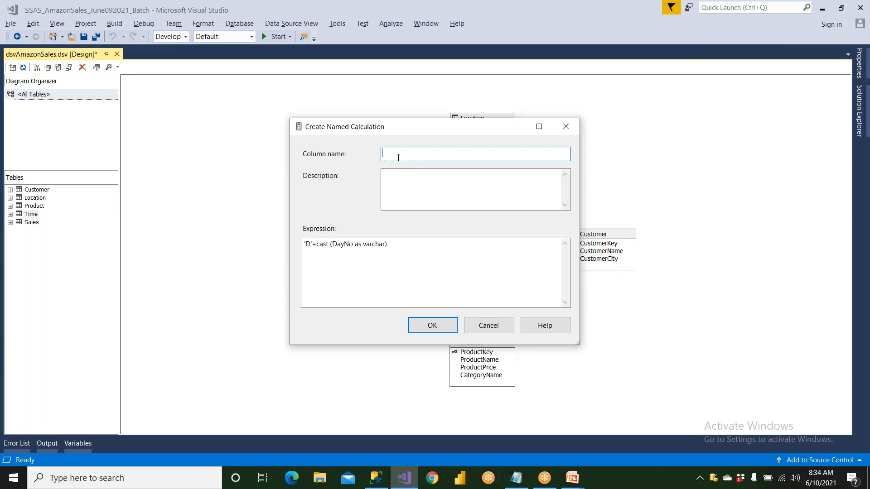
key("ctrl+v")
left_click(432, 325)
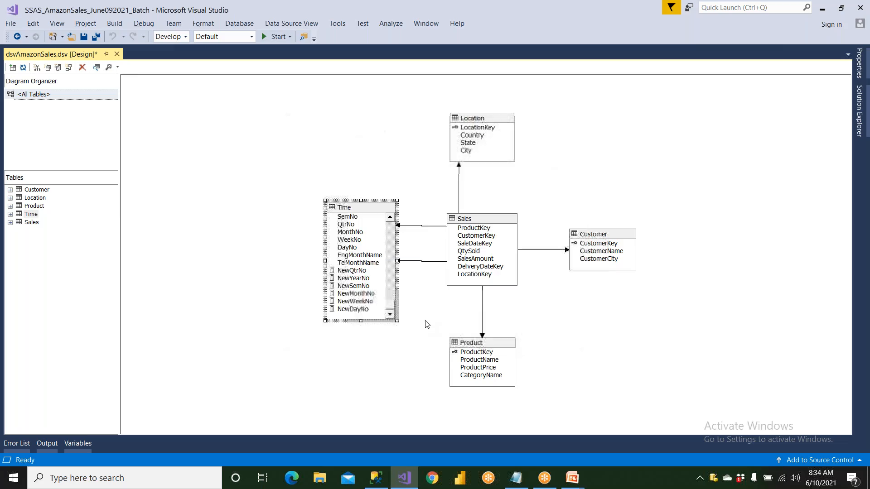
left_click(84, 36)
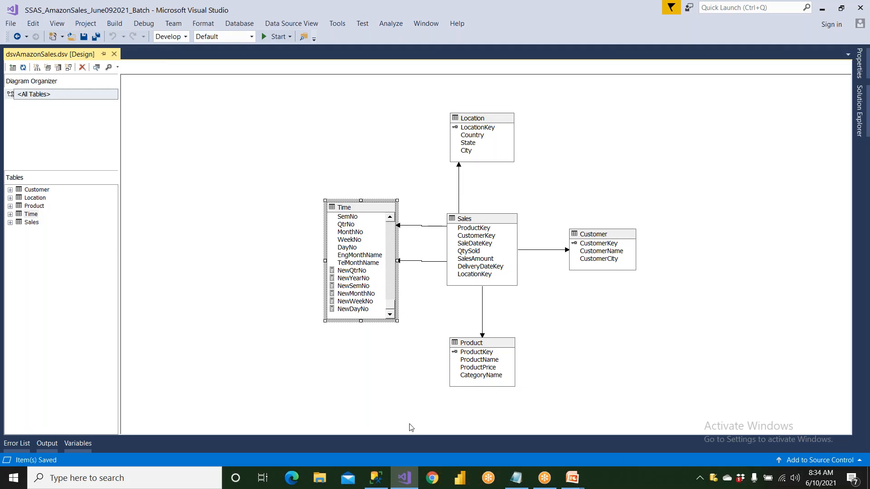
- Switch to the Management Studio query and delete the NewDayNo calculated column, keeping the comma after the asterisk
left_click(376, 478)
left_click(358, 198)
left_click_drag(512, 299, 516, 415)
left_click(403, 185)
left_click_drag(310, 81, 551, 80)
key("Delete")
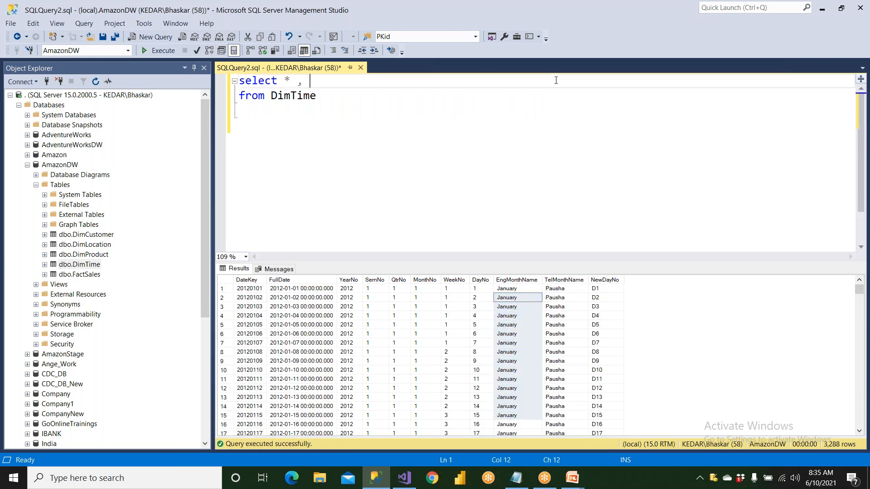
- Add a DatePart(FullDate) column aliased as DayName to the DimTime select list
left_click(317, 281)
left_click(344, 81)
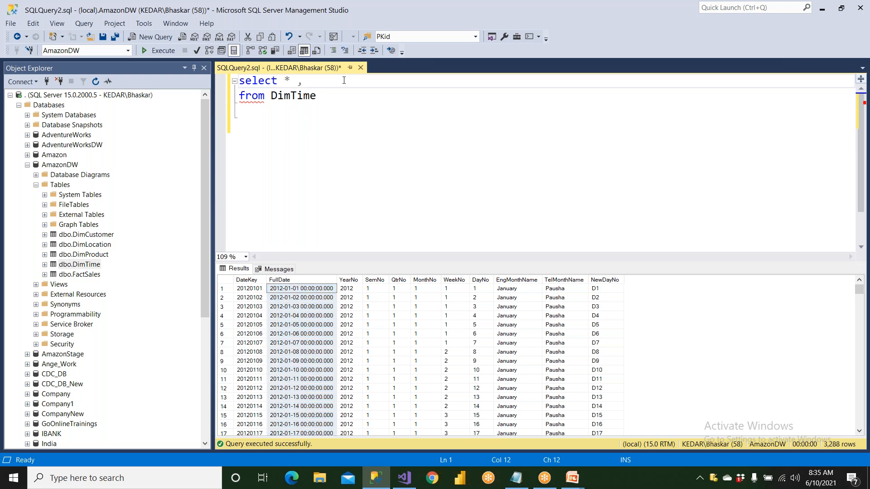
type("DatePart")
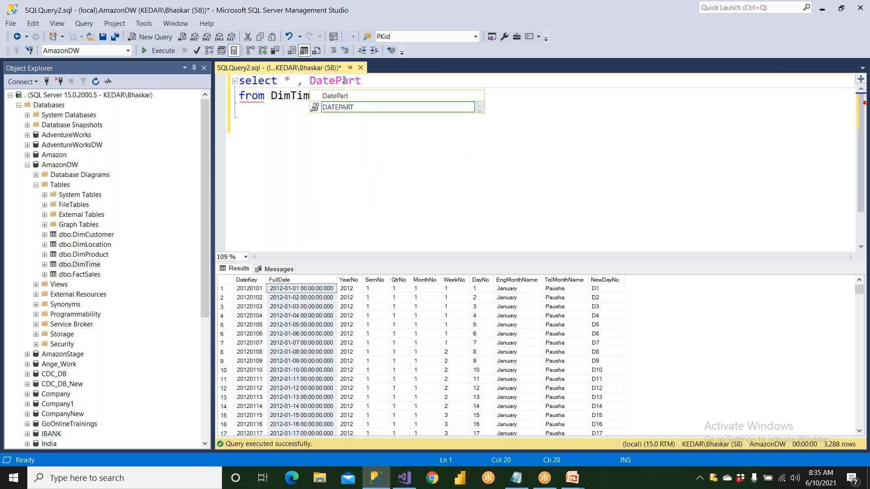
type("(")
type("Full")
type("Date")
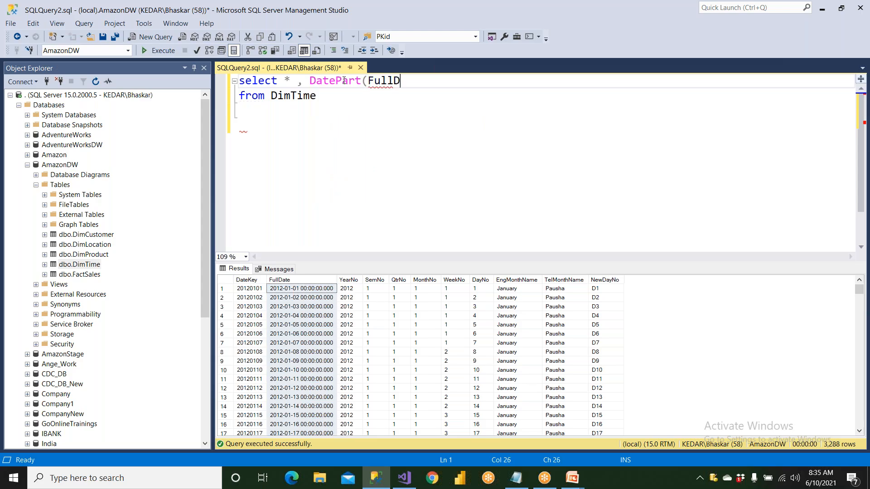
type(") as Dya")
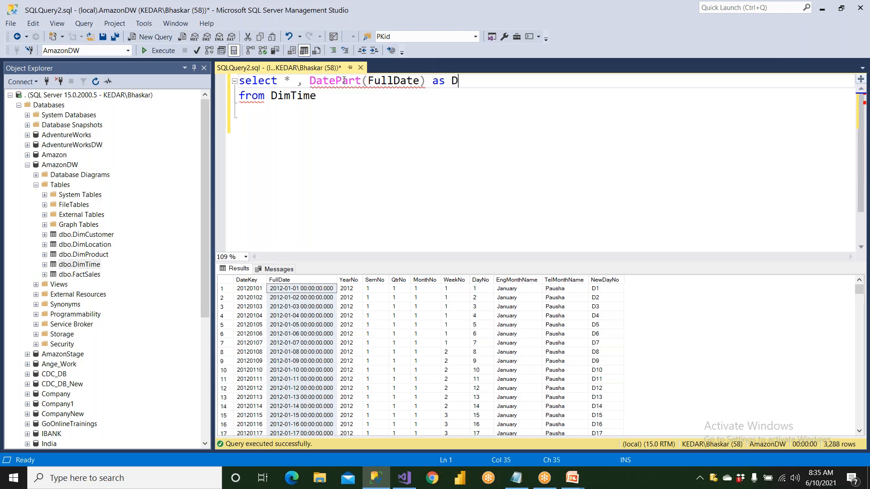
key("BackSpace")
key("BackSpace")
type("ayName")
- Insert DW as the first argument of DatePart, followed by a comma before FullDate, and execute the query
key("Left")
key("Left")
key("Left")
key("Left")
key("Left")
key("Left")
key("Left")
key("Left")
key("Left")
key("Left")
key("Left")
key("Left")
key("Left")
key("Left")
key("Left")
key("Left")
key("Left")
key("Left")
type("DW<")
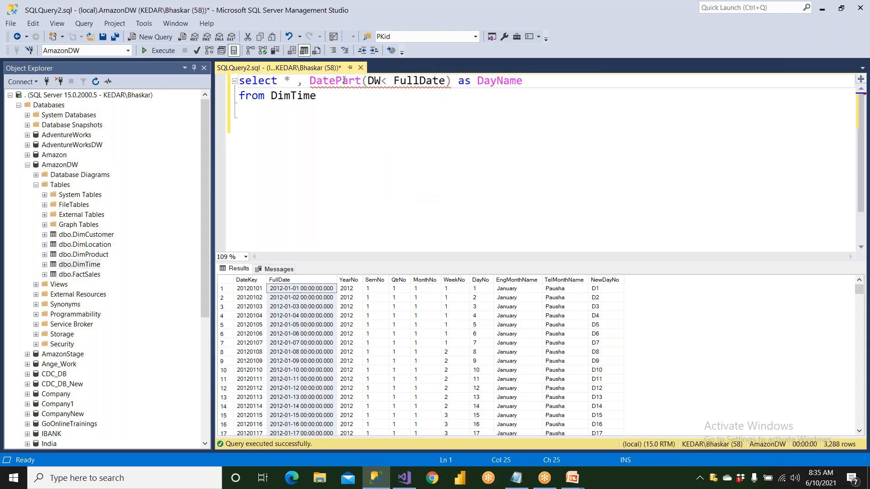
key("BackSpace")
key("BackSpace")
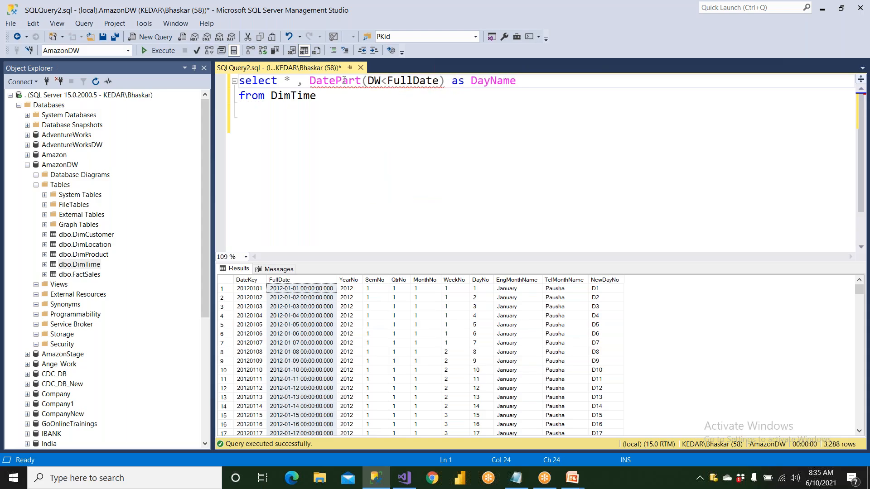
type(",")
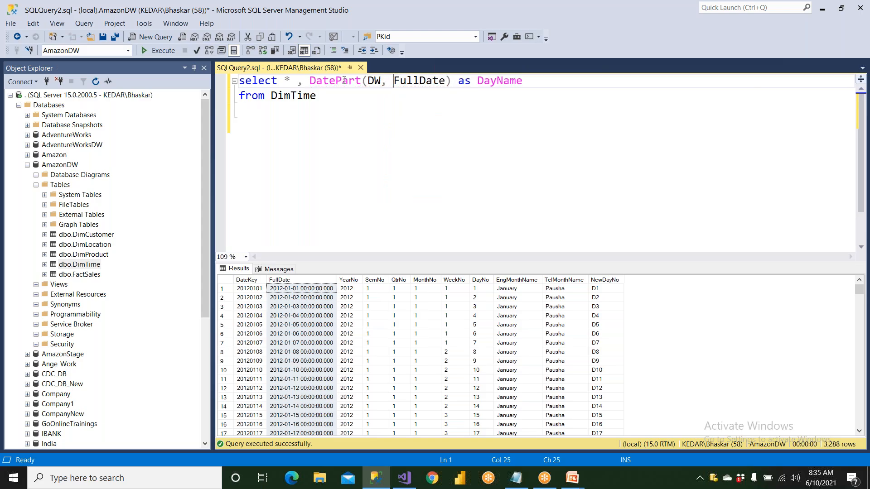
left_click(305, 290)
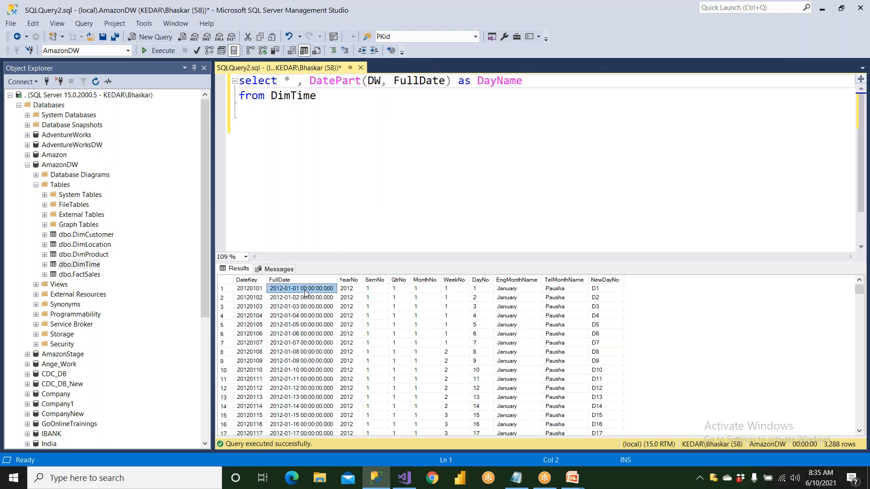
left_click(262, 136)
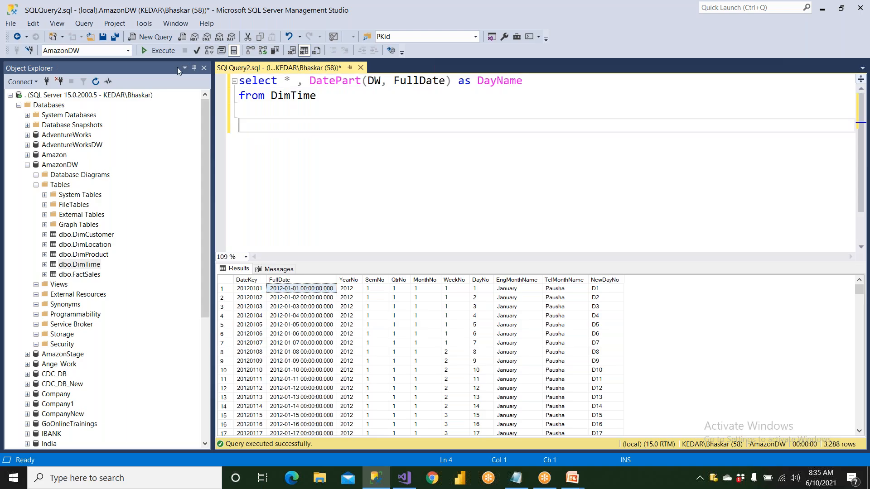
left_click(163, 51)
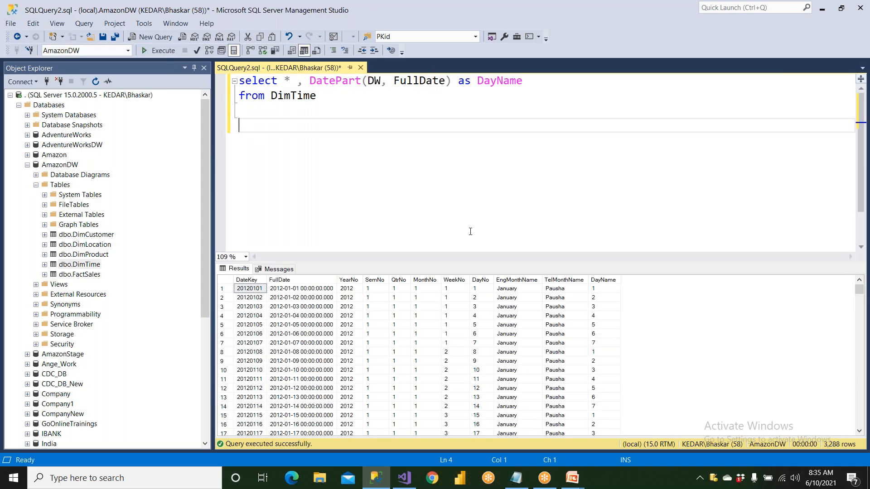
- Change the DatePart function to DateName, execute the query and check the day names against the full dates
left_click_drag(335, 82, 364, 81)
type("NAme")
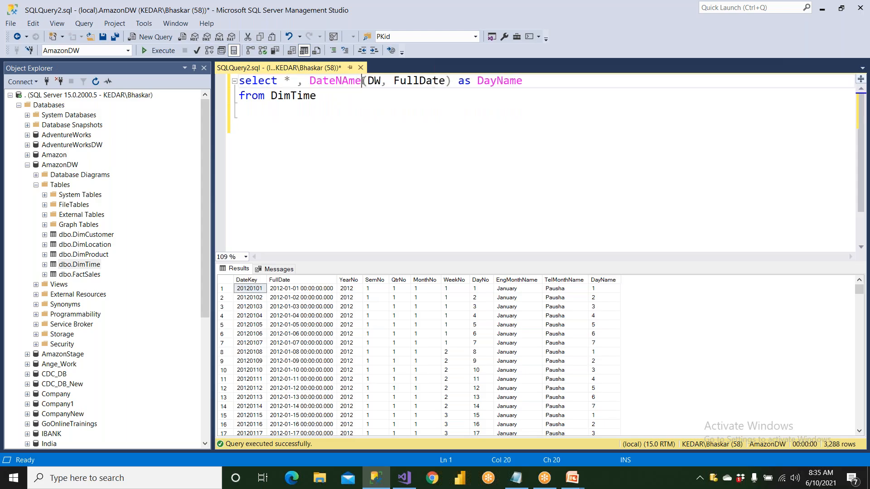
key("BackSpace")
key("BackSpace")
key("BackSpace")
type("ame")
key("F5")
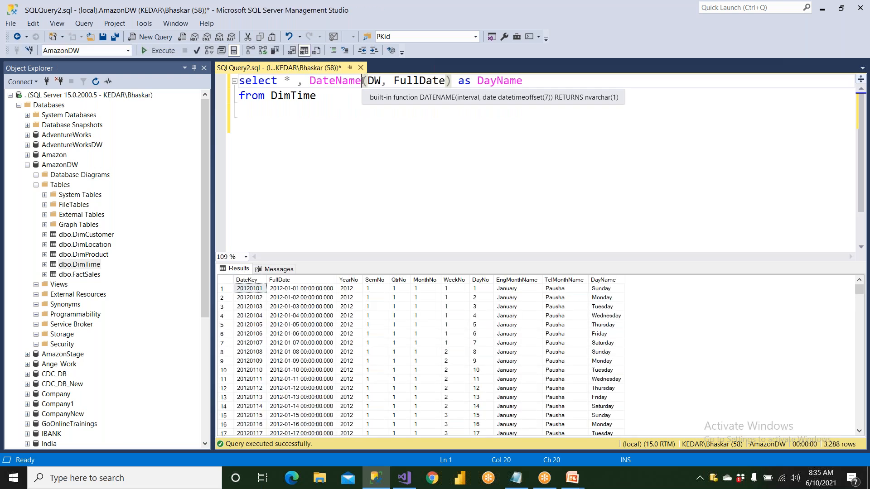
left_click(312, 289)
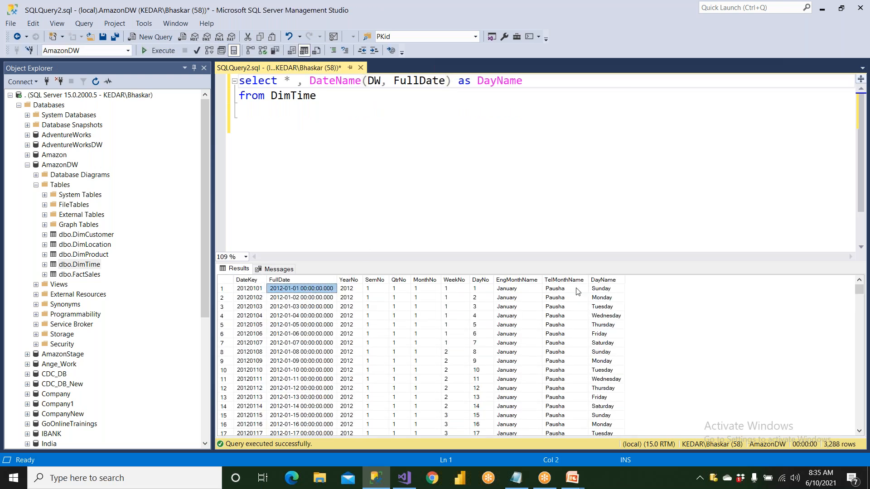
left_click(318, 298)
left_click(606, 298)
left_click(606, 325)
left_click(468, 181)
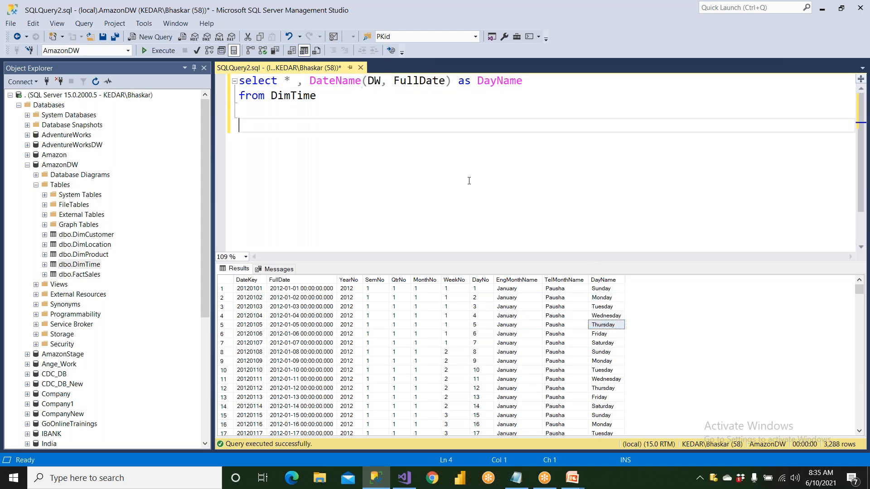
- Copy the DateName(DW, FullDate) as DayName expression into a new named calculation on the Time table in Visual Studio
left_click_drag(310, 81, 533, 79)
key("ctrl+c")
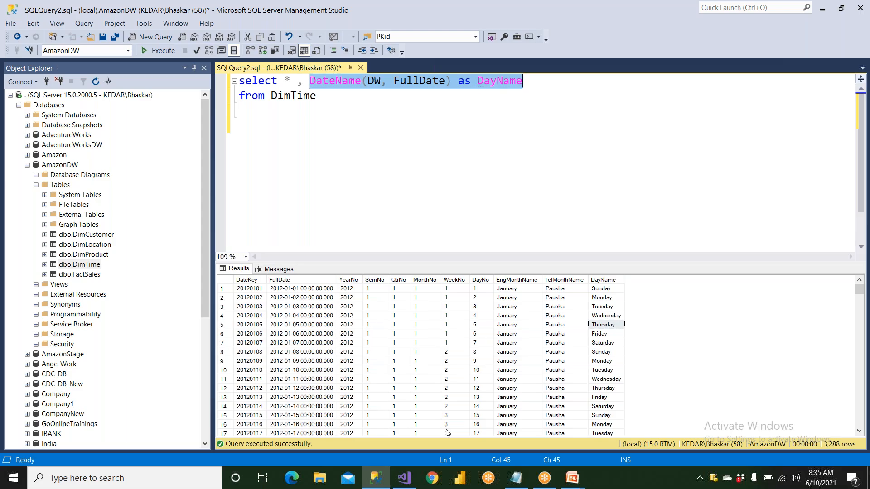
left_click(404, 478)
right_click(349, 212)
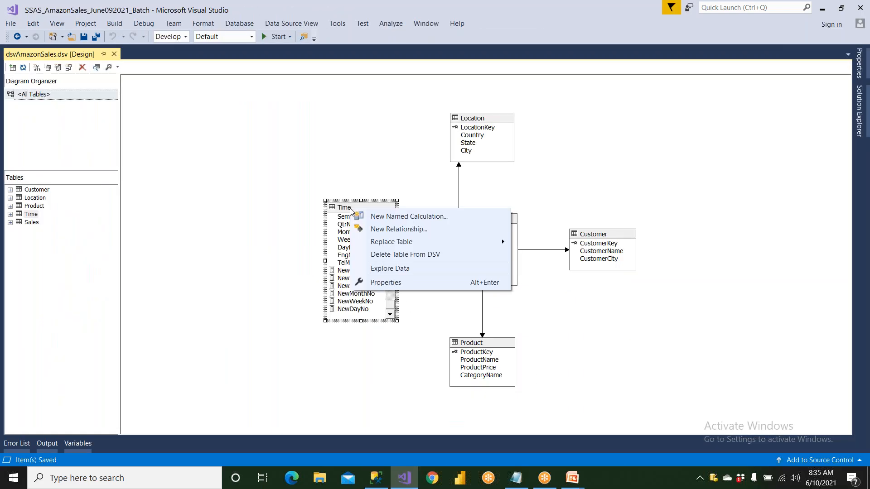
left_click(387, 217)
left_click(357, 262)
key("ctrl+v")
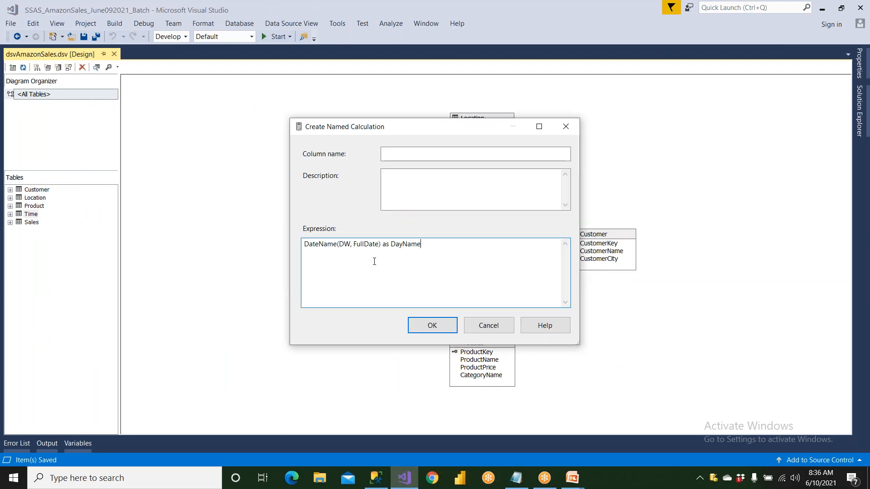
- Move the DayName alias out of the expression into the column name, confirm the calculation and save the data source view
double_click(398, 248)
key("ctrl+x")
left_click(395, 154)
key("ctrl+v")
left_click(398, 245)
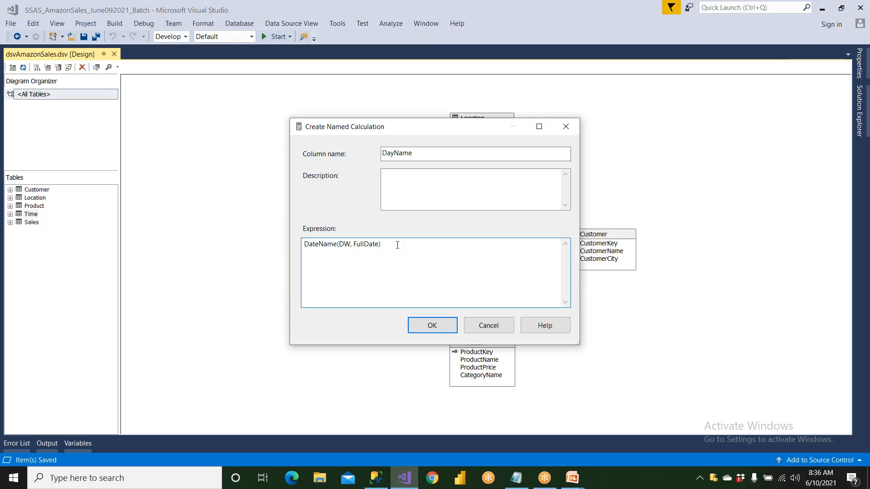
left_click(421, 327)
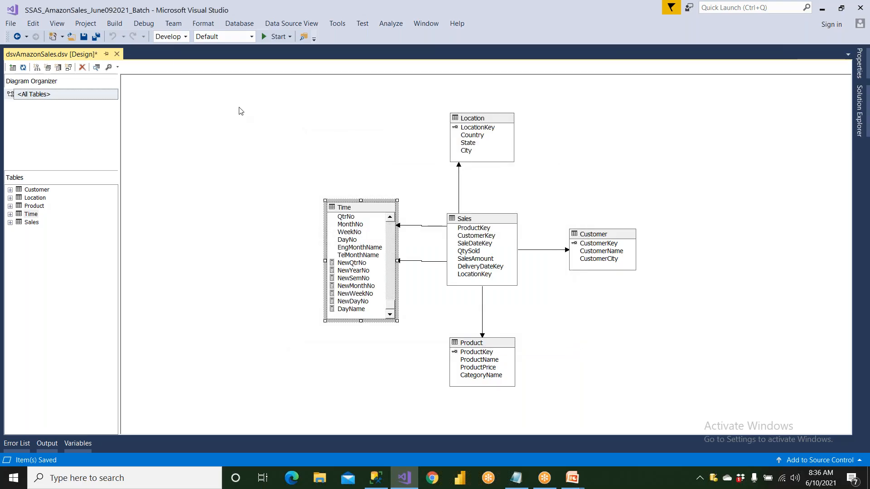
left_click(83, 38)
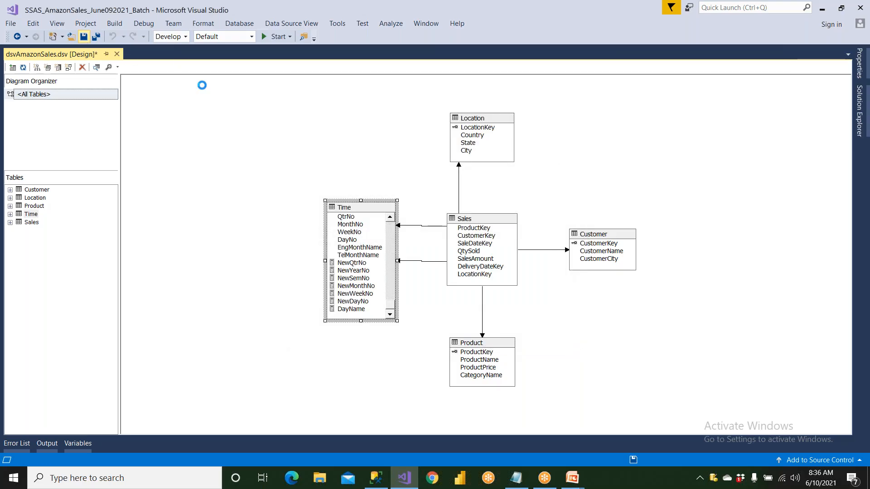
- Explore the Time table's data and examine the new named calculation columns through DayName
right_click(361, 209)
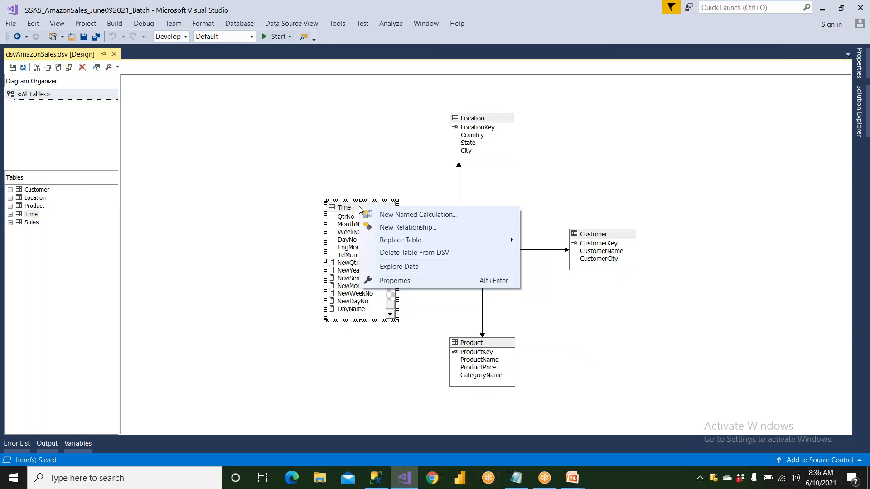
left_click(383, 267)
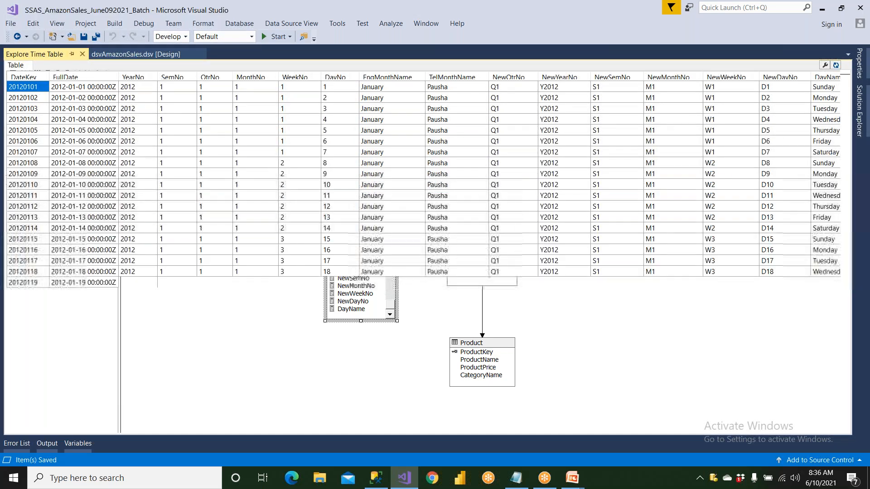
scroll(808, 91, "right", 2)
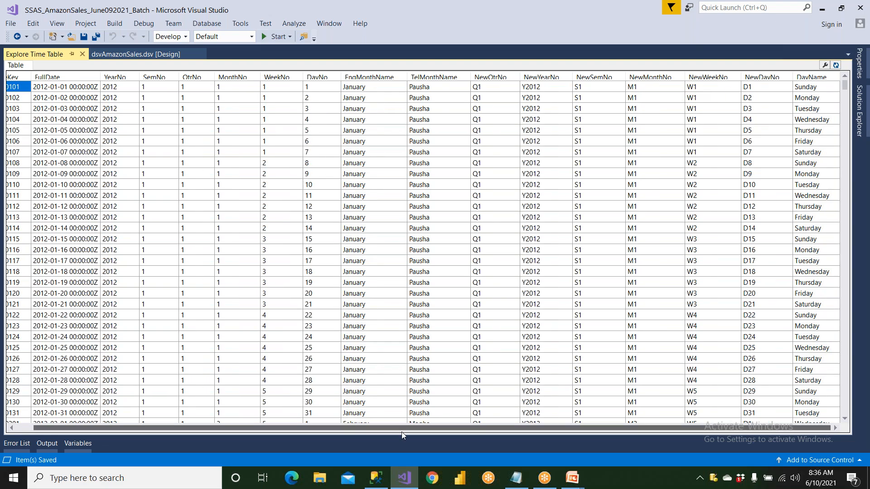
- Switch to the Management Studio query, remove the DayName column with its comma, and execute the plain DimTime select
left_click(382, 482)
left_click(344, 117)
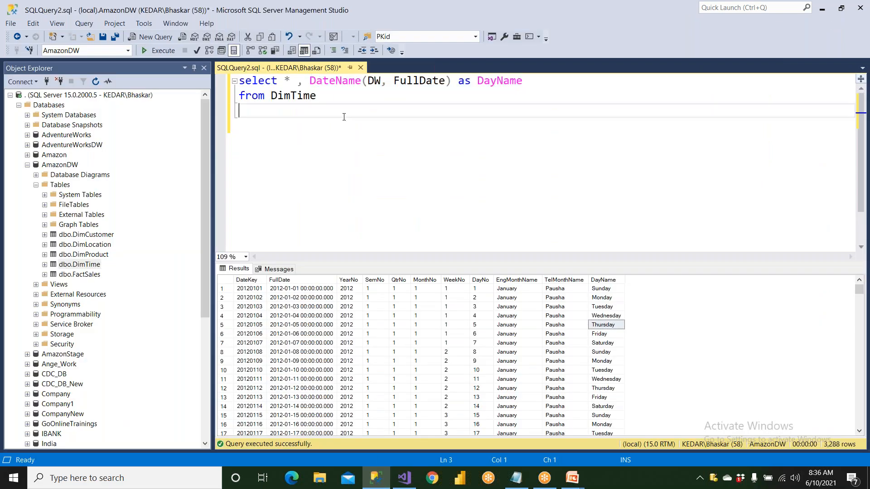
left_click_drag(299, 87, 539, 84)
key("ctrl+x")
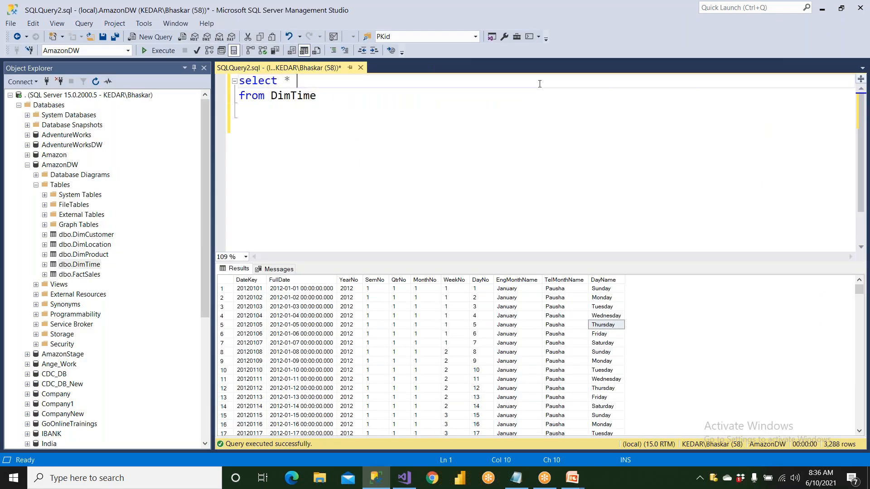
left_click(175, 51)
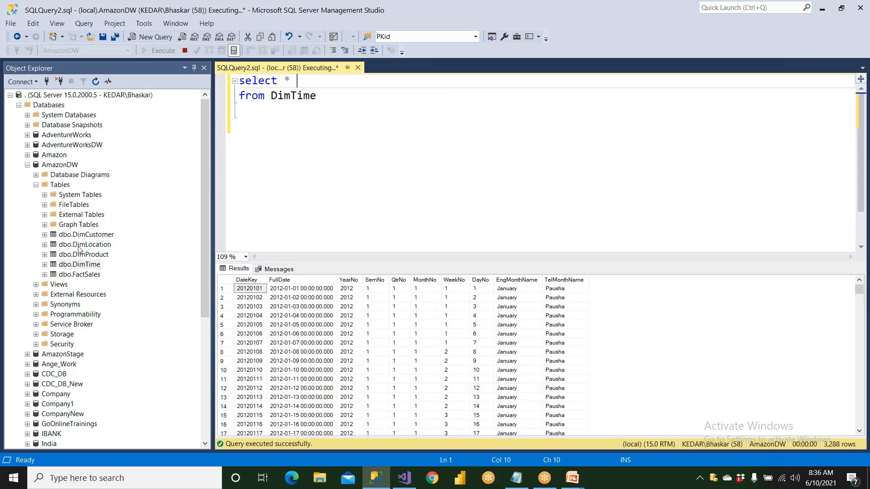
- Refresh the AmazonDW database in Management Studio and expand its DimTime table to examine the stored columns
left_click(58, 166)
left_click(95, 81)
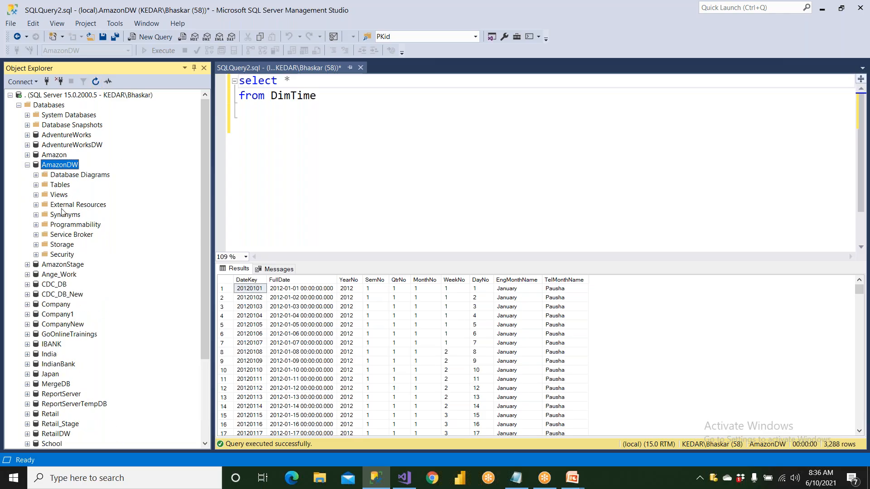
double_click(60, 186)
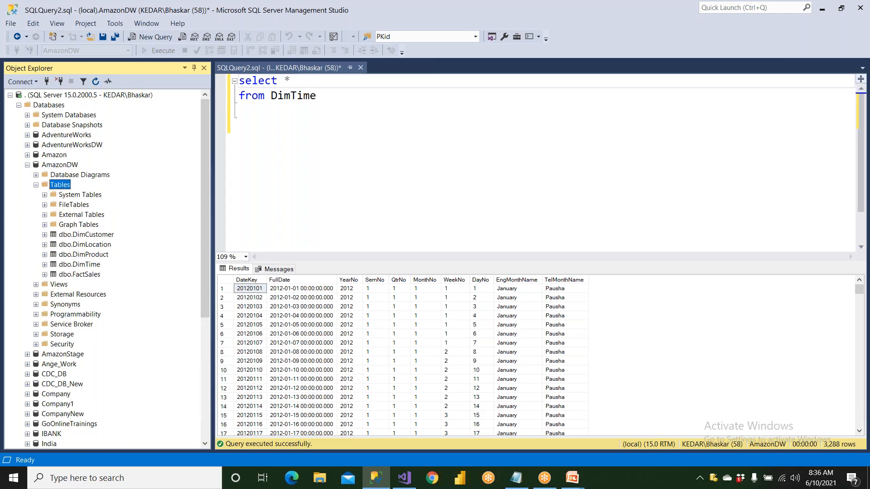
double_click(93, 266)
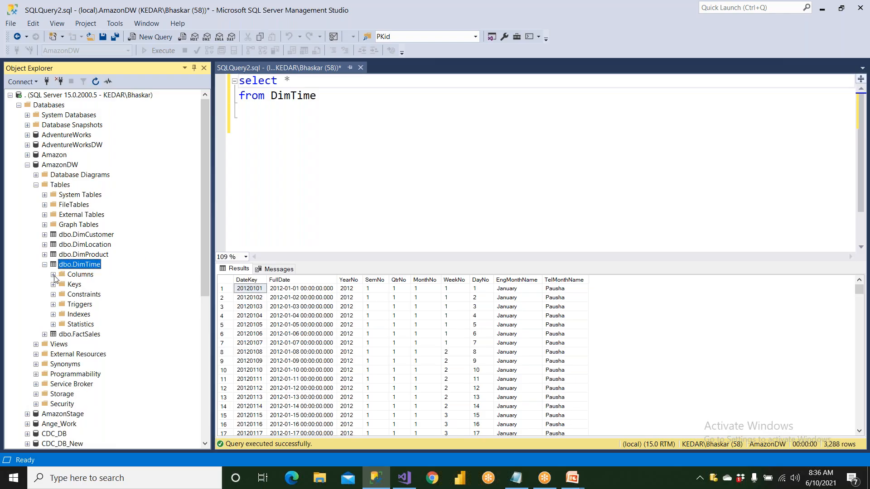
left_click(53, 274)
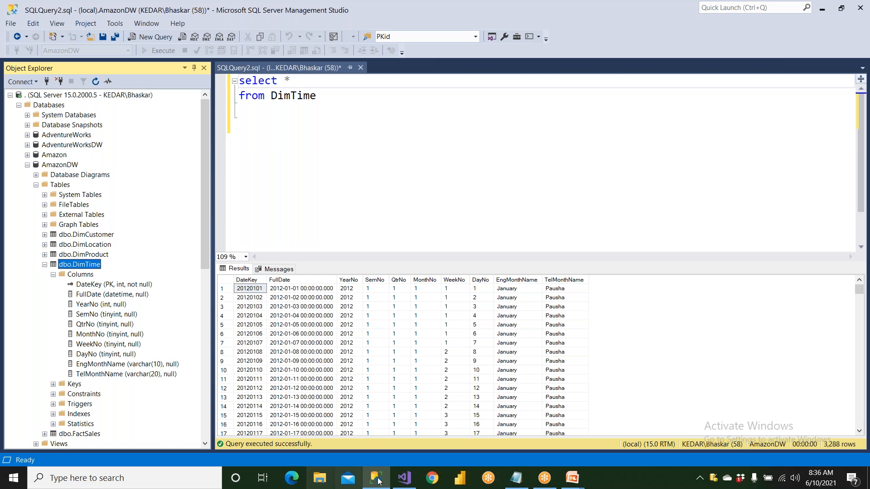
- Switch to Visual Studio, close the Time table data view, and select CustomerName in the data source view's Customer table
left_click(414, 478)
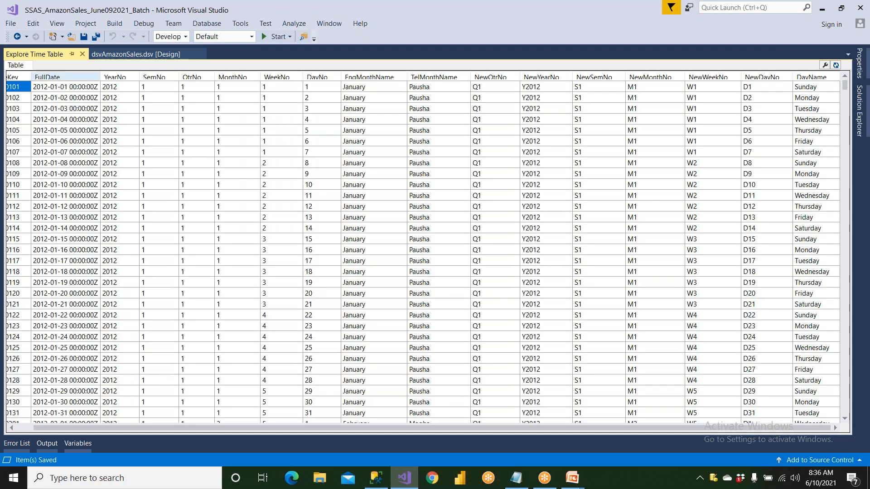
left_click(83, 54)
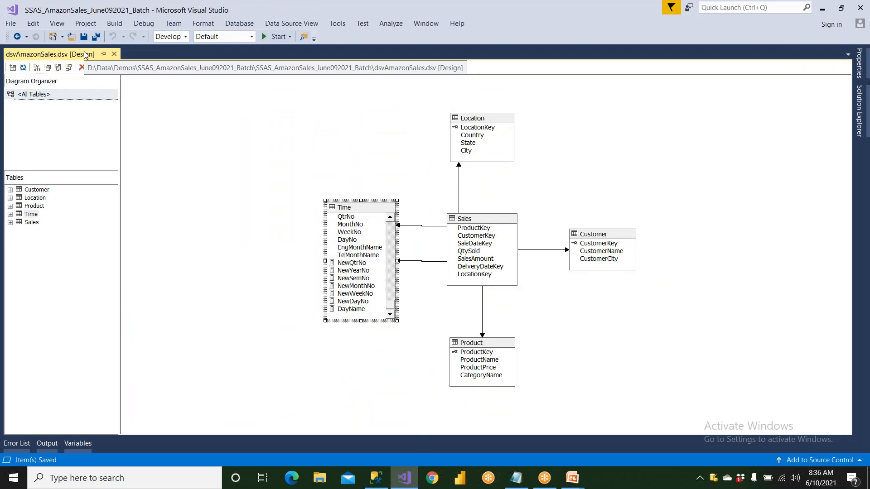
left_click(615, 253)
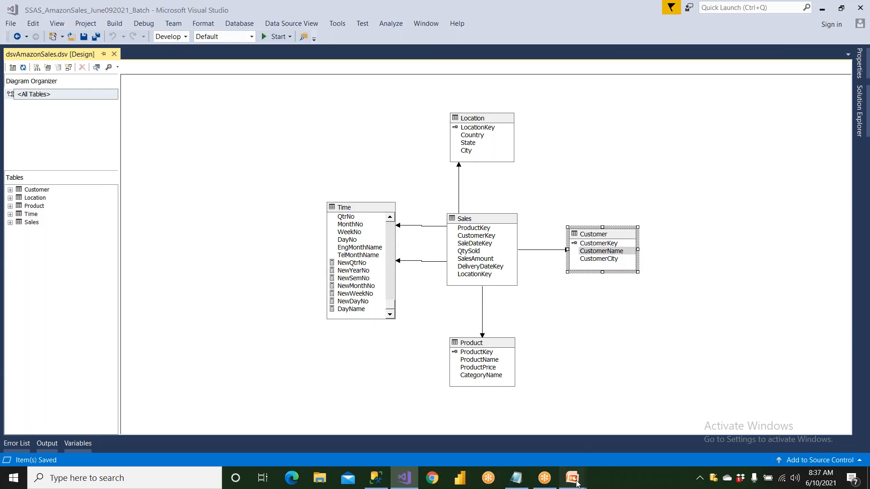
- Switch to the PowerPoint slide show and advance to the Why Data Source View slide
mouse_move(572, 477)
left_click(597, 444)
key("Right")
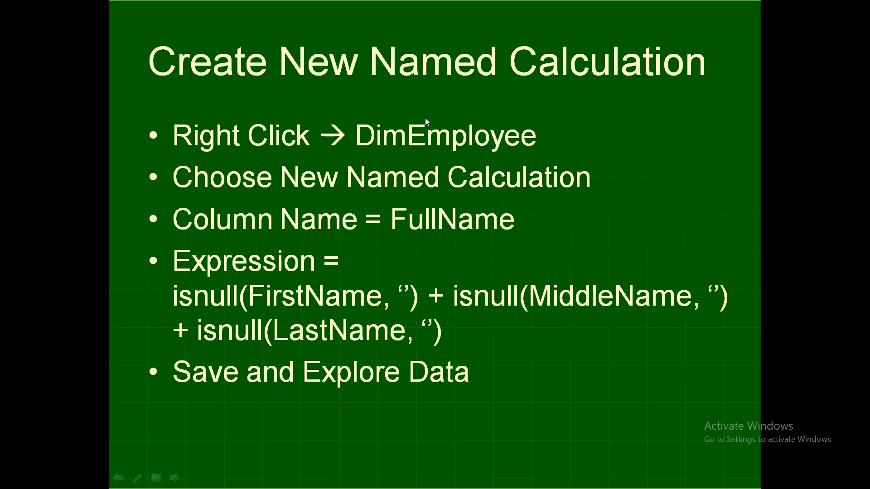
key("Right")
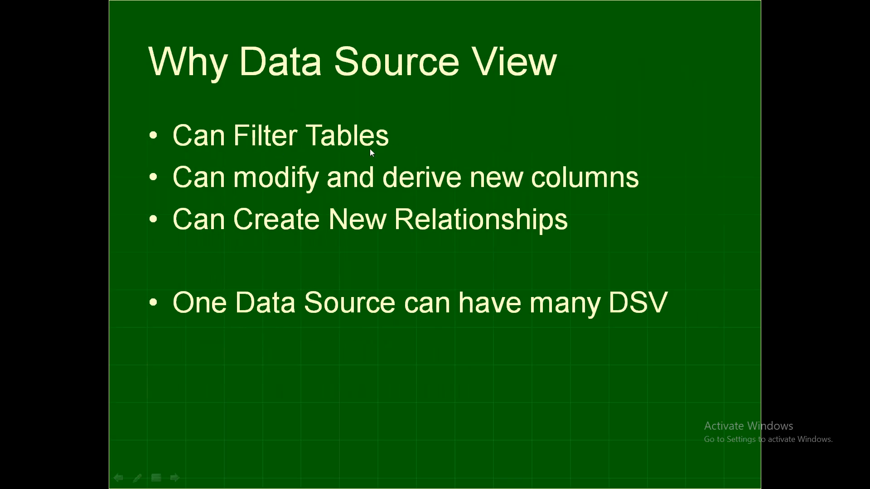
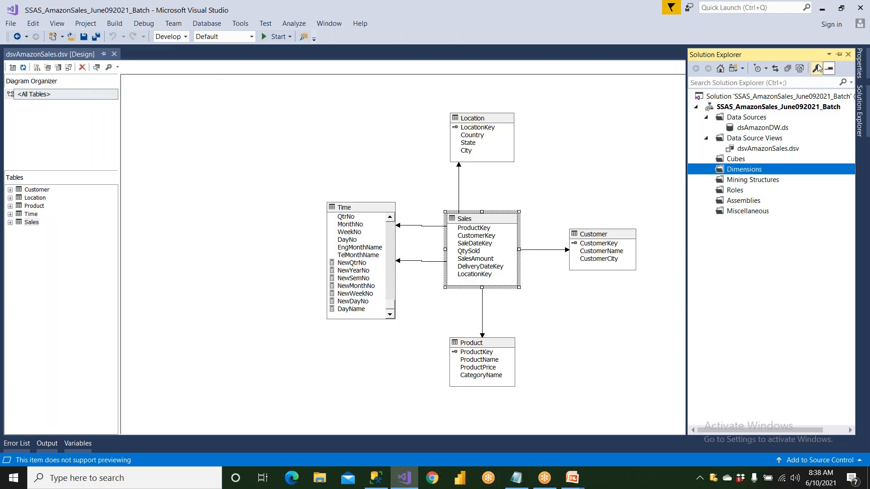
- Pin Solution Explorer in Visual Studio, close it, and reopen it
left_click(839, 54)
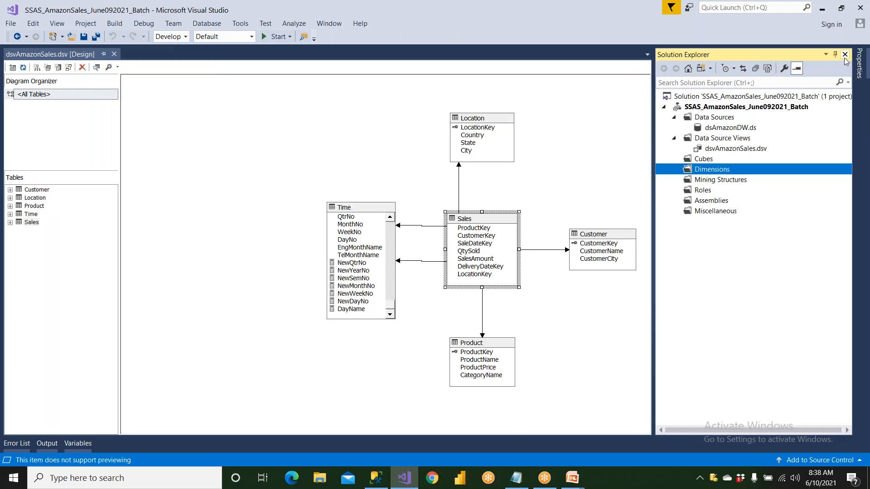
left_click(845, 55)
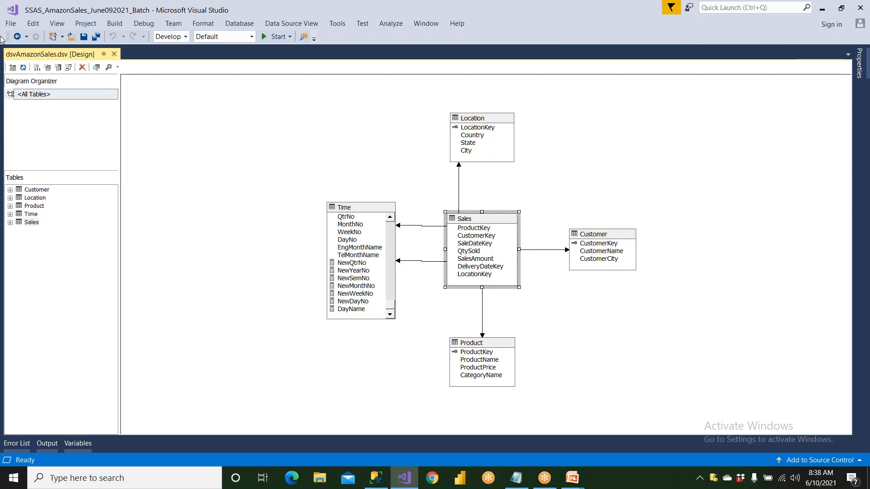
left_click(60, 23)
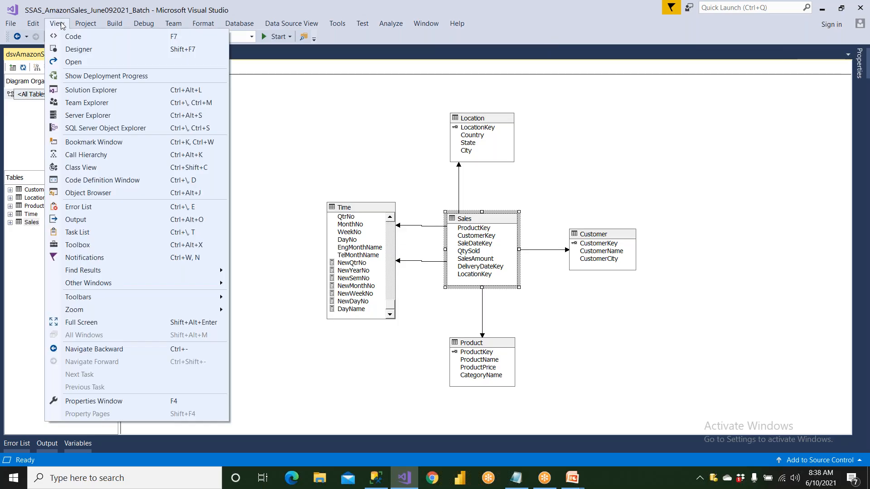
left_click(74, 93)
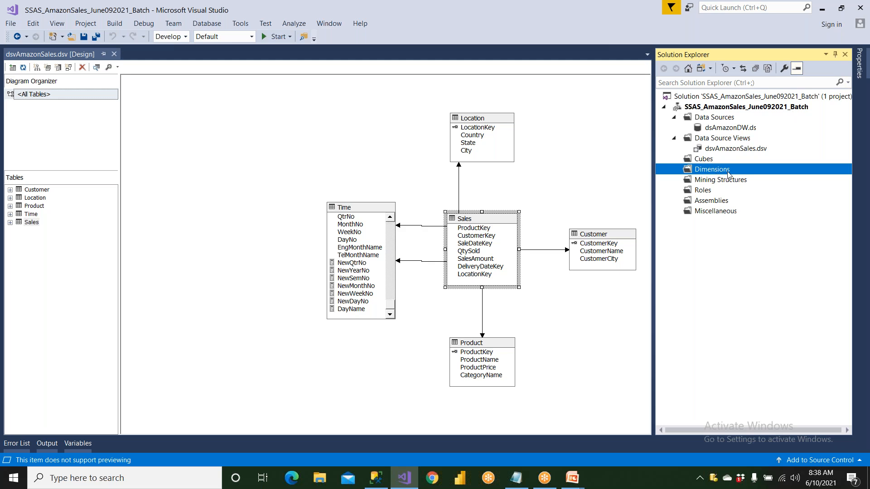
left_click(709, 161)
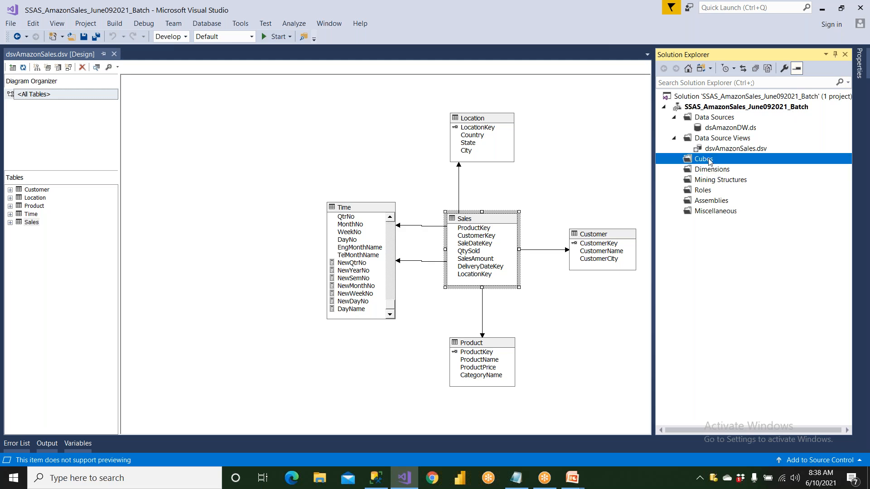
left_click(721, 182)
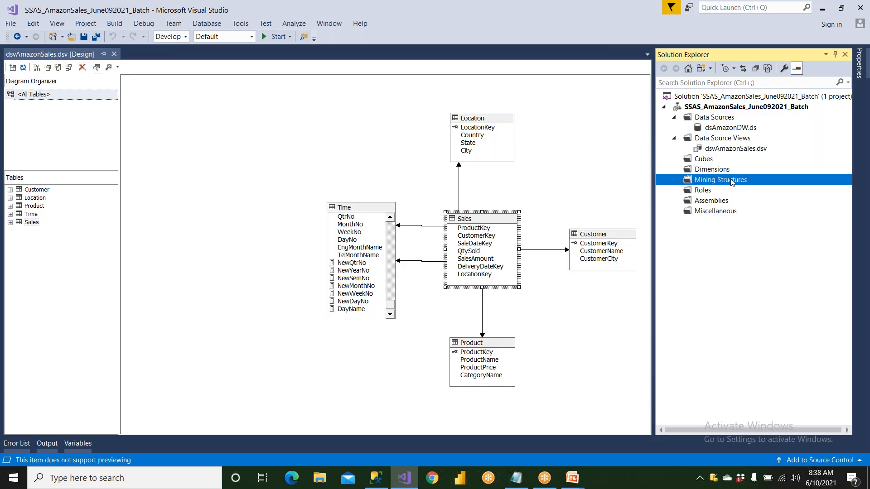
left_click(705, 163)
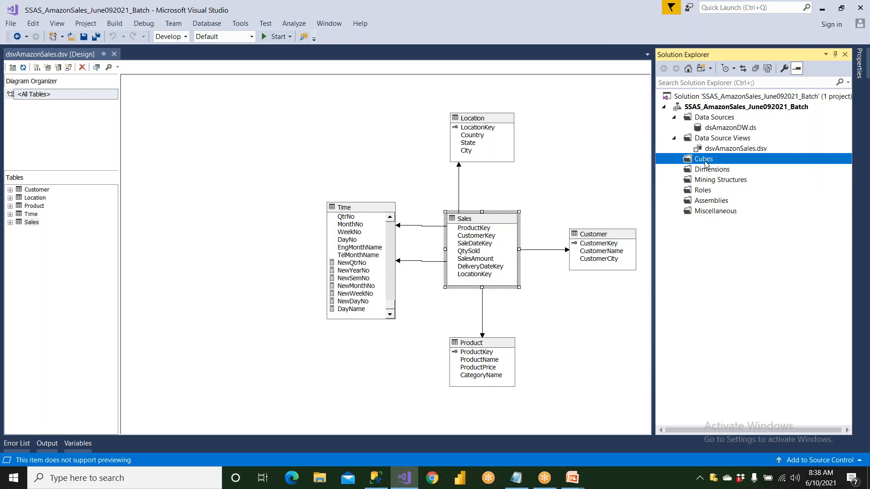
right_click(704, 163)
left_click(701, 171)
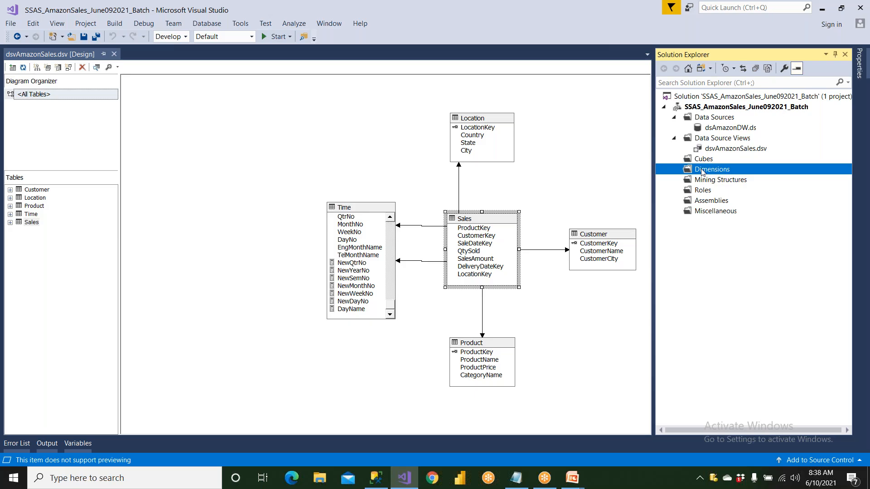
- Start a new cube in the project with the Cube Wizard, using existing tables as the creation method
left_click(703, 162)
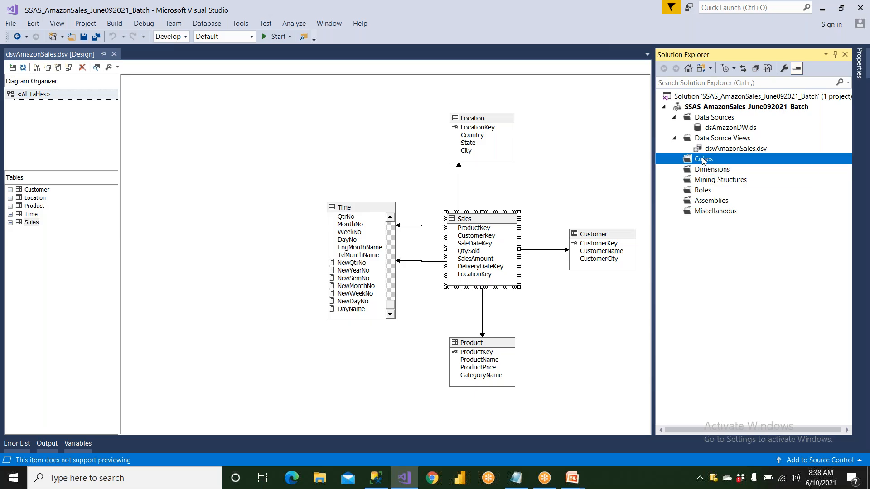
right_click(703, 161)
left_click(729, 166)
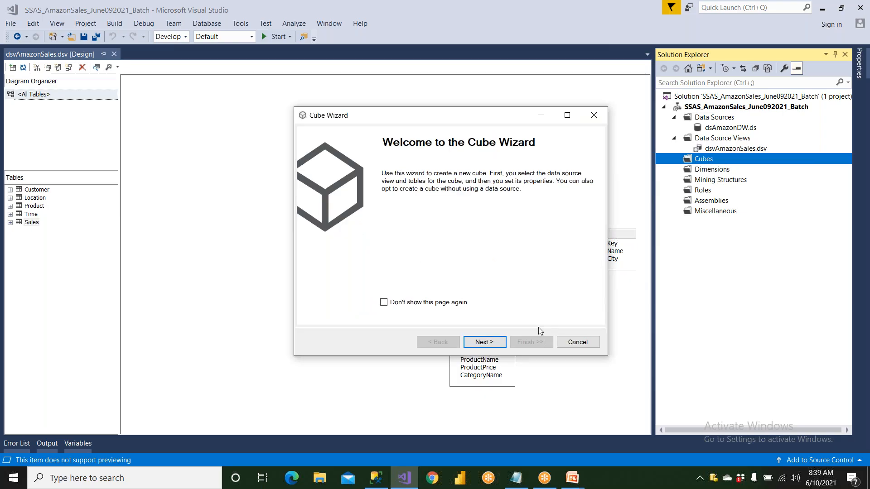
left_click(498, 343)
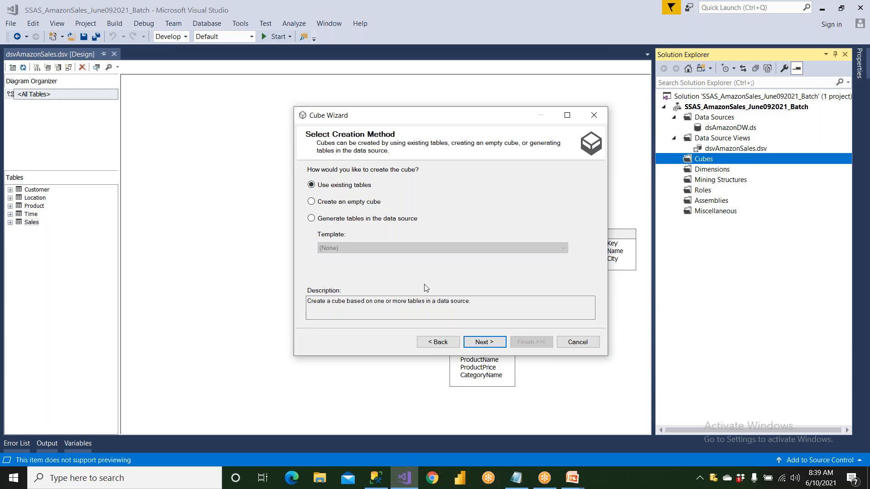
left_click(494, 343)
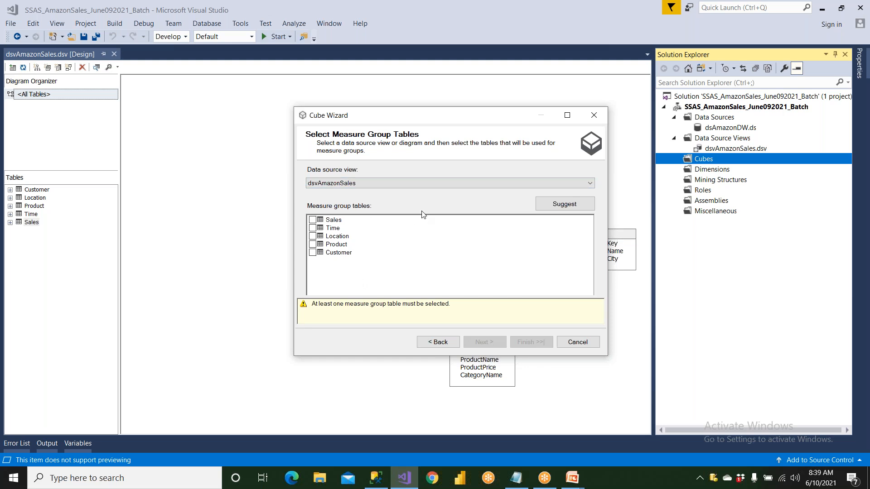
- Request suggested measure group tables, leave only Sales selected, and continue to the measure selection
left_click(552, 205)
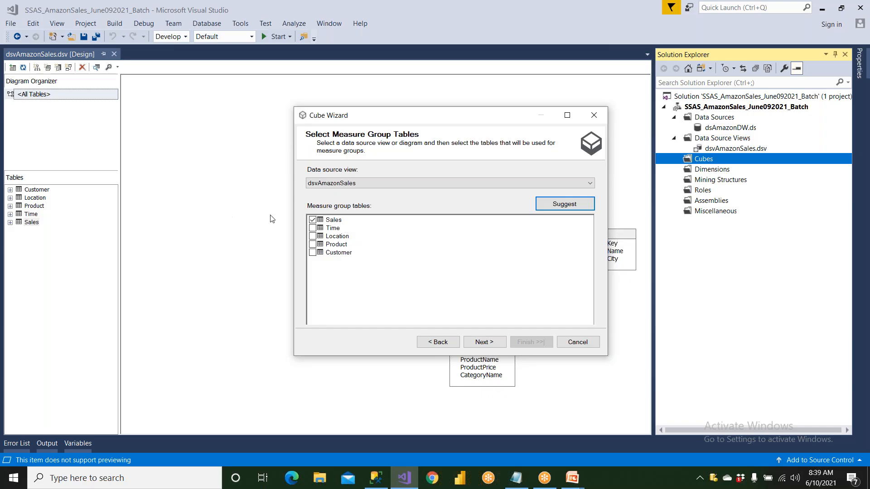
left_click(312, 219)
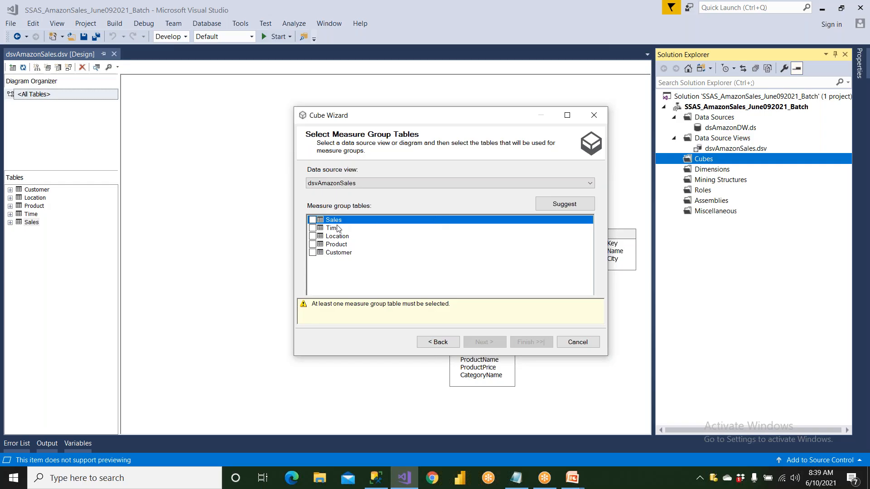
left_click(313, 221)
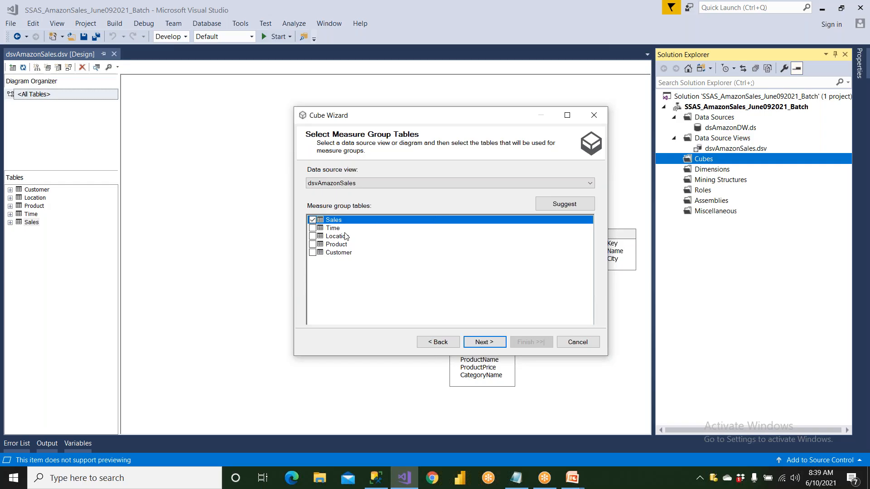
left_click(479, 341)
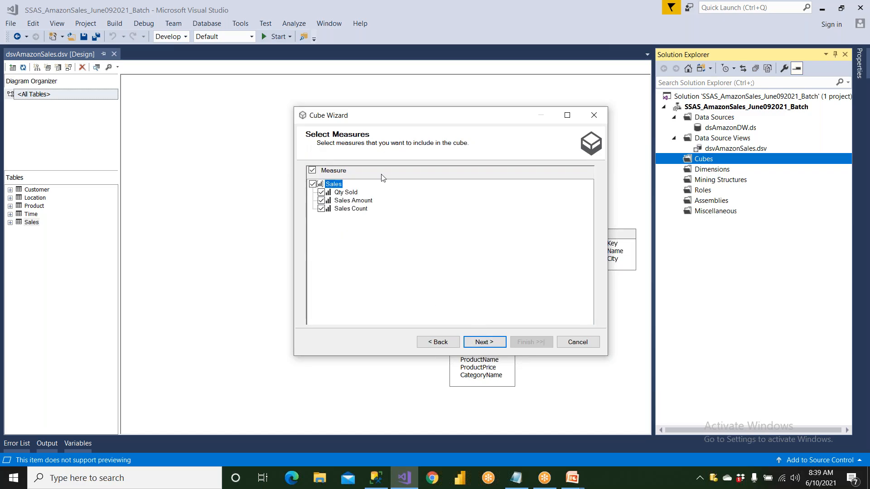
- Switch to the Management Studio query, replace DimTime with FactSales, and execute the select
left_click(376, 480)
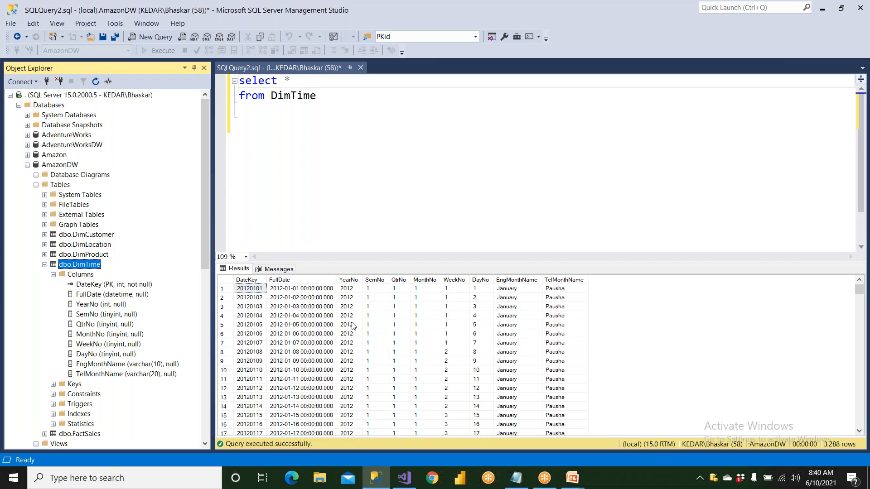
double_click(290, 95)
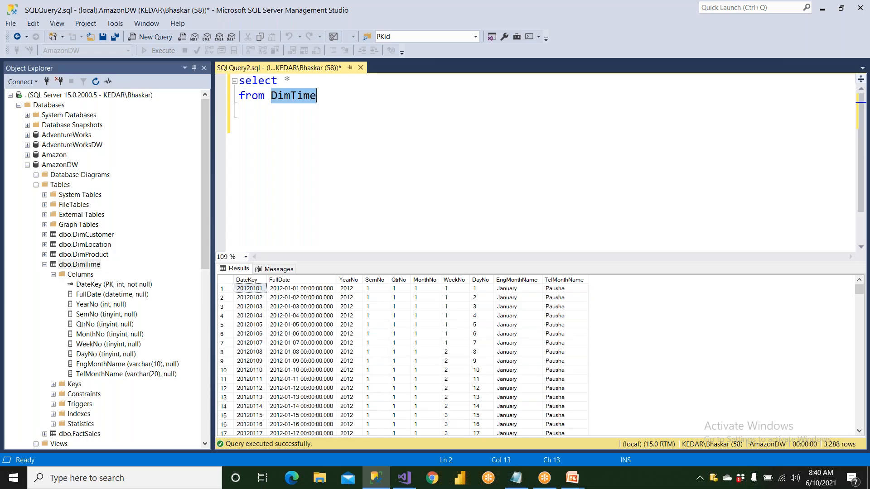
type("Fact")
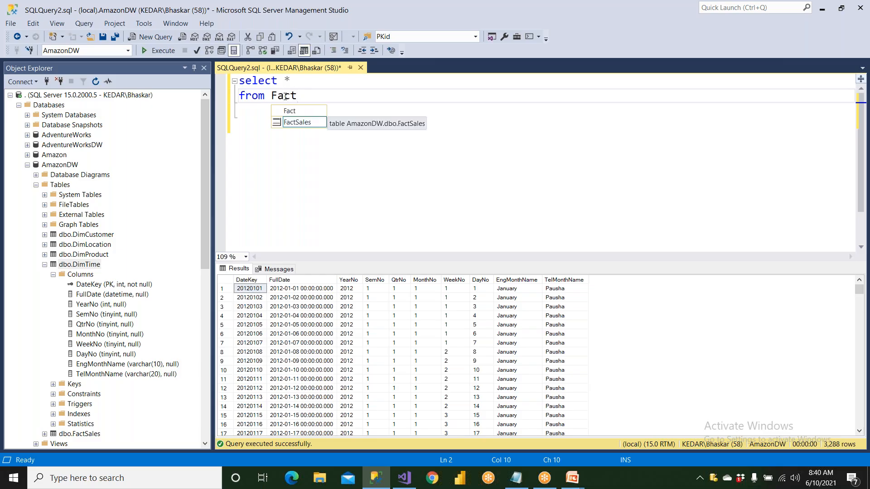
left_click(303, 125)
double_click(303, 123)
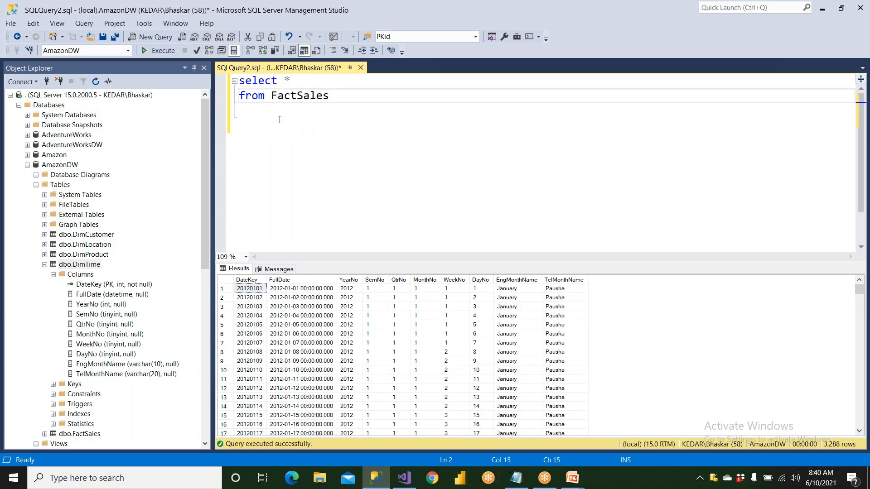
left_click(169, 53)
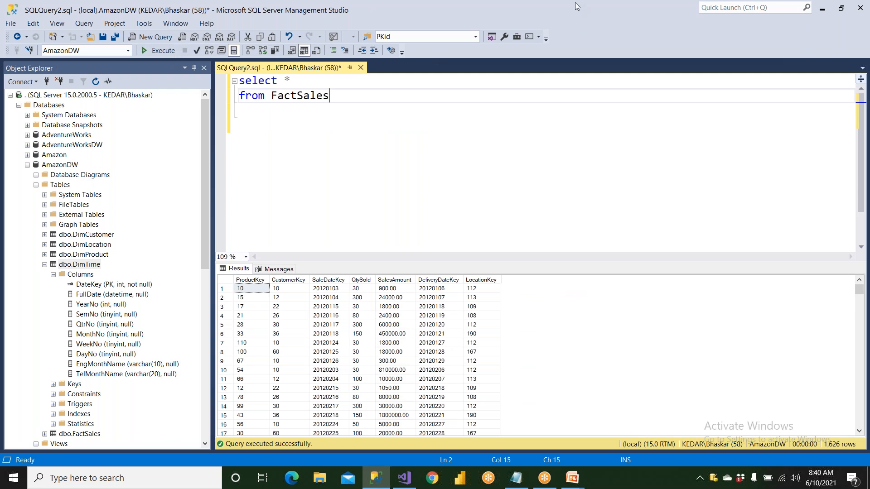
- Annotate the query results with the pen, circling QtySold and SalesAmount and linking both columns to a handwritten SUM/AVG label
key("ctrl+shift+d")
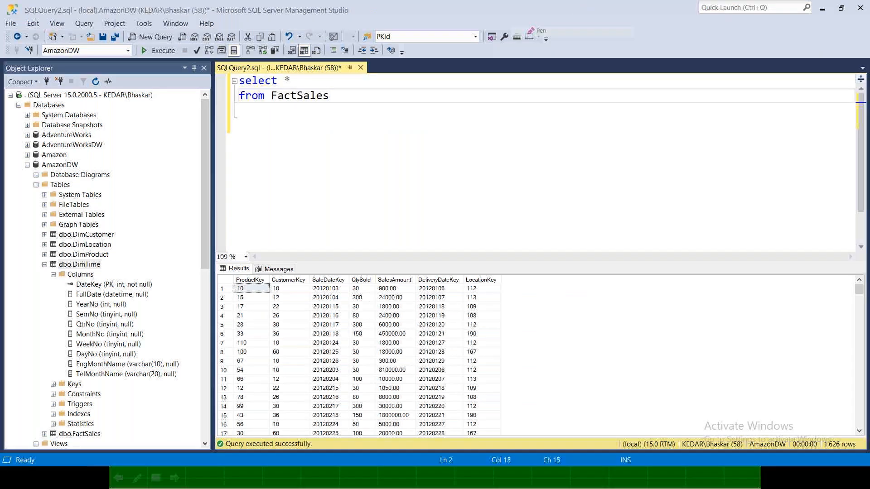
mouse_move(363, 246)
left_mouse_down()
mouse_move(356, 299)
mouse_move(370, 351)
left_mouse_up()
mouse_move(380, 320)
left_mouse_down()
mouse_move(370, 246)
mouse_move(395, 362)
mouse_move(401, 252)
mouse_move(376, 183)
left_mouse_up()
mouse_move(386, 149)
left_mouse_down()
mouse_move(386, 178)
mouse_move(408, 149)
mouse_move(420, 149)
left_mouse_up()
left_click(442, 157)
mouse_move(422, 114)
left_mouse_down()
mouse_move(436, 167)
mouse_move(472, 135)
mouse_move(496, 156)
left_mouse_up()
left_click_drag(398, 266, 383, 188)
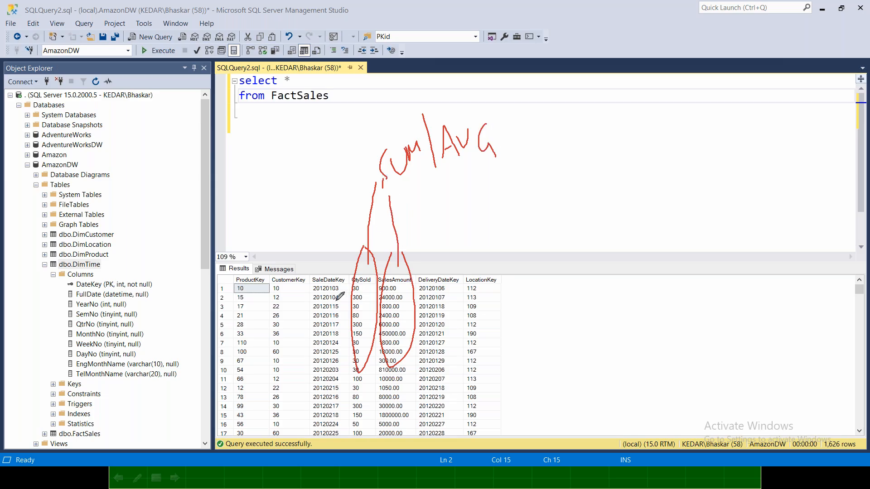
- Cross out the ProductKey, CustomerKey, SaleDateKey, DeliveryDateKey and LocationKey columns with the pen
mouse_move(238, 286)
left_mouse_down()
mouse_move(256, 304)
mouse_move(339, 301)
mouse_move(327, 310)
left_mouse_up()
left_click_drag(434, 290, 449, 303)
mouse_move(443, 285)
left_mouse_down()
mouse_move(441, 305)
mouse_move(495, 306)
mouse_move(480, 332)
left_mouse_up()
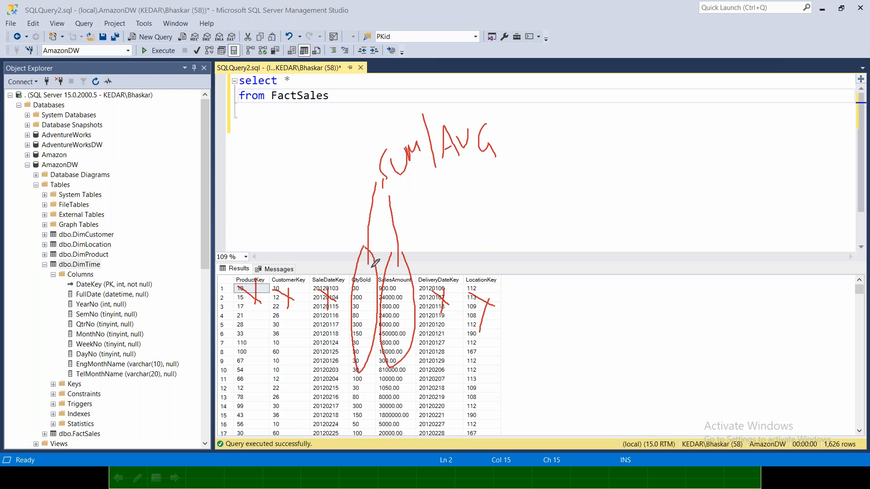
- Draw a line from SalesAmount to a handwritten fact/measure label and circle the FactSales table name in the query
mouse_move(402, 230)
left_mouse_down()
mouse_move(486, 209)
mouse_move(505, 159)
mouse_move(521, 162)
left_mouse_up()
left_click_drag(503, 198, 553, 202)
mouse_move(566, 189)
left_mouse_down()
mouse_move(581, 197)
mouse_move(592, 185)
left_mouse_up()
mouse_move(590, 133)
left_mouse_down()
mouse_move(597, 192)
mouse_move(630, 182)
mouse_move(640, 165)
mouse_move(674, 183)
mouse_move(656, 175)
mouse_move(694, 164)
left_mouse_up()
mouse_move(272, 114)
left_mouse_down()
mouse_move(315, 114)
mouse_move(355, 93)
mouse_move(274, 87)
mouse_move(290, 120)
left_mouse_up()
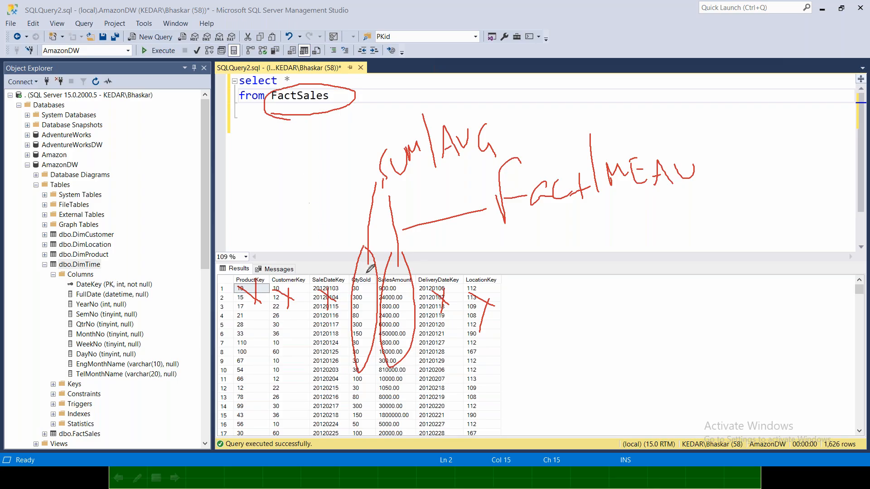
- Retrace the pen lines above QtySold and SalesAmount, circle and underline FactSales again, and clear the annotations
left_click_drag(369, 277, 369, 227)
left_click_drag(400, 266, 408, 227)
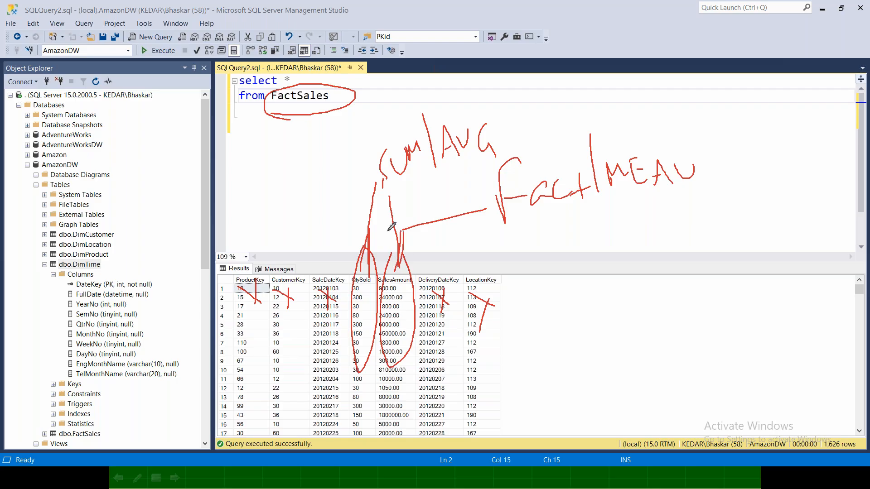
mouse_move(274, 109)
left_mouse_down()
mouse_move(297, 111)
mouse_move(361, 91)
mouse_move(262, 104)
mouse_move(318, 122)
left_mouse_up()
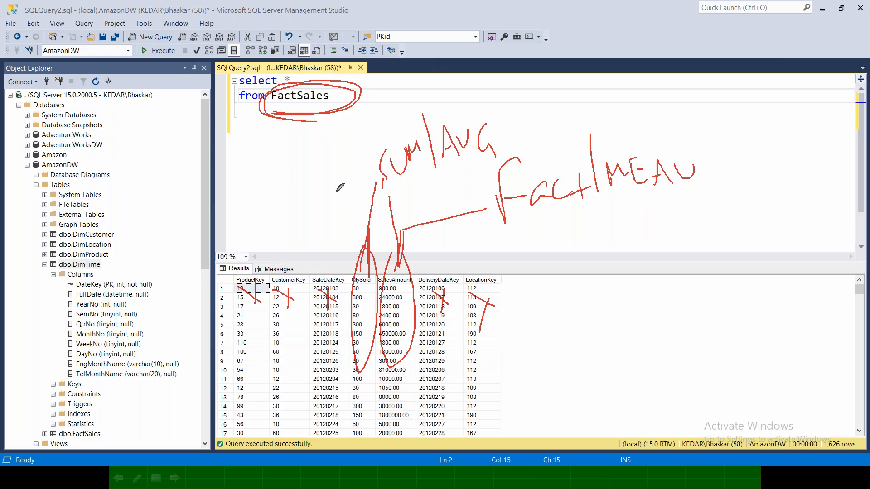
left_click_drag(372, 264, 370, 221)
mouse_move(281, 113)
left_mouse_down()
mouse_move(349, 104)
mouse_move(331, 73)
mouse_move(327, 120)
left_mouse_up()
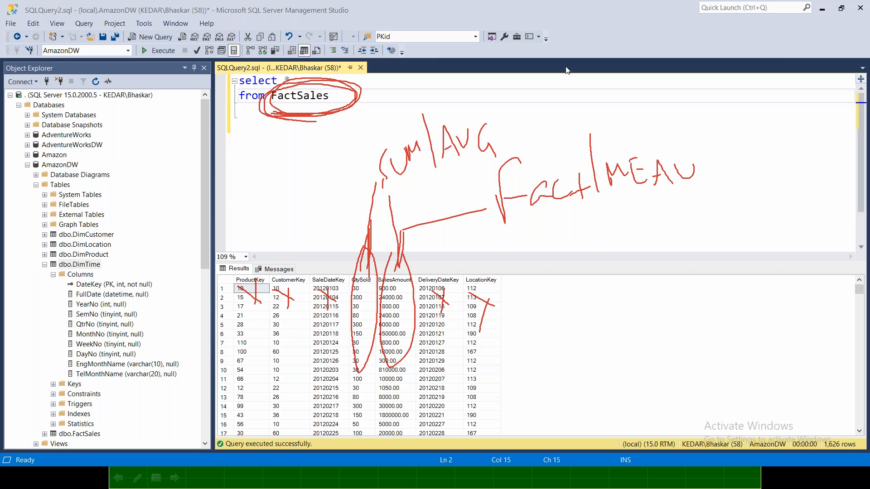
key("Escape")
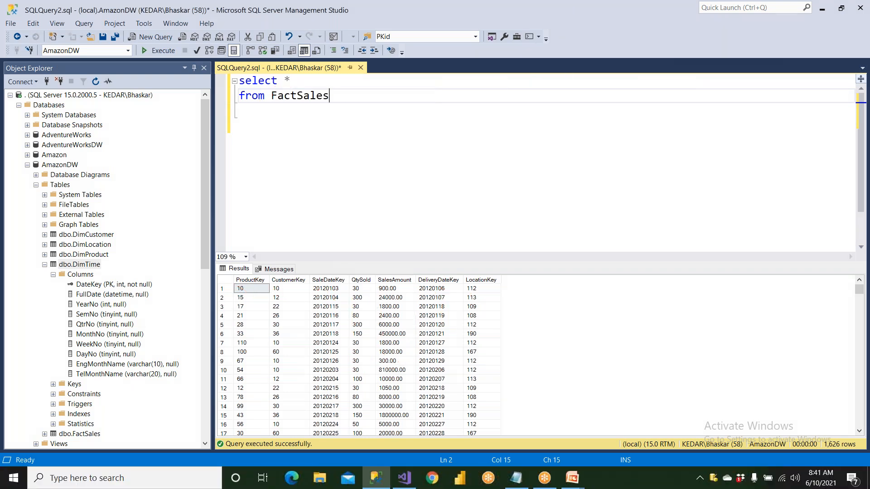
- Switch to the Cube Wizard in Visual Studio and accept Qty Sold, Sales Amount and Sales Count as the cube's measures
left_click(404, 478)
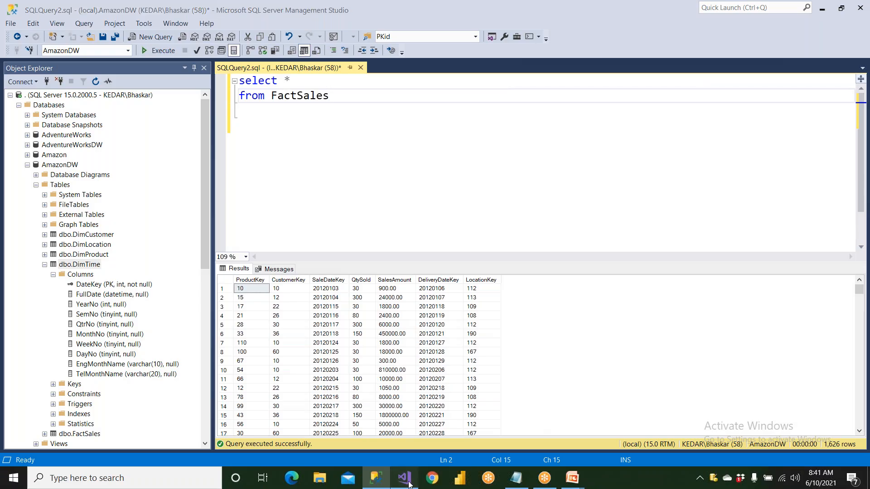
left_click(348, 209)
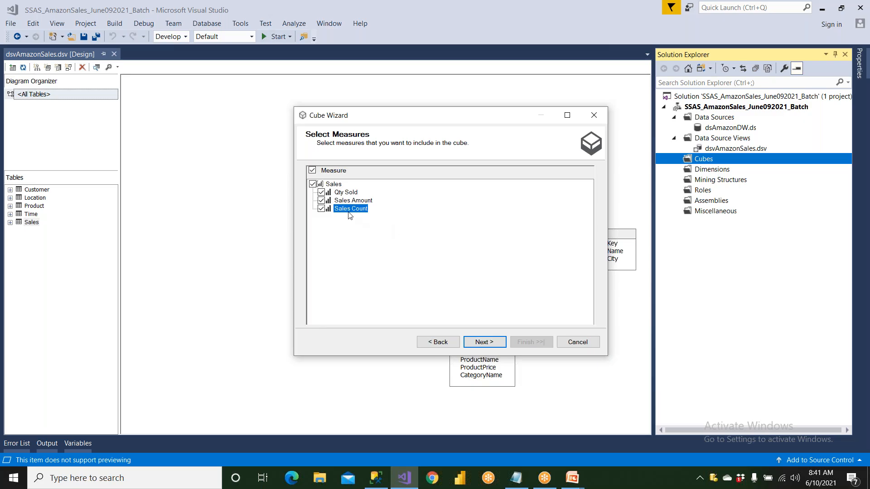
left_click(322, 211)
left_click(321, 201)
left_click(378, 477)
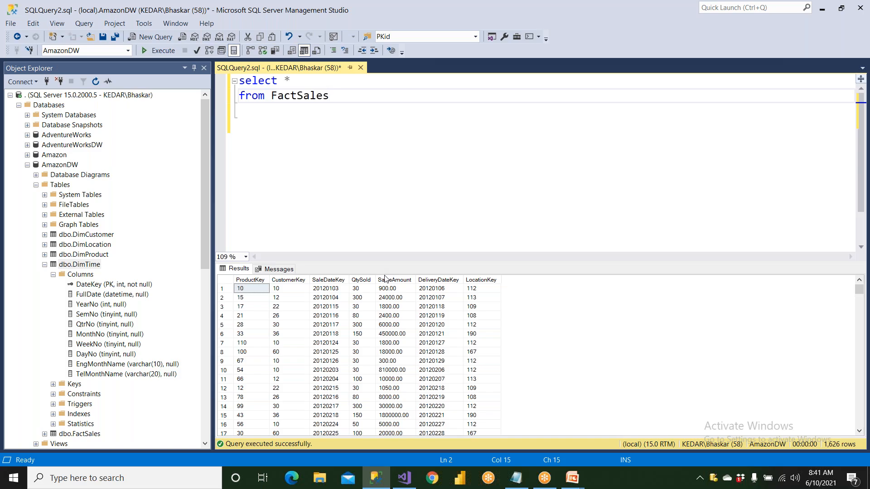
key("alt+Tab")
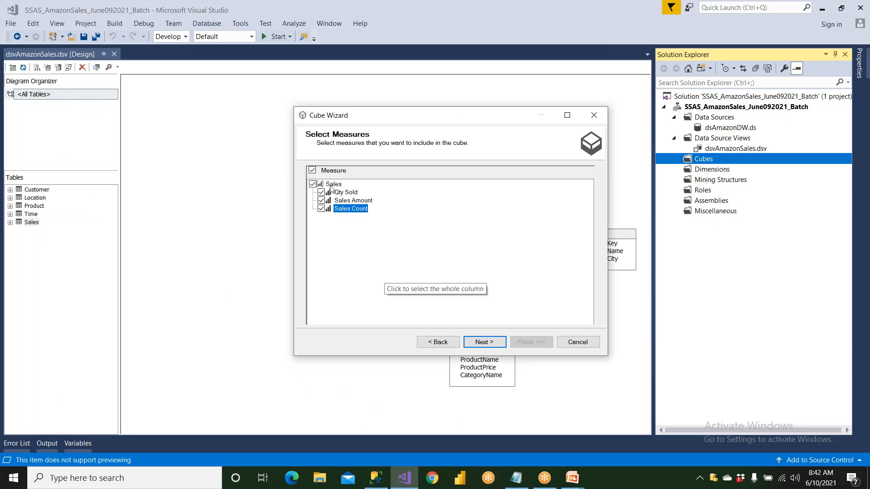
left_click(469, 341)
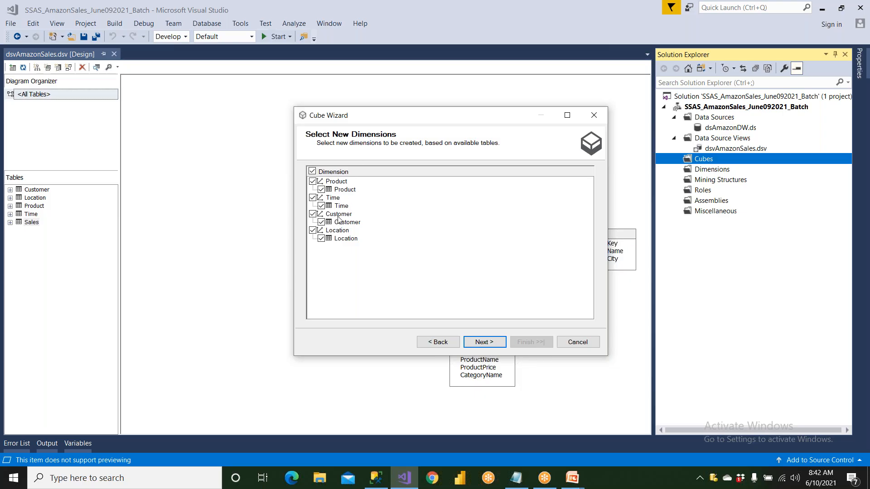
- Include all four new dimensions, Product, Time, Customer and Location, in the cube and continue to the wizard's last page
left_click(312, 171)
left_click(312, 171)
left_click(313, 181)
left_click(313, 198)
left_click(313, 214)
left_click(313, 171)
left_click(485, 342)
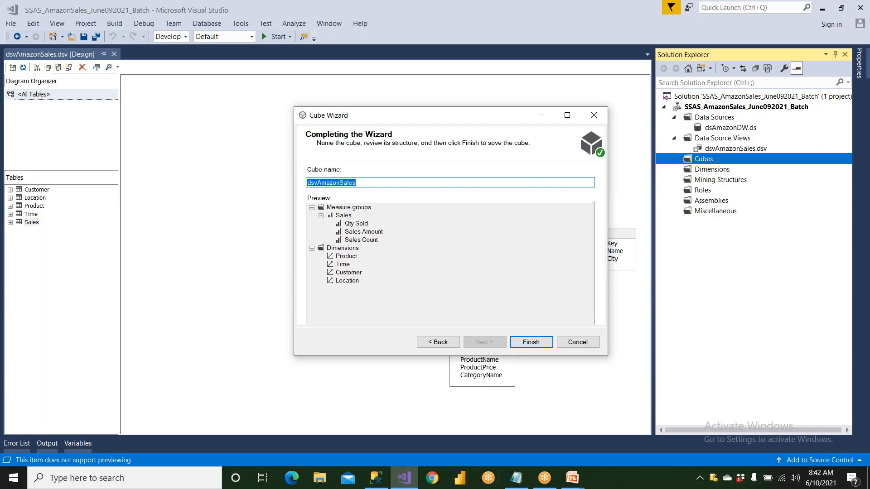
- Name the cube AmazonSalesCube
type("Cub")
type("Ama")
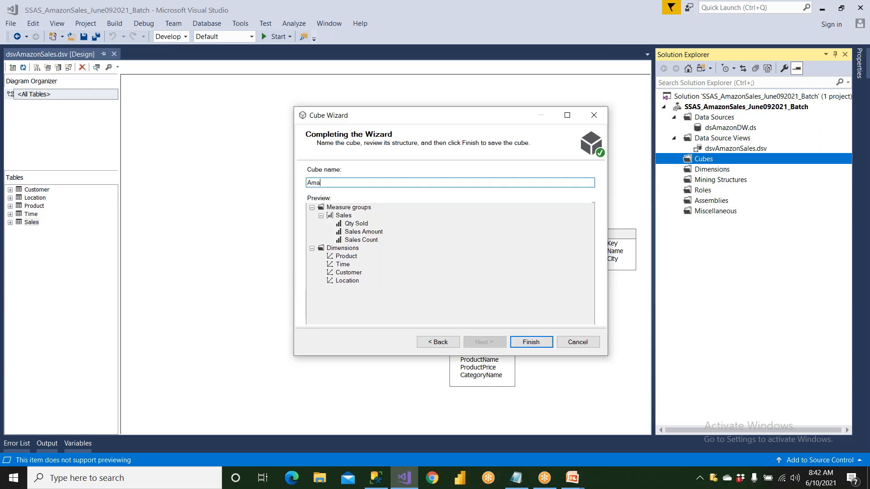
type("zonSalesCube")
- Review the measure groups and dimensions in the wizard's preview and finish creating the cube
left_click(321, 215)
left_click(312, 207)
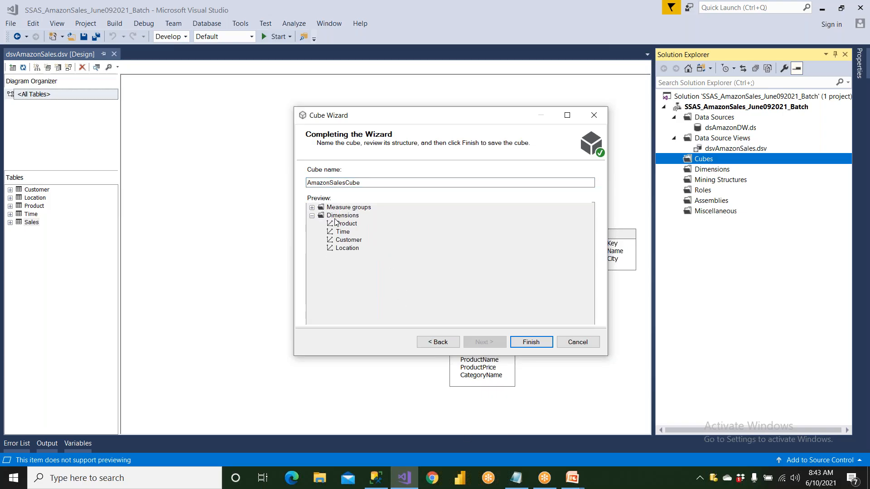
left_click(354, 216)
left_click(312, 207)
left_click(352, 209)
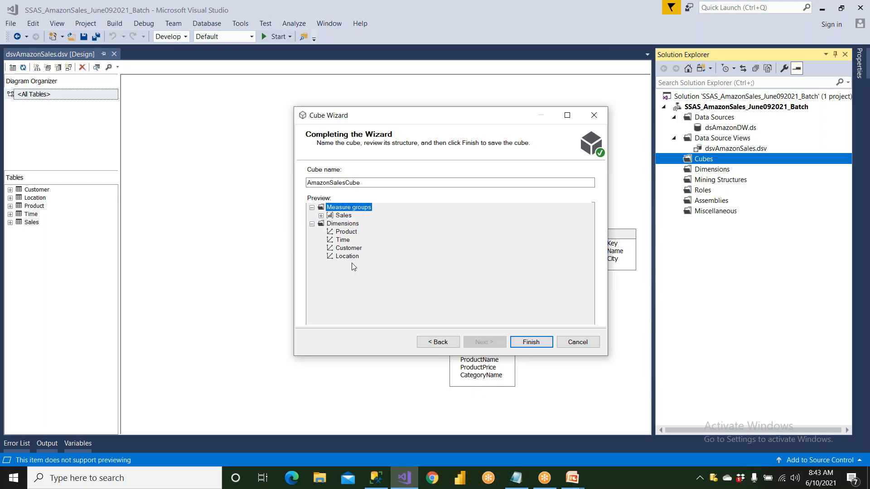
left_click(321, 216)
left_click(321, 216)
left_click(321, 216)
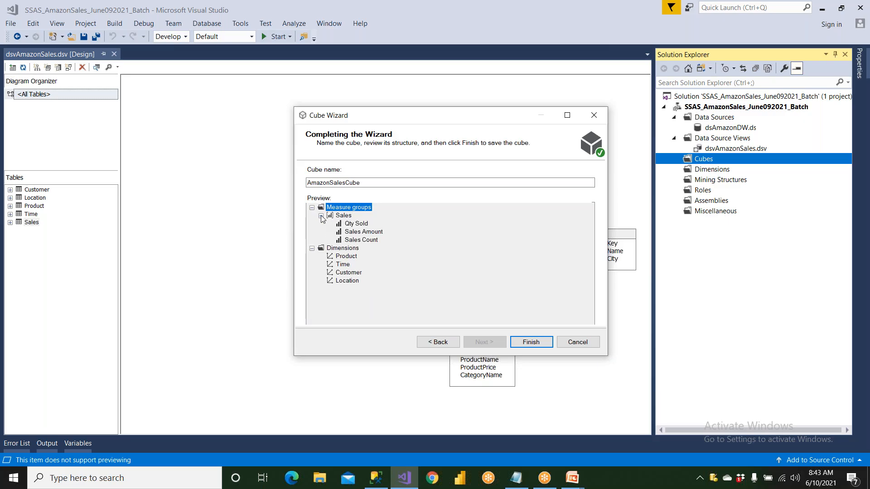
left_click(522, 342)
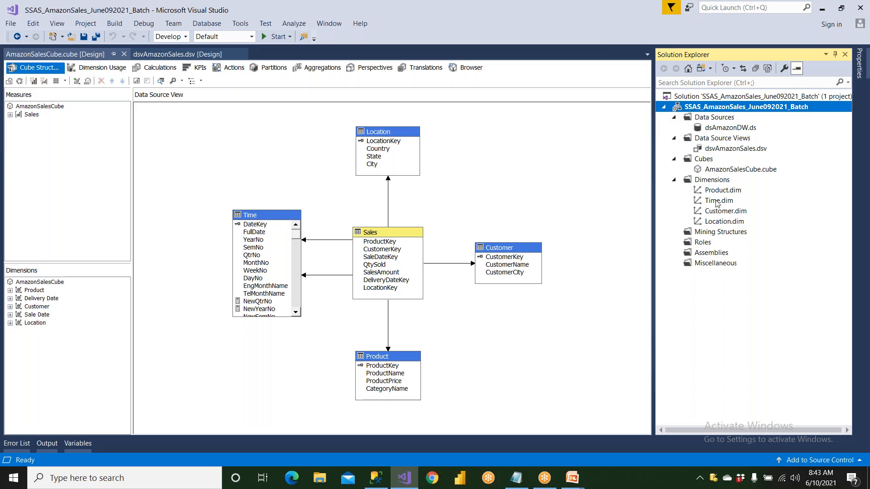
- Open the dsvAmazonSales data source view and examine its Location, Sales, Time and Customer tables
double_click(728, 152)
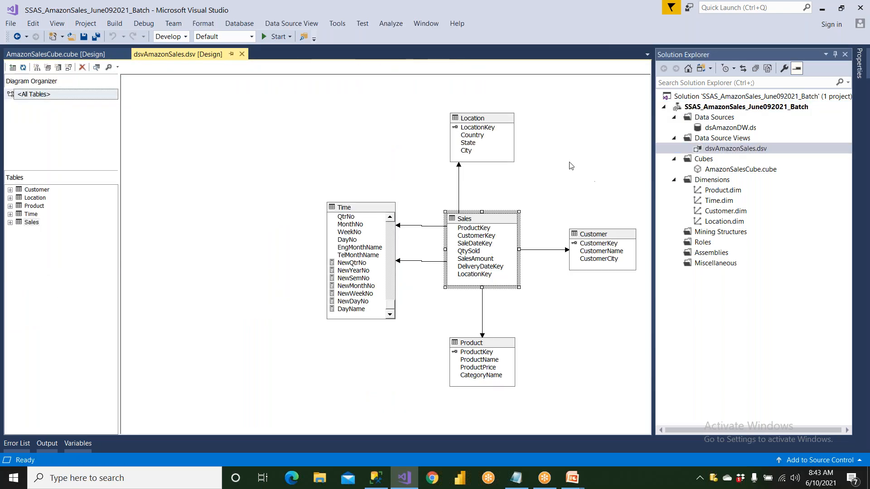
left_click(500, 136)
left_click(497, 216)
left_click(389, 210)
left_click(592, 238)
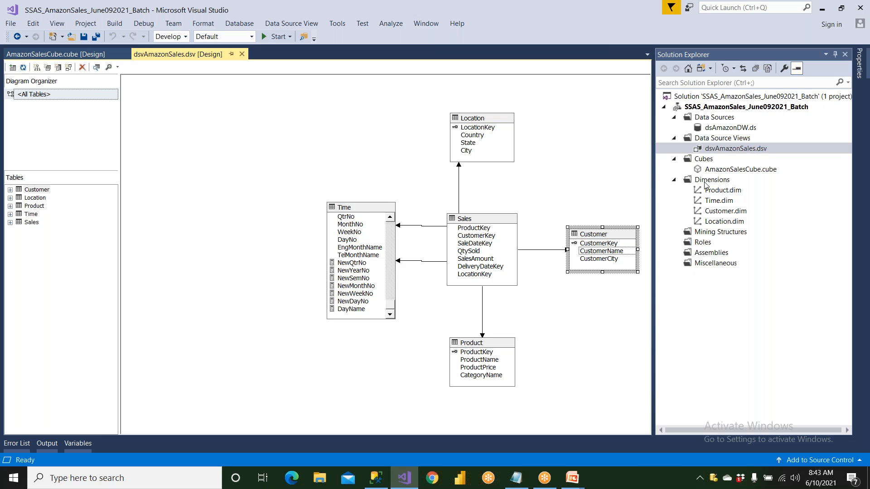
- Examine the Location, Sales, Time, Product and Customer tables in the AmazonSalesCube structure and save the cube
double_click(727, 170)
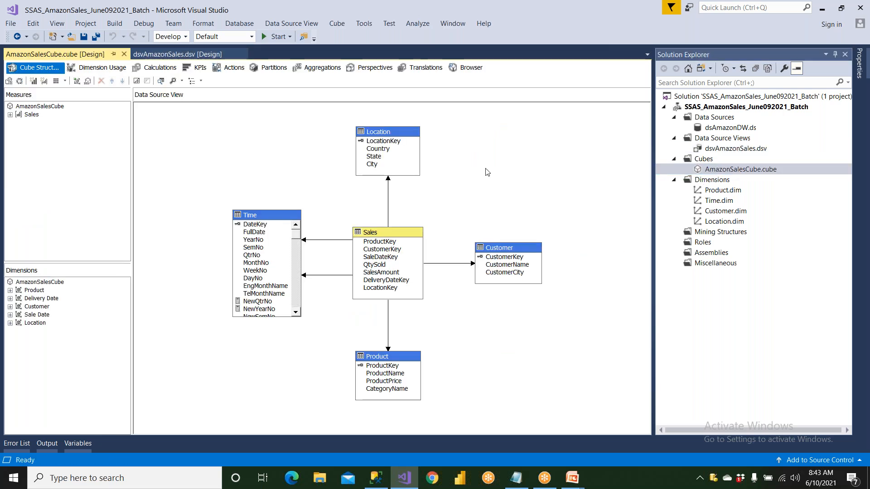
left_click(407, 139)
left_click(380, 235)
left_click(287, 216)
left_click(389, 357)
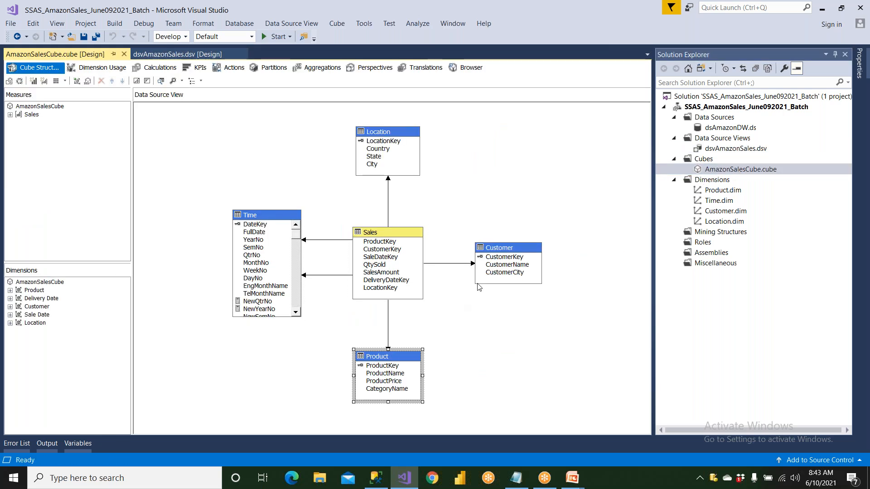
left_click(505, 250)
left_click(412, 135)
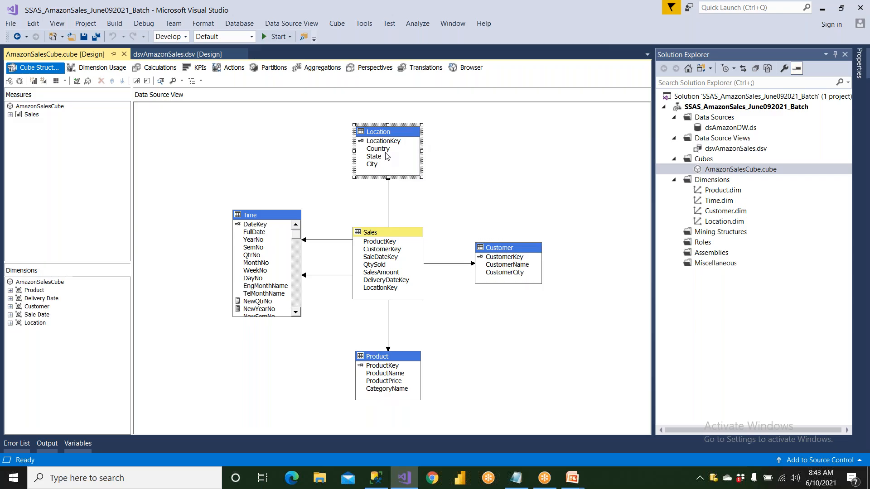
left_click(291, 222)
left_click(396, 132)
left_click(297, 216)
left_click(384, 233)
left_click(507, 251)
left_click(407, 358)
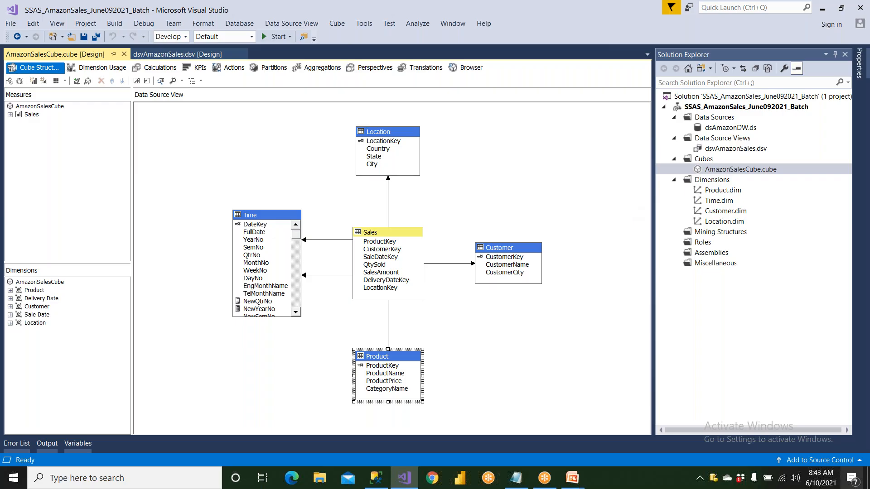
left_click(84, 36)
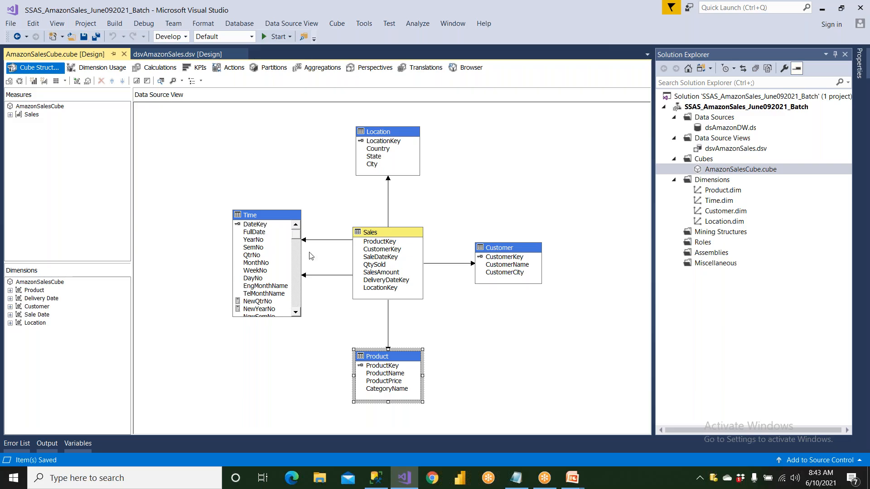
- Switch to the blank Notepad window and sketch a box labelled DWH with an arrow leading to a cube
left_click(377, 478)
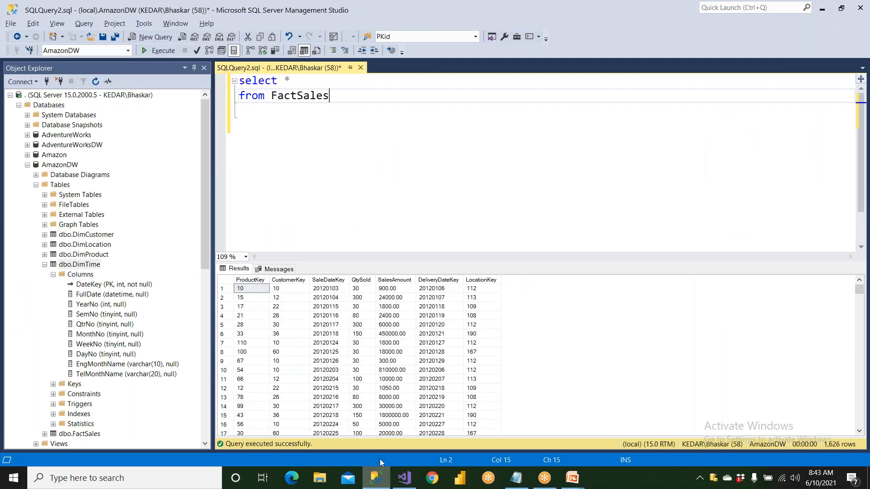
left_click(377, 478)
left_click(516, 478)
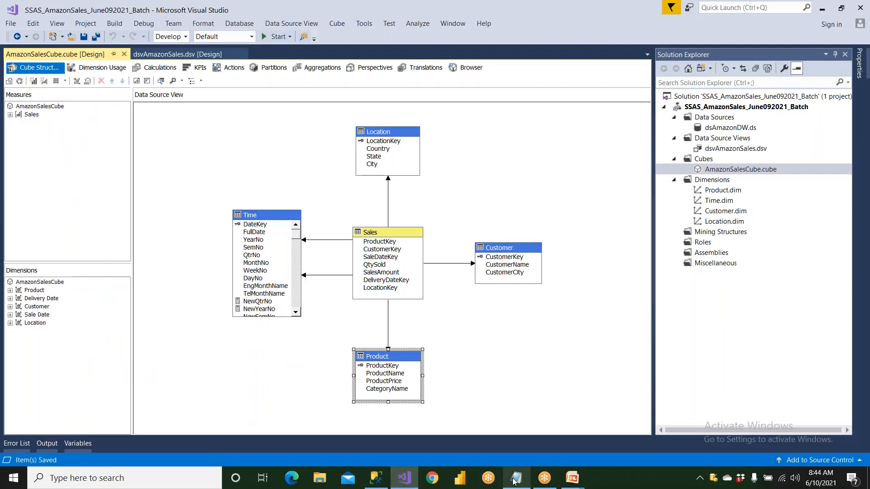
left_click(574, 6)
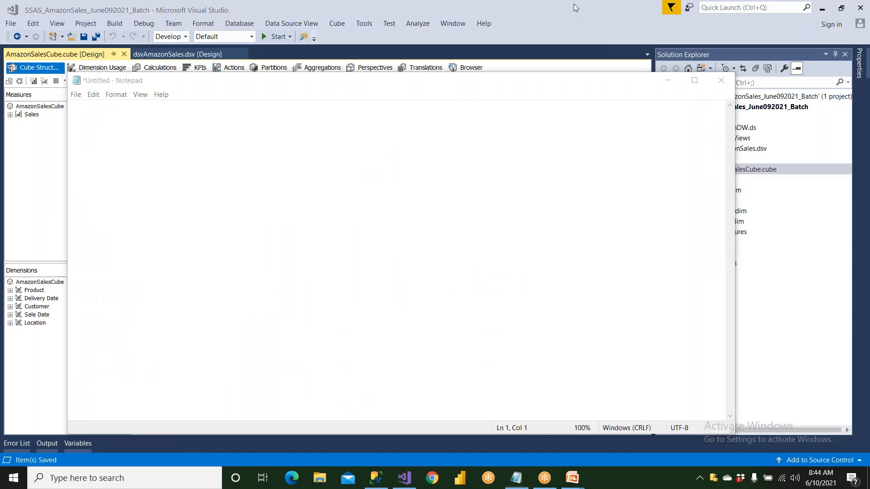
key("ctrl+shift+p")
mouse_move(137, 147)
left_mouse_down()
mouse_move(142, 250)
mouse_move(252, 245)
mouse_move(237, 144)
mouse_move(165, 148)
left_mouse_up()
mouse_move(166, 196)
left_mouse_down()
mouse_move(177, 220)
mouse_move(197, 218)
mouse_move(224, 190)
mouse_move(243, 214)
mouse_move(238, 208)
mouse_move(316, 197)
mouse_move(327, 209)
mouse_move(412, 216)
mouse_move(355, 171)
mouse_move(349, 179)
left_mouse_up()
mouse_move(368, 150)
left_mouse_down()
mouse_move(424, 194)
mouse_move(374, 154)
mouse_move(335, 188)
left_mouse_up()
left_click_drag(418, 137, 361, 216)
left_click_drag(421, 193, 410, 218)
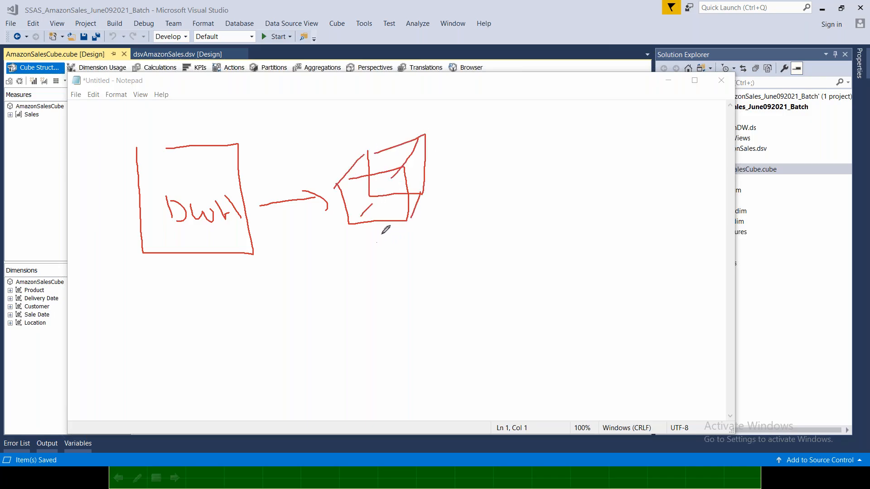
- Write 10 and 20 below the DWH box, label the cube SSAS CUBE, and write 30 - process beneath it
mouse_move(174, 271)
left_mouse_down()
mouse_move(180, 283)
mouse_move(191, 271)
mouse_move(190, 296)
mouse_move(201, 304)
mouse_move(209, 294)
left_mouse_up()
mouse_move(454, 145)
left_mouse_down()
mouse_move(448, 166)
mouse_move(464, 153)
mouse_move(461, 170)
mouse_move(493, 168)
left_mouse_up()
left_click_drag(481, 186, 480, 200)
mouse_move(490, 187)
left_mouse_down()
mouse_move(508, 184)
mouse_move(517, 202)
mouse_move(534, 193)
left_mouse_up()
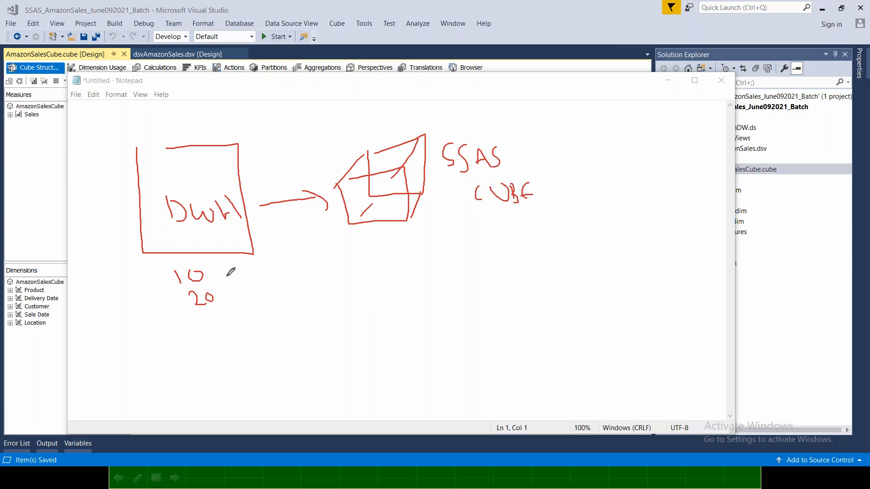
mouse_move(383, 241)
left_mouse_down()
mouse_move(392, 248)
mouse_move(383, 262)
left_mouse_up()
mouse_move(402, 247)
left_mouse_down()
mouse_move(413, 272)
mouse_move(432, 254)
mouse_move(456, 286)
left_mouse_up()
mouse_move(451, 242)
left_mouse_down()
mouse_move(452, 257)
mouse_move(493, 240)
mouse_move(511, 254)
mouse_move(526, 250)
left_mouse_up()
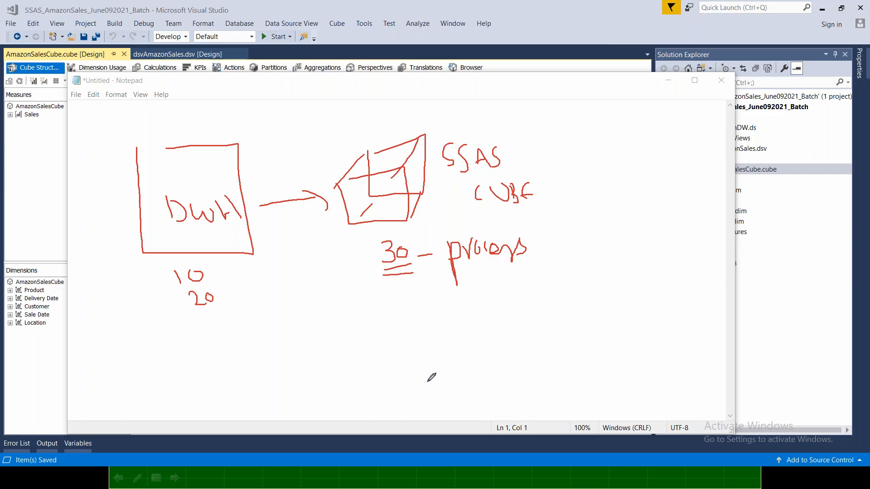
- Add dashes and a slanted line beside the 10 and 20, circle the 30, and write Aggr, SUM, MIN and MAX around it
mouse_move(207, 315)
left_mouse_down()
mouse_move(228, 316)
mouse_move(232, 329)
left_mouse_up()
mouse_move(221, 339)
left_mouse_down()
mouse_move(238, 340)
mouse_move(255, 358)
mouse_move(249, 371)
left_mouse_up()
left_click(223, 266)
left_click_drag(223, 266, 295, 366)
mouse_move(388, 237)
left_mouse_down()
mouse_move(404, 290)
mouse_move(376, 240)
left_mouse_up()
mouse_move(319, 283)
left_mouse_down()
mouse_move(351, 264)
mouse_move(344, 301)
mouse_move(350, 268)
mouse_move(368, 330)
mouse_move(391, 312)
mouse_move(405, 311)
mouse_move(416, 325)
left_mouse_up()
mouse_move(402, 357)
left_mouse_down()
mouse_move(408, 349)
mouse_move(413, 356)
left_mouse_up()
left_click_drag(438, 320, 485, 302)
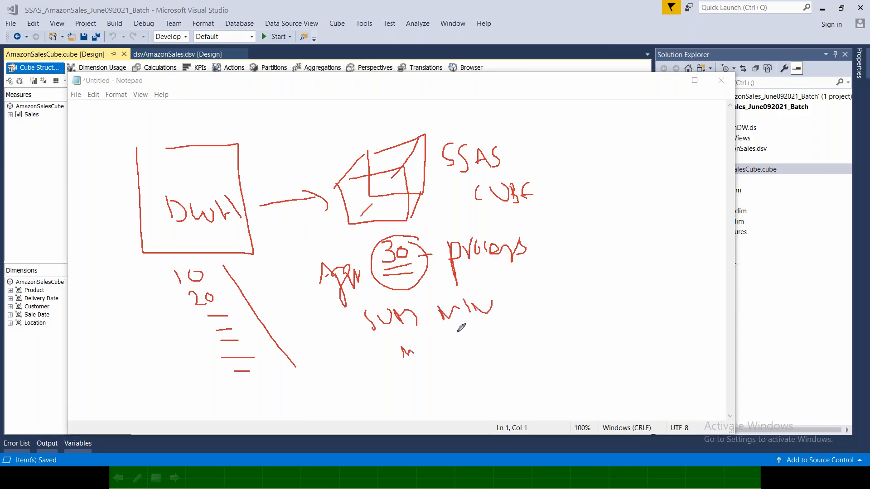
mouse_move(418, 354)
left_mouse_down()
mouse_move(453, 347)
mouse_move(442, 350)
left_mouse_up()
- Underline the 30, Aggr and process notes and draw a curve from the DWH box to the cube
left_click_drag(389, 281, 413, 279)
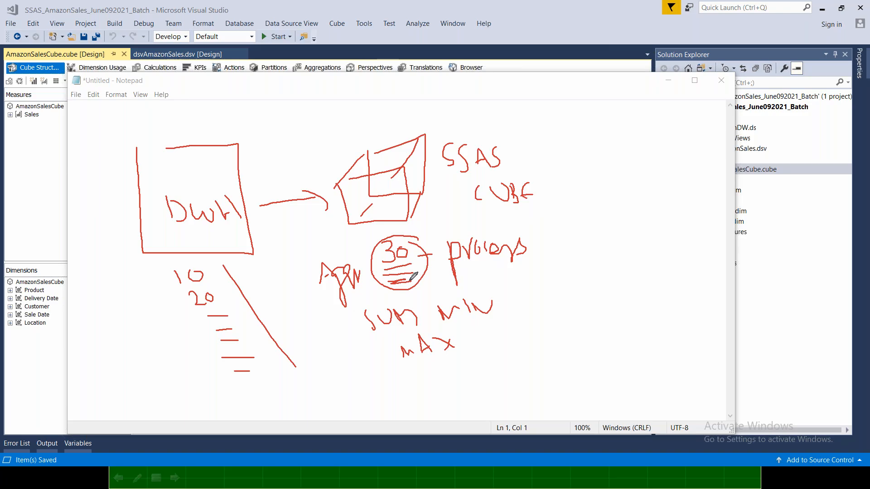
mouse_move(339, 299)
left_mouse_down()
mouse_move(378, 297)
mouse_move(362, 300)
left_mouse_up()
left_click_drag(389, 274, 435, 268)
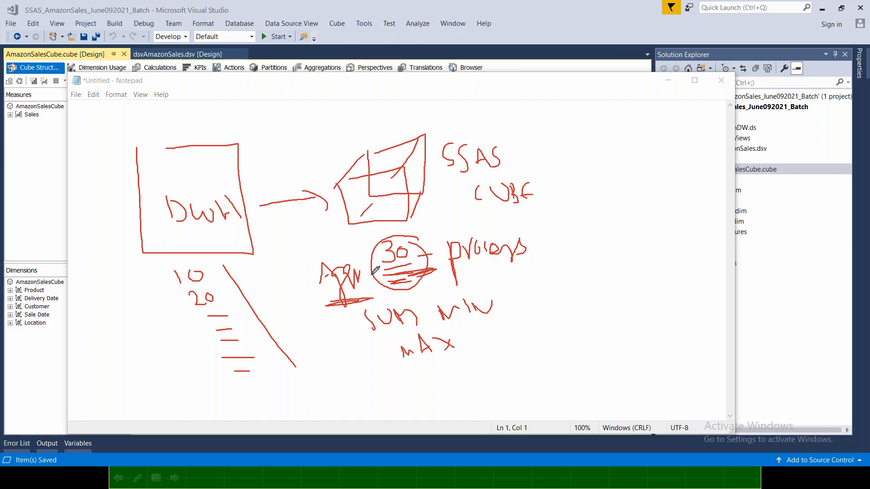
mouse_move(137, 148)
left_mouse_down()
mouse_move(202, 152)
mouse_move(199, 168)
mouse_move(218, 137)
mouse_move(266, 119)
mouse_move(380, 136)
left_mouse_up()
left_click_drag(468, 271, 535, 272)
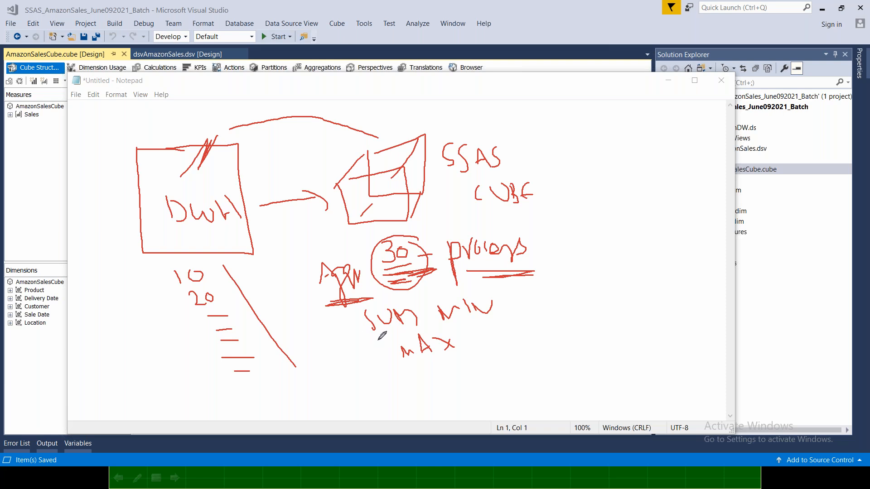
- Box the aggregation notes below the cube and draw an arrow from the SSAS CUBE label to a cylinder labelled DB
mouse_move(336, 238)
left_mouse_down()
mouse_move(347, 249)
mouse_move(351, 235)
mouse_move(359, 247)
mouse_move(360, 233)
mouse_move(368, 274)
mouse_move(370, 265)
left_mouse_up()
mouse_move(303, 234)
left_mouse_down()
mouse_move(460, 362)
mouse_move(465, 308)
mouse_move(452, 227)
mouse_move(313, 231)
left_mouse_up()
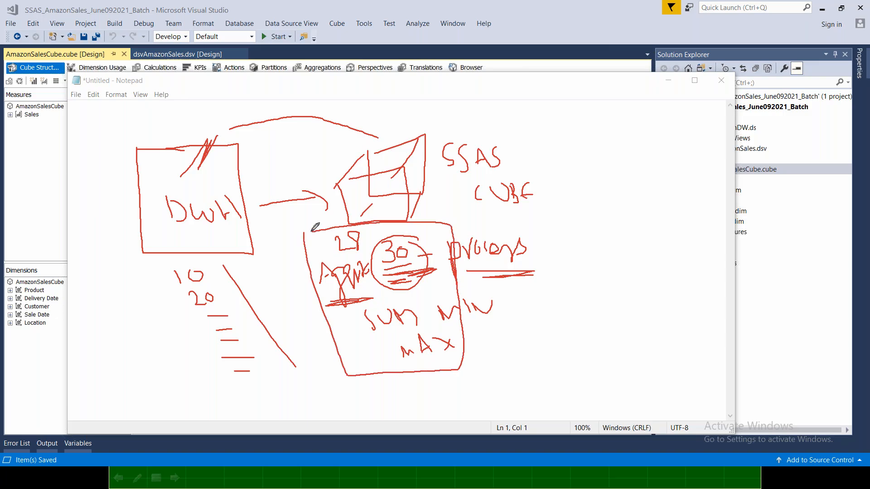
mouse_move(436, 183)
left_mouse_down()
mouse_move(584, 178)
mouse_move(584, 196)
left_mouse_up()
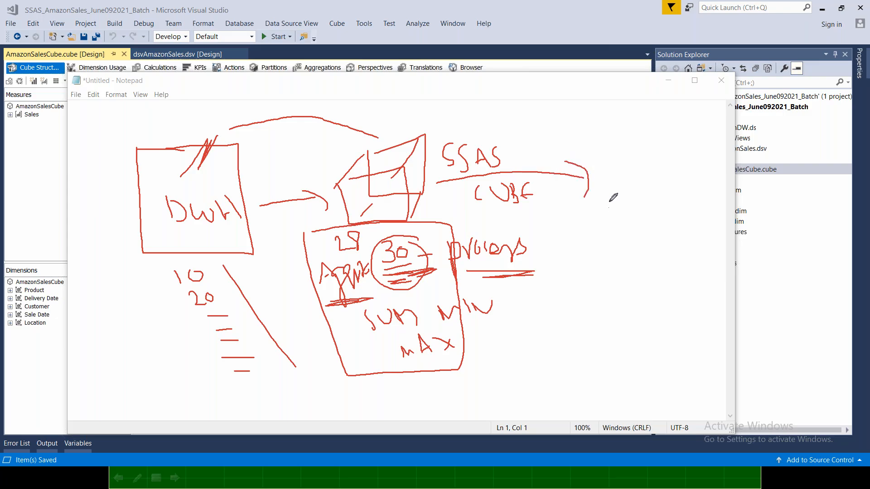
left_click_drag(610, 149, 612, 187)
mouse_move(620, 219)
left_mouse_down()
mouse_move(621, 283)
mouse_move(702, 281)
mouse_move(676, 134)
mouse_move(615, 145)
mouse_move(619, 132)
mouse_move(672, 121)
mouse_move(686, 128)
left_mouse_up()
mouse_move(631, 107)
left_mouse_down()
mouse_move(633, 121)
mouse_move(648, 115)
mouse_move(628, 124)
left_mouse_up()
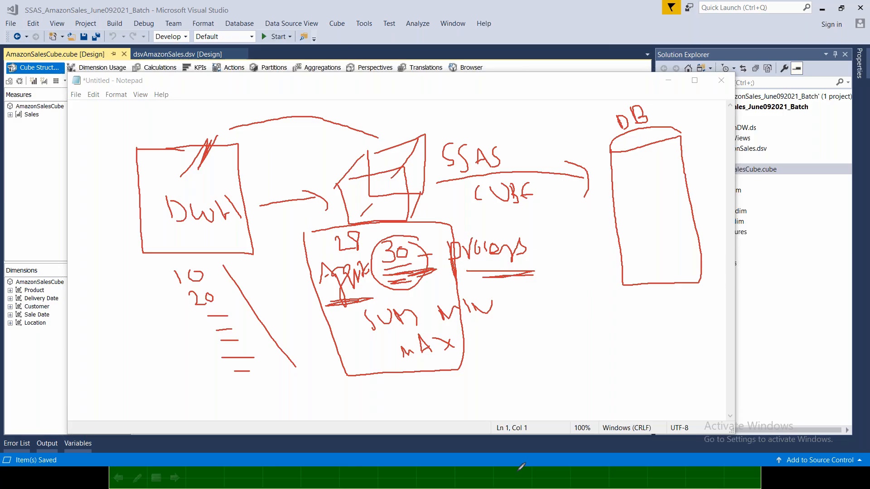
- Hatch the cube's corner, draw a second arrow from the cube to the DB cylinder, underline process, and write Deploy beside SSAS
mouse_move(639, 307)
left_mouse_down()
mouse_move(643, 317)
mouse_move(663, 313)
left_mouse_up()
left_click_drag(403, 181, 428, 142)
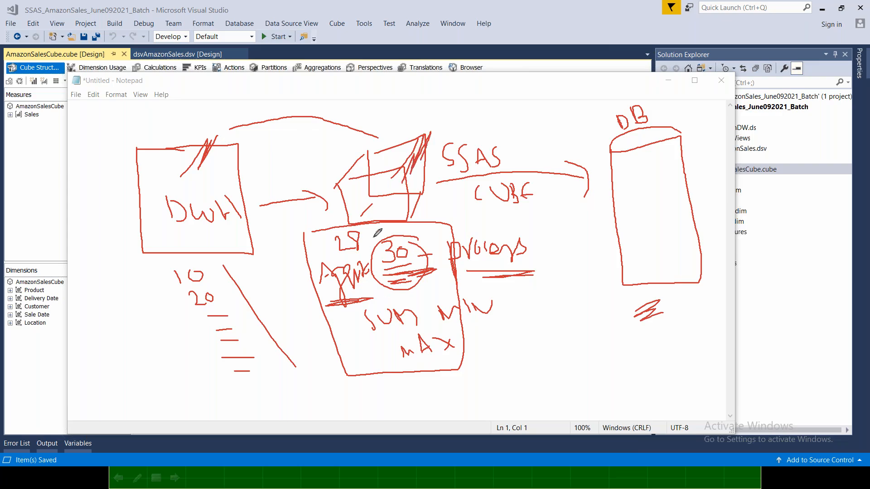
mouse_move(436, 231)
left_mouse_down()
mouse_move(461, 222)
mouse_move(609, 220)
mouse_move(589, 237)
left_mouse_up()
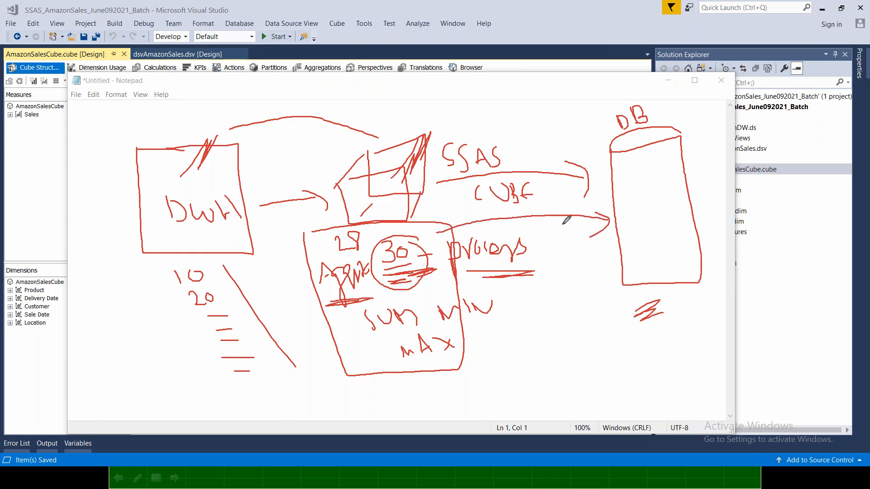
left_click_drag(473, 273, 480, 274)
mouse_move(528, 144)
left_mouse_down()
mouse_move(529, 163)
mouse_move(539, 148)
mouse_move(531, 163)
mouse_move(550, 162)
mouse_move(556, 177)
mouse_move(571, 150)
mouse_move(581, 156)
mouse_move(583, 194)
left_mouse_up()
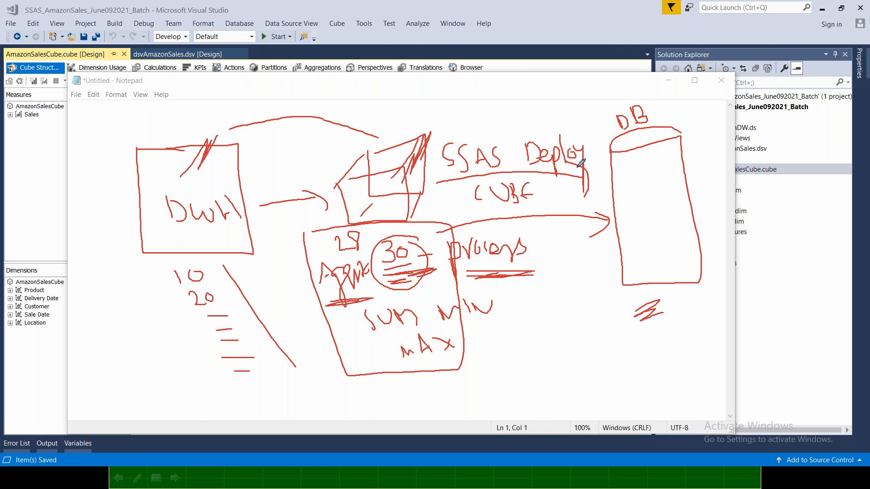
- Add dashes inside the DB cylinder, then label the cylinder MultiDim and the DWH box 2Dim with connecting lines
mouse_move(627, 192)
left_mouse_down()
mouse_move(656, 186)
mouse_move(667, 227)
left_mouse_up()
left_click_drag(646, 267, 623, 325)
mouse_move(574, 335)
left_mouse_down()
mouse_move(577, 352)
mouse_move(585, 327)
mouse_move(599, 351)
mouse_move(656, 324)
mouse_move(686, 343)
mouse_move(710, 330)
left_mouse_up()
mouse_move(163, 228)
left_mouse_down()
mouse_move(144, 284)
mouse_move(120, 308)
mouse_move(139, 319)
mouse_move(143, 312)
mouse_move(146, 323)
mouse_move(148, 310)
mouse_move(152, 327)
left_mouse_up()
left_click_drag(155, 328, 186, 313)
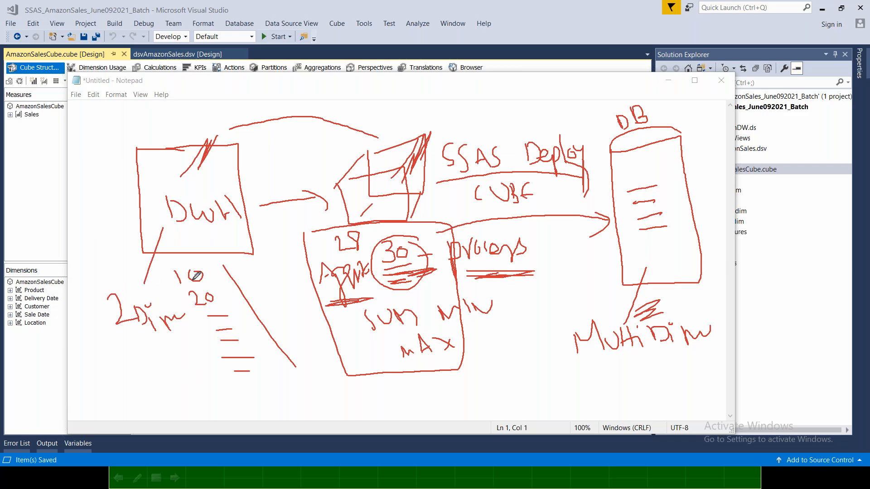
- Draw a small labelled source box beside the DWH box and connect it to DWH with an annotated arrow
mouse_move(34, 178)
left_mouse_down()
mouse_move(34, 227)
mouse_move(75, 232)
mouse_move(70, 171)
left_mouse_up()
mouse_move(70, 171)
left_mouse_down()
mouse_move(26, 180)
mouse_move(40, 214)
mouse_move(48, 212)
left_mouse_up()
left_click_drag(51, 195, 68, 210)
mouse_move(69, 195)
left_mouse_down()
mouse_move(60, 209)
mouse_move(114, 193)
mouse_move(115, 210)
left_mouse_up()
left_click_drag(92, 177, 124, 176)
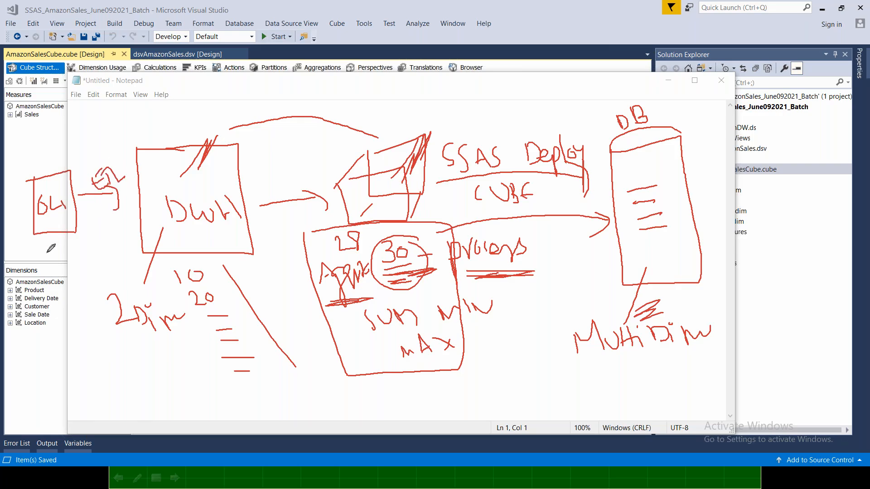
- Connect the source and DWH boxes to the 2Dim label with lines, underline the label, and sketch a table grid beneath it
left_click_drag(48, 243, 102, 285)
left_click_drag(165, 229, 137, 285)
left_click_drag(121, 347, 161, 332)
mouse_move(120, 365)
left_mouse_down()
mouse_move(124, 383)
mouse_move(177, 351)
mouse_move(126, 360)
mouse_move(150, 390)
mouse_move(168, 353)
mouse_move(167, 389)
mouse_move(172, 361)
left_mouse_up()
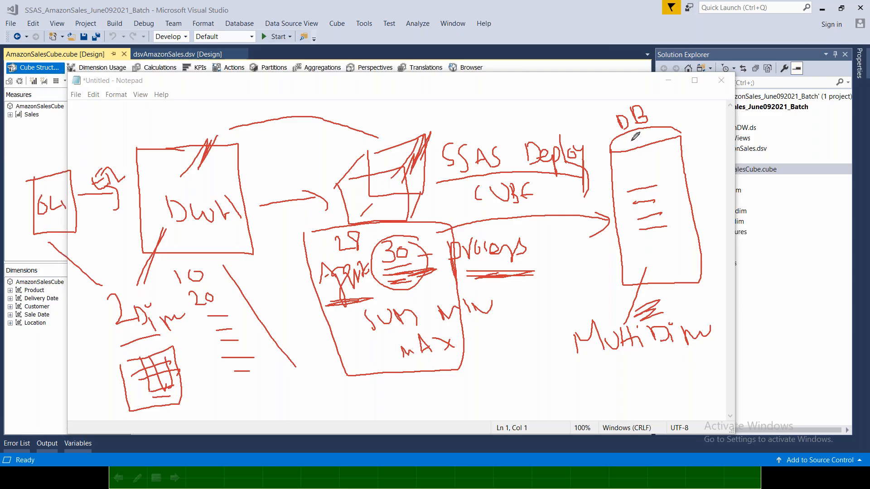
- Sketch a cube inside the DB cylinder and label it cube
mouse_move(627, 182)
left_mouse_down()
mouse_move(665, 240)
mouse_move(668, 179)
mouse_move(621, 187)
mouse_move(647, 227)
mouse_move(681, 226)
left_mouse_up()
left_click_drag(681, 227, 669, 168)
mouse_move(669, 168)
left_mouse_down()
mouse_move(629, 196)
mouse_move(666, 244)
mouse_move(643, 261)
mouse_move(671, 254)
mouse_move(681, 263)
left_mouse_up()
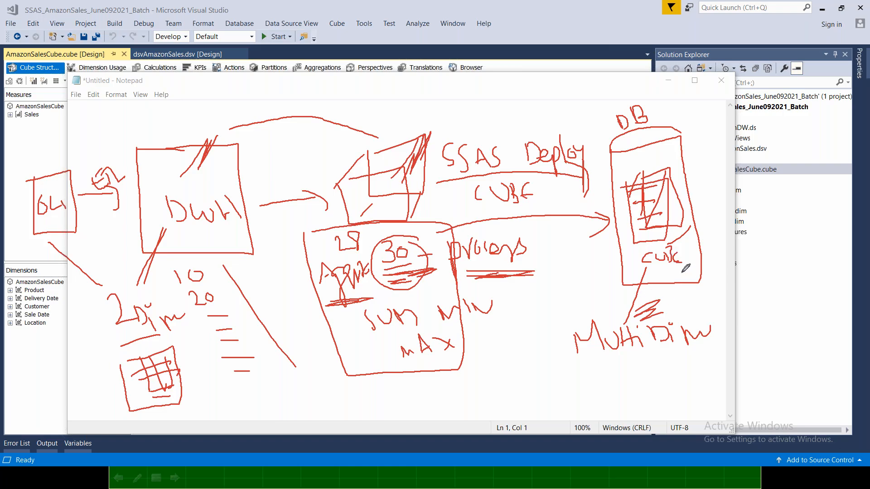
- Draw a reporting box labelled SSRS | PBI and connect the cylinder's cube to it with an arrow labelled MDX
mouse_move(490, 362)
left_mouse_down()
mouse_move(546, 418)
mouse_move(541, 347)
mouse_move(496, 359)
left_mouse_up()
left_click_drag(510, 379, 498, 398)
mouse_move(524, 379)
left_mouse_down()
mouse_move(511, 398)
mouse_move(550, 397)
left_mouse_up()
mouse_move(558, 360)
left_mouse_down()
mouse_move(564, 404)
mouse_move(572, 392)
left_mouse_up()
mouse_move(581, 380)
left_mouse_down()
mouse_move(583, 395)
mouse_move(598, 390)
left_mouse_up()
left_click_drag(597, 355, 609, 400)
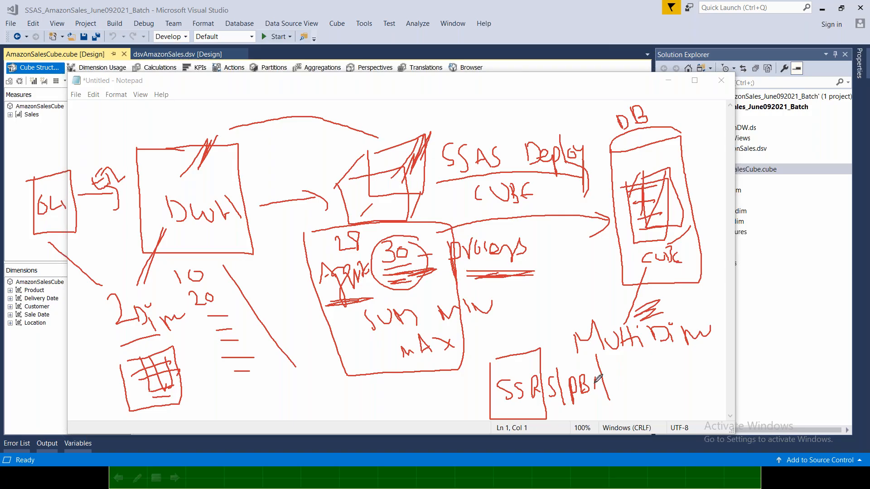
mouse_move(636, 249)
left_mouse_down()
mouse_move(539, 349)
mouse_move(548, 358)
left_mouse_up()
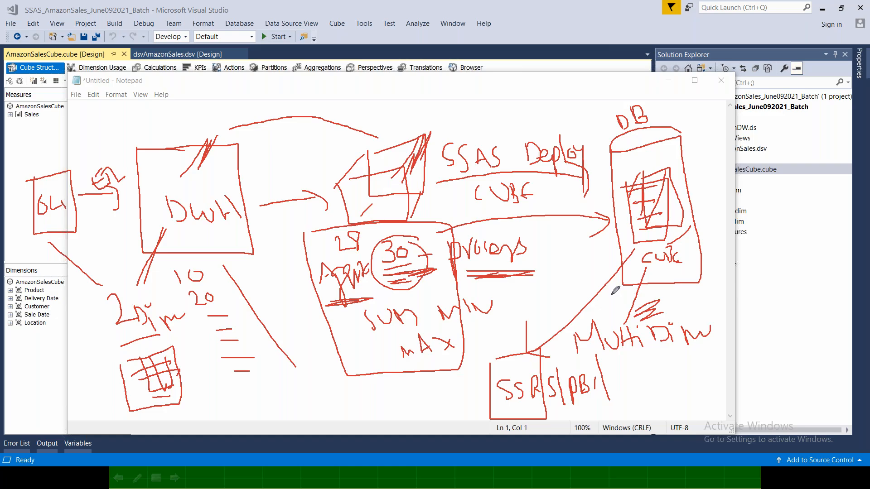
mouse_move(551, 312)
left_mouse_down()
mouse_move(565, 294)
mouse_move(574, 301)
mouse_move(580, 284)
mouse_move(589, 299)
mouse_move(601, 283)
mouse_move(592, 297)
left_mouse_up()
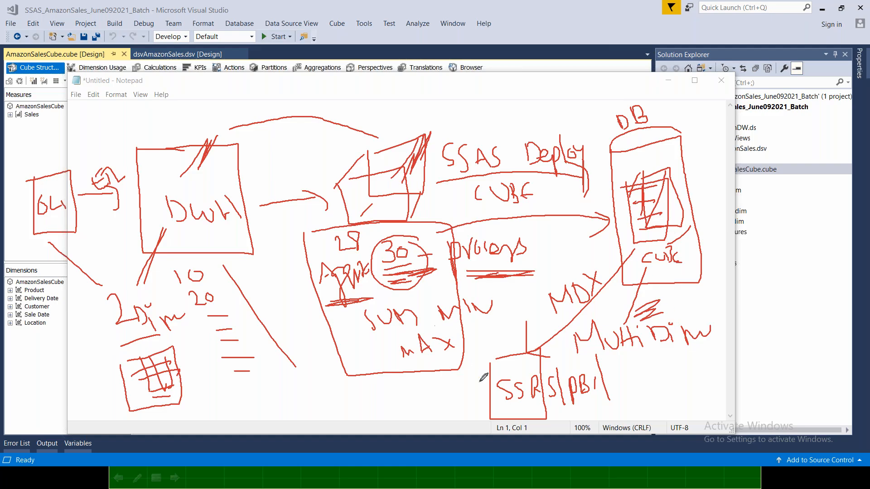
- Draw arrows from the DWH box and the source box to the SSRS box, each labelled QUERY
left_click_drag(213, 241, 253, 289)
mouse_move(289, 330)
left_mouse_down()
mouse_move(436, 392)
mouse_move(484, 402)
left_mouse_up()
mouse_move(304, 377)
left_mouse_down()
mouse_move(300, 396)
mouse_move(323, 401)
mouse_move(363, 398)
mouse_move(345, 384)
mouse_move(359, 374)
mouse_move(380, 390)
left_mouse_up()
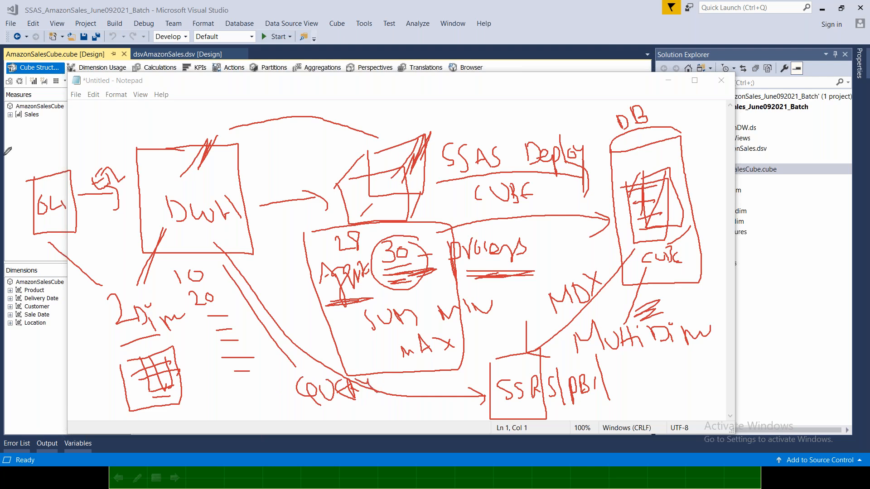
mouse_move(57, 222)
left_mouse_down()
mouse_move(161, 360)
mouse_move(367, 410)
mouse_move(487, 408)
mouse_move(460, 434)
left_mouse_up()
mouse_move(190, 384)
left_mouse_down()
mouse_move(198, 421)
mouse_move(216, 385)
mouse_move(240, 399)
mouse_move(253, 379)
mouse_move(265, 390)
mouse_move(259, 382)
left_mouse_up()
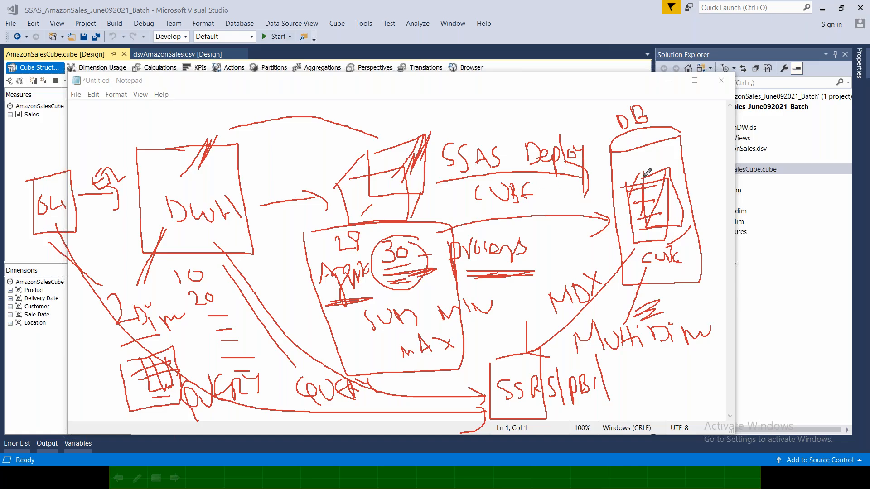
- Underline the cube label in the cylinder, and mark process with a circled 1 and Deploy with a circled 2
mouse_move(642, 270)
left_mouse_down()
mouse_move(678, 264)
mouse_move(663, 270)
left_mouse_up()
mouse_move(663, 276)
left_mouse_down()
mouse_move(650, 277)
mouse_move(687, 269)
mouse_move(659, 278)
left_mouse_up()
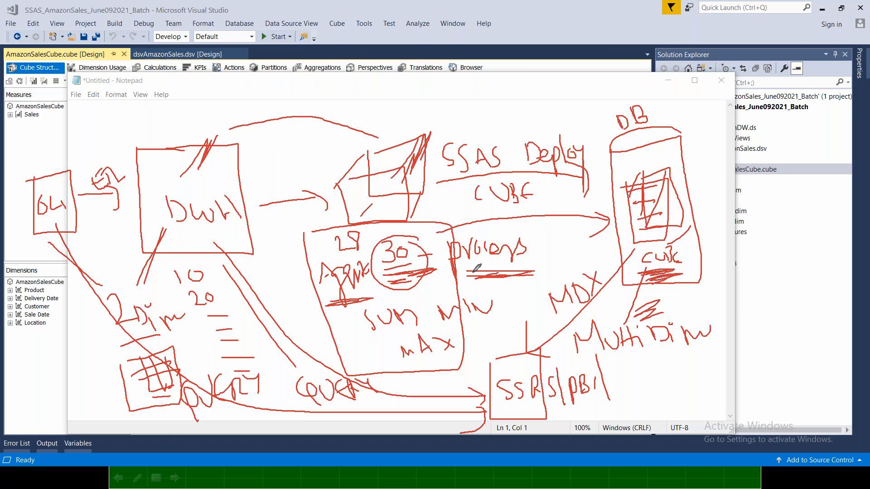
left_click_drag(541, 238, 543, 256)
mouse_move(540, 222)
left_mouse_down()
mouse_move(547, 264)
mouse_move(541, 221)
left_mouse_up()
mouse_move(542, 121)
left_mouse_down()
mouse_move(560, 131)
mouse_move(541, 108)
mouse_move(552, 140)
mouse_move(540, 115)
left_mouse_up()
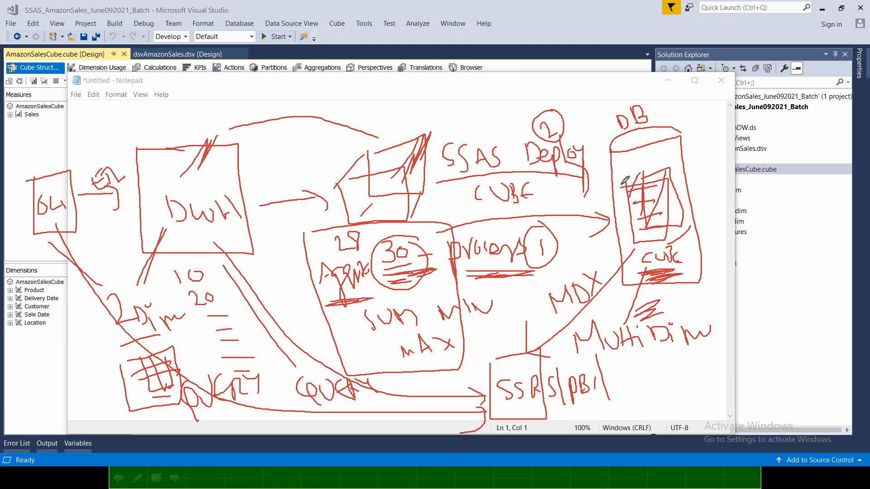
- Write the aggregated values above the cube inside the DB cylinder and add emphasis marks at MDX, DB and process
mouse_move(637, 160)
left_mouse_down()
mouse_move(649, 164)
mouse_move(639, 171)
mouse_move(657, 157)
left_mouse_up()
mouse_move(623, 165)
left_mouse_down()
mouse_move(623, 186)
mouse_move(630, 180)
left_mouse_up()
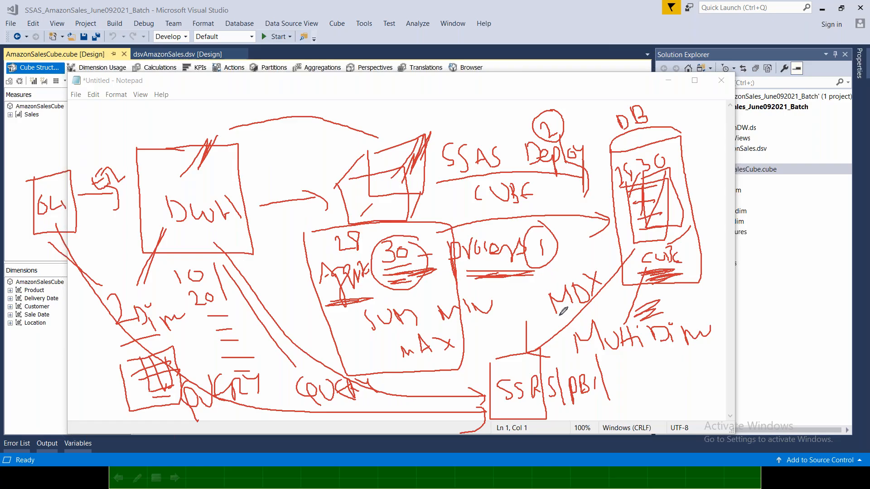
left_click_drag(603, 301, 609, 296)
mouse_move(667, 113)
left_mouse_down()
mouse_move(699, 90)
mouse_move(673, 140)
left_mouse_up()
left_click_drag(515, 256, 493, 265)
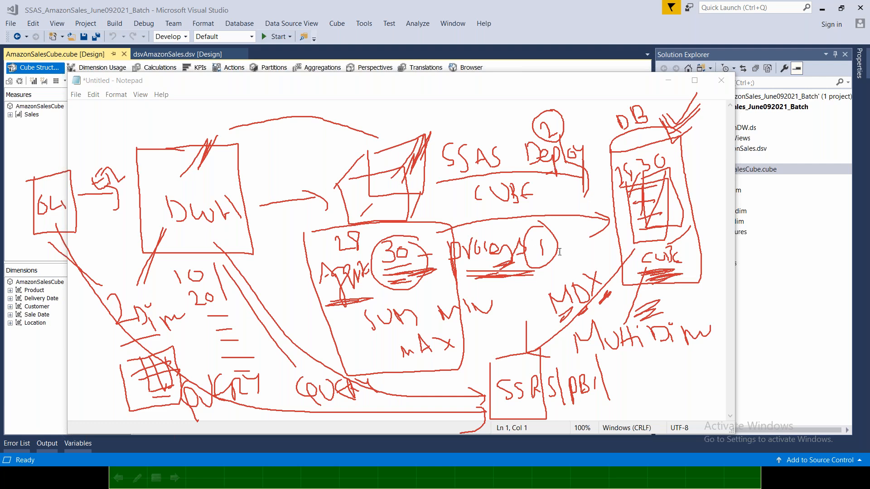
- Keep the untitled note unsaved, clear the ink annotations, and return to the AmazonSalesCube design in Visual Studio
left_click(721, 80)
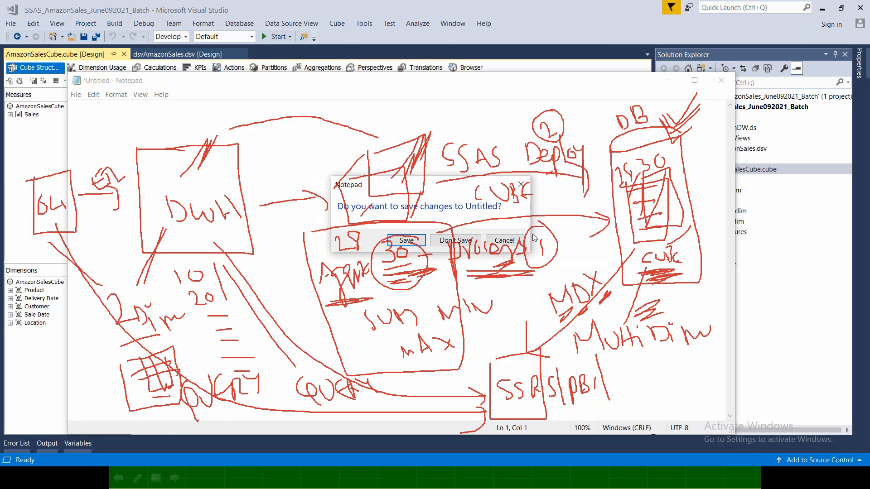
left_click(504, 240)
left_click(575, 10)
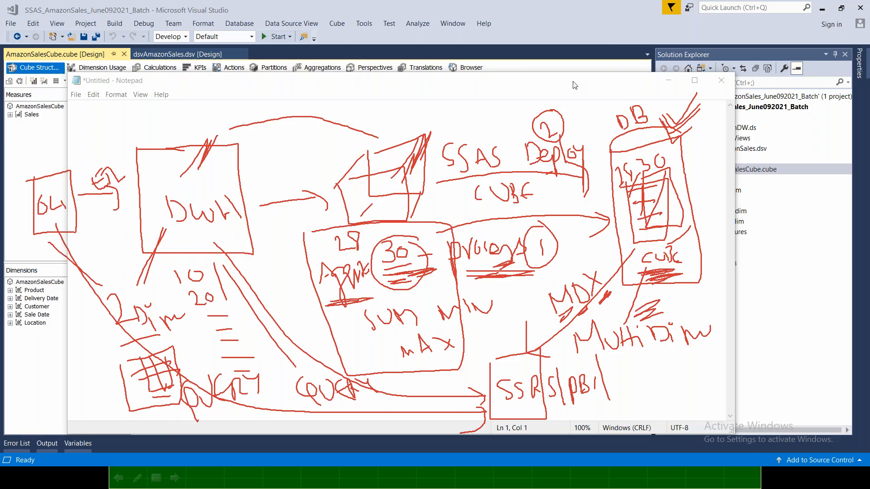
key("Escape")
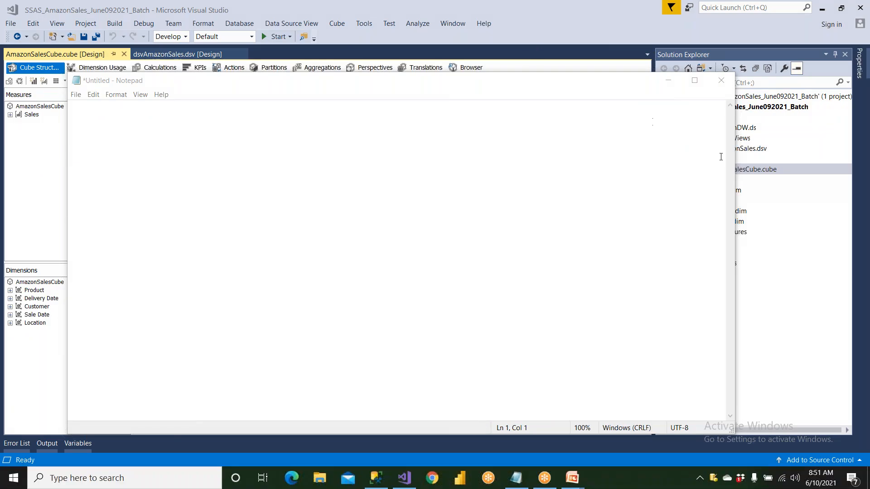
left_click(779, 253)
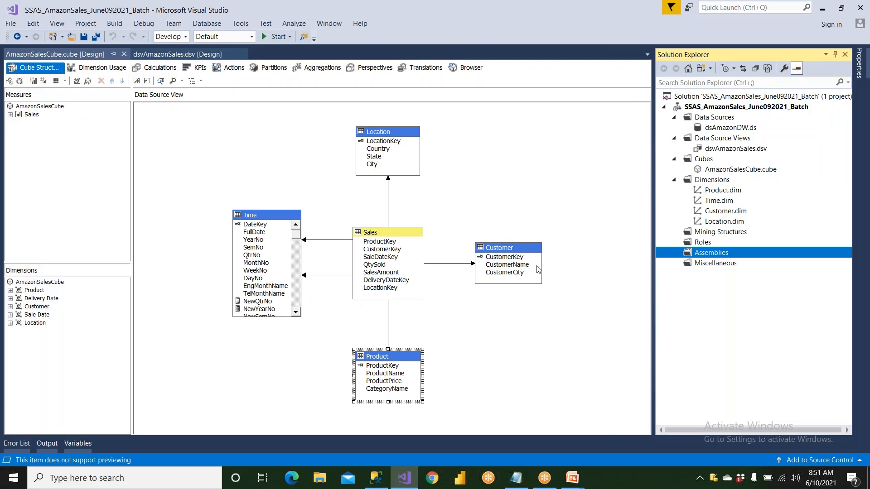
- Examine the project's Product, Time, Customer and Location dimensions against the cube's tables, and the measures in the Sales measure group
left_click(713, 182)
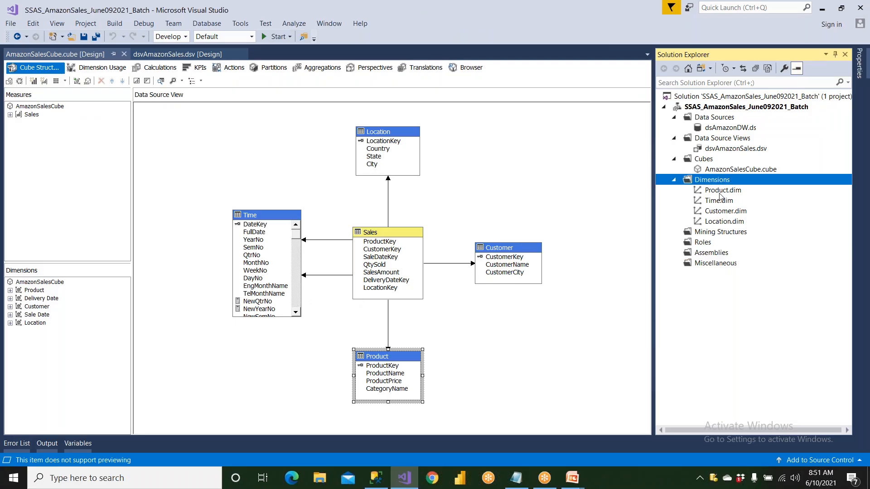
left_click(719, 193)
left_click(720, 200)
left_click(717, 211)
left_click(715, 222)
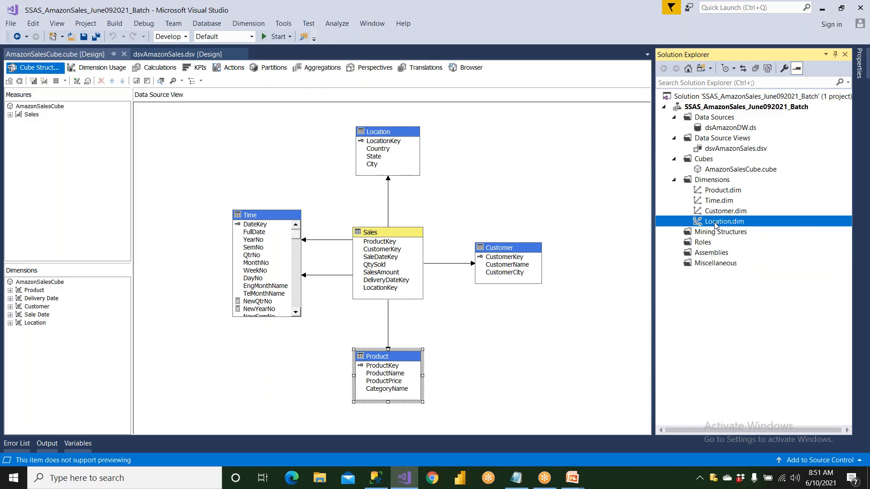
left_click(281, 222)
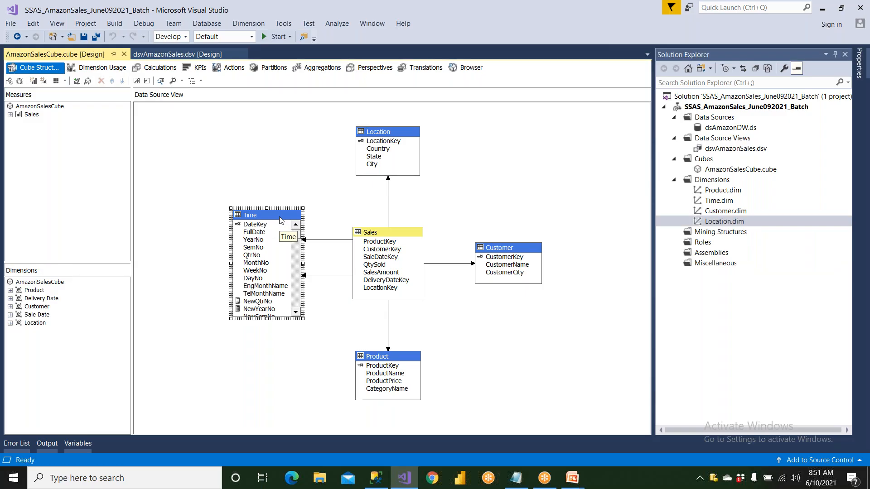
left_click(724, 202)
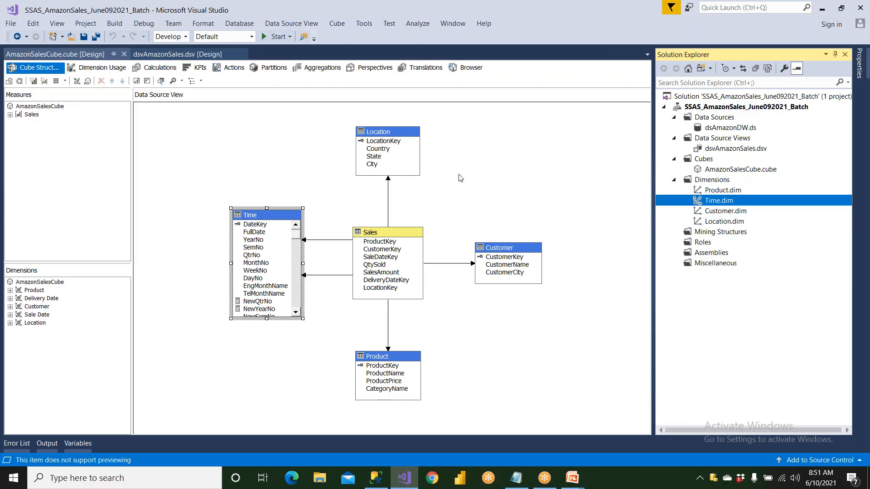
left_click(406, 135)
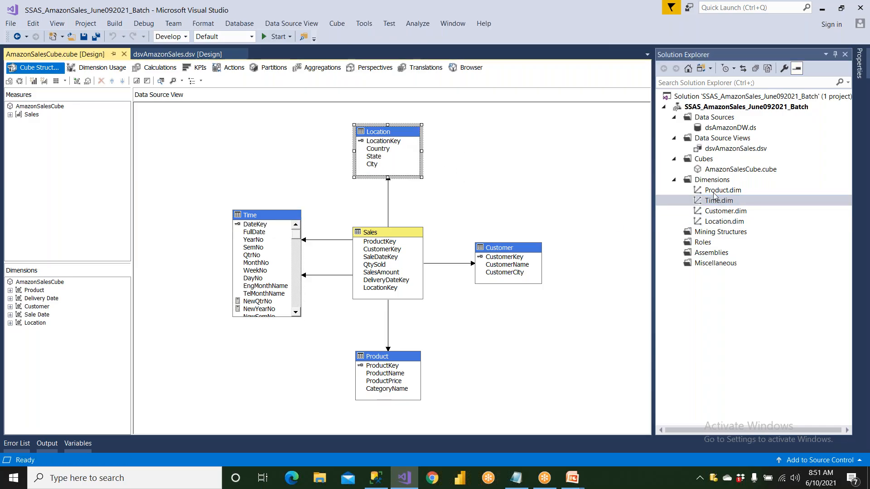
left_click(716, 211)
left_click(719, 223)
left_click(720, 212)
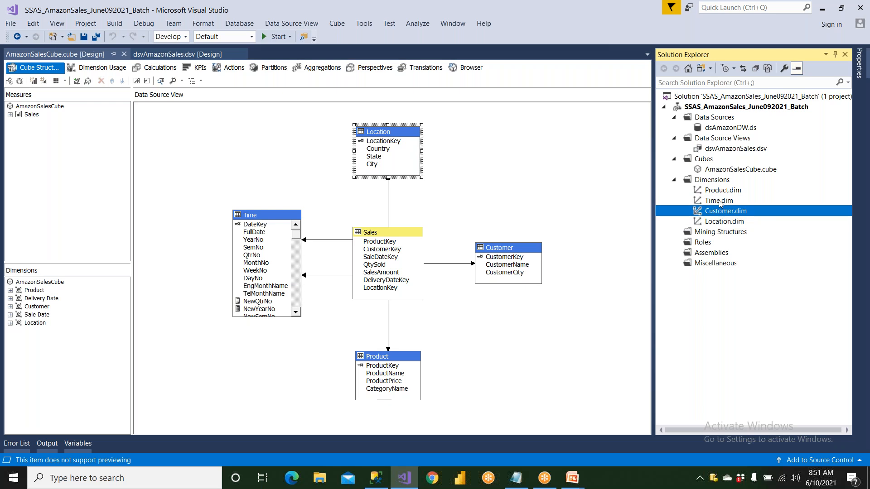
left_click(720, 200)
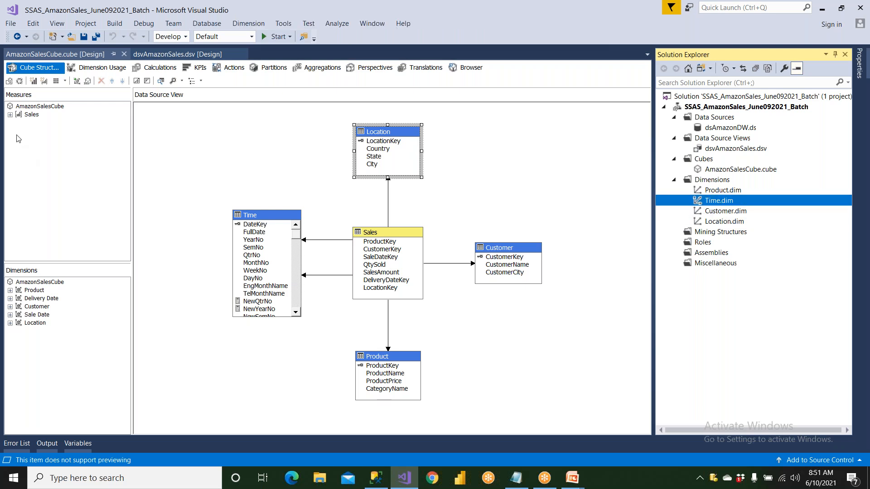
left_click(11, 115)
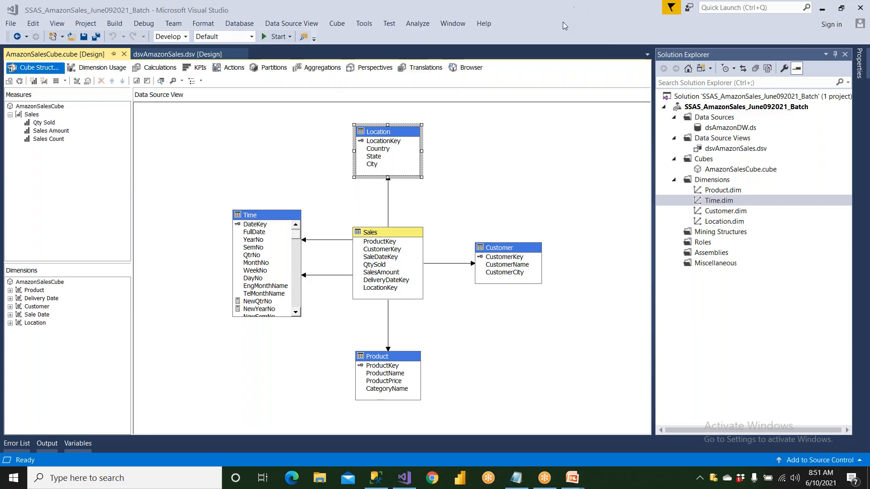
mouse_move(743, 179)
left_mouse_down()
mouse_move(696, 179)
mouse_move(674, 204)
left_mouse_up()
mouse_move(708, 223)
left_mouse_down()
mouse_move(770, 196)
mouse_move(738, 178)
mouse_move(794, 263)
mouse_move(802, 240)
mouse_move(793, 266)
left_mouse_up()
mouse_move(810, 236)
left_mouse_down()
mouse_move(811, 269)
mouse_move(791, 288)
left_mouse_up()
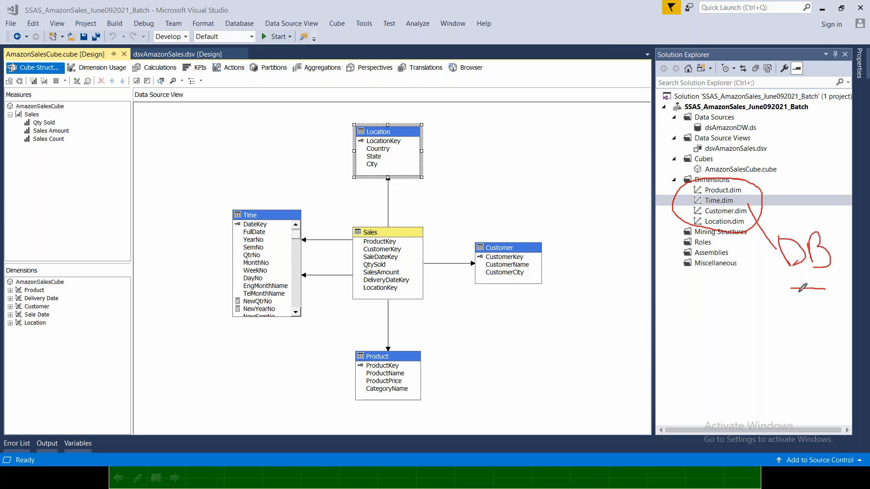
mouse_move(464, 121)
left_mouse_down()
mouse_move(373, 104)
mouse_move(220, 291)
mouse_move(363, 408)
mouse_move(561, 267)
mouse_move(462, 116)
left_mouse_up()
mouse_move(459, 173)
left_mouse_down()
mouse_move(519, 125)
mouse_move(537, 135)
mouse_move(572, 132)
mouse_move(585, 119)
mouse_move(603, 136)
mouse_move(599, 110)
left_mouse_up()
mouse_move(68, 116)
left_mouse_down()
mouse_move(39, 106)
mouse_move(28, 159)
mouse_move(78, 146)
mouse_move(81, 136)
mouse_move(81, 174)
left_mouse_up()
mouse_move(98, 190)
left_mouse_down()
mouse_move(95, 159)
mouse_move(114, 157)
mouse_move(128, 184)
left_mouse_up()
mouse_move(131, 148)
left_mouse_down()
mouse_move(154, 156)
mouse_move(170, 144)
mouse_move(176, 163)
mouse_move(195, 136)
mouse_move(250, 131)
mouse_move(259, 121)
mouse_move(241, 169)
left_mouse_up()
mouse_move(86, 276)
left_mouse_down()
mouse_move(34, 262)
mouse_move(50, 347)
mouse_move(77, 258)
left_mouse_up()
mouse_move(69, 319)
left_mouse_down()
mouse_move(93, 358)
mouse_move(86, 388)
mouse_move(111, 365)
mouse_move(136, 380)
mouse_move(139, 369)
mouse_move(164, 372)
mouse_move(206, 356)
left_mouse_up()
mouse_move(19, 277)
left_mouse_down()
mouse_move(7, 274)
mouse_move(41, 275)
left_mouse_up()
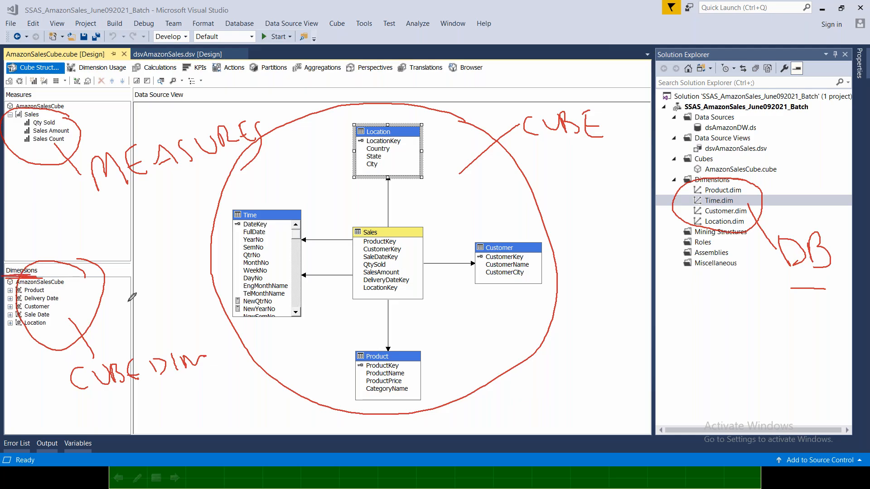
left_click_drag(206, 356, 226, 375)
left_click_drag(708, 179, 709, 187)
mouse_move(771, 294)
left_mouse_down()
mouse_move(775, 312)
mouse_move(836, 304)
left_mouse_up()
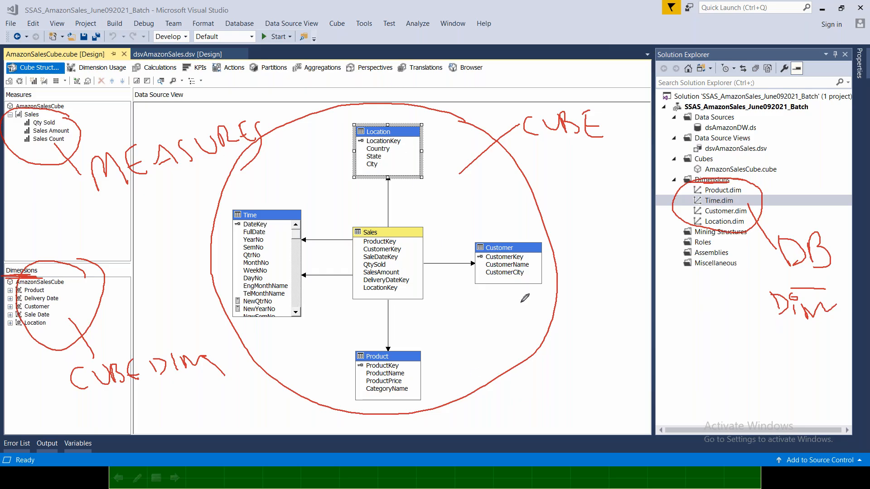
left_click_drag(14, 123, 20, 147)
mouse_move(66, 247)
left_mouse_down()
mouse_move(91, 313)
mouse_move(72, 250)
mouse_move(84, 290)
left_mouse_up()
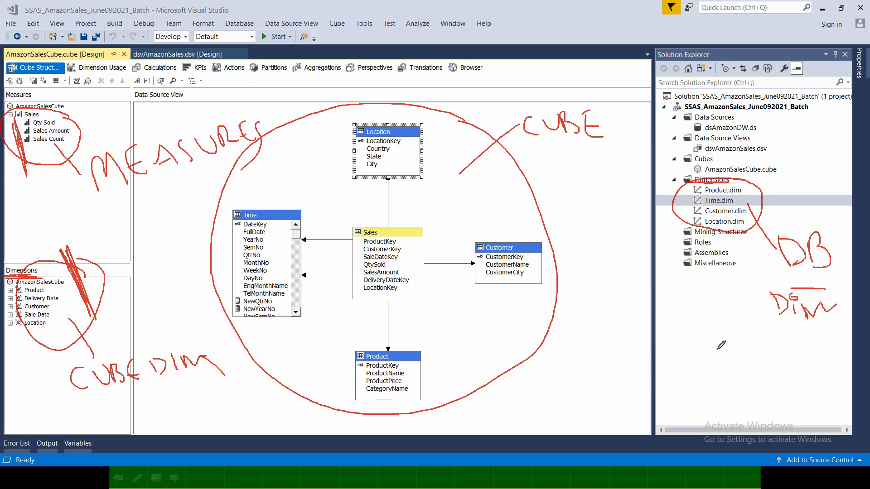
left_click_drag(783, 280, 868, 265)
left_click_drag(45, 294, 70, 289)
left_click_drag(64, 301, 71, 307)
left_click_drag(56, 313, 68, 311)
mouse_move(52, 336)
left_mouse_down()
mouse_move(68, 333)
mouse_move(72, 321)
left_mouse_up()
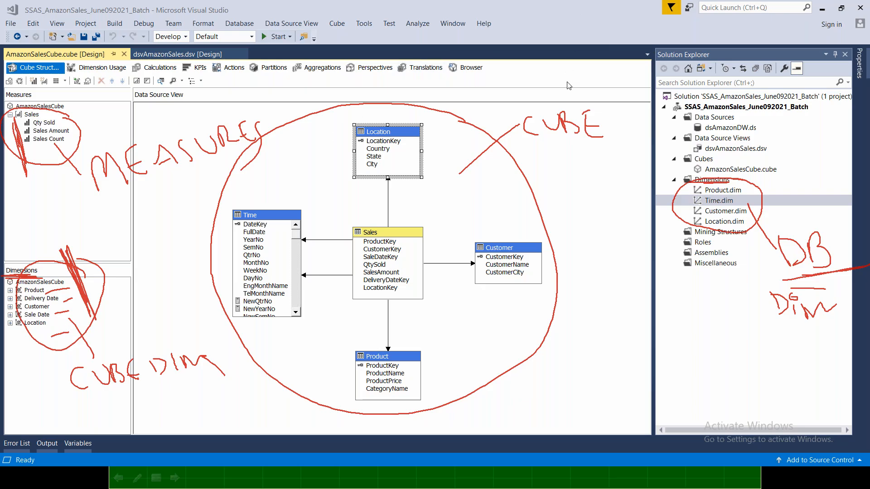
key("Escape")
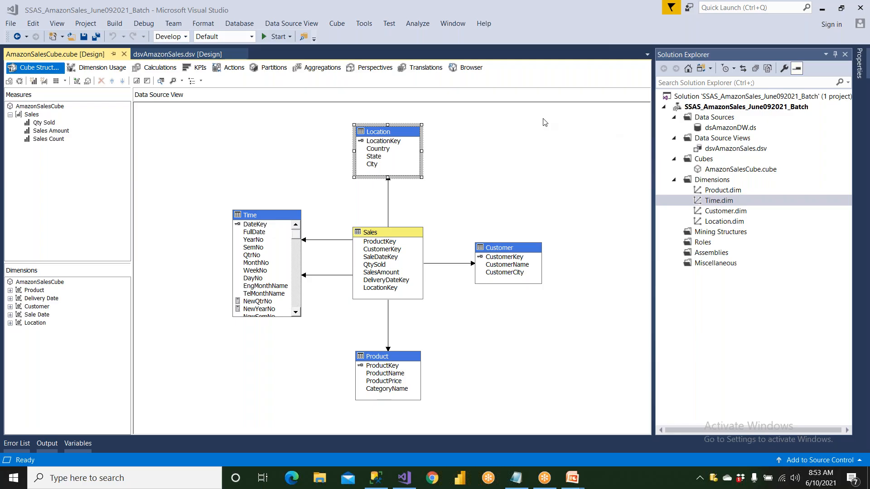
- Set the deployment target server of the SSAS_AmazonSales_June092021_Batch project to kedar in its properties
left_click(692, 107)
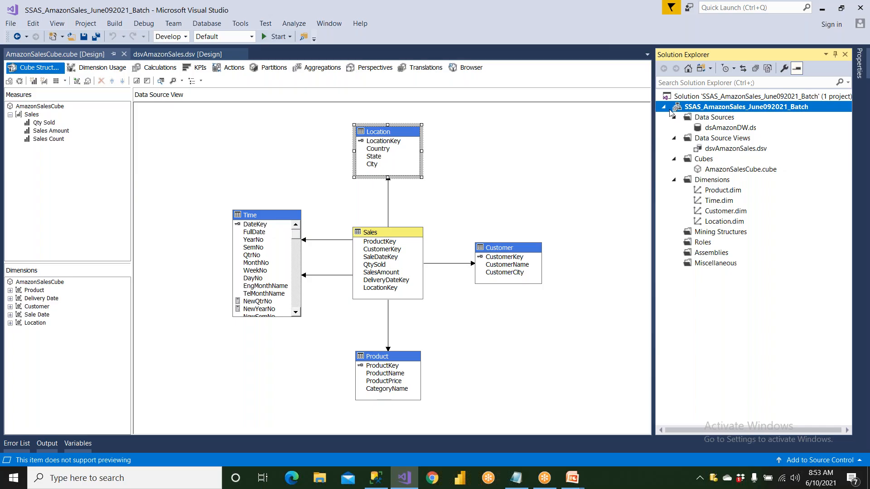
right_click(670, 111)
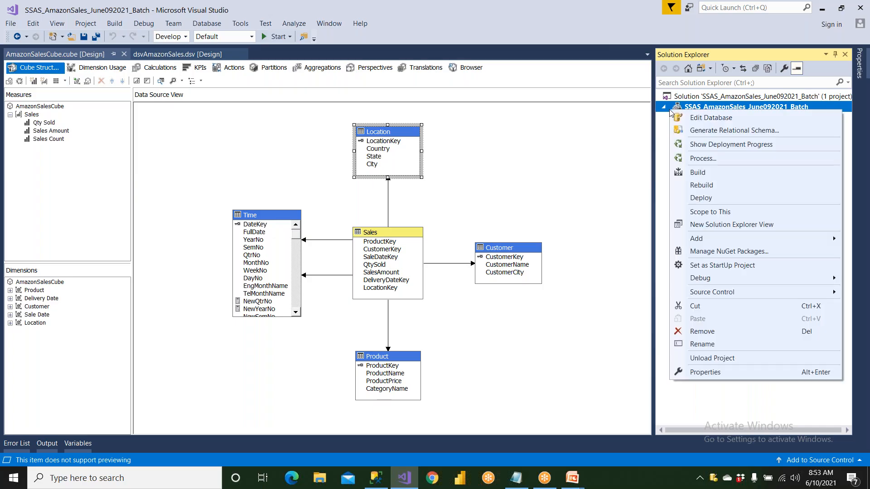
left_click(729, 372)
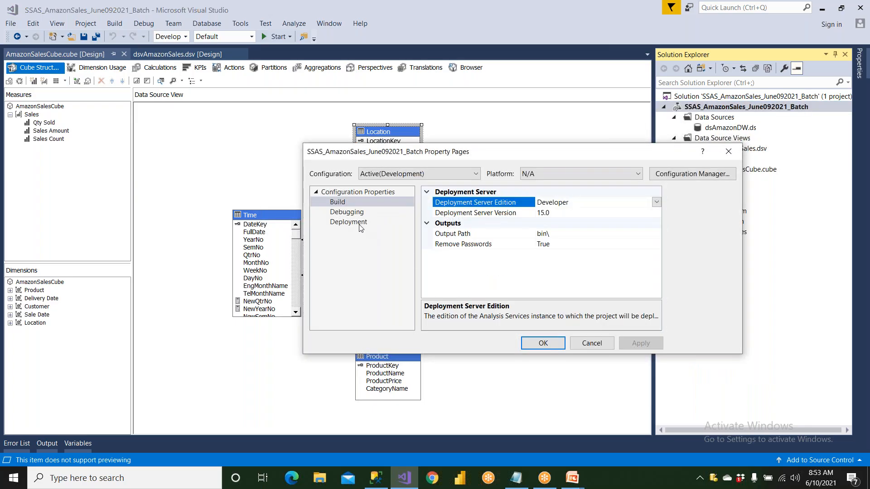
left_click(358, 223)
left_click(506, 247)
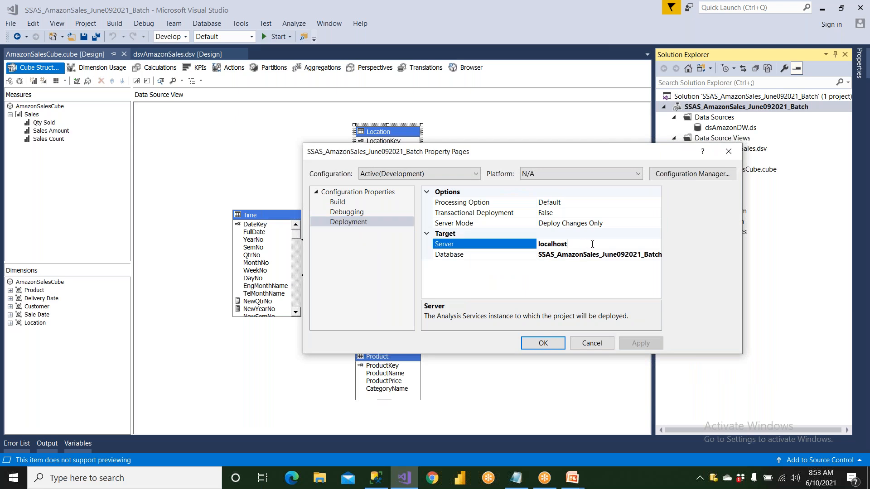
type("kedar")
- Set the deployment target database to AmazonSalesCubeDB and save the project properties
left_click(541, 256)
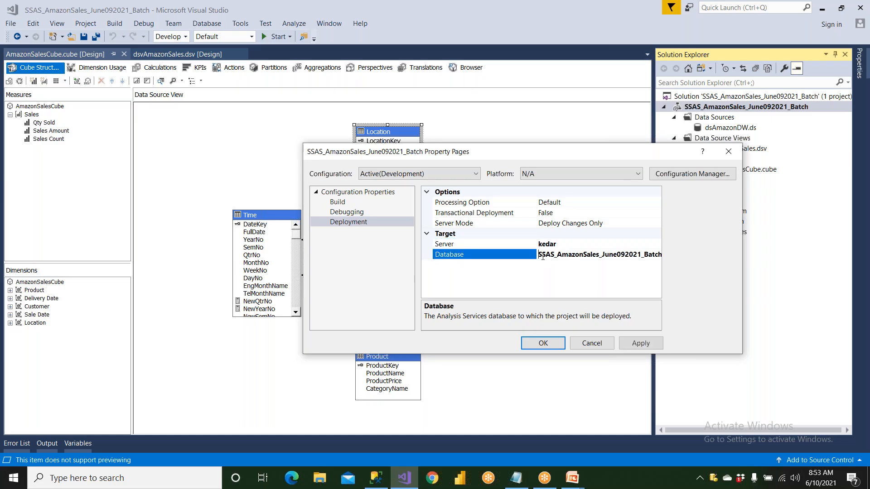
key("BackSpace")
key("BackSpace")
key("BackSpace")
key("BackSpace")
key("BackSpace")
key("BackSpace")
key("BackSpace")
key("BackSpace")
key("BackSpace")
key("BackSpace")
key("BackSpace")
key("BackSpace")
key("BackSpace")
key("BackSpace")
key("BackSpace")
key("BackSpace")
key("BackSpace")
key("BackSpace")
key("BackSpace")
key("BackSpace")
type("h")
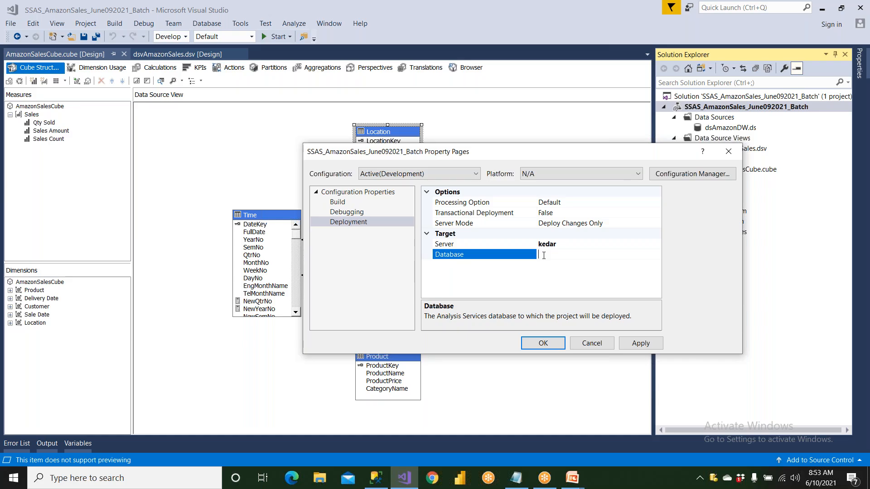
type("S")
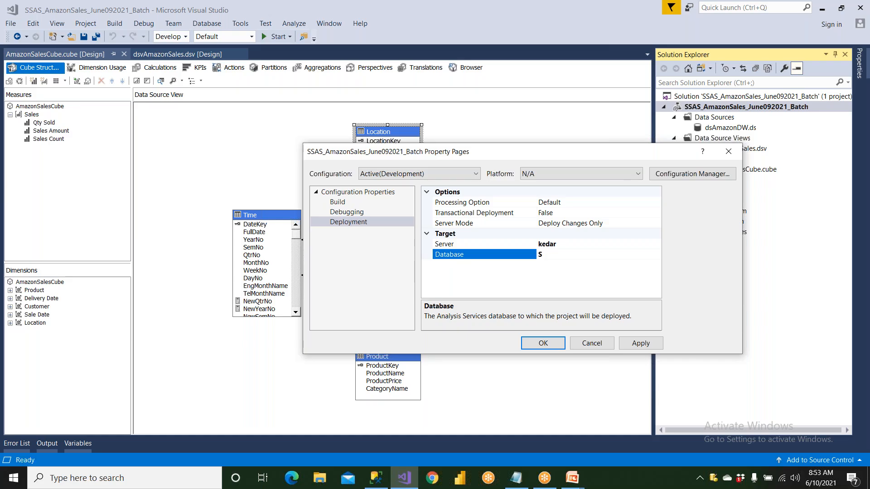
key("BackSpace")
type("AmazonSalesCubeDB")
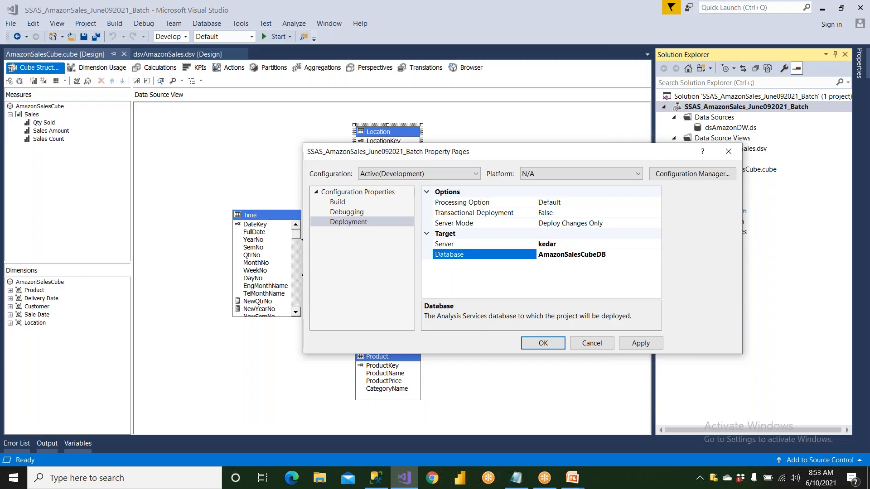
left_click(640, 343)
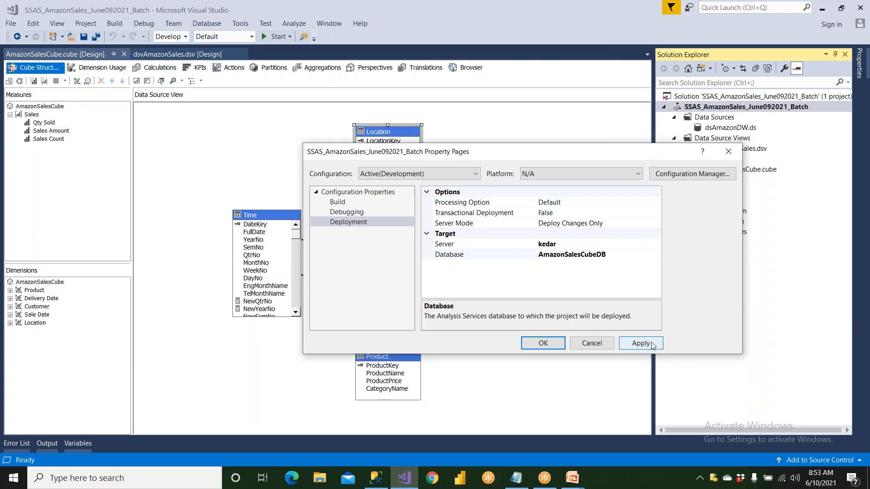
left_click(542, 343)
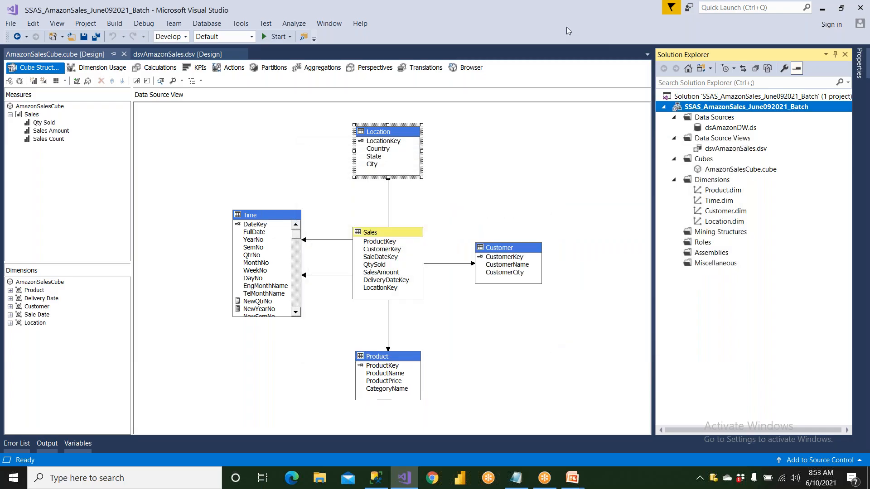
left_click(577, 7)
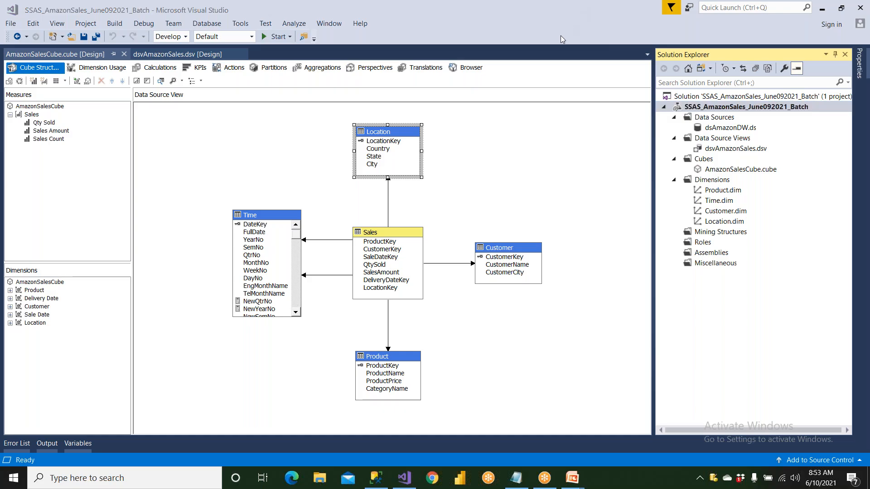
mouse_move(172, 136)
left_mouse_down()
mouse_move(173, 188)
mouse_move(227, 184)
mouse_move(172, 151)
left_mouse_up()
mouse_move(214, 160)
left_mouse_down()
mouse_move(285, 164)
mouse_move(286, 179)
left_mouse_up()
mouse_move(304, 135)
left_mouse_down()
mouse_move(308, 190)
mouse_move(357, 179)
mouse_move(359, 136)
mouse_move(324, 176)
mouse_move(350, 152)
mouse_move(417, 165)
mouse_move(423, 176)
mouse_move(465, 150)
mouse_move(439, 156)
mouse_move(476, 156)
mouse_move(438, 143)
mouse_move(482, 135)
mouse_move(469, 157)
mouse_move(523, 162)
mouse_move(520, 183)
left_mouse_up()
mouse_move(553, 138)
left_mouse_down()
mouse_move(569, 230)
mouse_move(629, 156)
mouse_move(554, 138)
mouse_move(630, 144)
left_mouse_up()
mouse_move(581, 233)
left_mouse_down()
mouse_move(581, 250)
mouse_move(597, 247)
mouse_move(606, 265)
left_mouse_up()
mouse_move(567, 305)
left_mouse_down()
mouse_move(573, 284)
mouse_move(580, 302)
mouse_move(591, 292)
mouse_move(617, 300)
left_mouse_up()
mouse_move(649, 274)
left_mouse_down()
mouse_move(637, 299)
mouse_move(660, 284)
mouse_move(707, 294)
mouse_move(689, 303)
left_mouse_up()
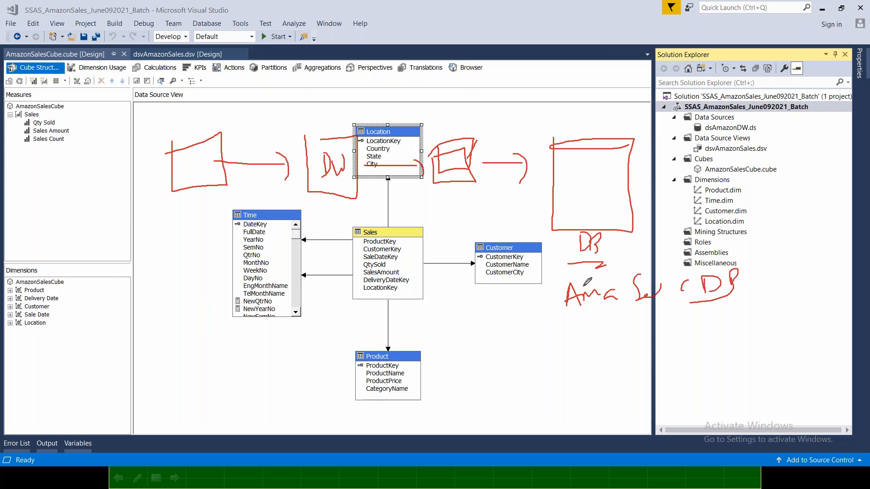
mouse_move(447, 196)
left_mouse_down()
mouse_move(447, 226)
mouse_move(455, 215)
left_mouse_up()
mouse_move(468, 203)
left_mouse_down()
mouse_move(466, 211)
mouse_move(500, 209)
mouse_move(539, 223)
left_mouse_up()
mouse_move(465, 249)
left_mouse_down()
mouse_move(462, 226)
mouse_move(467, 243)
mouse_move(481, 245)
mouse_move(495, 230)
mouse_move(492, 248)
left_mouse_up()
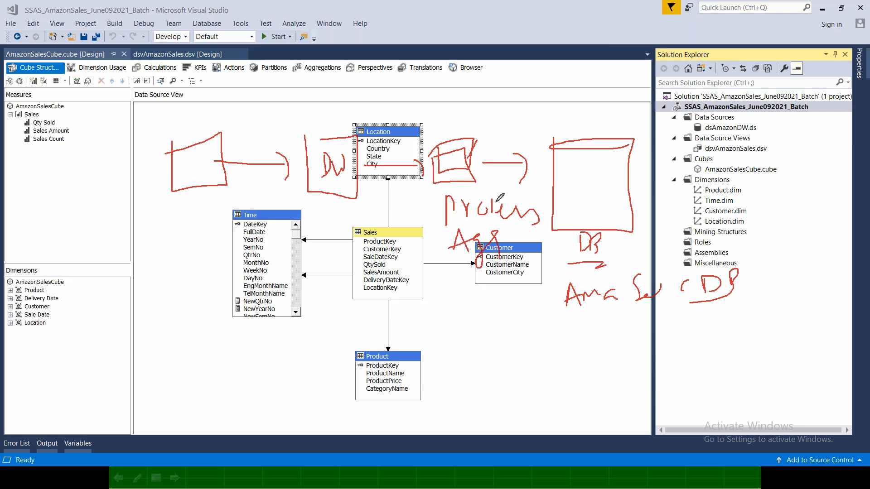
mouse_move(496, 138)
left_mouse_down()
mouse_move(496, 152)
mouse_move(525, 139)
mouse_move(543, 149)
left_mouse_up()
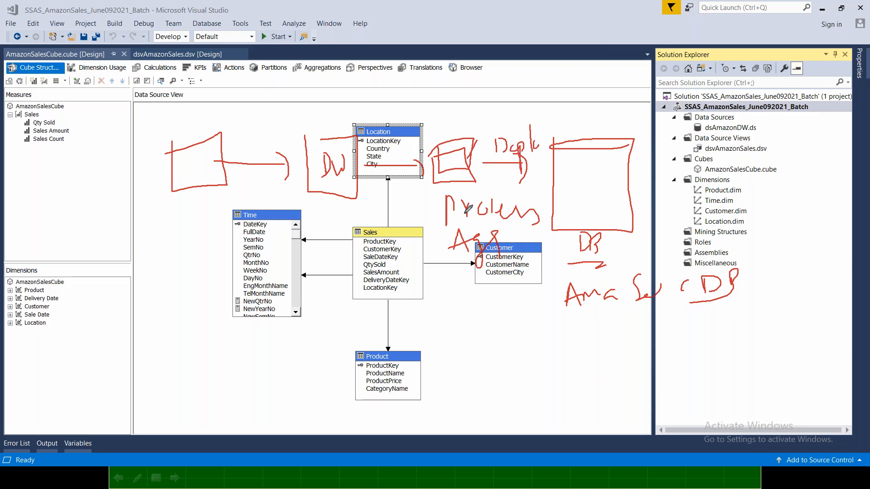
mouse_move(507, 186)
left_mouse_down()
mouse_move(423, 206)
mouse_move(553, 212)
left_mouse_up()
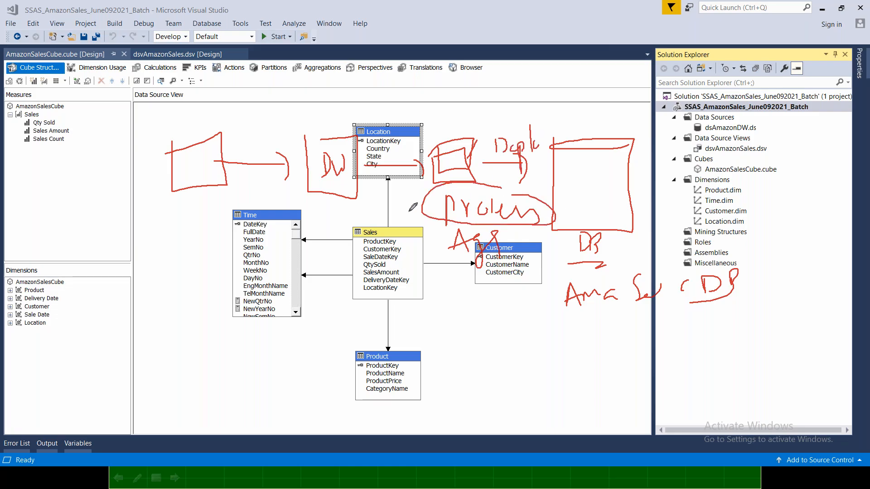
left_click_drag(406, 203, 408, 221)
left_click_drag(412, 187, 401, 192)
mouse_move(494, 119)
left_mouse_down()
mouse_move(504, 137)
mouse_move(514, 120)
mouse_move(516, 140)
left_mouse_up()
mouse_move(578, 168)
left_mouse_down()
mouse_move(590, 168)
mouse_move(599, 193)
left_mouse_up()
mouse_move(604, 121)
left_mouse_down()
mouse_move(549, 165)
mouse_move(635, 167)
left_mouse_up()
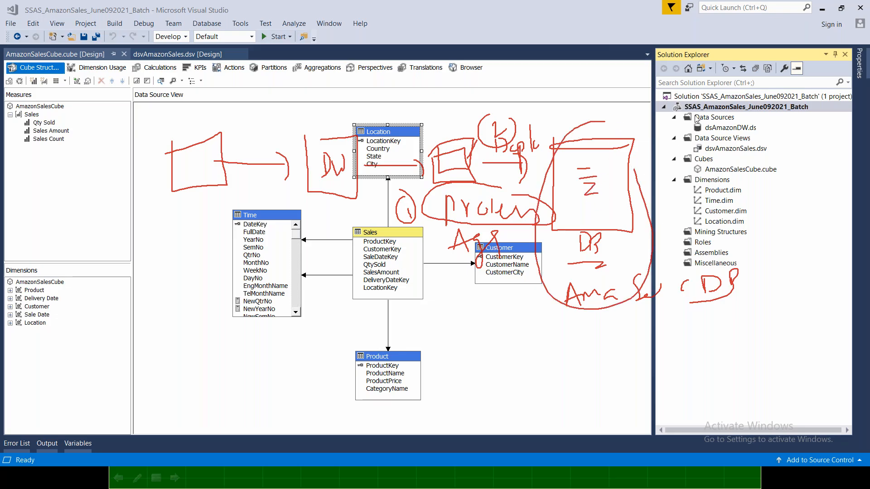
- Reopen the project's properties and review the deployment target server and database settings
right_click(699, 108)
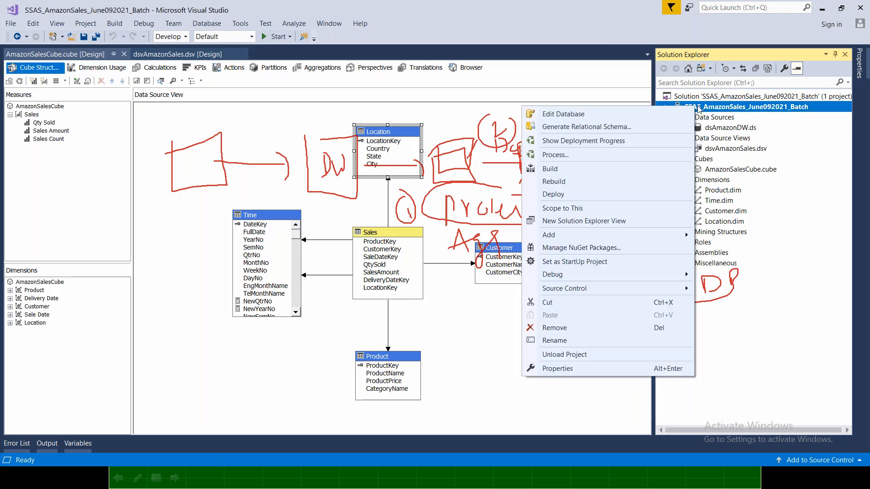
left_click(625, 369)
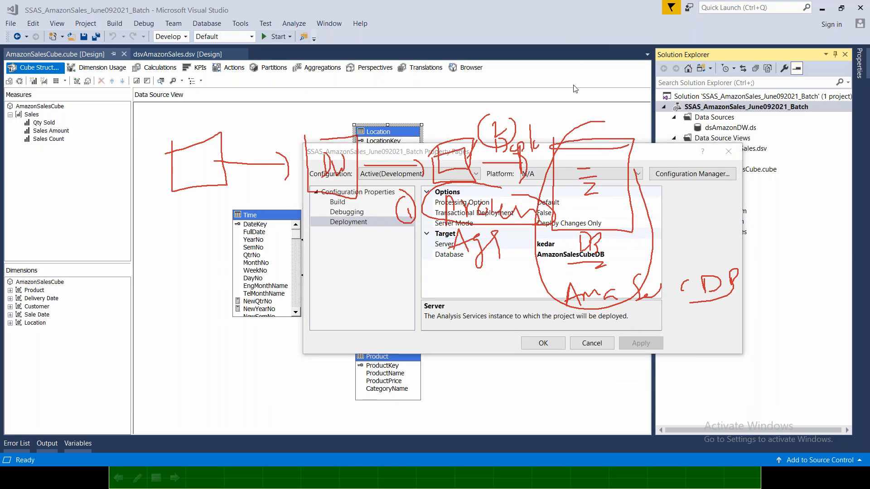
key("Escape")
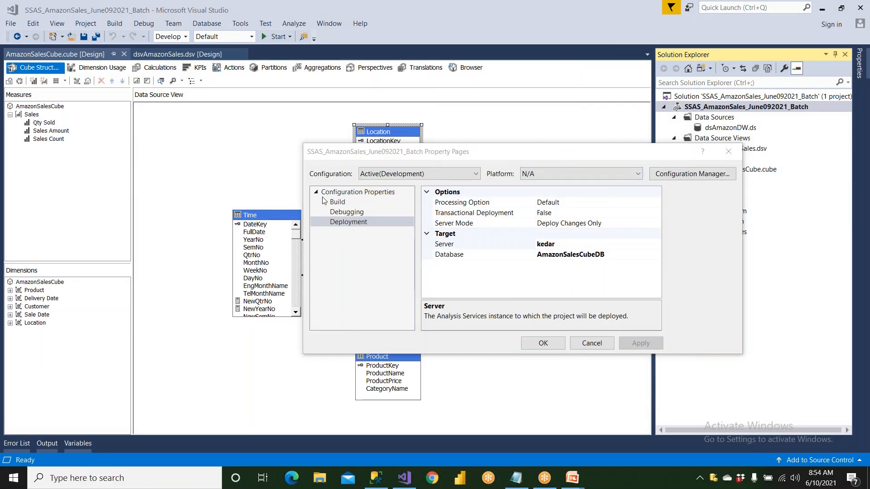
left_click(317, 194)
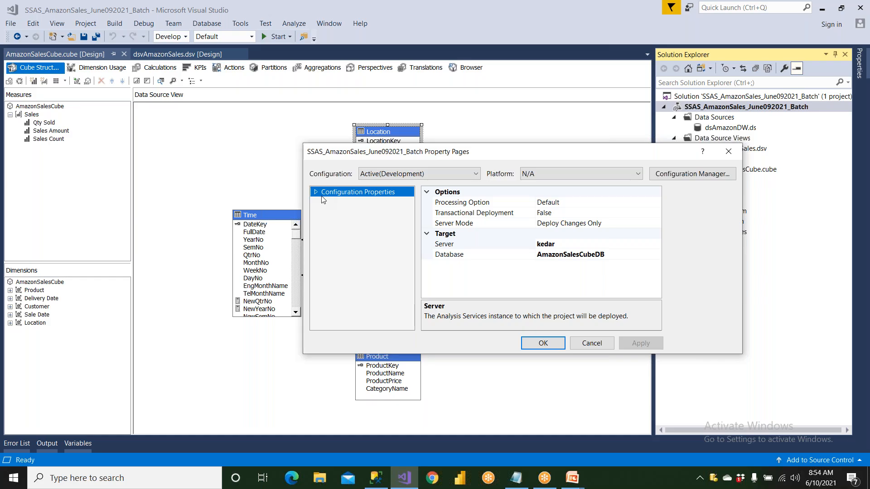
left_click(315, 193)
left_click(343, 222)
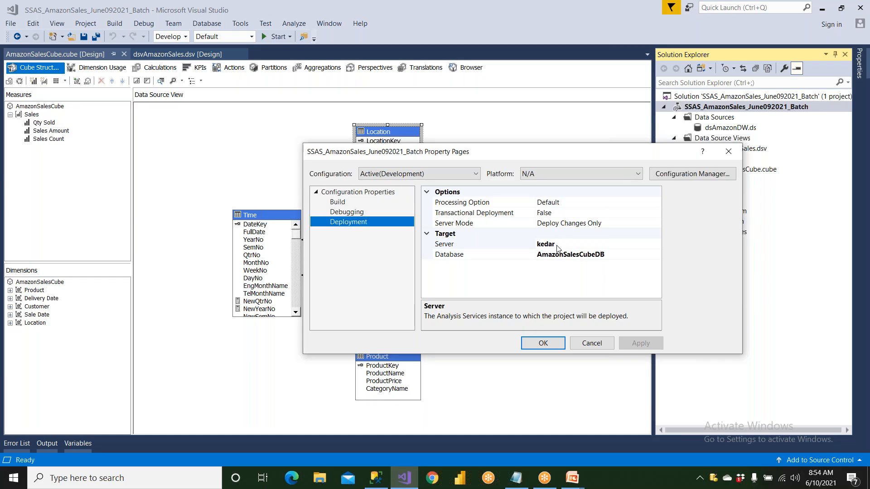
- Check the target server and database names in the deployment settings and accept the property pages
left_click(569, 244)
left_click_drag(569, 244, 518, 254)
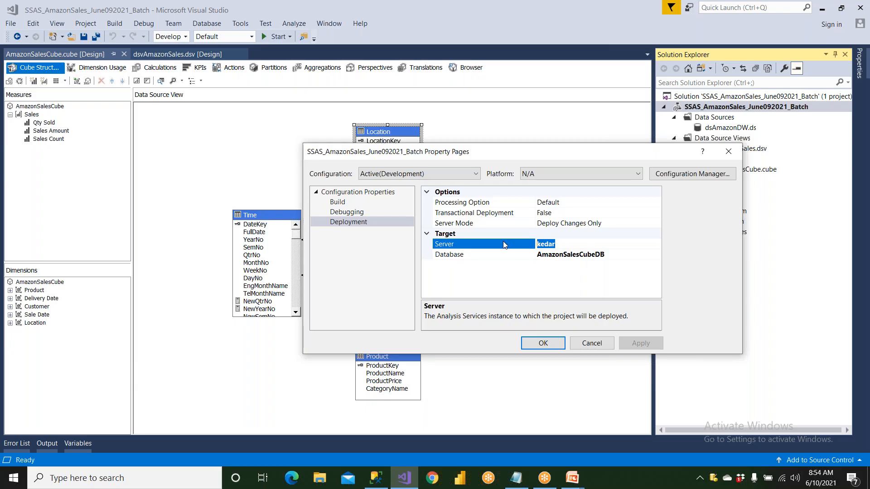
left_click(501, 255)
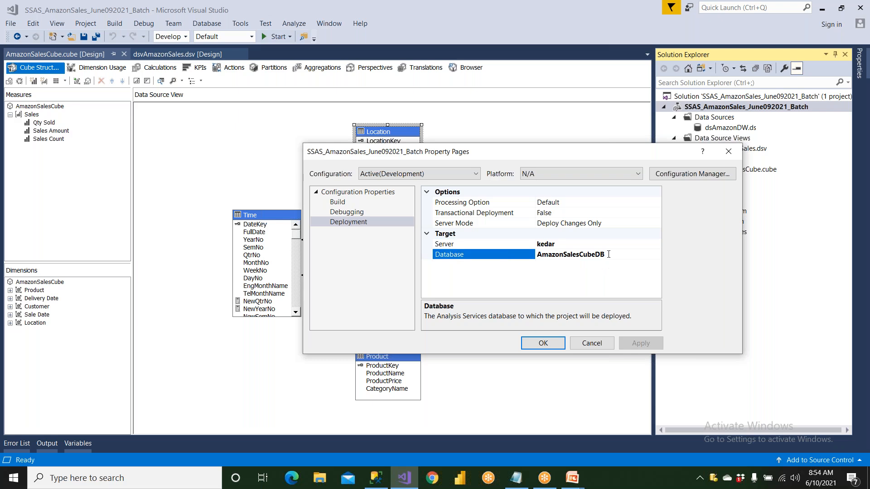
left_click_drag(608, 254, 514, 263)
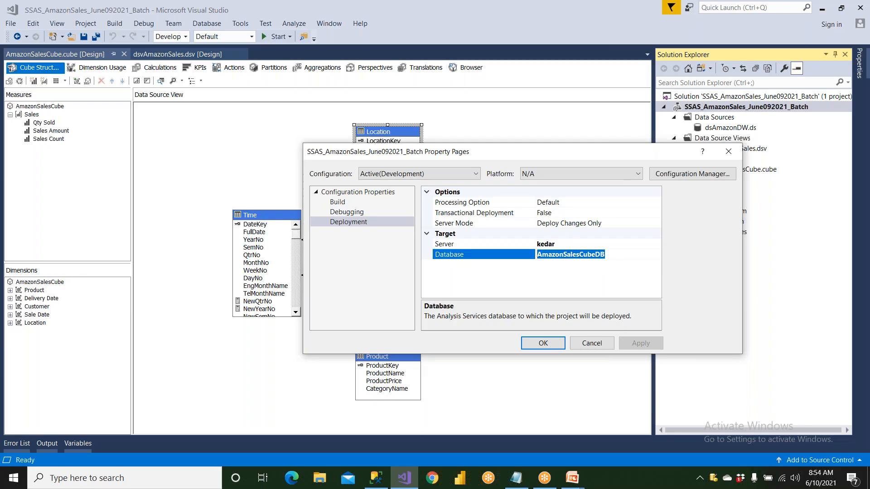
left_click(551, 342)
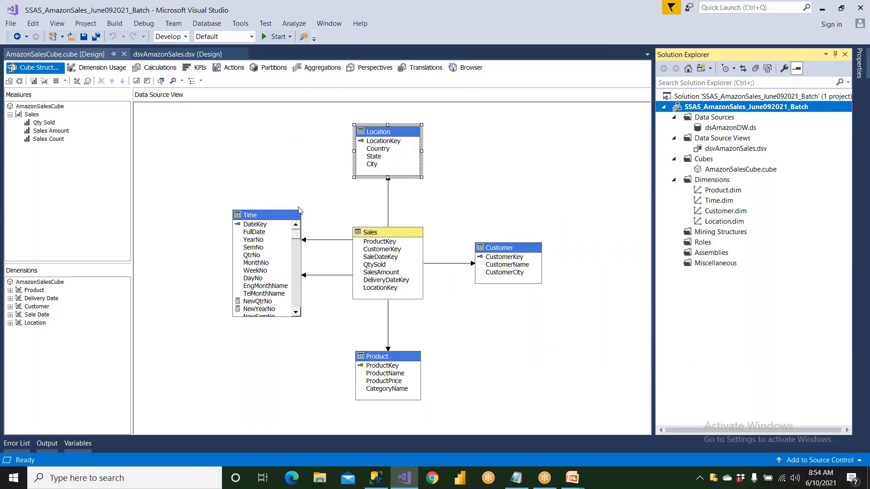
- Save all project files and build the SSAS_AmazonSales_June092021_Batch project
left_click(83, 36)
right_click(685, 111)
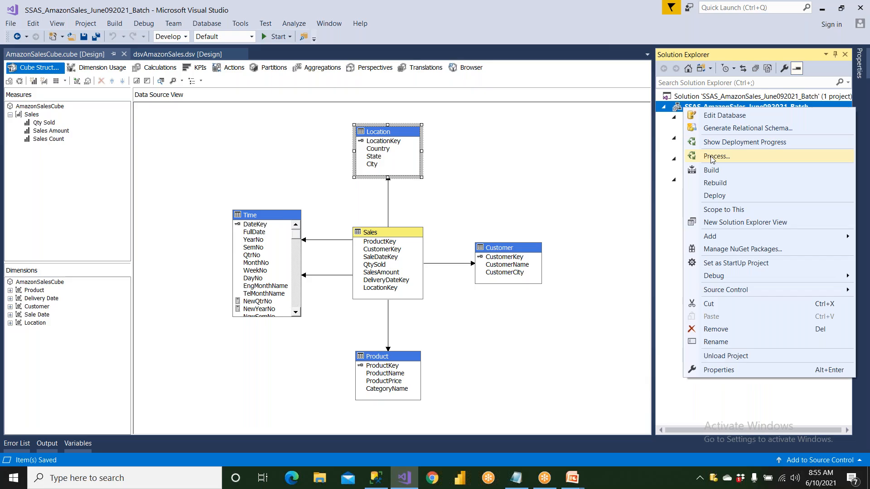
left_click(712, 171)
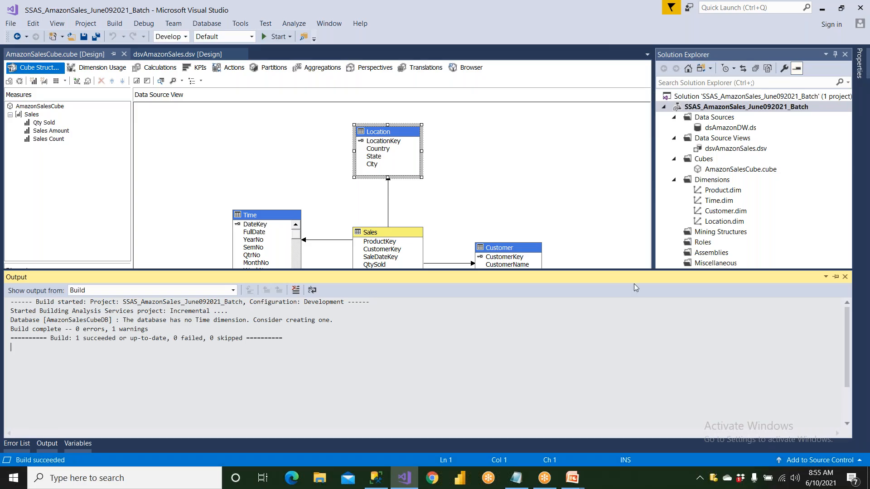
- Switch to the PowerPoint slide show, advance to the Step6: Process and Deploy Cube slide, and return to Visual Studio
mouse_move(572, 478)
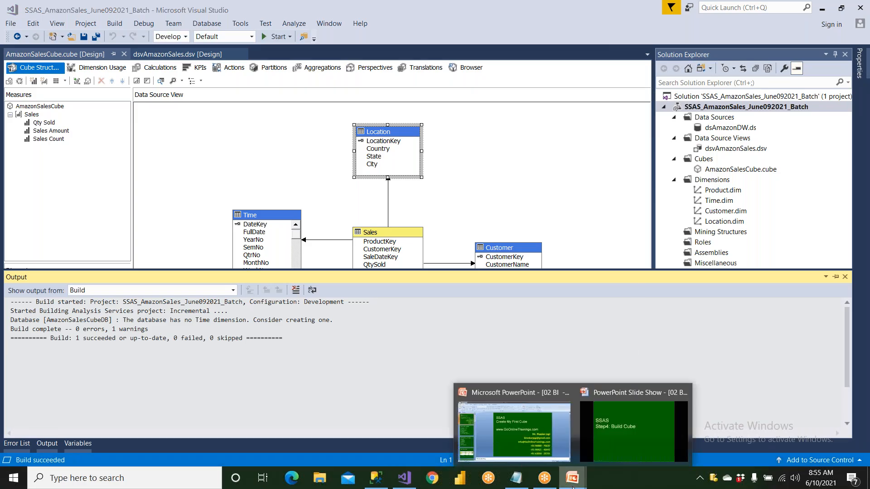
left_click(605, 448)
left_click(545, 369)
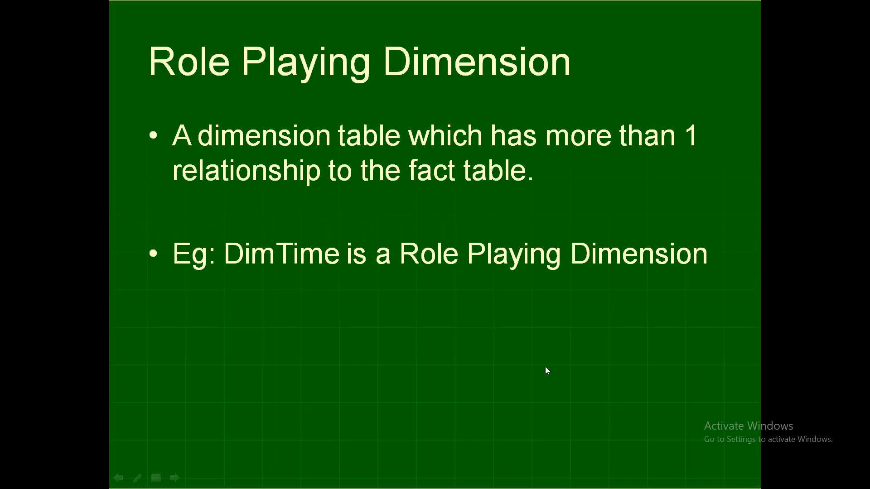
left_click(545, 366)
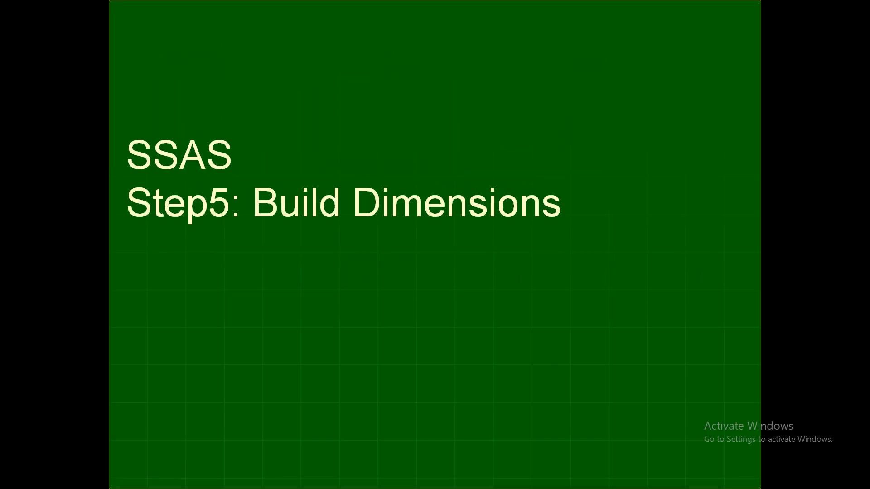
left_click(382, 252)
left_click(382, 253)
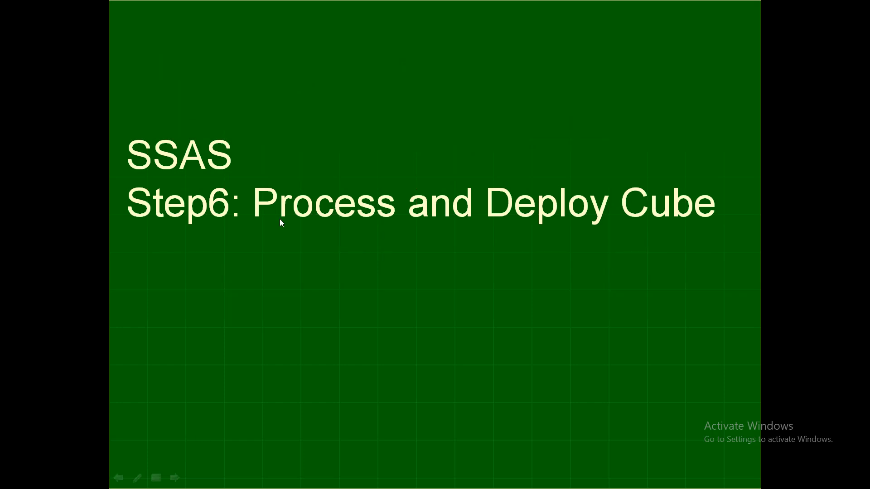
key("super")
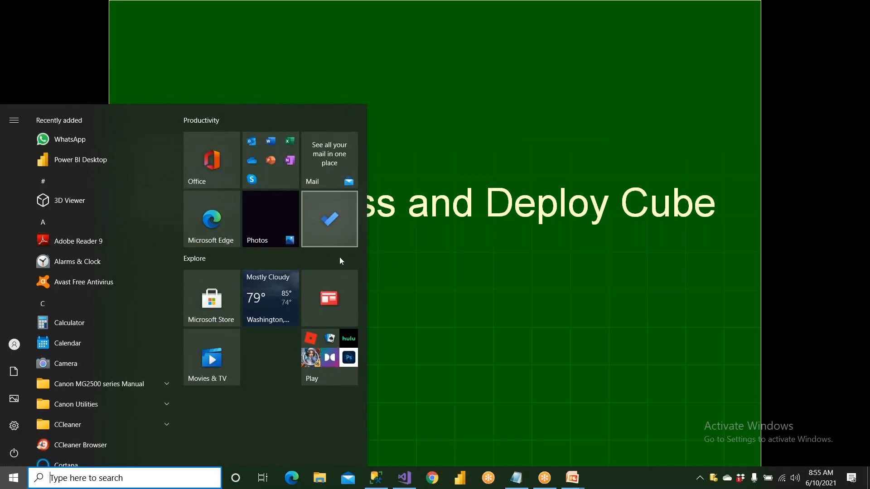
left_click(401, 478)
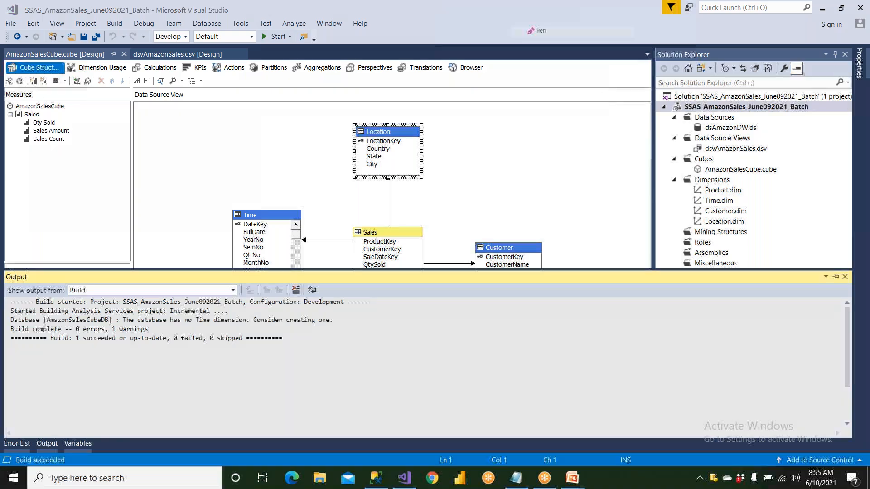
key("ctrl+2")
mouse_move(94, 430)
left_mouse_down()
mouse_move(6, 443)
mouse_move(93, 438)
mouse_move(6, 469)
mouse_move(30, 426)
mouse_move(84, 480)
mouse_move(90, 469)
left_mouse_up()
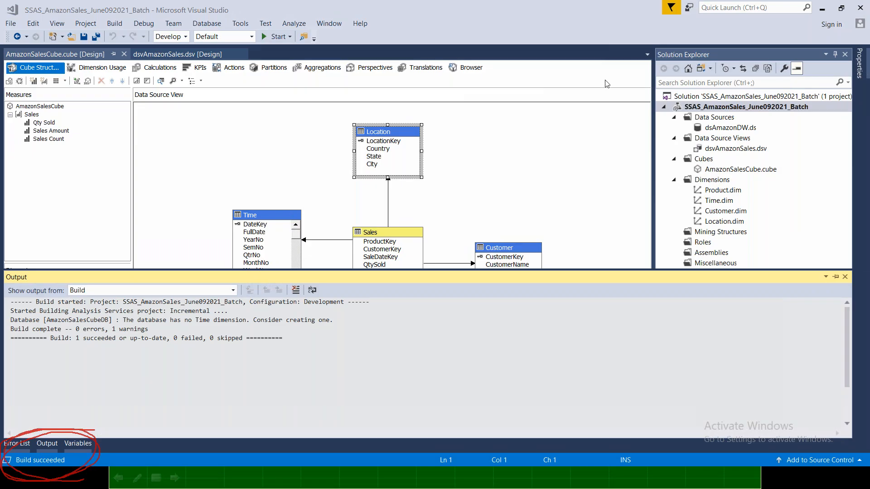
- Rebuild the SSAS_AmazonSales_June092021_Batch project, keep the build output pinned open, and build the project once more
right_click(690, 108)
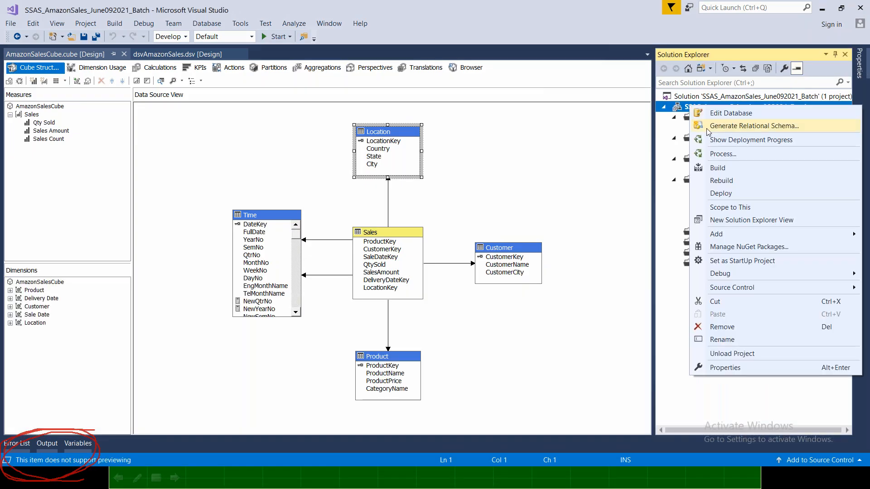
left_click(724, 181)
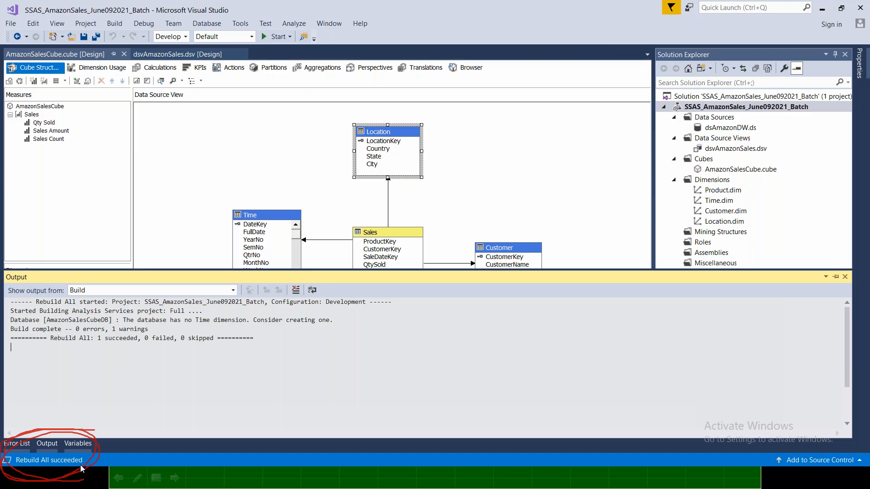
left_click(836, 277)
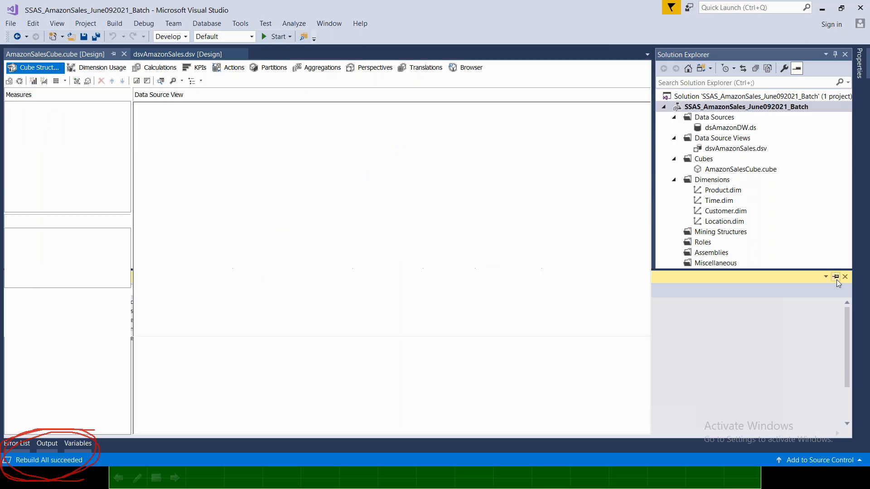
right_click(730, 112)
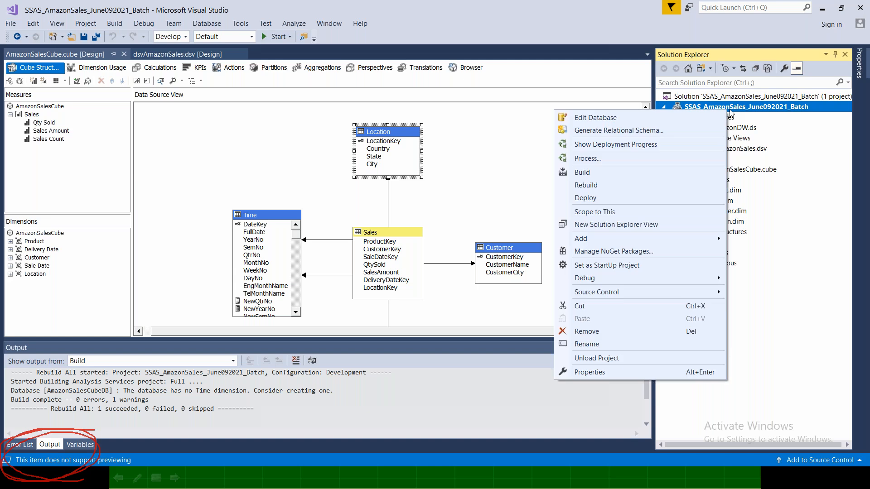
left_click(596, 176)
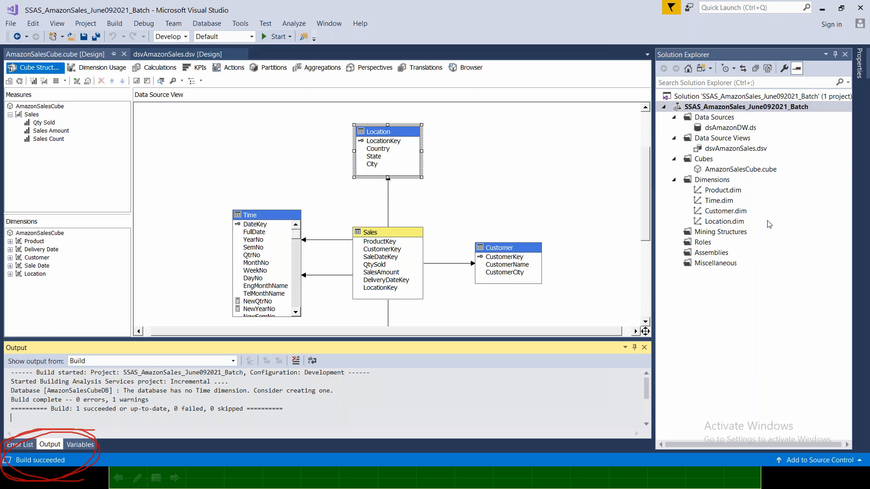
- Start processing the project, building and deploying it first and overwriting the existing AmazonSalesCubeDB database on the kedar server
right_click(742, 111)
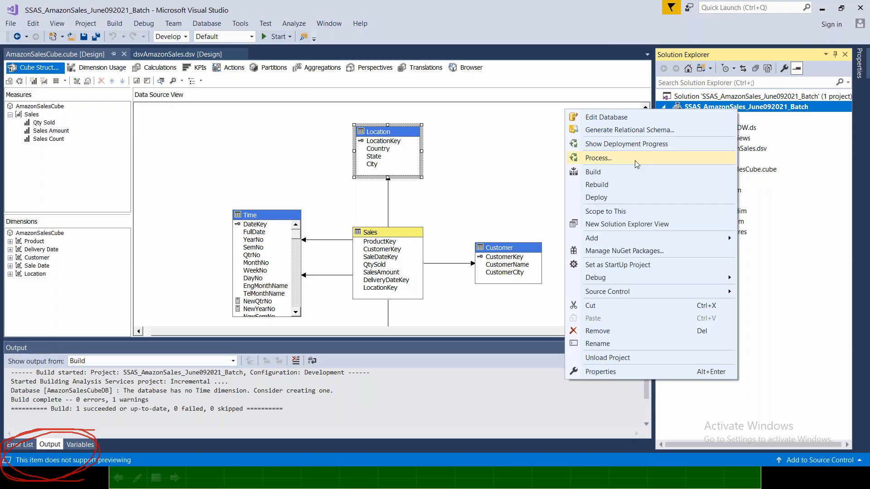
left_click(637, 164)
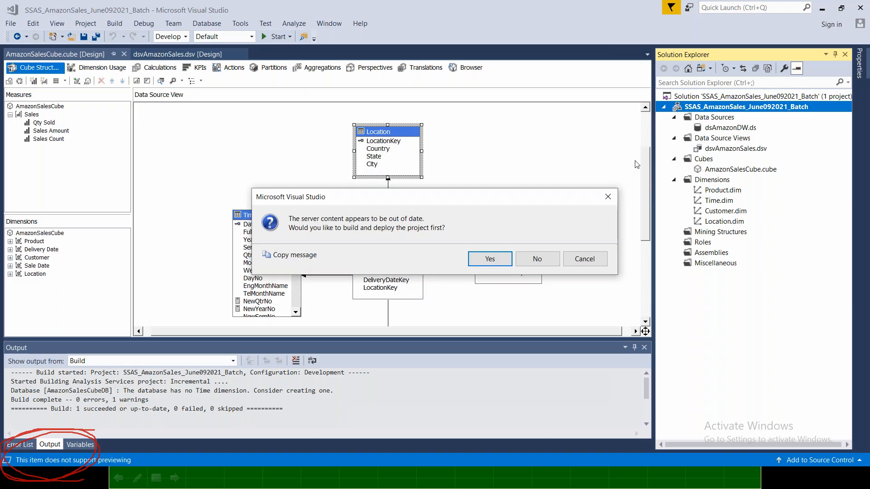
left_click(490, 259)
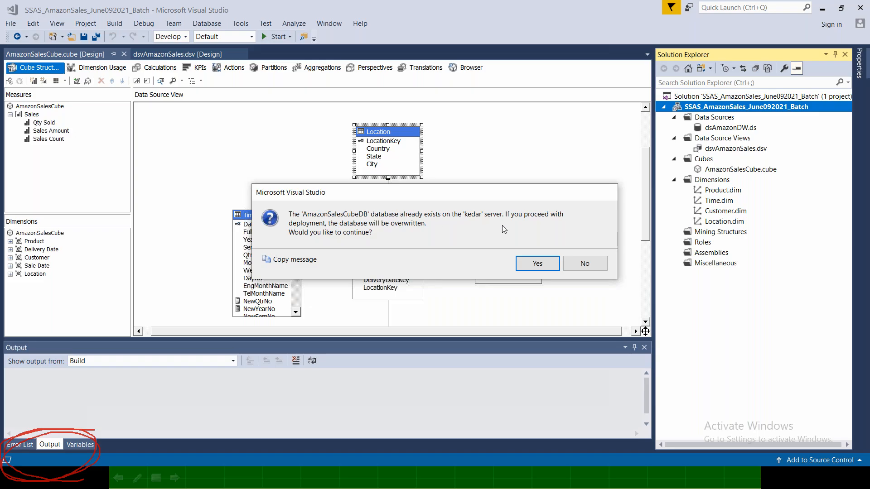
left_click(544, 266)
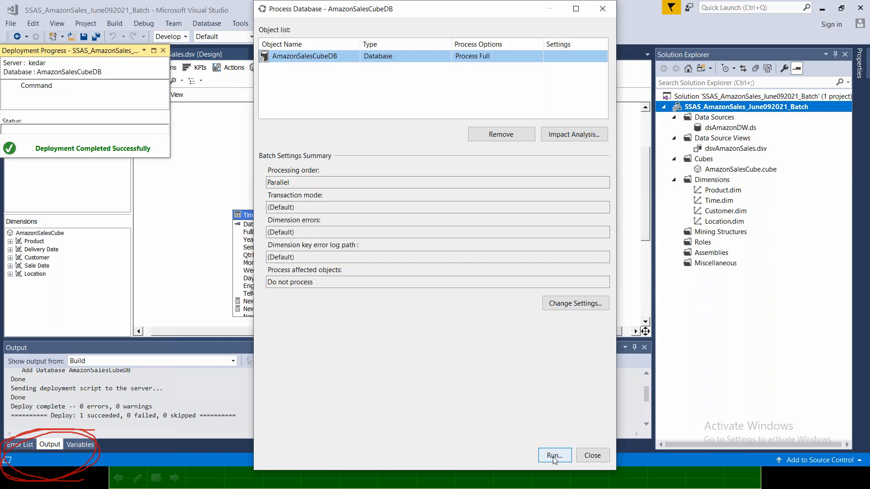
- Process the AmazonSalesCubeDB database with the Process Full option, and close the processing and deployment progress windows
left_click(479, 58)
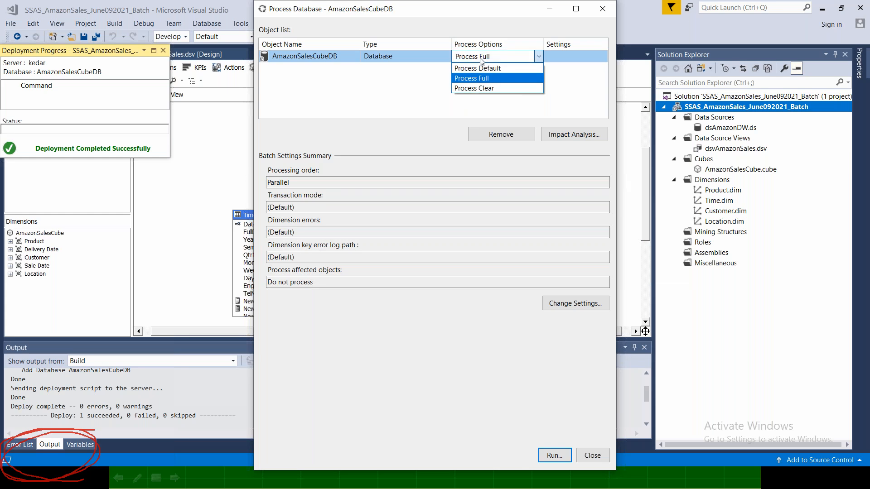
left_click(482, 79)
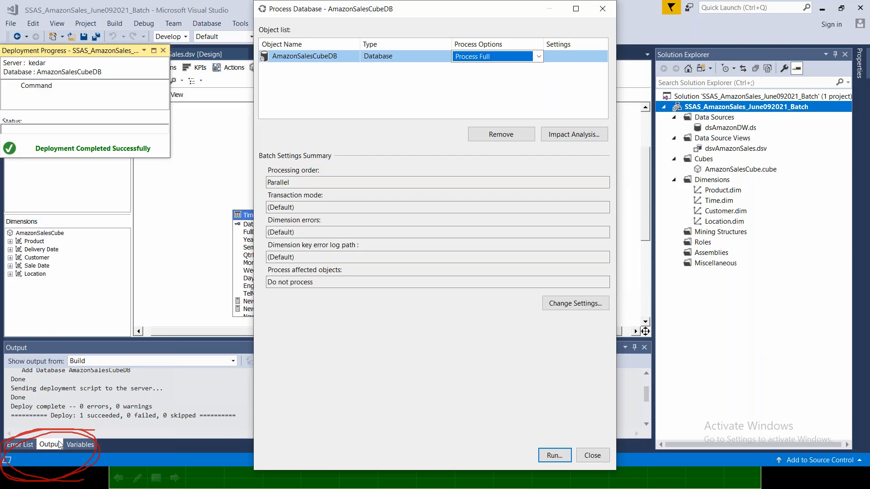
left_click(550, 456)
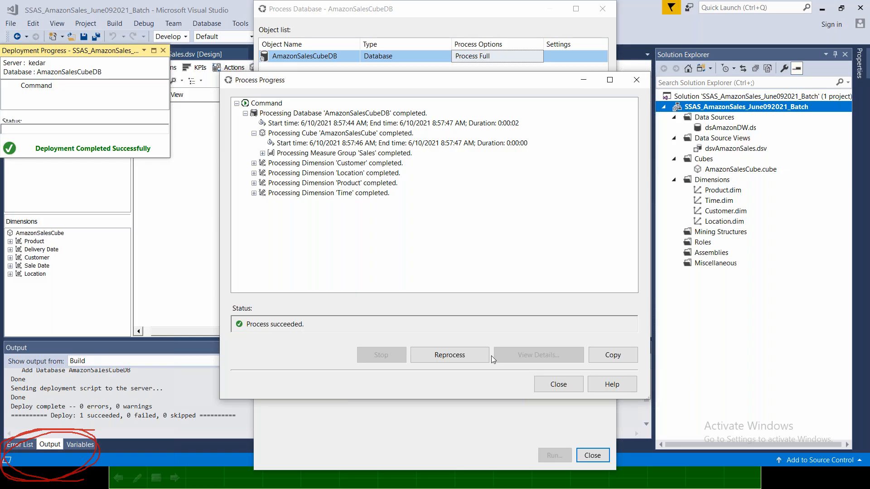
left_click(554, 385)
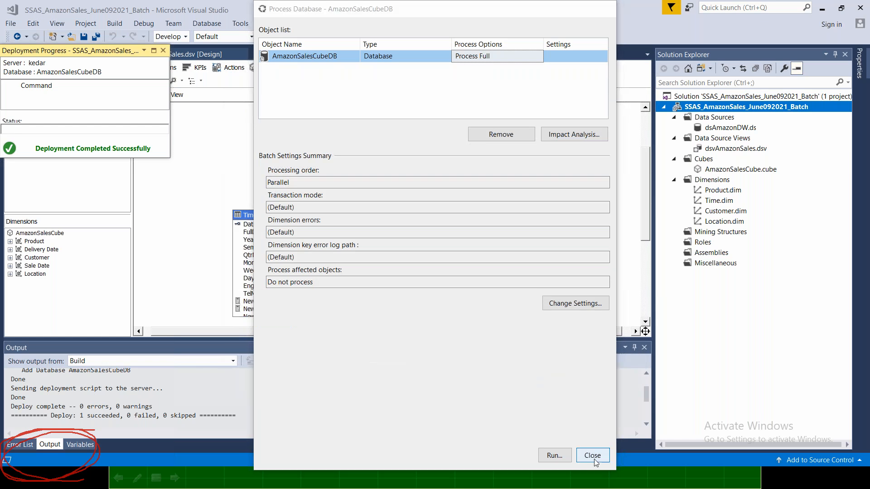
left_click(593, 457)
left_click(163, 50)
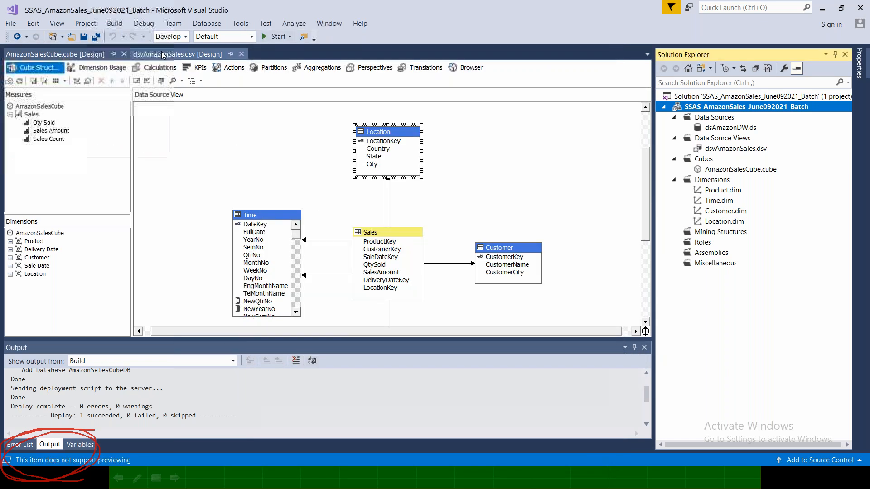
- Look through AmazonSalesCube's structure, dimension usage, calculations, KPIs, actions, partitions, aggregations, perspectives and translations
right_click(712, 107)
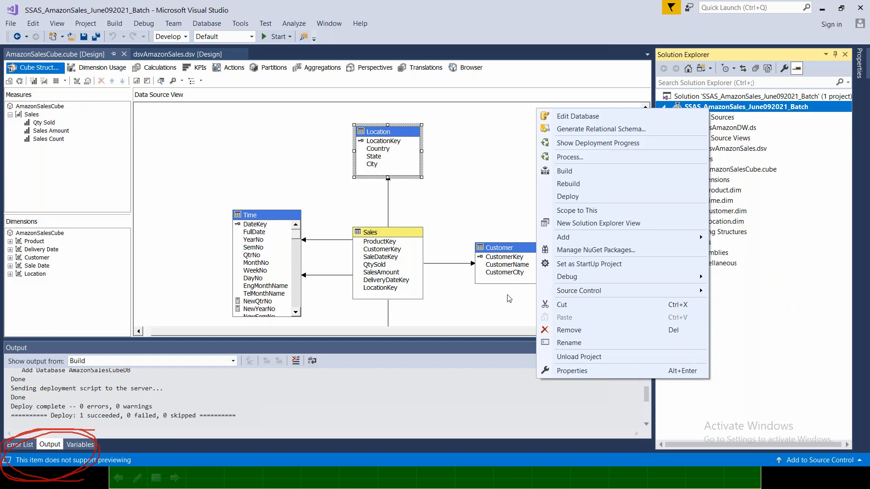
left_click(51, 69)
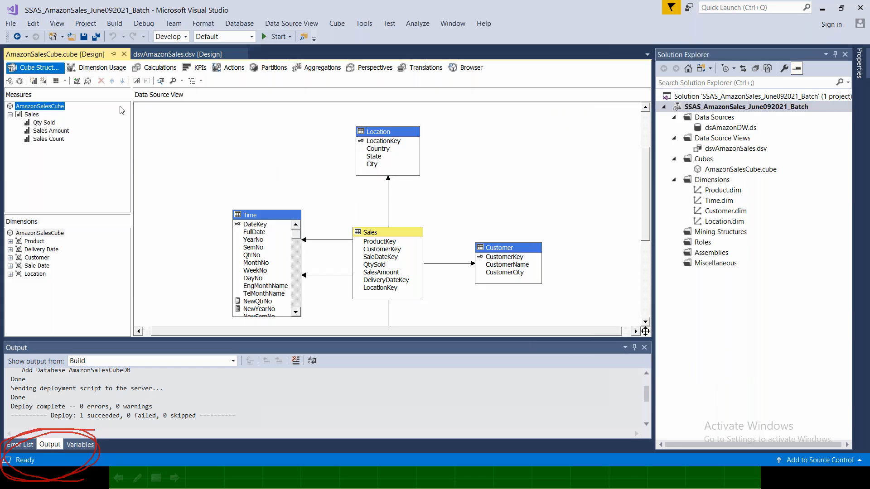
left_click(98, 68)
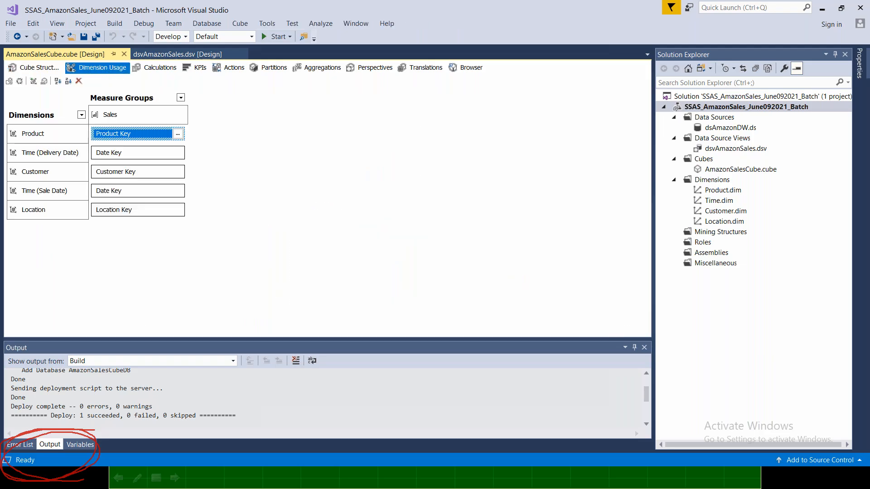
left_click(155, 67)
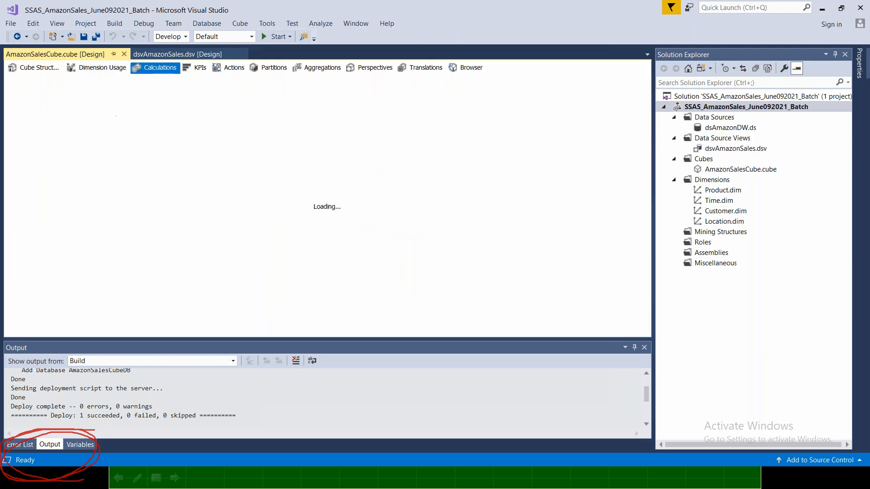
left_click(198, 68)
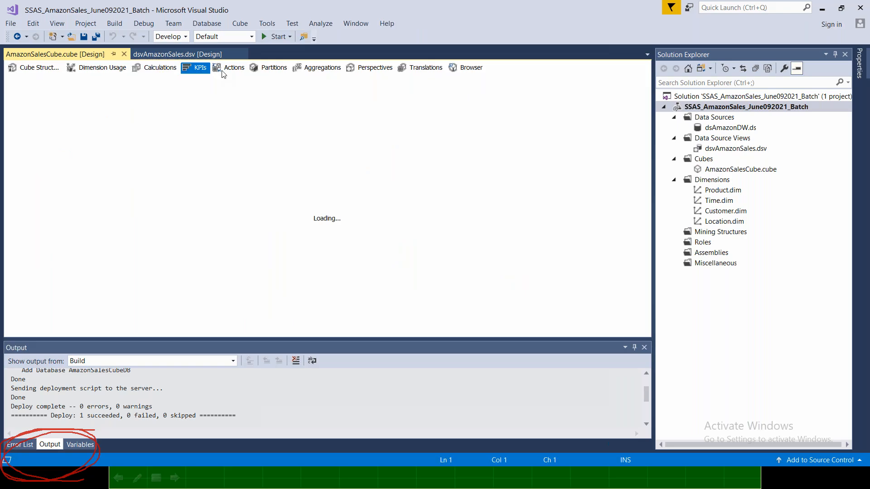
left_click(231, 68)
left_click(267, 68)
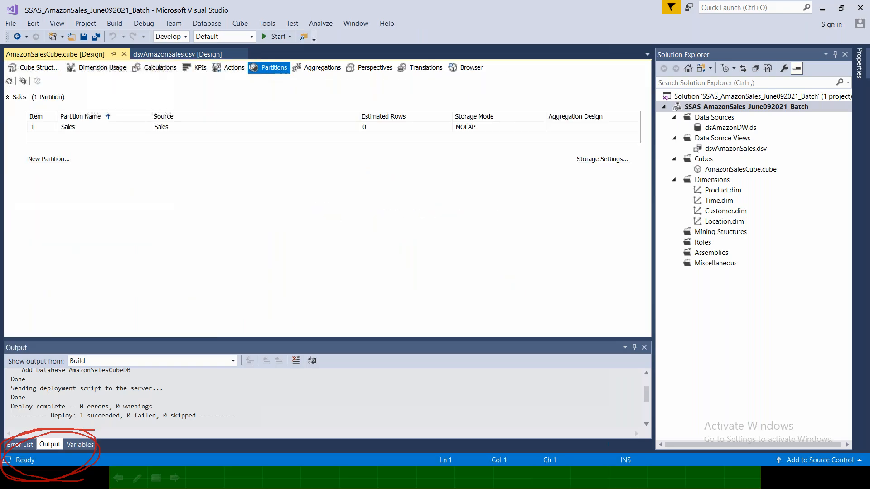
left_click(301, 68)
left_click(370, 67)
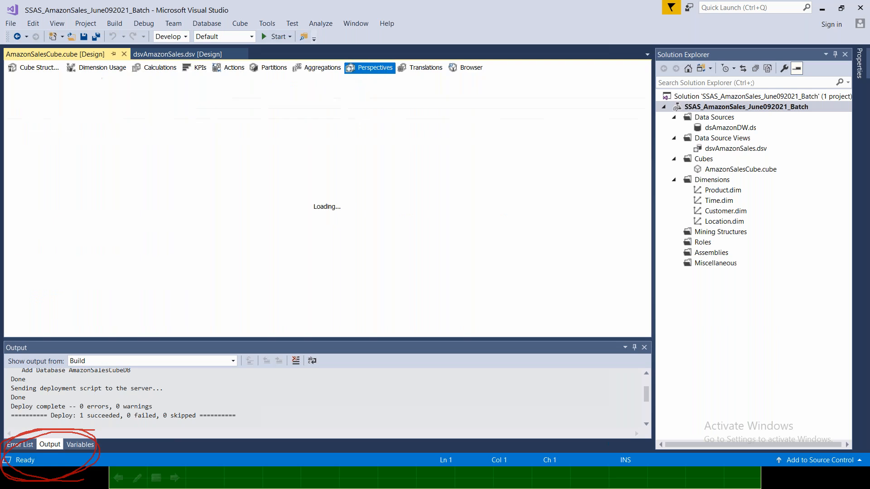
left_click(421, 67)
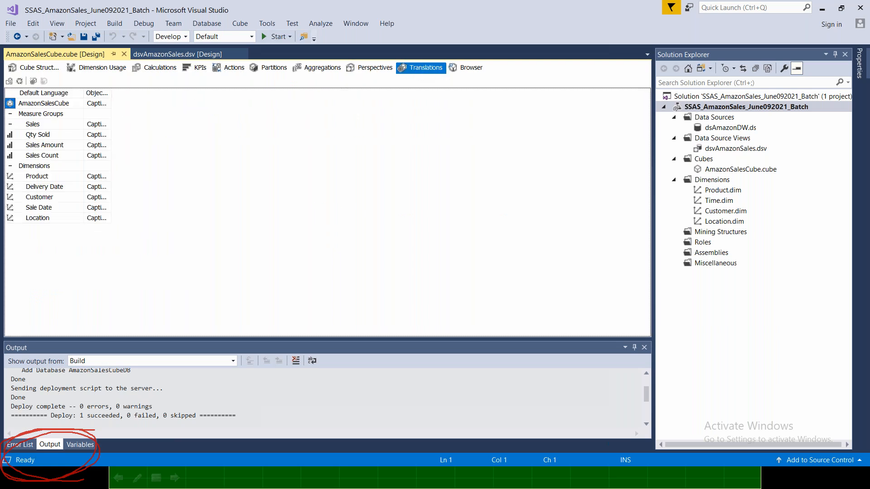
- Revisit AmazonSalesCube's structure, set the Output window to auto-hide, and open the cube browser
left_click(462, 68)
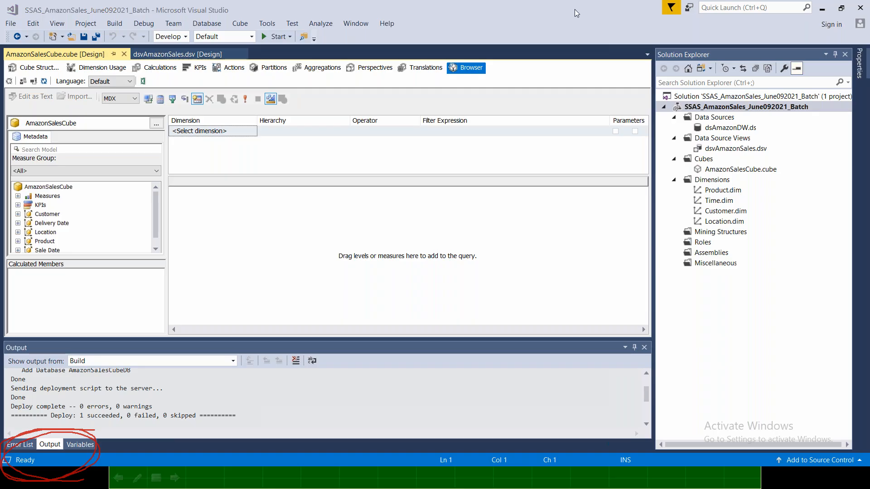
left_click(580, 86)
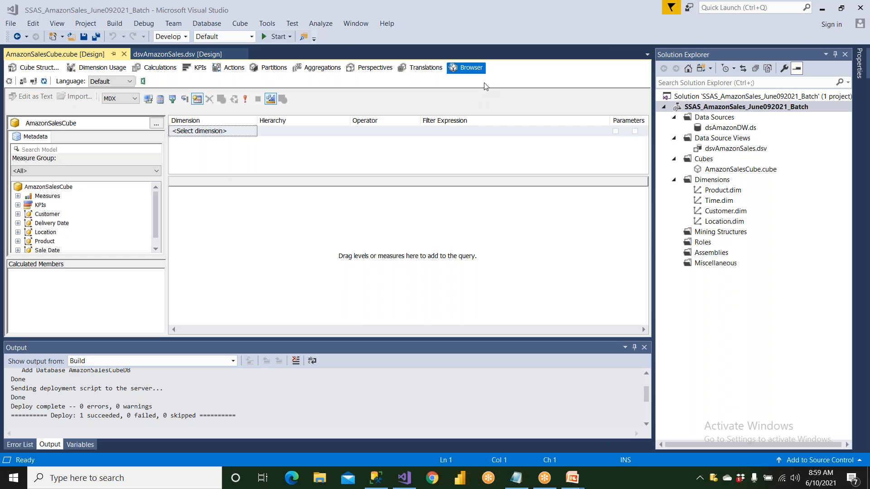
double_click(723, 170)
left_click(33, 69)
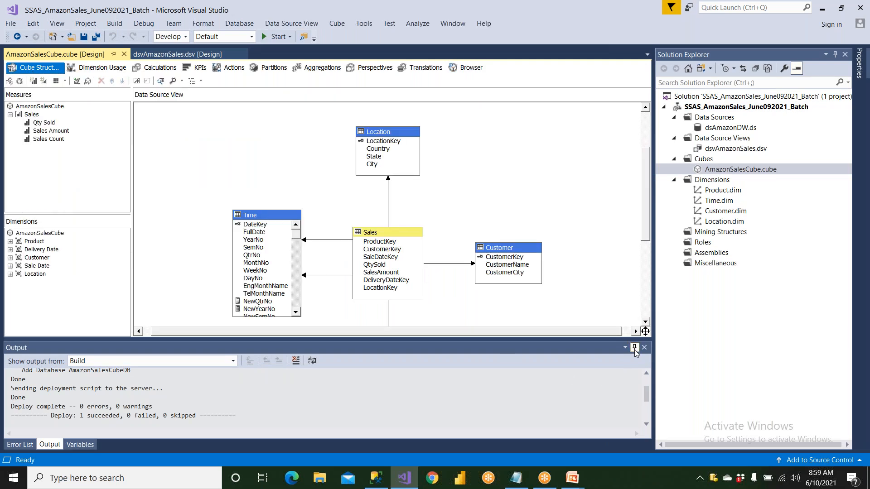
left_click(635, 348)
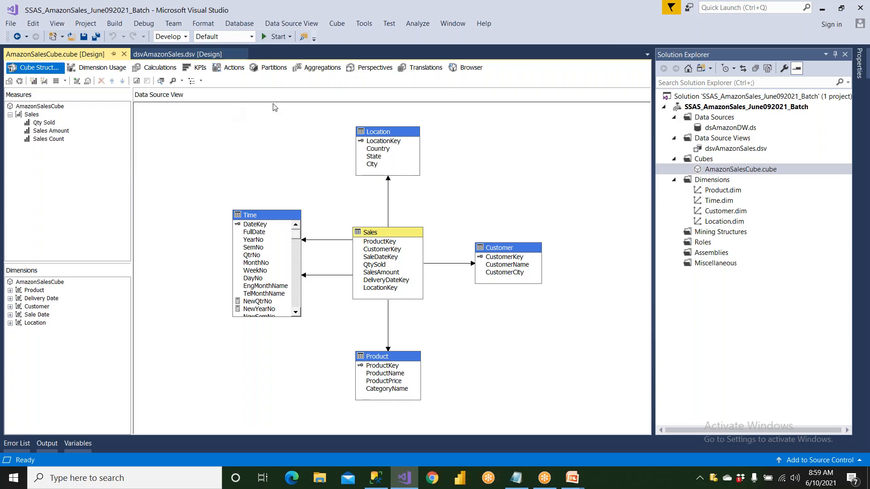
left_click(471, 73)
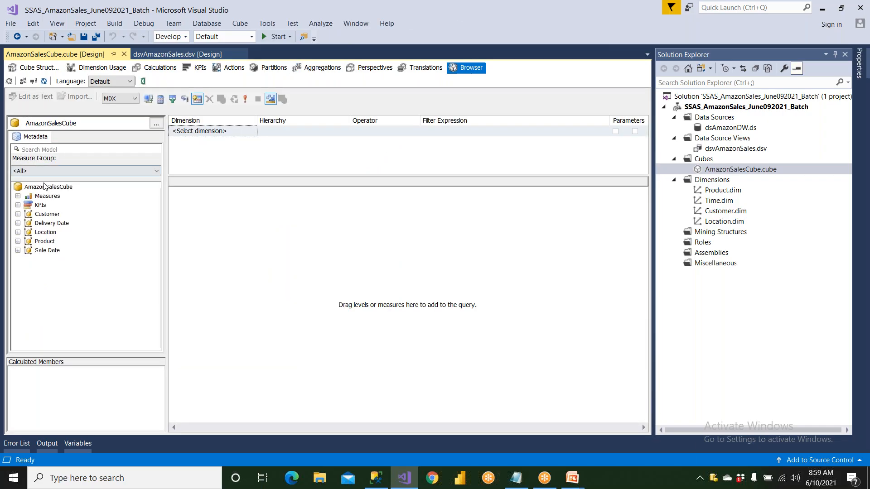
- Expand the Sales measures and all dimensions in the cube's metadata, and run a browser query on the Sales Amount measure
left_click(18, 196)
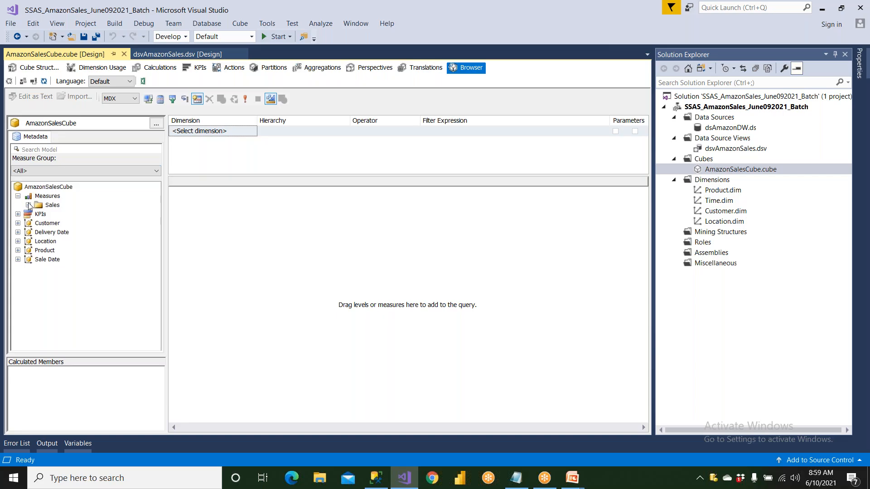
left_click(28, 205)
left_click(18, 251)
double_click(25, 269)
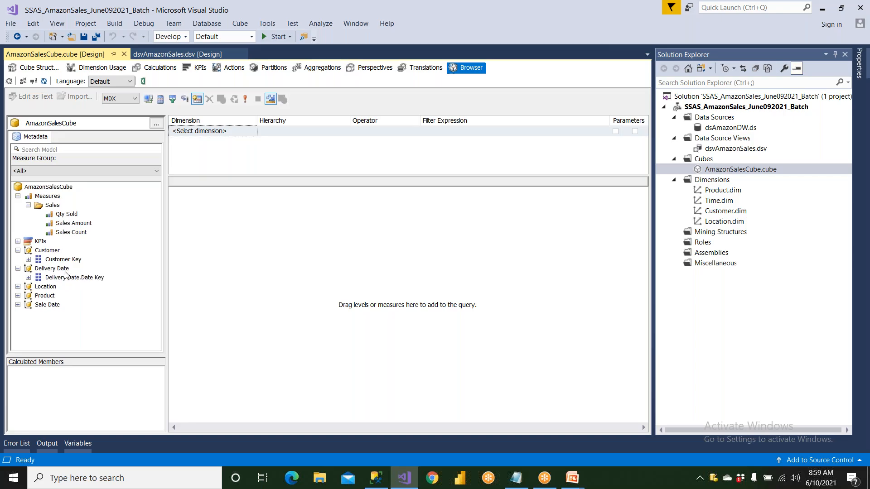
left_click(18, 287)
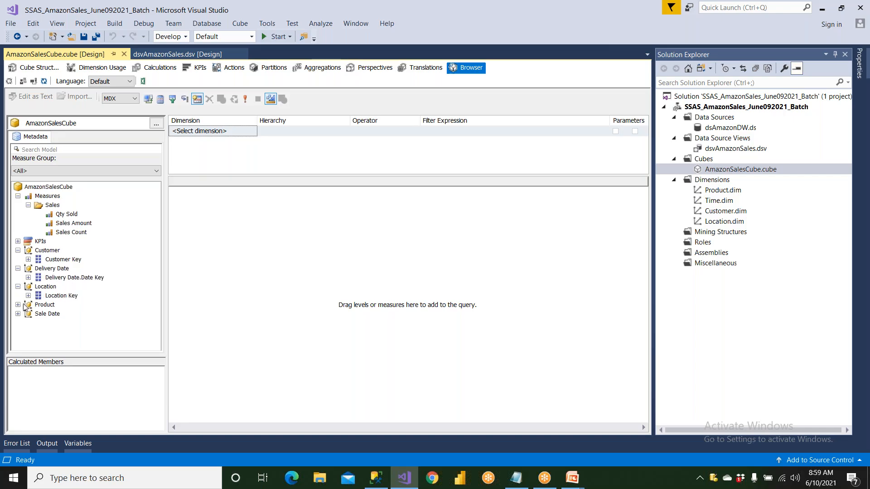
left_click(18, 304)
left_click(18, 323)
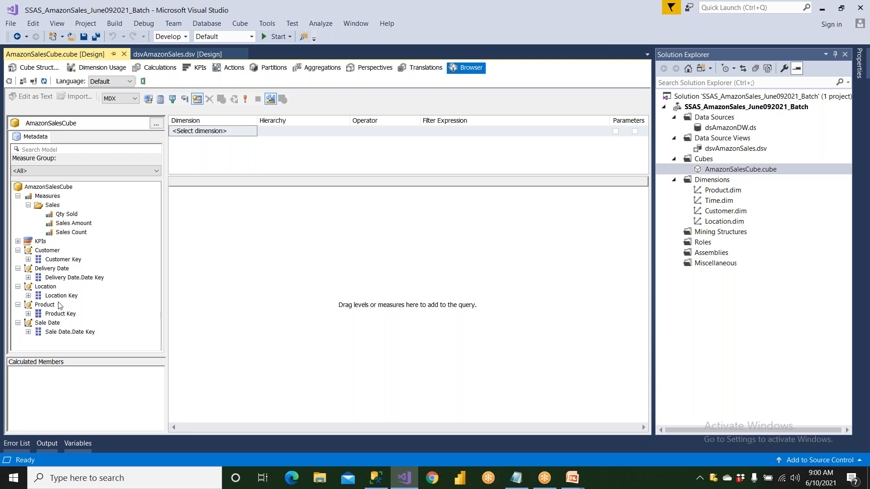
left_click_drag(85, 223, 212, 265)
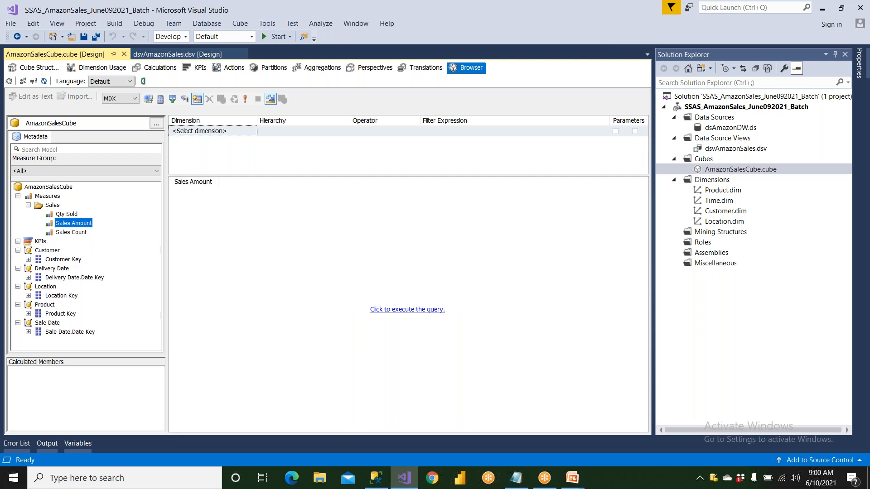
left_click(390, 312)
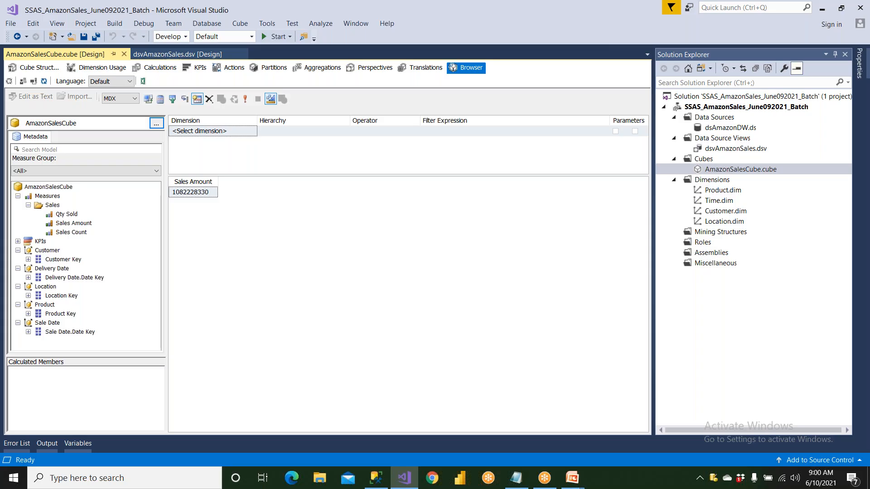
- In SQL Server Management Studio, write "select Sum(SalesAmount) as Total from FactSales" below the existing query under the comment "--Total Sales Amt"
left_click(378, 479)
key("Return")
key("Return")
key("Return")
type("--Tot")
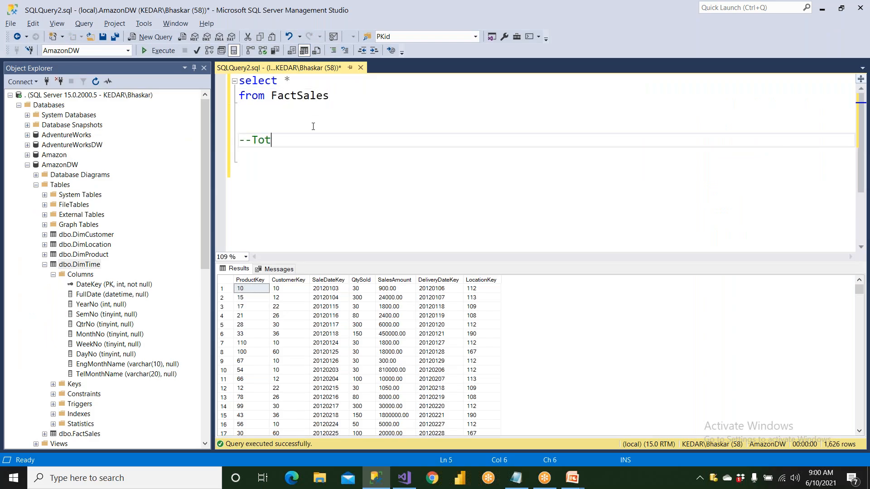
type("al Sales Amt")
key("Return")
type("s")
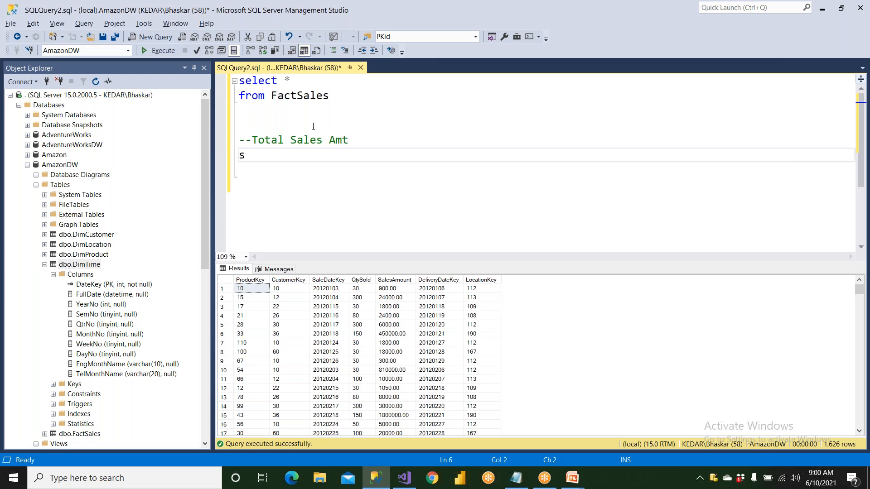
type("elect Sum(")
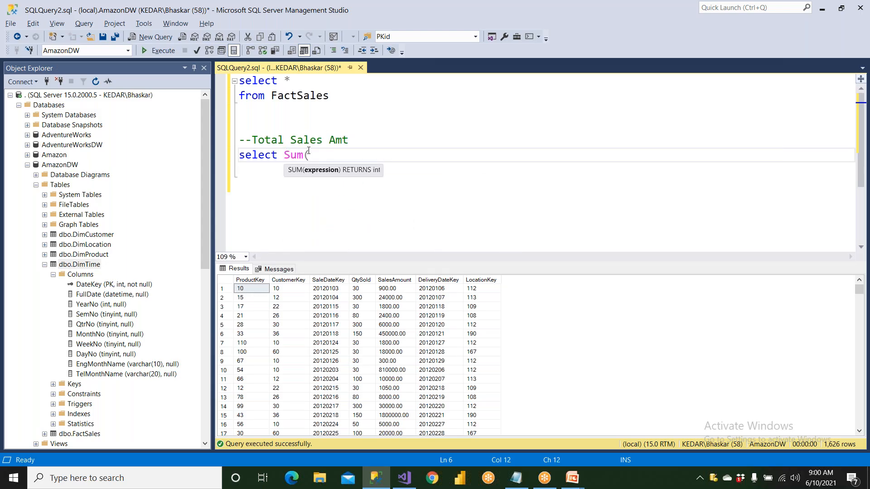
type("SalesAmount) as Total from Fact")
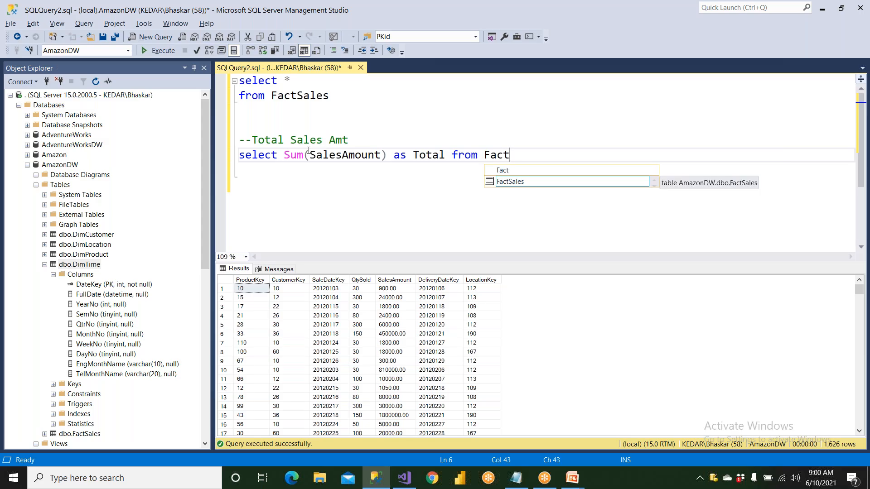
key("Tab")
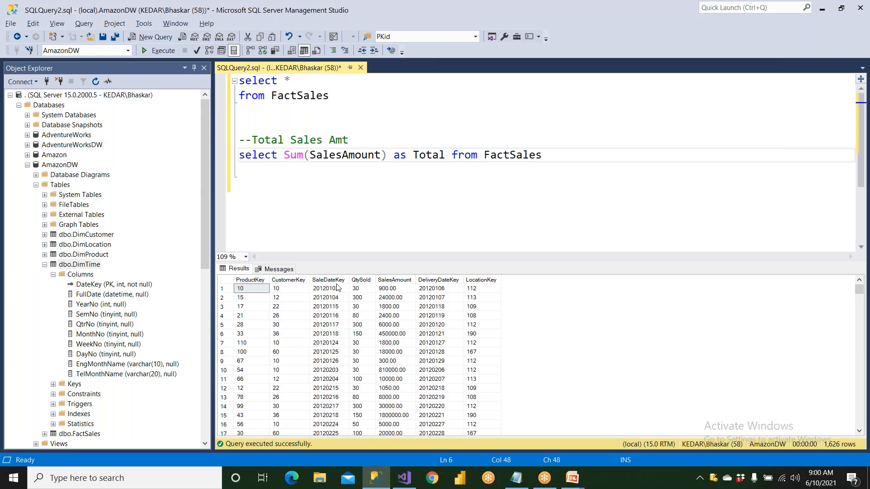
- Point out the SalesAmount column in the results, and execute only the Sum(SalesAmount) statement
left_click(393, 284)
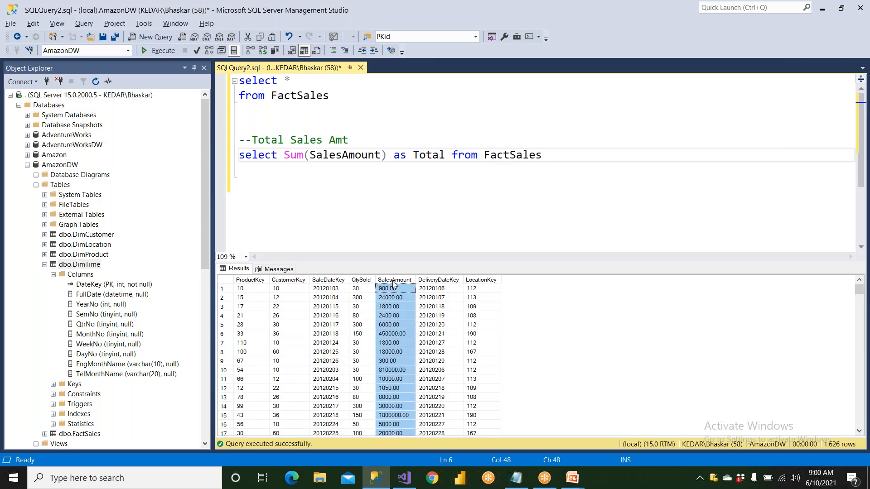
left_click(306, 158)
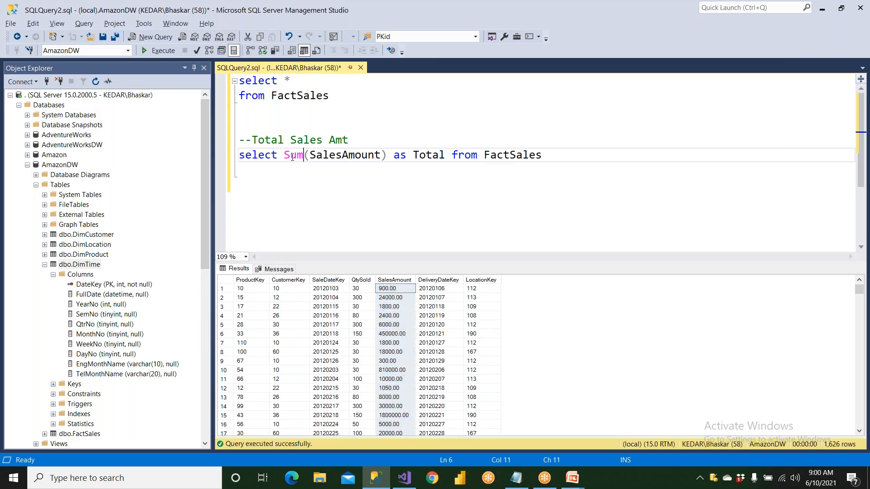
left_click(544, 155)
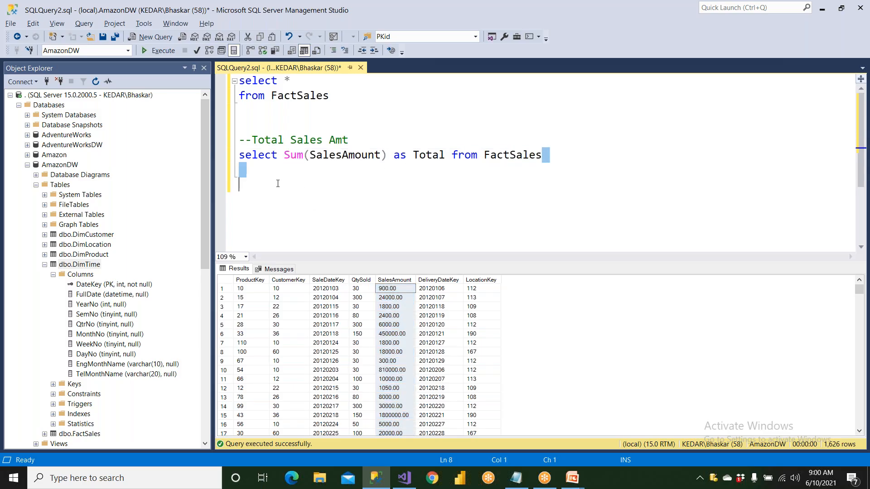
key("shift+Home")
left_click(158, 51)
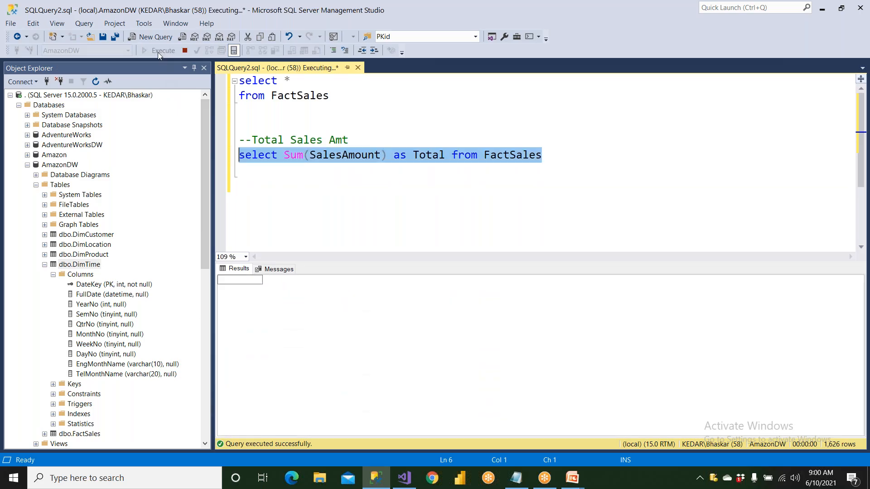
left_click(253, 289)
right_click(252, 290)
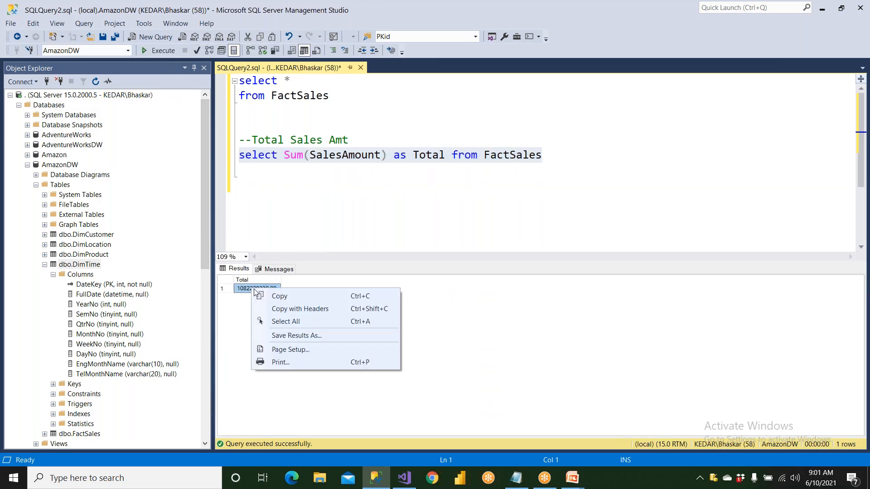
left_click(263, 296)
left_click(551, 154)
key("Return")
key("Return")
type("--")
key("ctrl+v")
key("BackSpace")
key("BackSpace")
key("BackSpace")
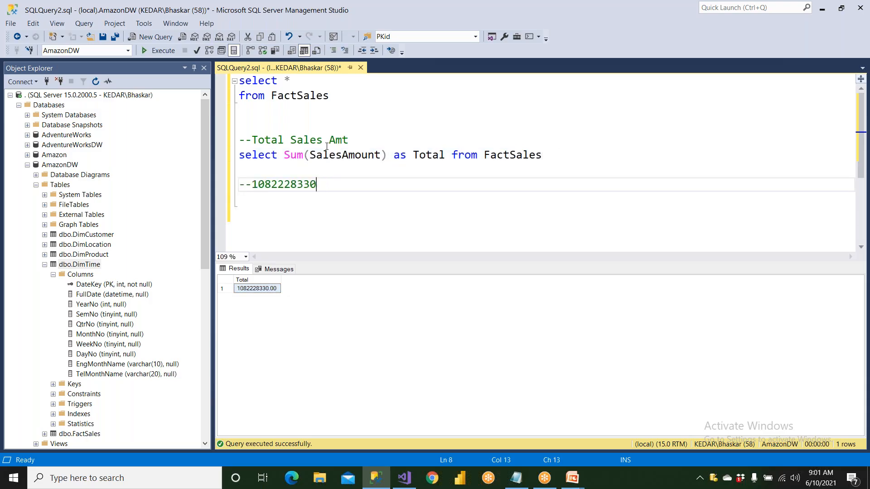
- Switch back to the cube browser in Visual Studio, remove Sales Amount from the query, add it again and rerun the query
left_click_drag(252, 184, 310, 185)
left_click(404, 478)
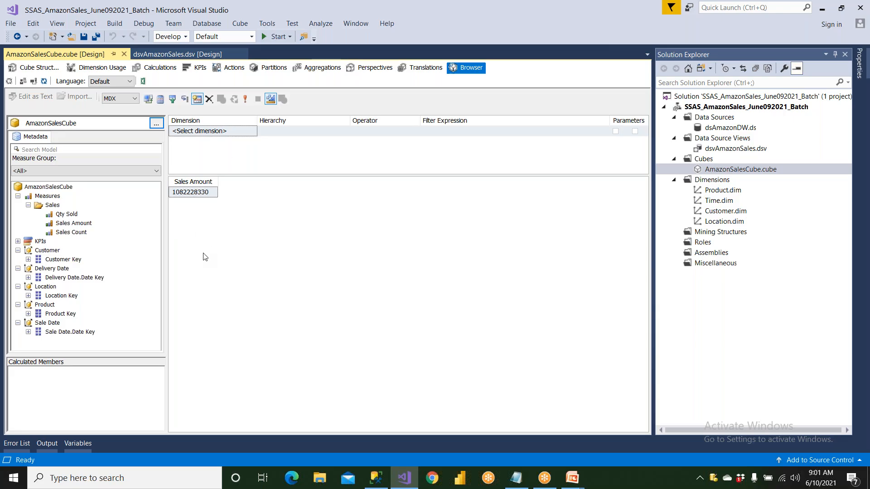
left_click_drag(200, 183, 113, 198)
left_click_drag(72, 223, 181, 224)
left_click(386, 309)
- Return to SQL Server Management Studio and add the comments "--Coding" and "--On the Fly" directly above the Sum statement
left_click(376, 478)
key("Down")
triple_click(254, 155)
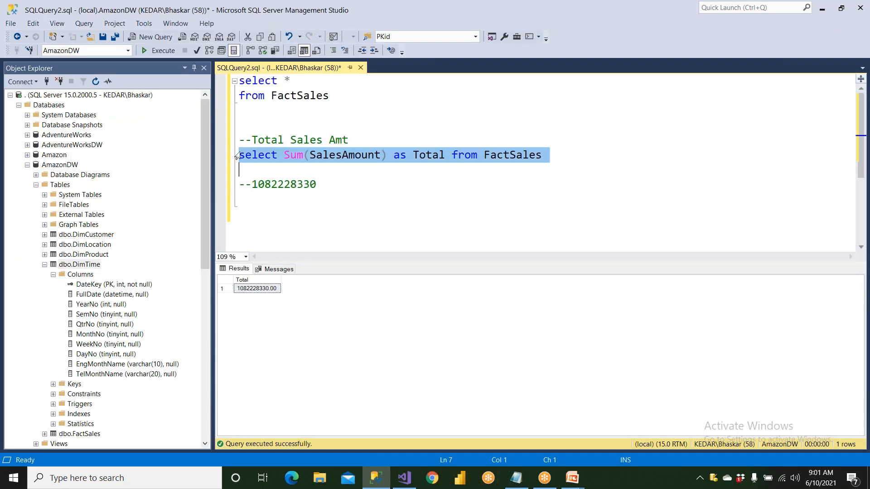
left_click(385, 169)
left_click_drag(519, 166, 239, 154)
left_click(350, 138)
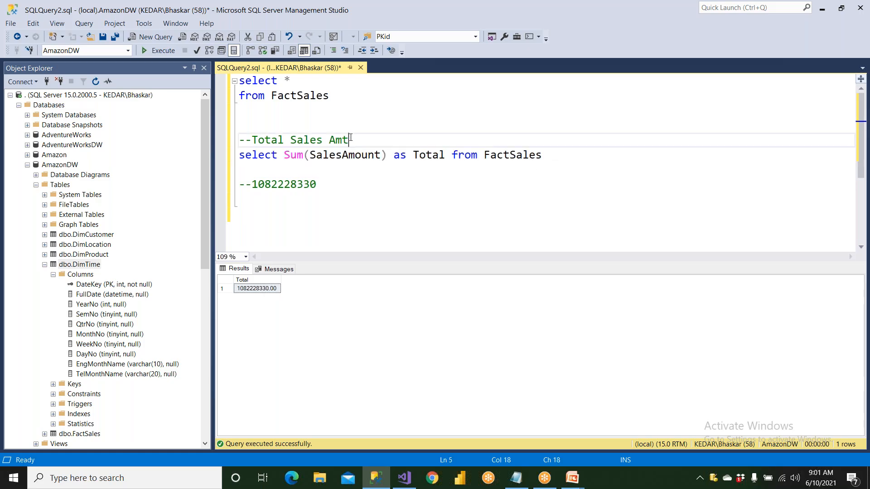
key("Return")
type("--Coding")
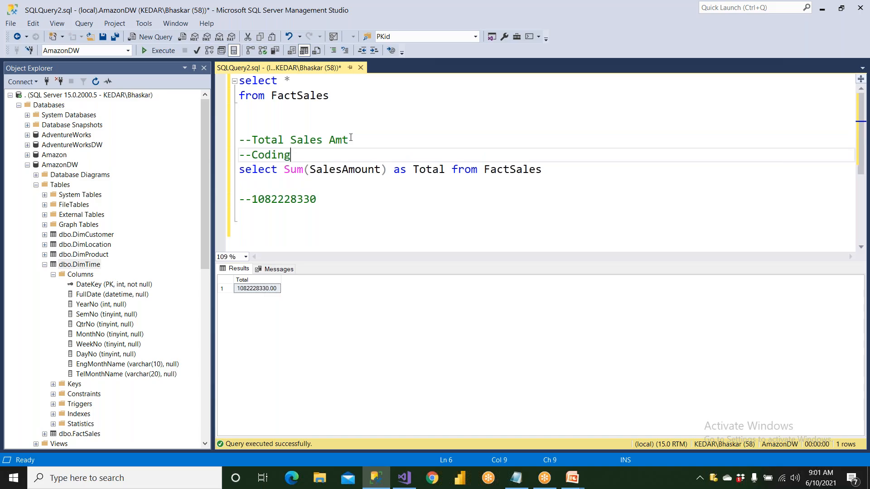
key("Return")
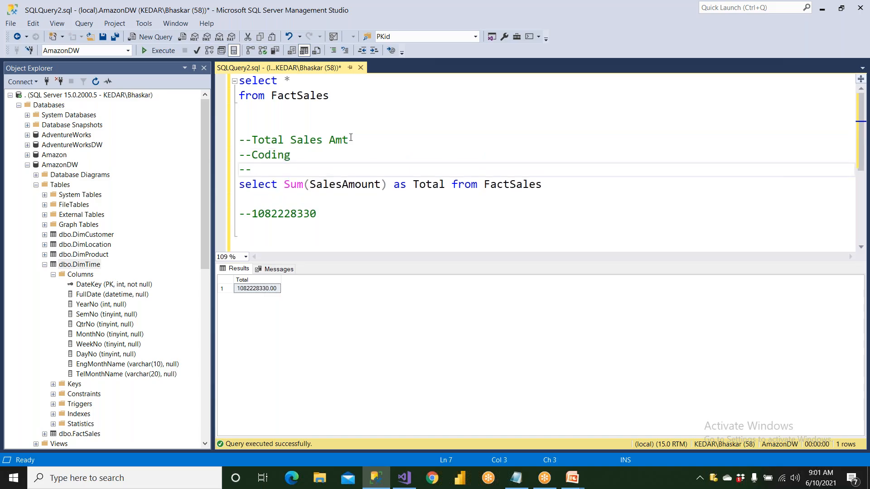
type("--On th")
type("Flu")
key("BackSpace")
type("t")
key("BackSpace")
type("y")
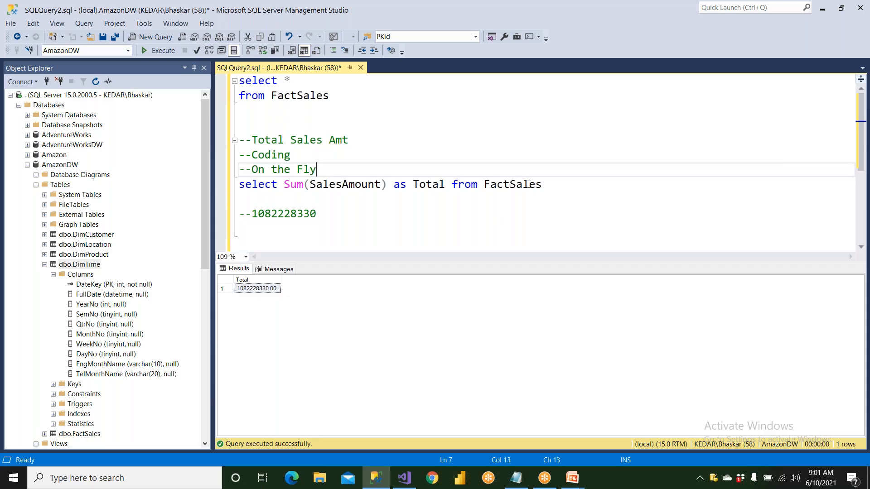
- Execute only the "select * from FactSales" query to list all the fact rows
left_click_drag(548, 181, 239, 184)
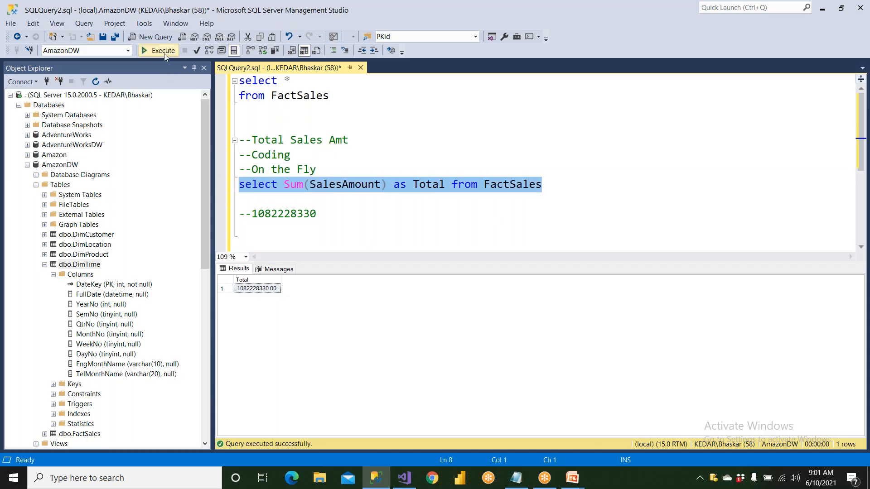
left_click_drag(484, 184, 323, 170)
left_click_drag(328, 97, 238, 80)
key("F5")
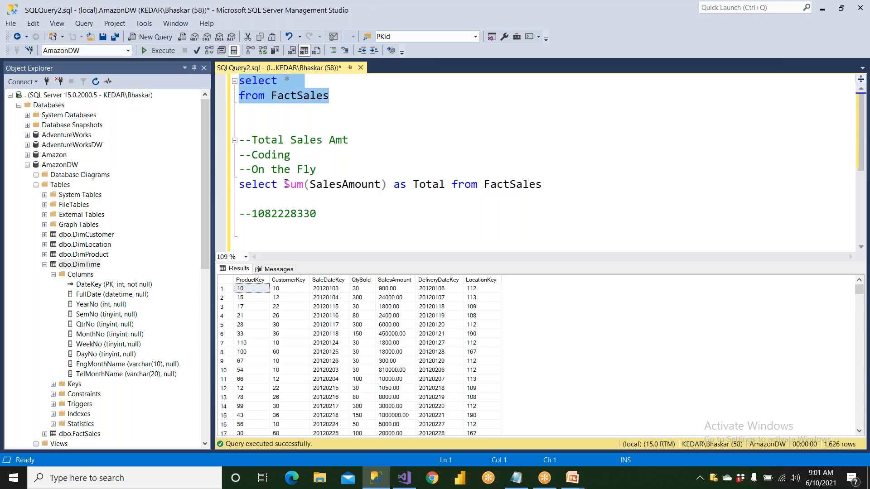
- Compare the Sum function with the SalesAmount values, and run the Sum(SalesAmount) statement alone once more to check its total
double_click(293, 184)
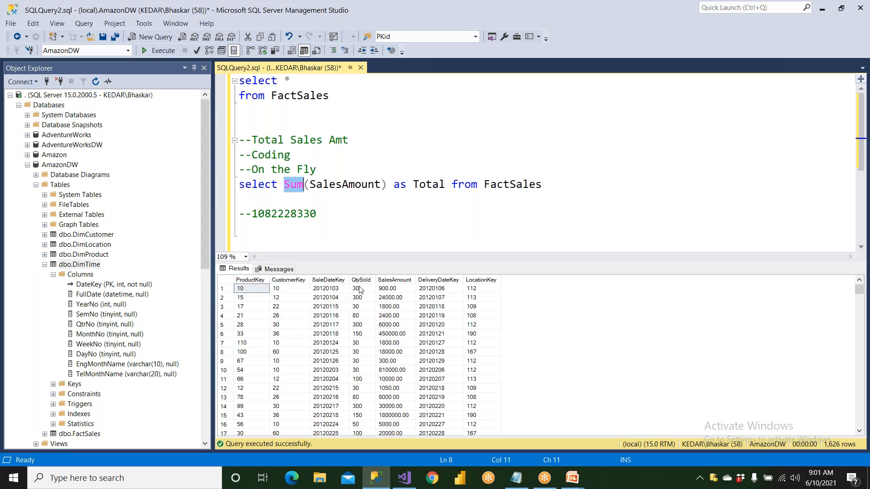
left_click_drag(392, 289, 407, 400)
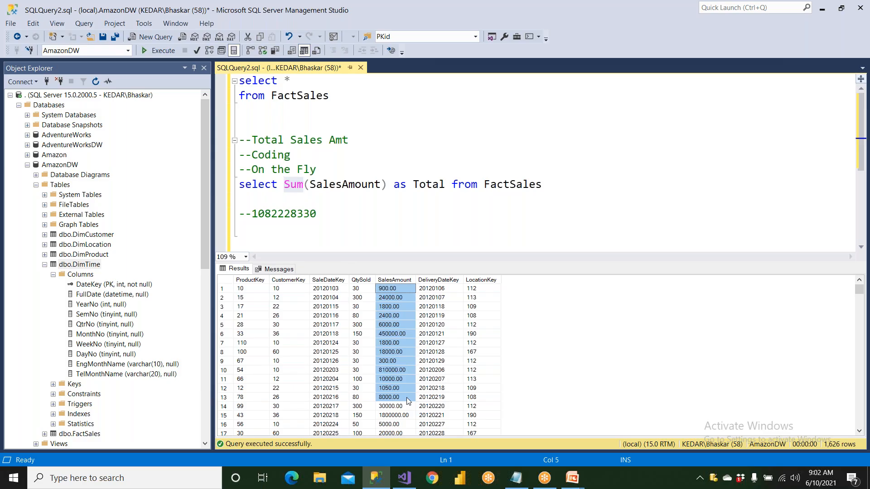
left_click(423, 217)
left_click_drag(555, 193, 377, 197)
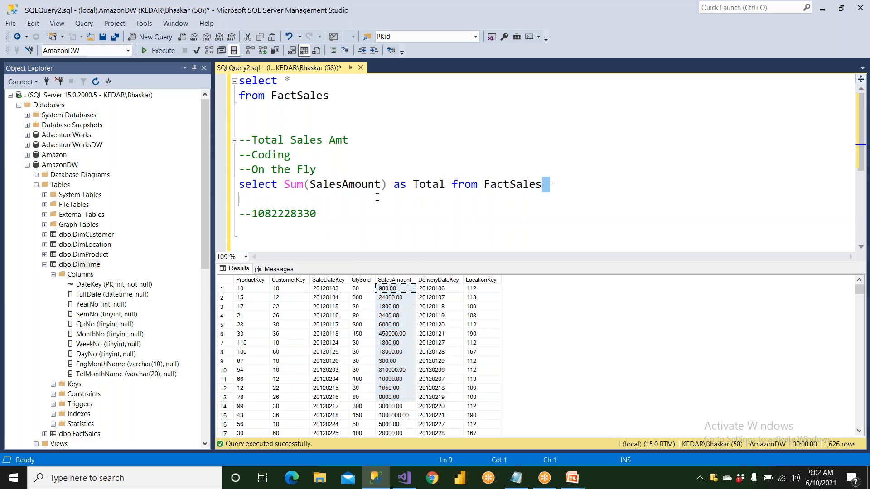
left_click_drag(233, 196, 234, 186)
key("F5")
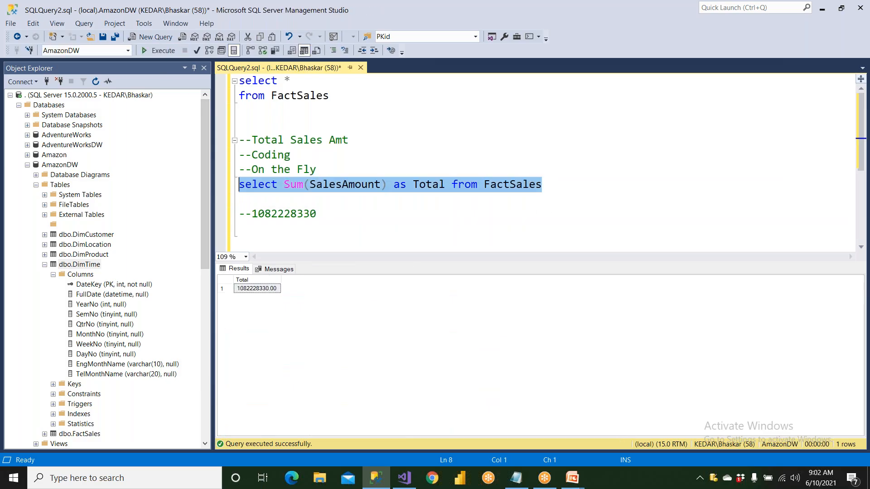
left_click(267, 290)
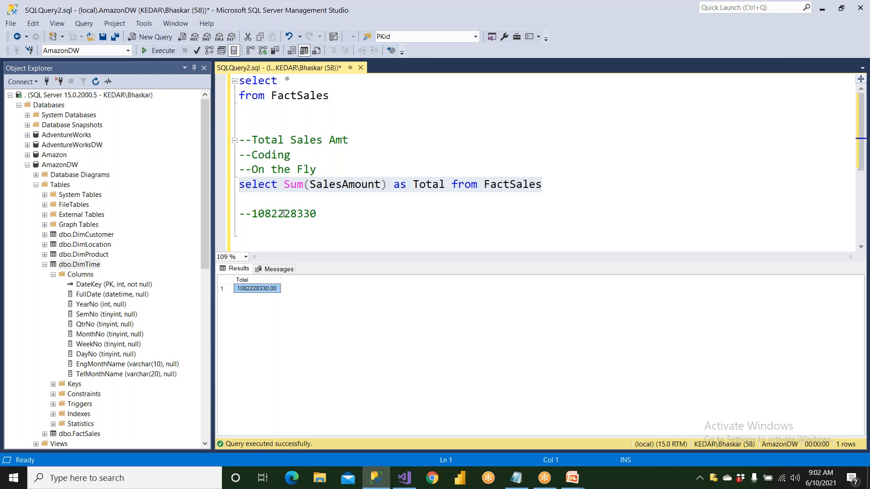
- Add the comment "--Query is slow" below "--On the Fly", followed by a blank line above the Sum statement
left_click(330, 171)
key("Return")
type("--")
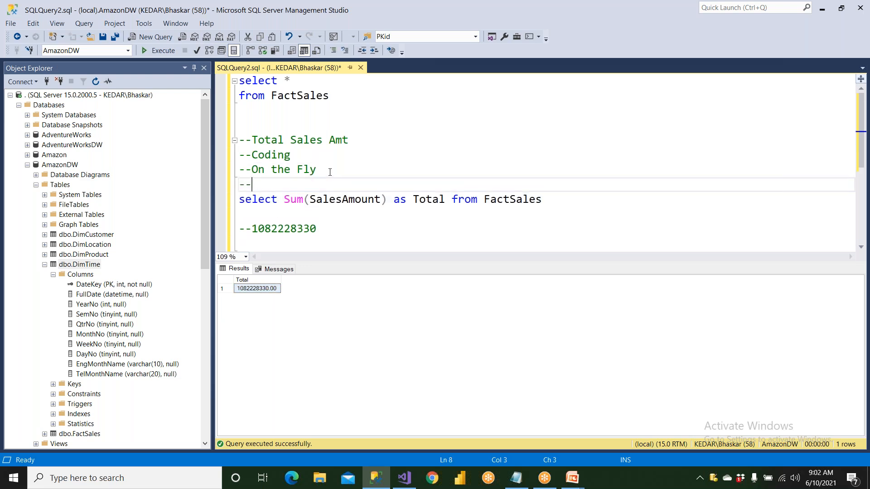
type("Query is lsow")
key("BackSpace")
key("BackSpace")
key("BackSpace")
key("BackSpace")
type("slow")
key("Return")
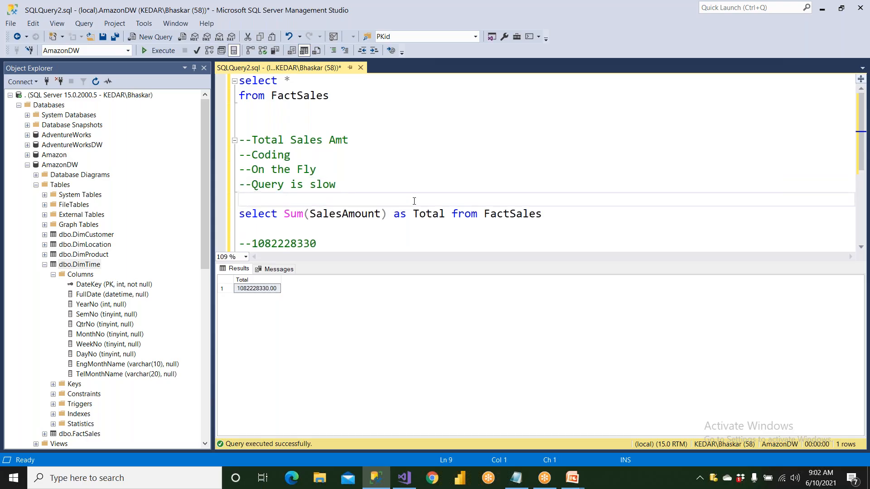
- Execute only the Sum(SalesAmount) statement again to recheck the total of FactSales
left_click_drag(542, 214, 197, 216)
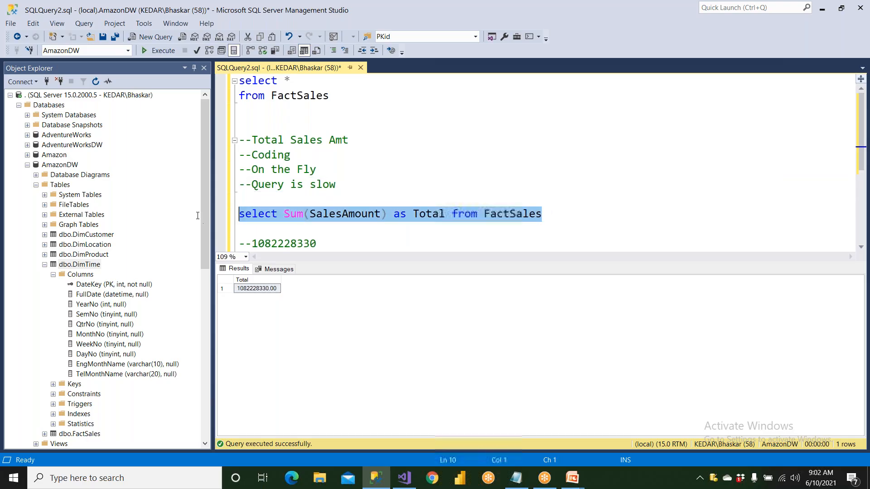
left_click(157, 52)
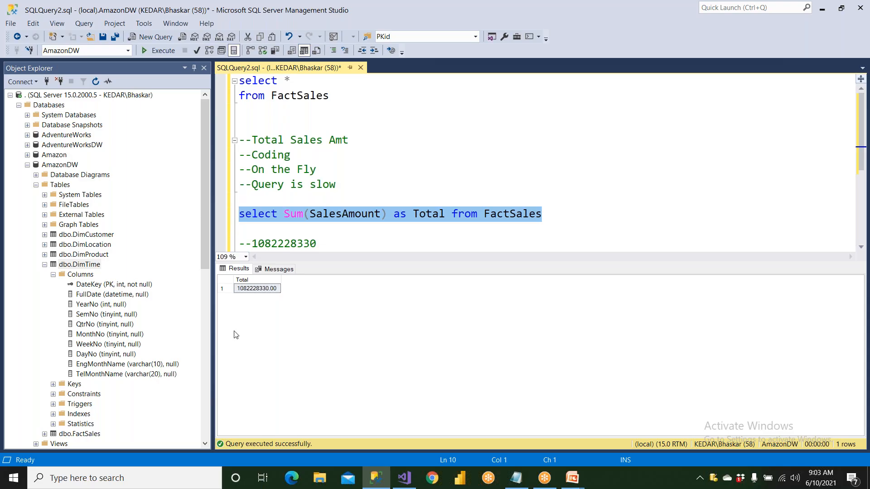
left_click(565, 228)
left_click_drag(565, 218, 239, 215)
left_click(144, 51)
left_click(270, 280)
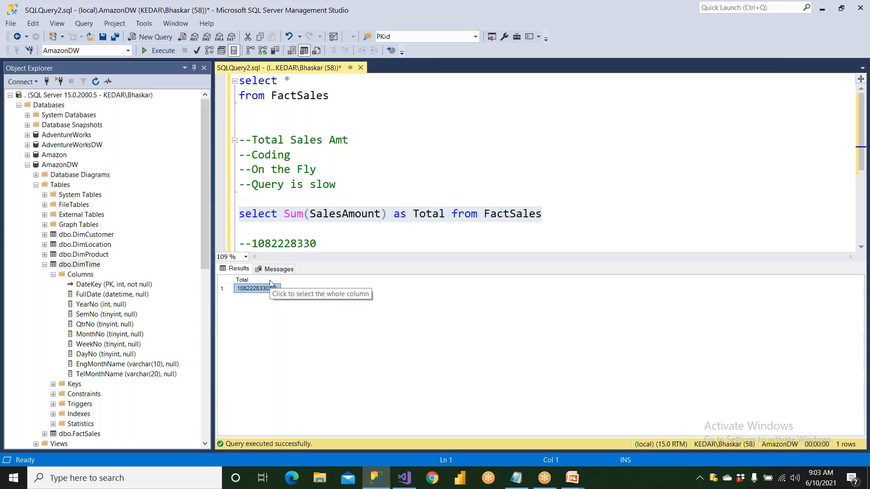
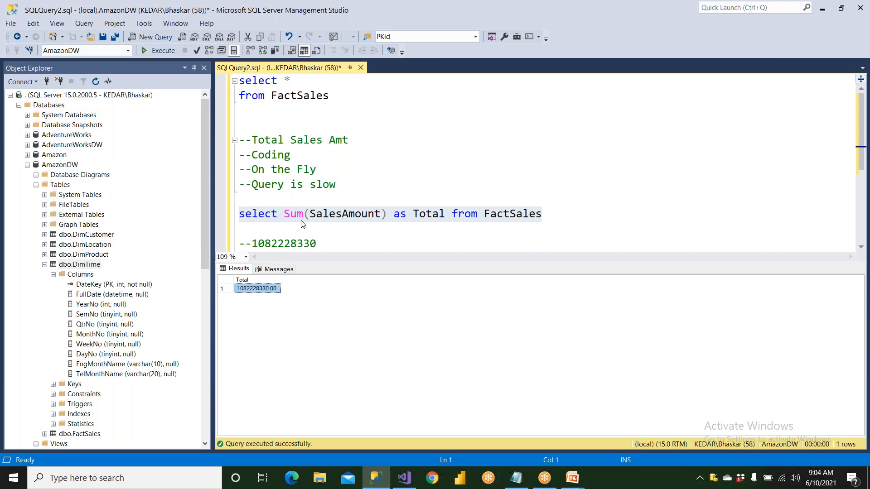
- Switch to the cube browser in Visual Studio, replace Sales Amount with Qty Sold in the query and run it
left_click(413, 472)
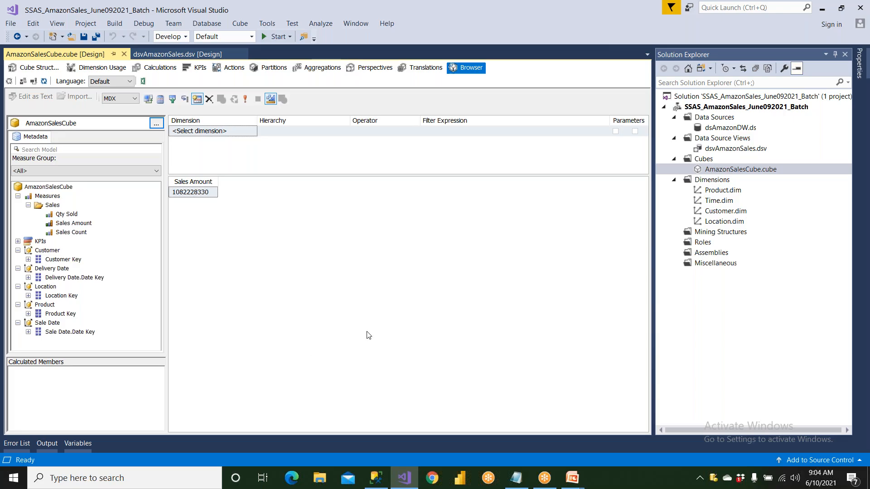
left_click_drag(200, 188, 141, 185)
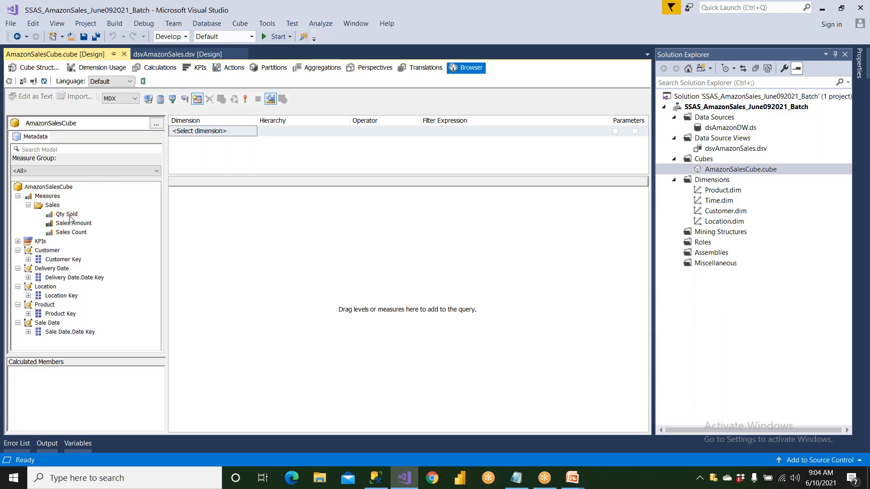
left_click_drag(70, 219, 251, 231)
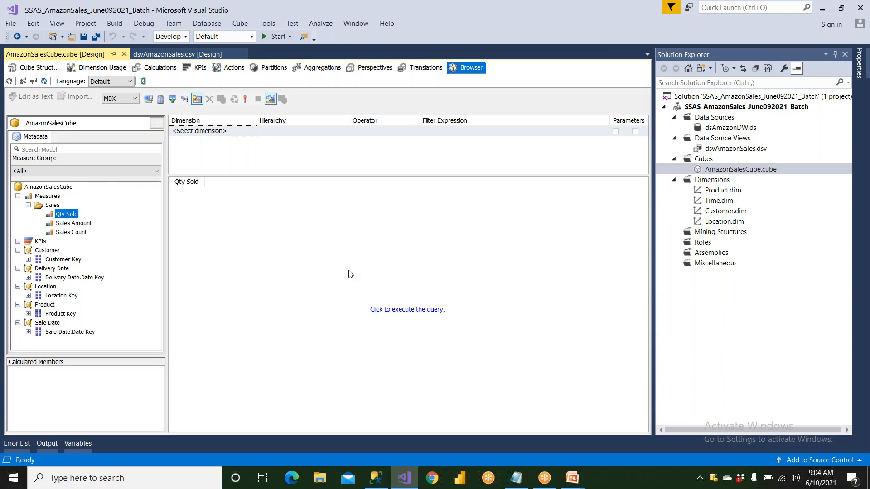
left_click(425, 311)
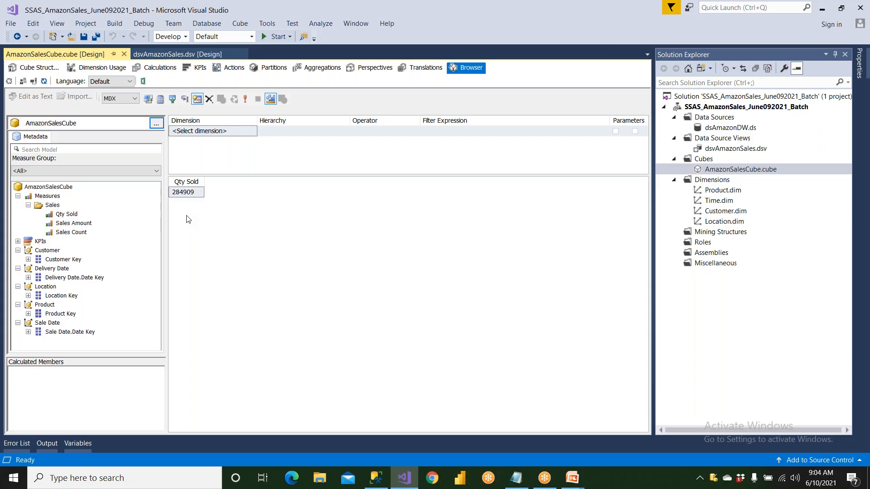
- Return to SQL Server Management Studio and execute only the "select * from FactSales" query
left_click(376, 478)
left_click(253, 229)
left_click_drag(330, 96, 236, 81)
left_click(170, 52)
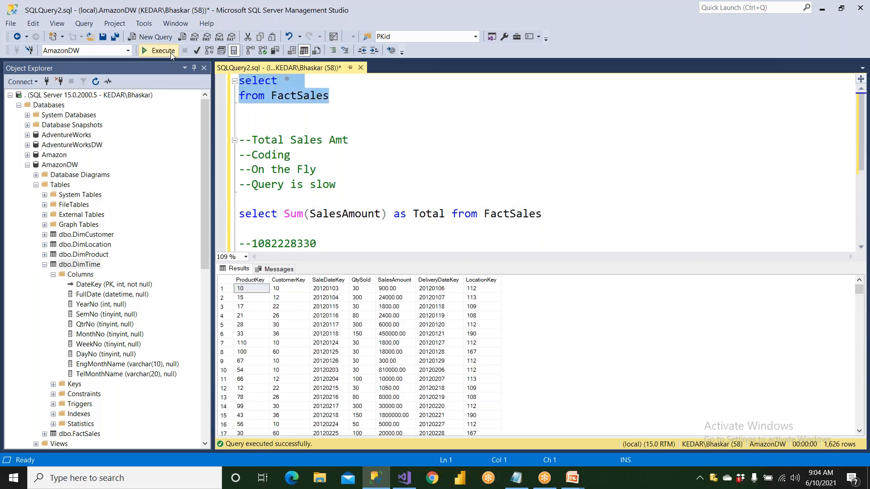
- Collapse the dbo.DimTime table in the AmazonDW tree and expand dbo.DimProduct
left_click(44, 265)
left_click(89, 243)
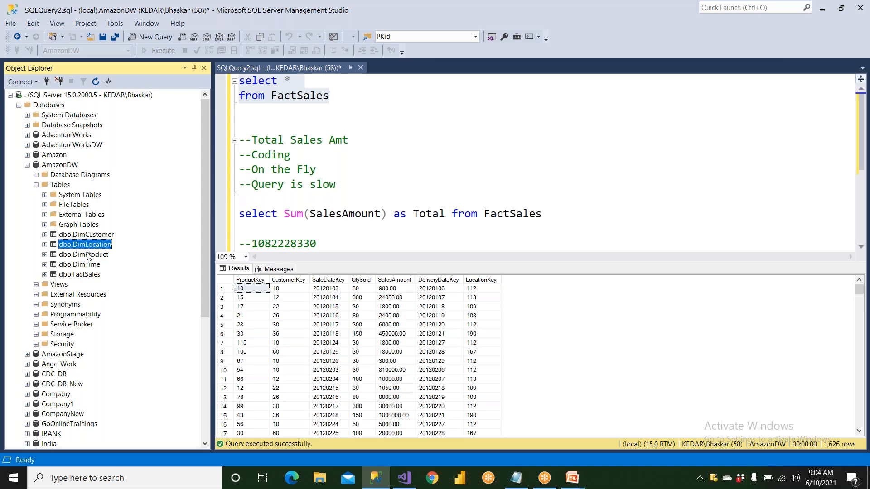
left_click(89, 255)
left_click(44, 255)
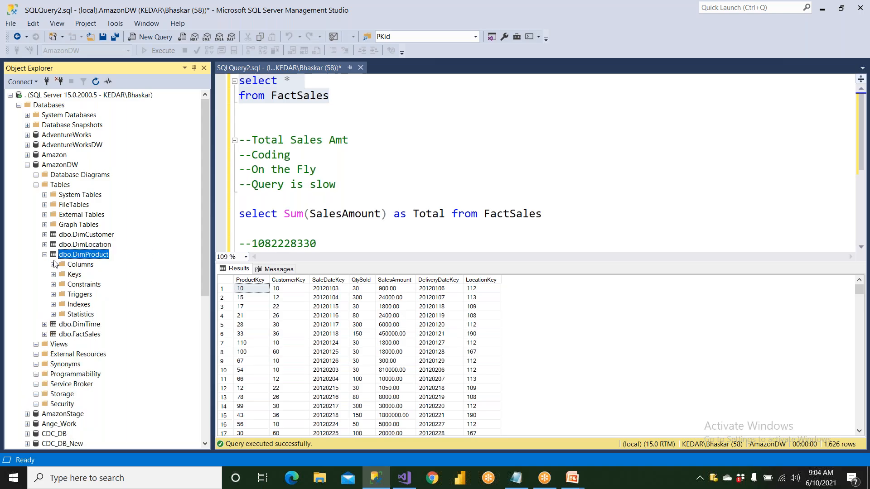
- Add the query "select * from DimProduct" below the FactSales query and execute it alone to examine the CategoryName values
left_click(342, 105)
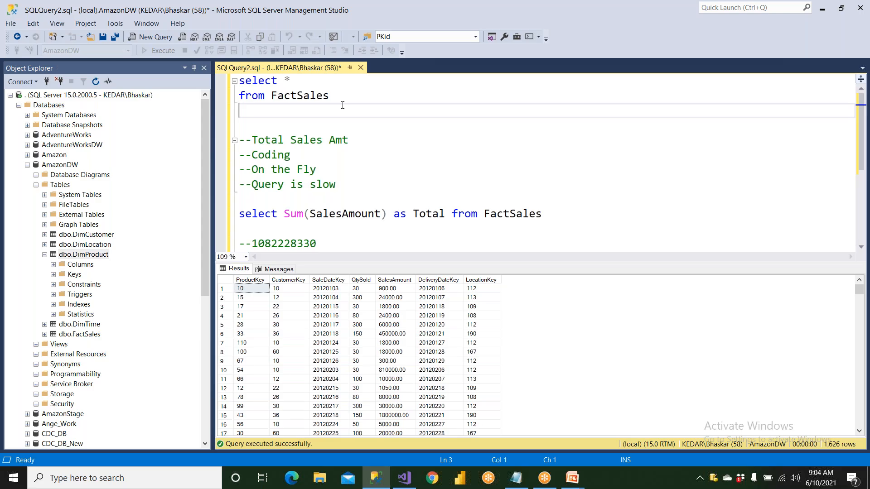
key("Return")
key("Return")
type("select * from Dim")
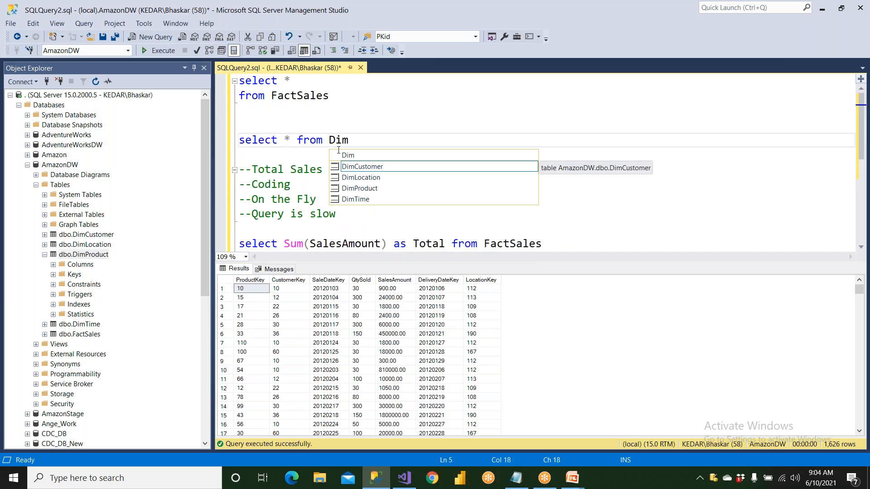
double_click(358, 189)
left_click_drag(403, 143, 239, 141)
left_click(162, 51)
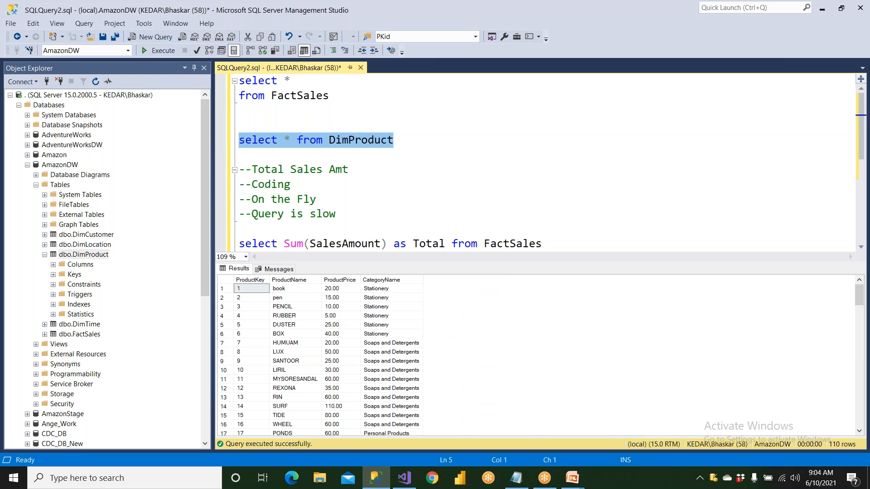
mouse_move(409, 374)
left_mouse_down()
mouse_move(410, 394)
mouse_move(409, 386)
left_mouse_up()
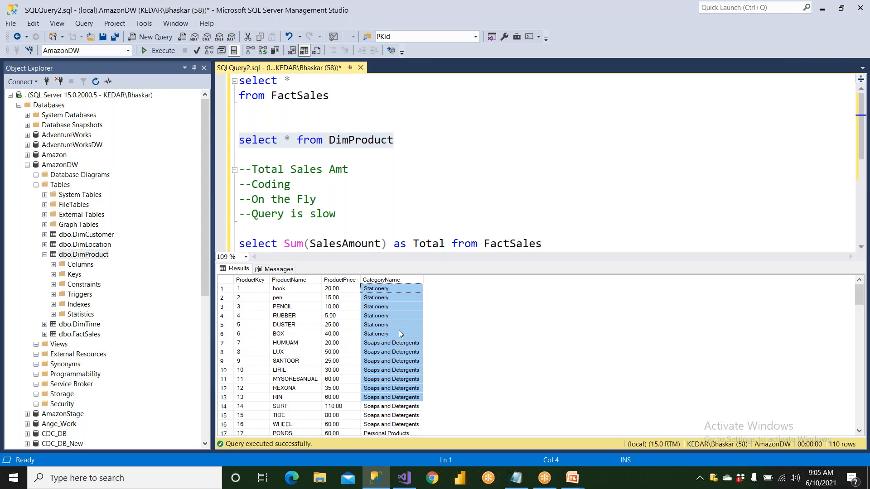
left_click(398, 306)
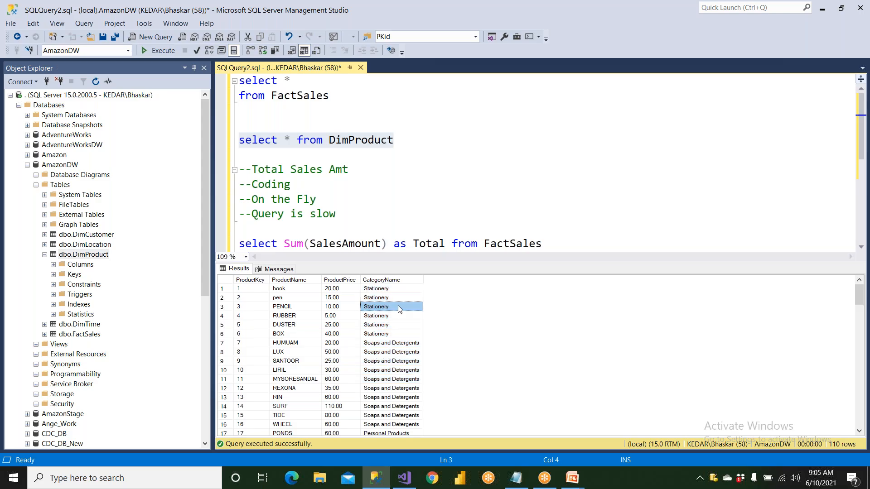
- Put the FactSales query on a single line and remove blank lines between it and the DimProduct query
left_click(313, 80)
key("Delete")
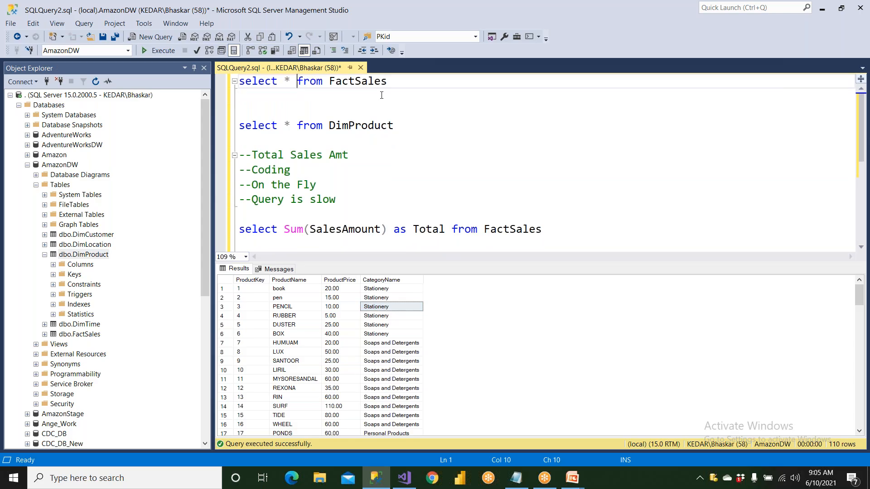
left_click(291, 96)
key("Delete")
key("Delete")
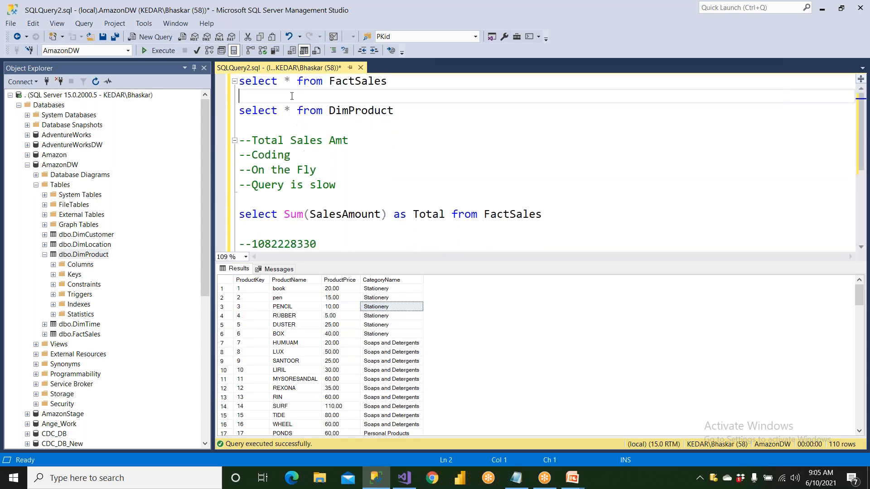
- Execute the FactSales and DimProduct queries together and compare their ProductKey and CategoryName columns
left_click_drag(422, 99, 232, 80)
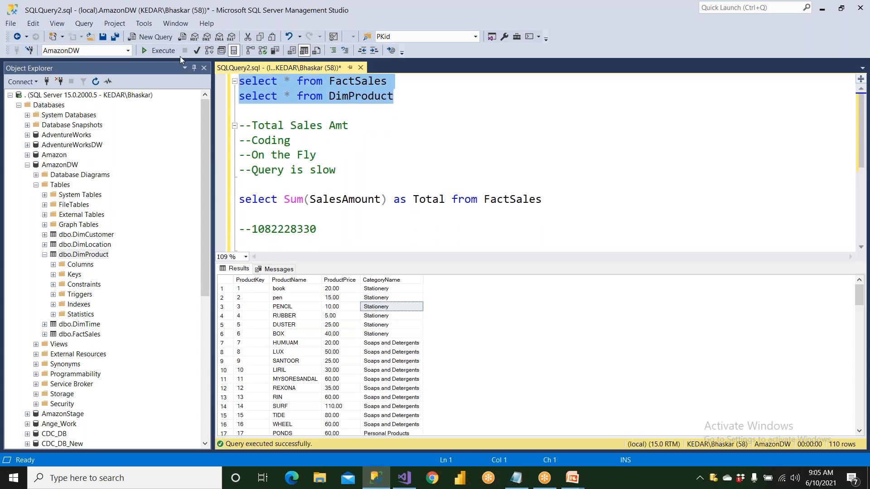
key("F5")
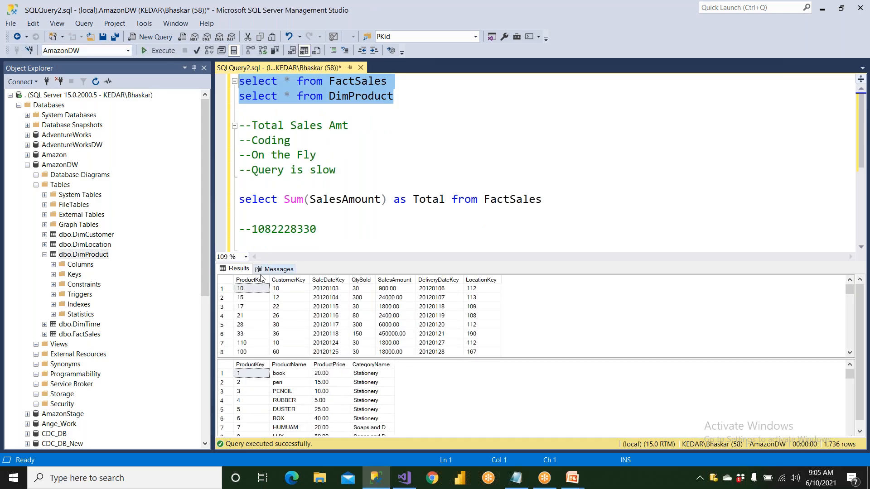
left_click(256, 371)
left_click(257, 316)
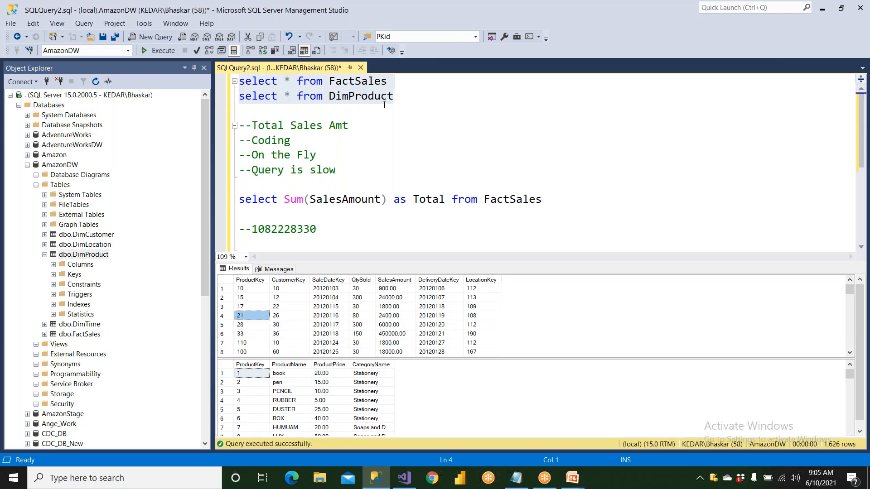
left_click(375, 370)
- Add the comment "---Category wise total sales amt" below the DimProduct query, leaving one blank line between them
left_click(410, 127)
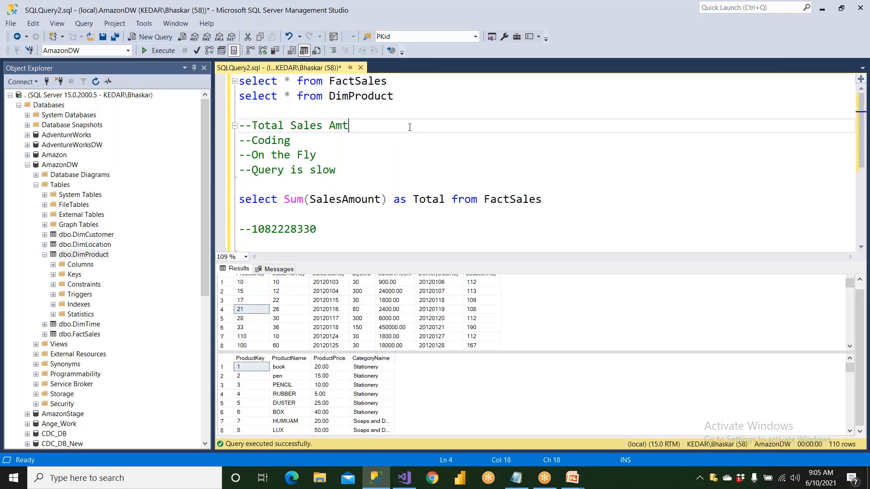
left_click(427, 95)
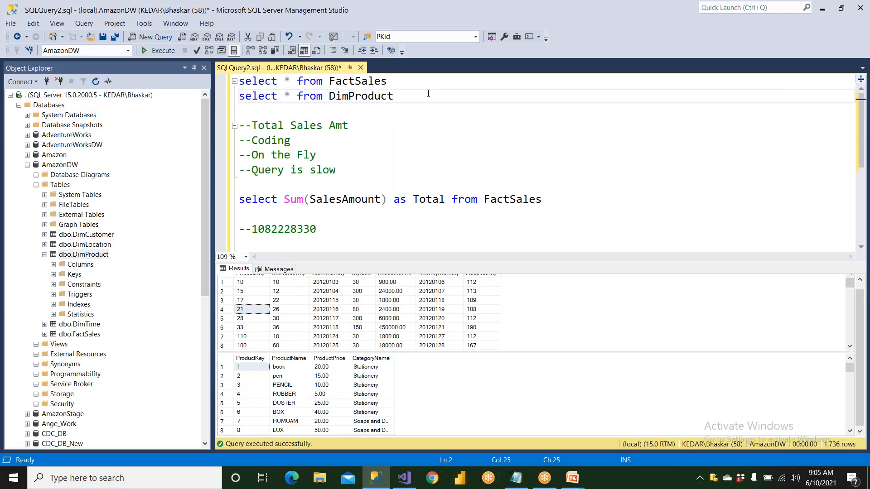
key("Return")
key("Return")
type("---Cate")
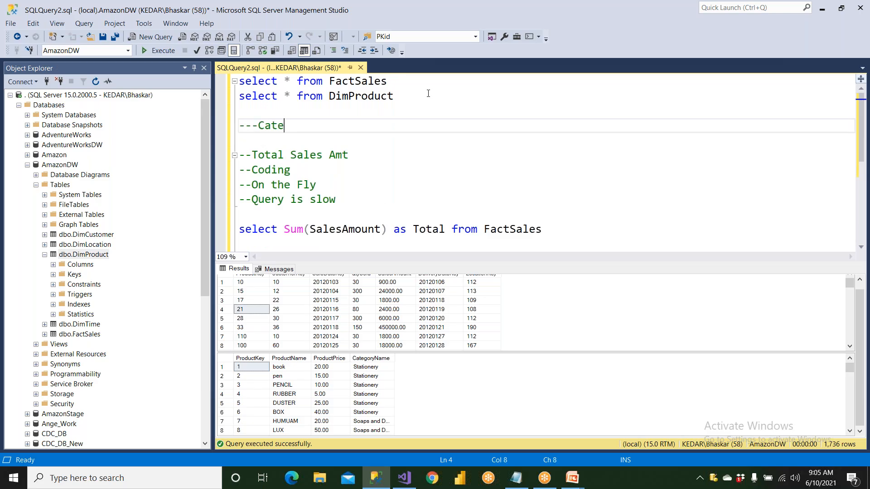
type("gory wise sales")
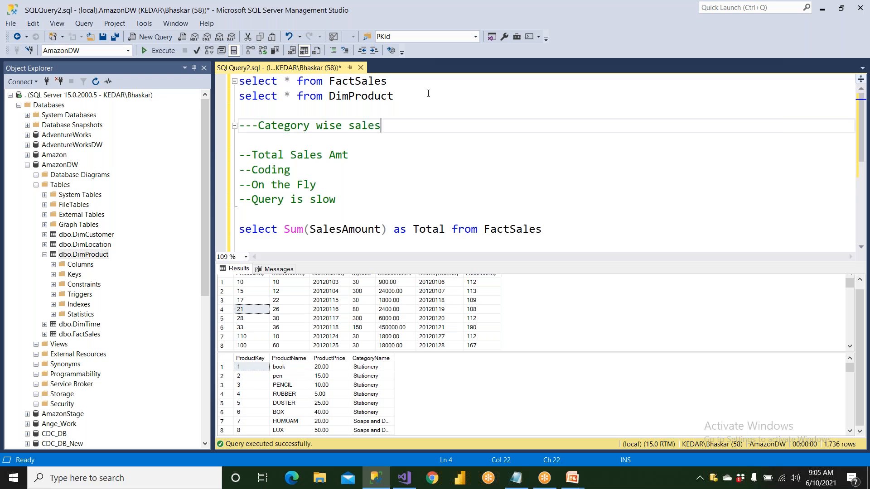
type(" amt")
key("Left")
key("Left")
key("Left")
key("Left")
key("Left")
key("Left")
key("Left")
key("Left")
key("Left")
key("Left")
type("total")
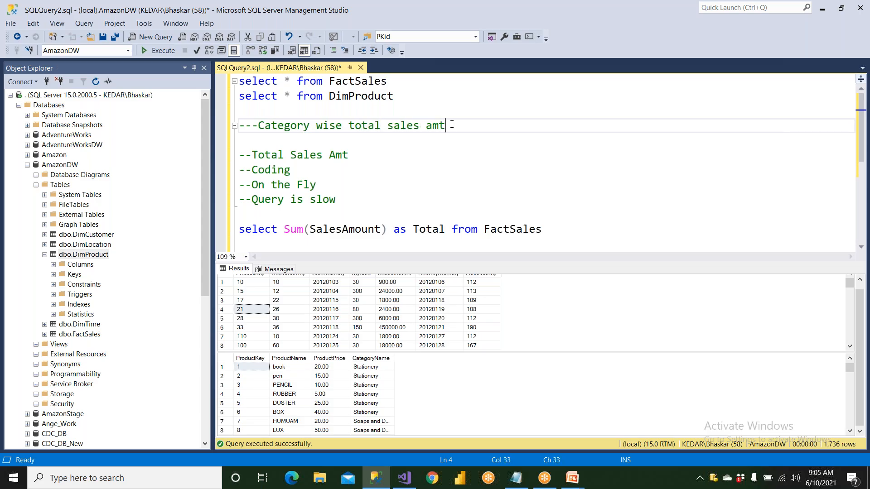
- Add the comment "--join" under the category comment and write "select * from FactSales" on the line below it
key("Return")
type("--join")
key("Return")
type("select")
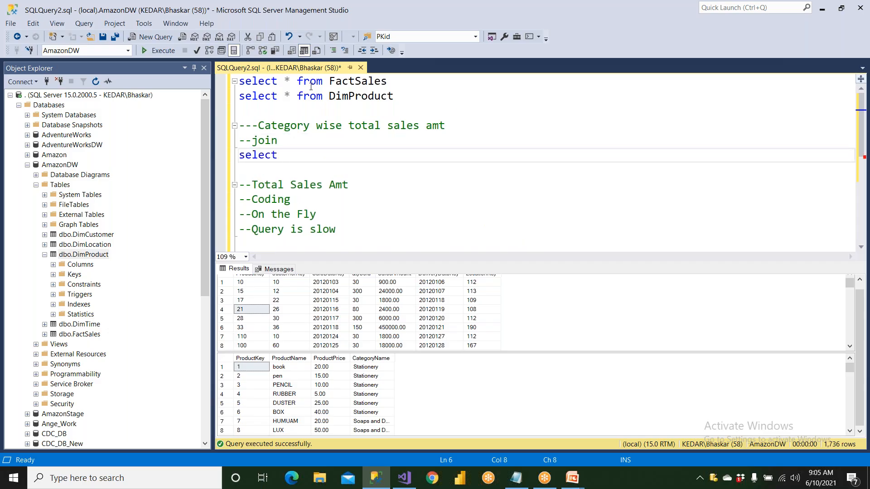
left_click_drag(297, 81, 391, 85)
key("ctrl+c")
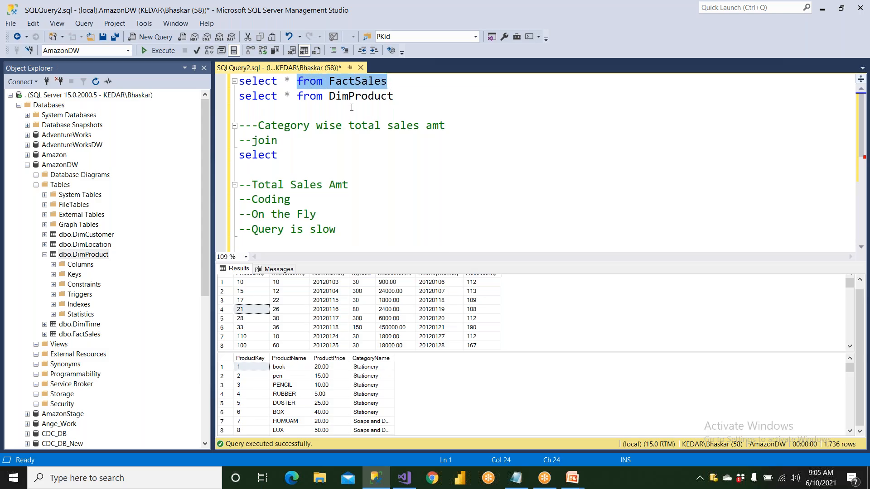
left_click(303, 151)
type("8")
key("BackSpace")
key("BackSpace")
type("*")
key("ctrl+v")
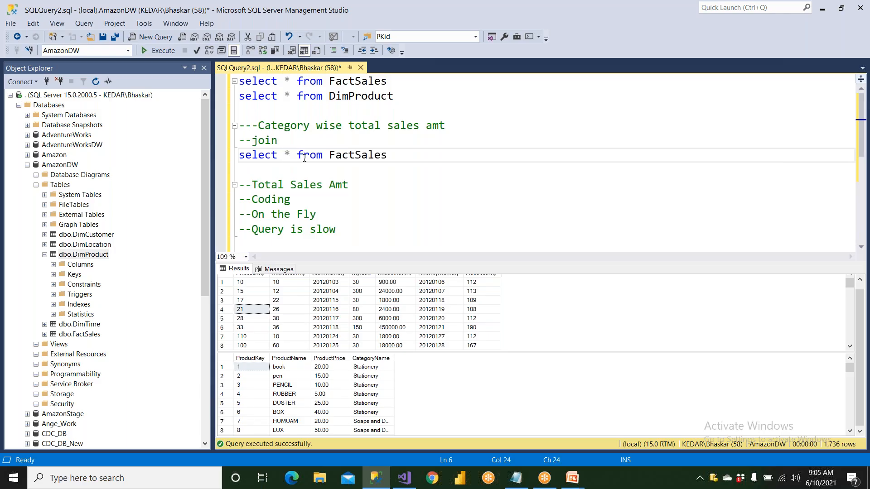
- Extend the new FactSales query with the alias "as a" and a join to DimProduct
type("as a join")
double_click(354, 102)
key("ctrl+c")
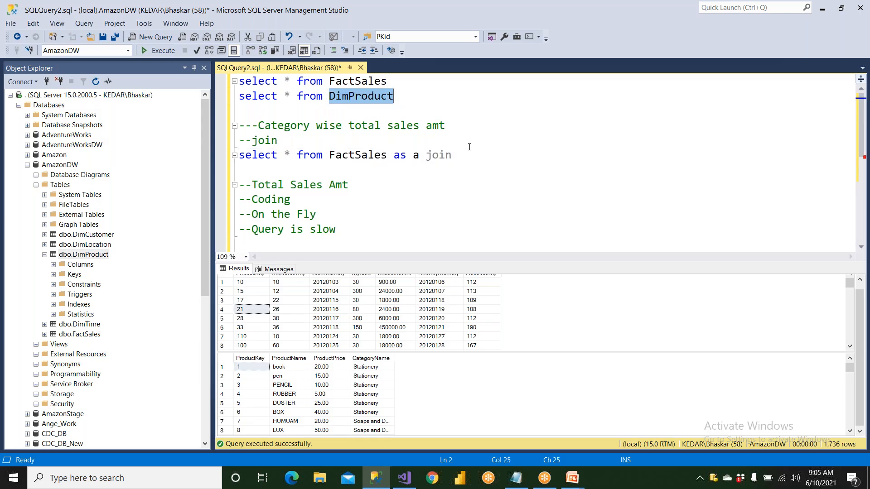
left_click(472, 154)
key("ctrl+v")
- Complete the join with "DimProduct as b on a.ProductKey = b.ProductKey"
type("as ")
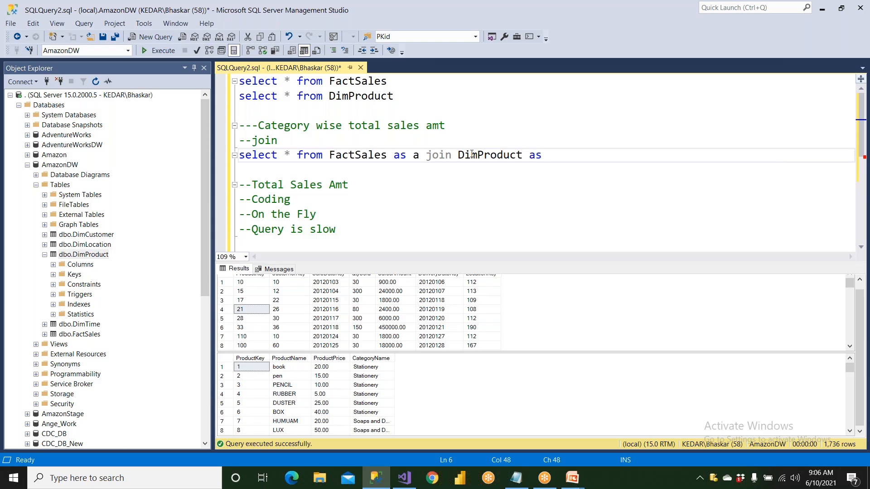
type("b on a.")
key("Down")
key("Down")
key("Down")
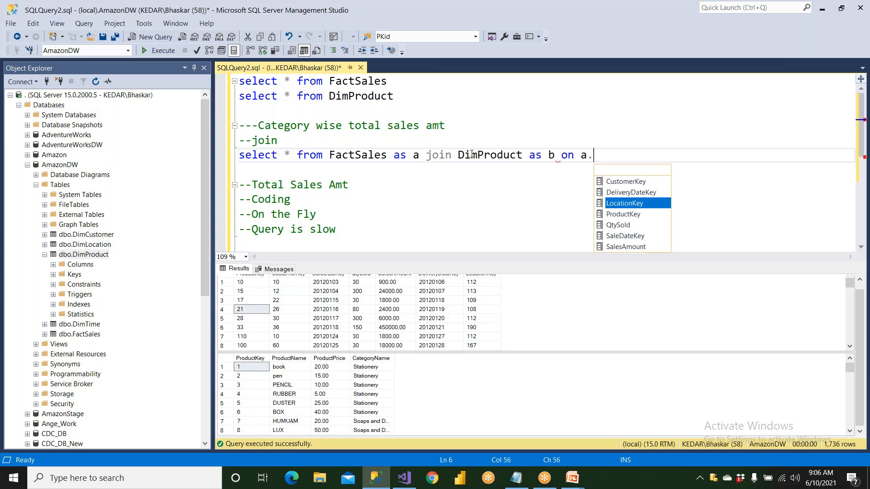
key("space")
type("= b.")
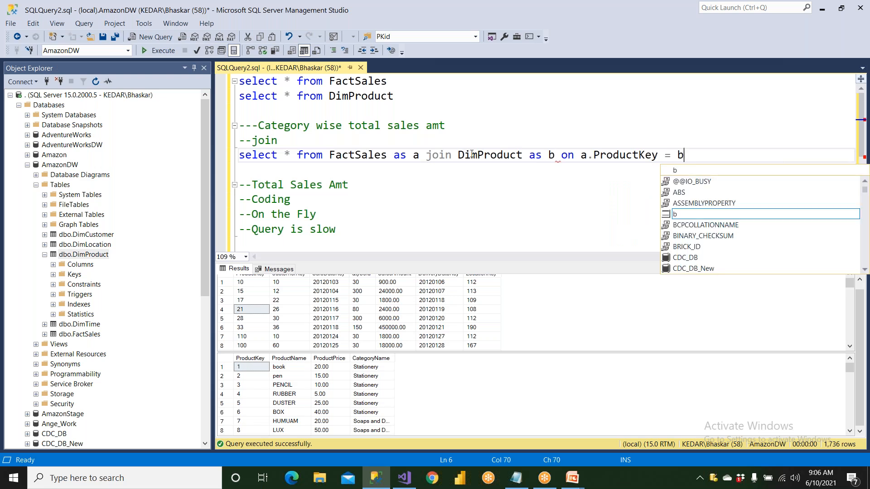
key("Down")
key("Down")
key("space")
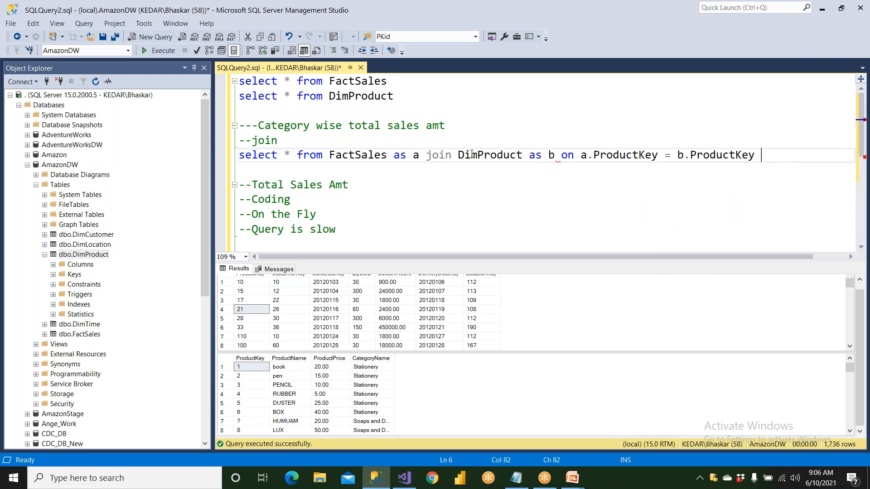
- Execute only the FactSales and DimProduct join query and examine the combined columns in the result rows
left_click_drag(754, 155, 233, 162)
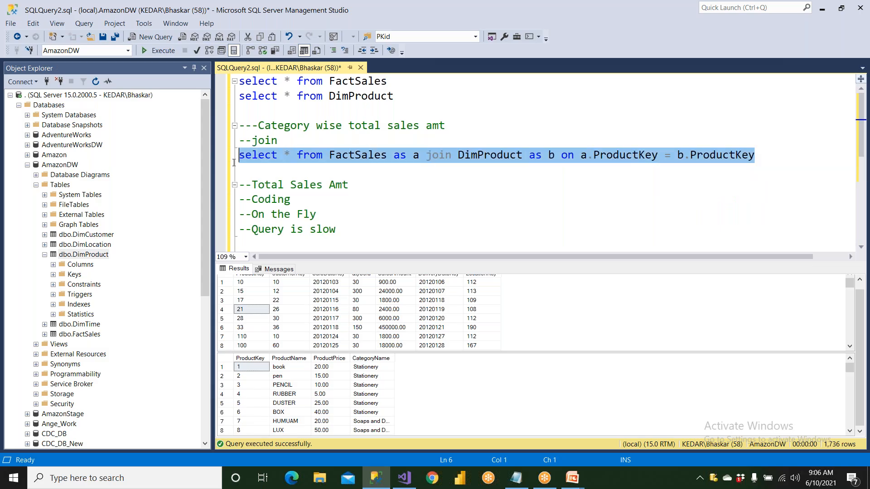
left_click(165, 52)
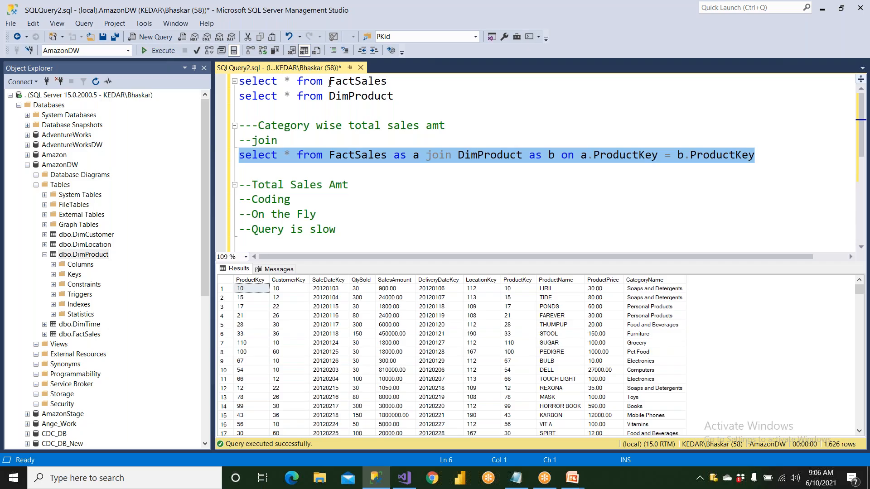
double_click(343, 84)
double_click(344, 96)
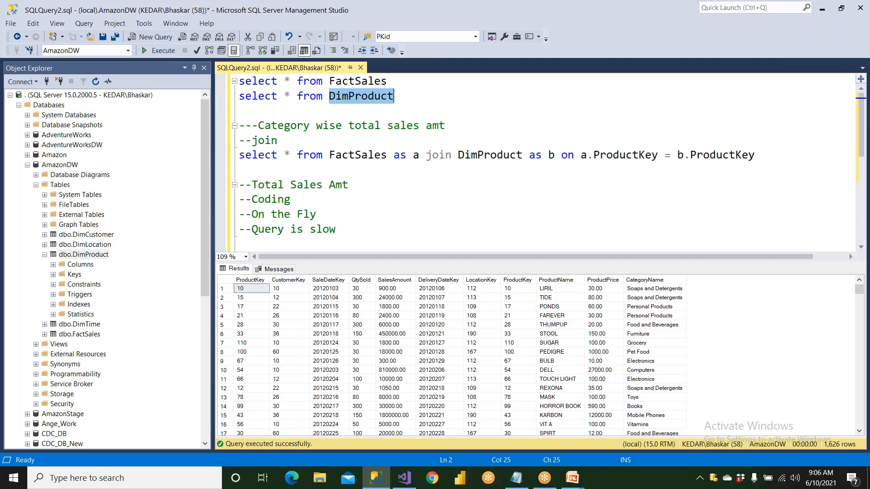
left_click_drag(299, 333, 625, 447)
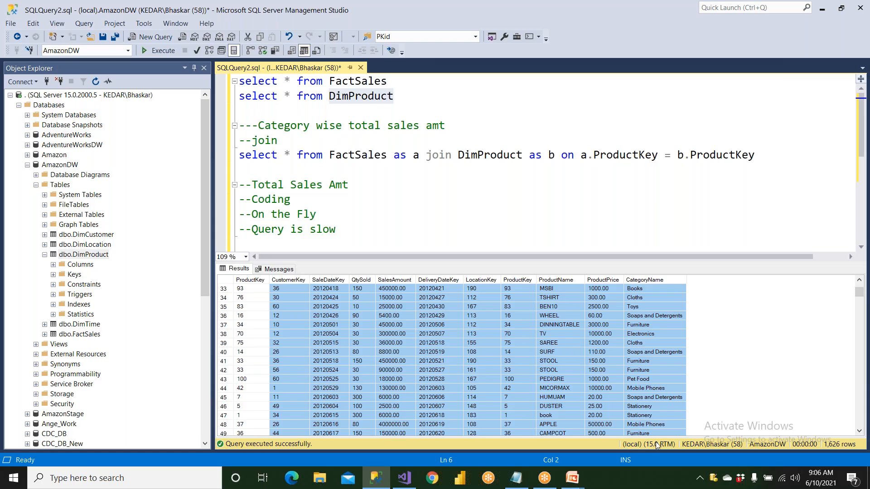
- Add the line "Group By CategoryName" below the join, copying the column name from the query results
left_click(763, 159)
key("Return")
type("Group By")
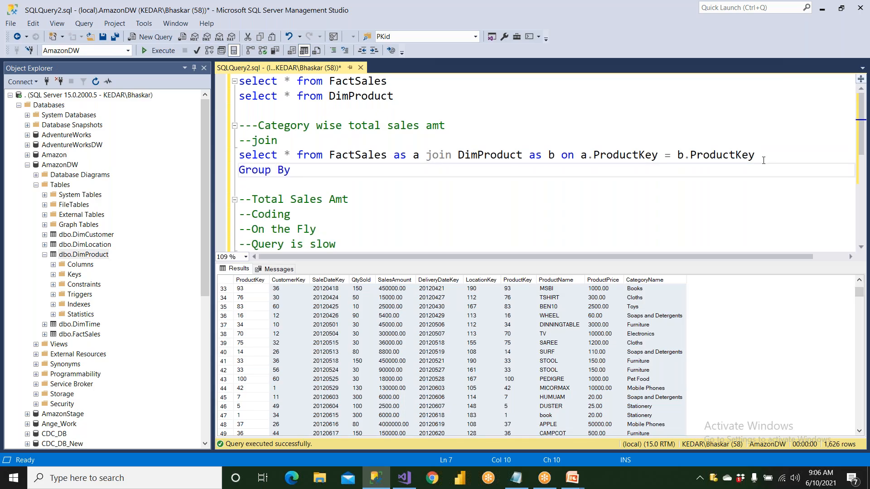
right_click(636, 292)
left_click(655, 310)
left_click(351, 171)
key("ctrl+v")
left_click_drag(280, 188, 216, 192)
key("BackSpace")
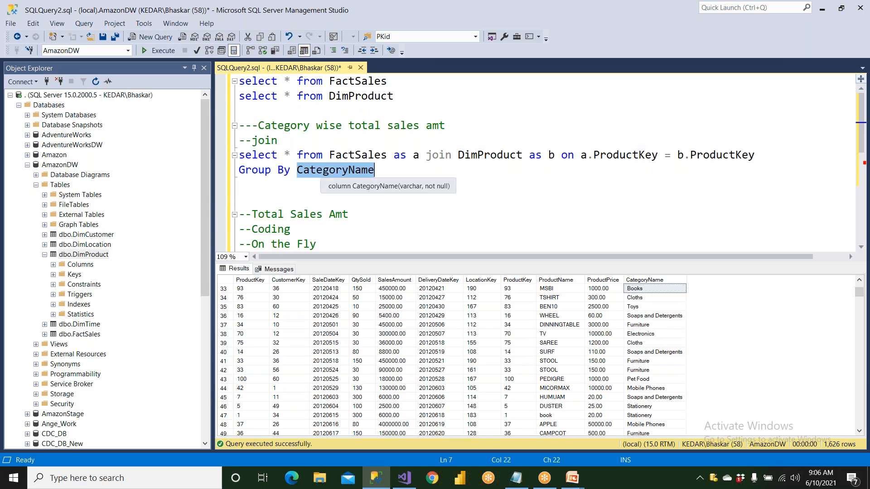
- Replace the asterisk in the join query with "CategoryName, Sum(SalesAmount) as Total" and put the from clause on its own line
double_click(287, 155)
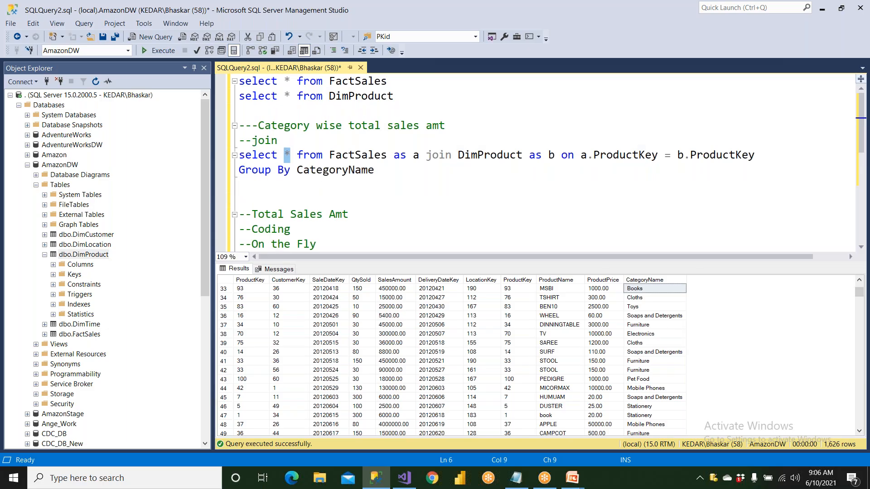
key("ctrl+v")
key("Return")
left_click(358, 156)
type(", Sum")
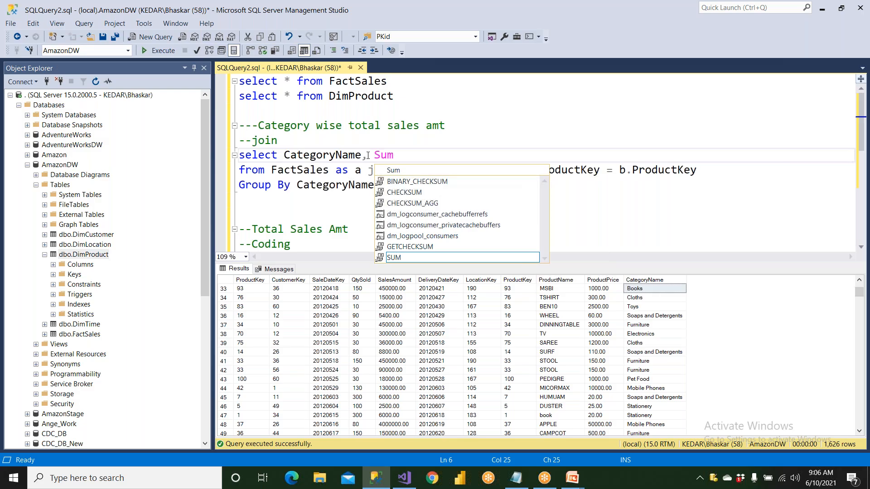
type("(Sale")
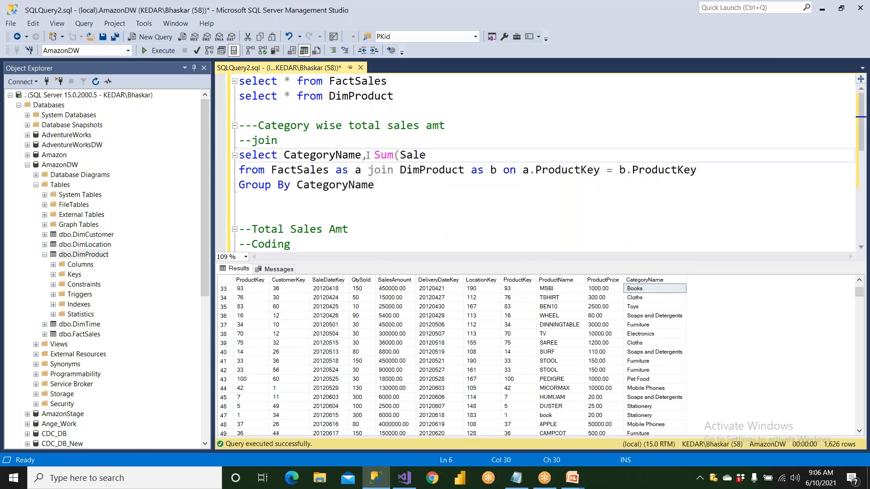
type("sAmount) as T")
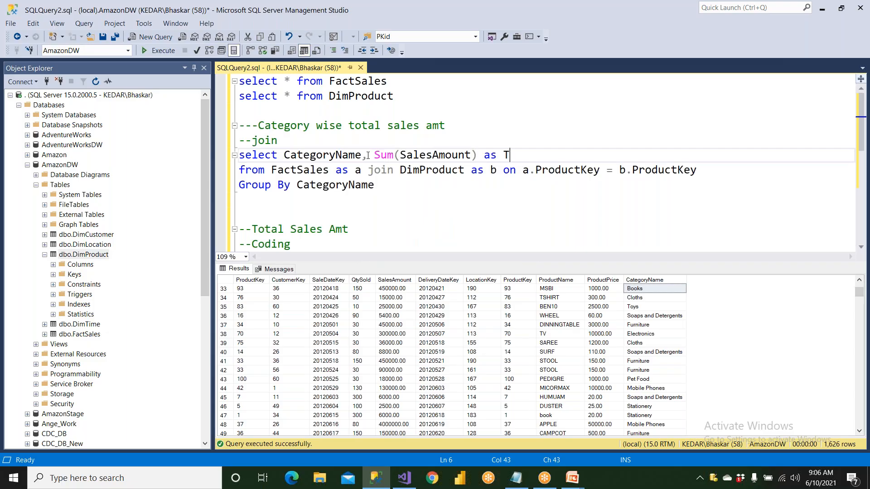
type("otal")
- Execute the grouped join query and review the CategoryName and Total columns
left_click_drag(394, 189, 236, 155)
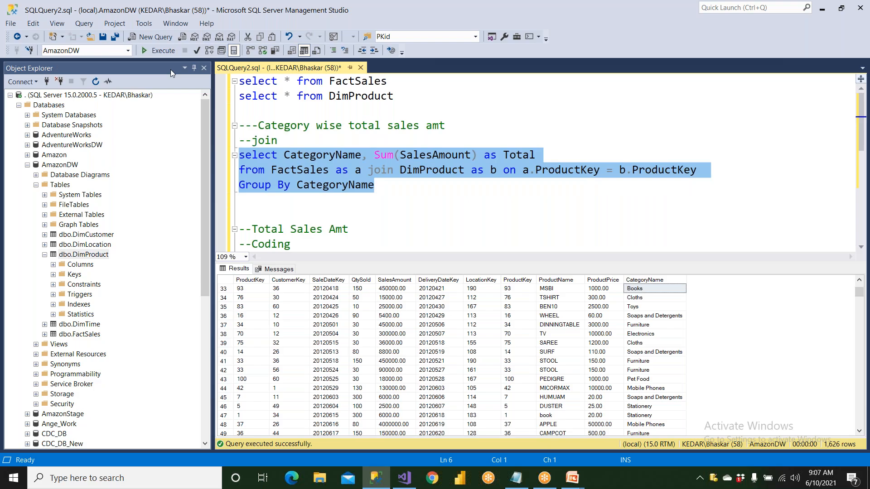
left_click(164, 50)
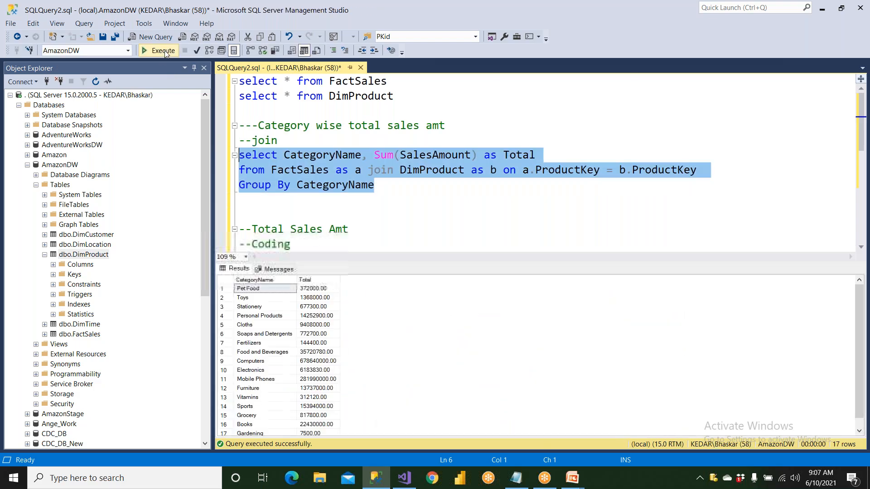
left_click(254, 280)
left_click_drag(304, 290, 316, 421)
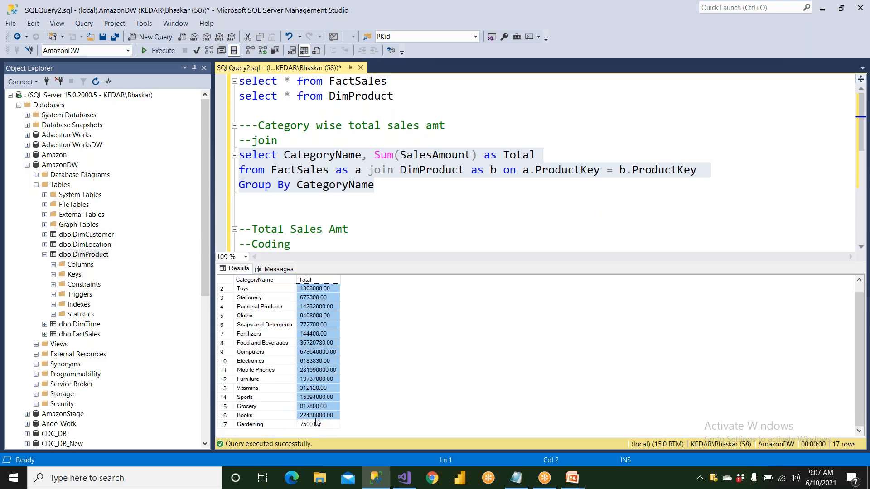
- Add the comments "--Aggr --- SLow" and "--Coding" on separate lines below the "--join" comment
left_click(287, 142)
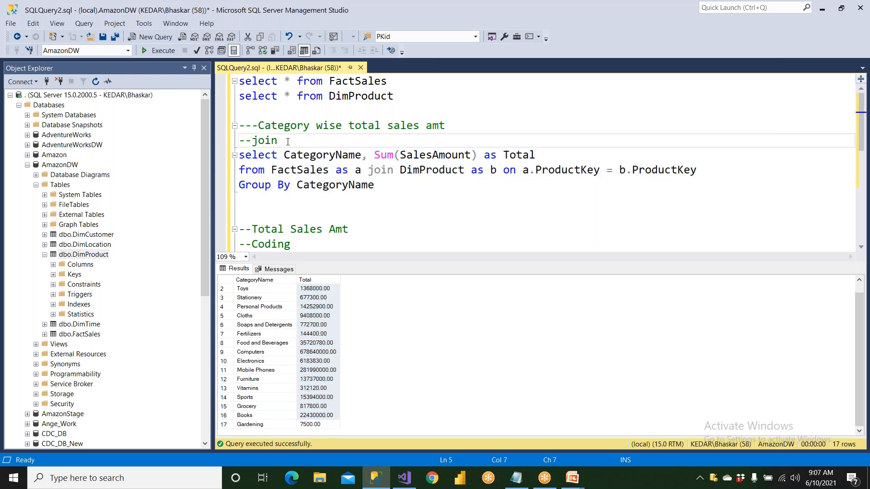
key("Return")
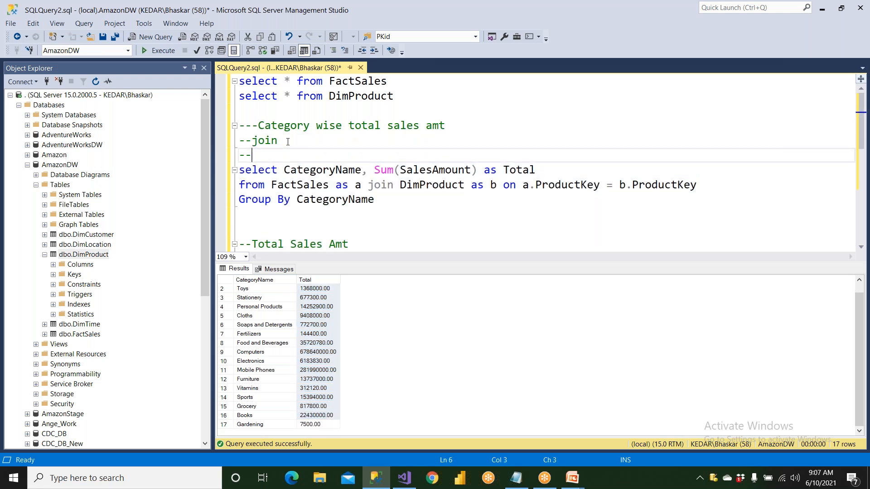
type("--Aggr --- W=")
key("BackSpace")
type("SLow")
key("Return")
type("--Cod")
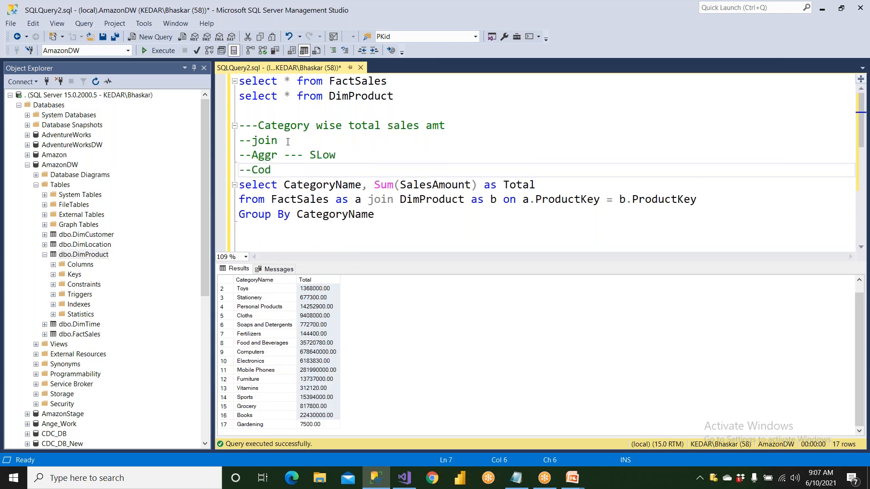
type("ing")
- Review the Group By clause and the new comments, and execute the category-wise total query again
left_click_drag(290, 215, 216, 215)
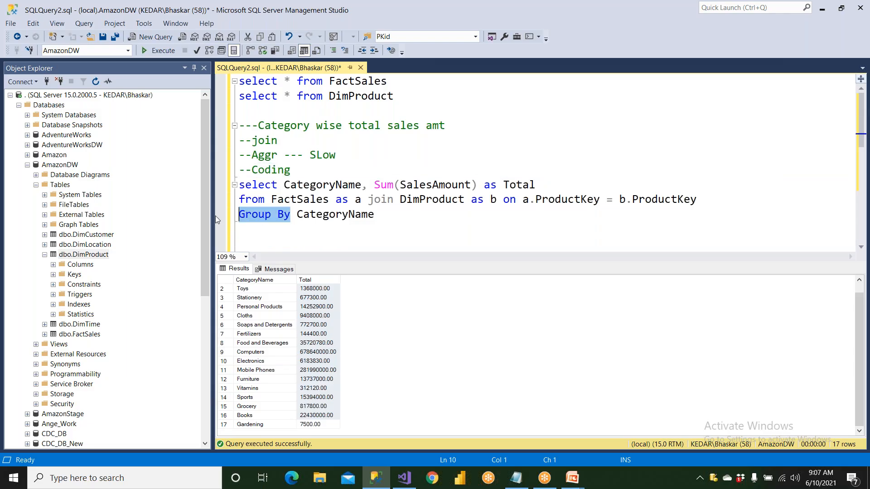
left_click_drag(290, 169, 218, 175)
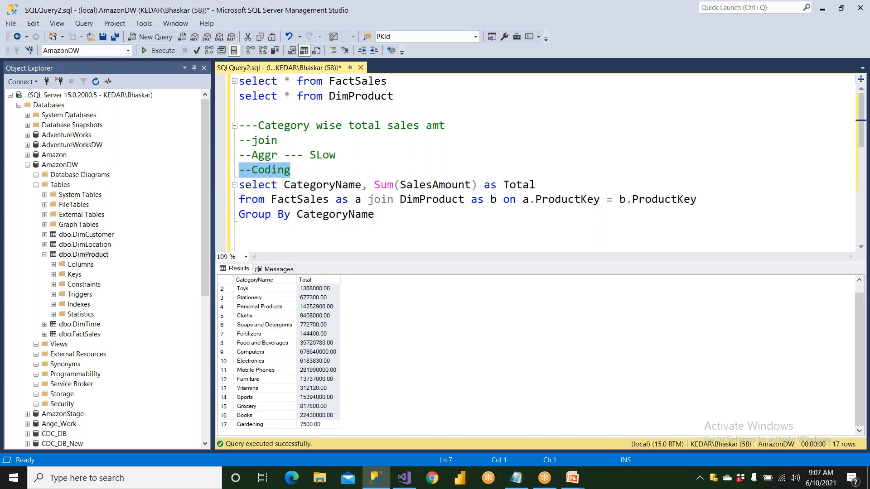
left_click_drag(251, 144, 303, 155)
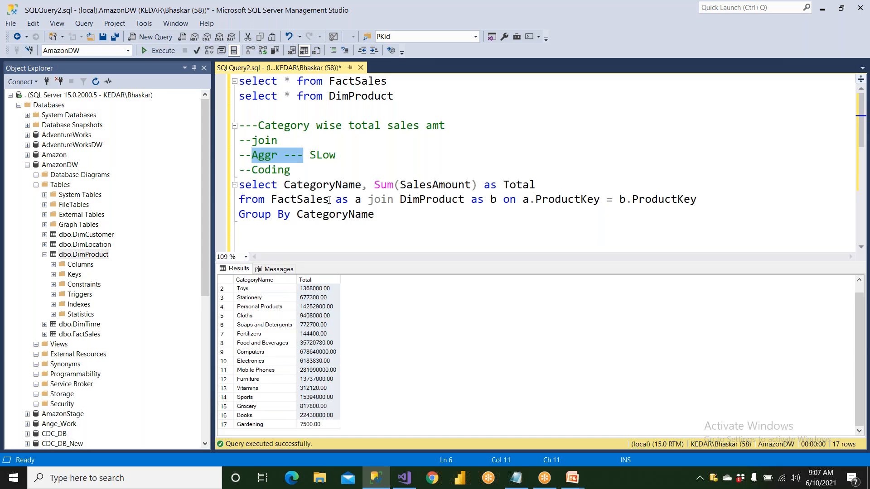
left_click_drag(378, 220, 239, 184)
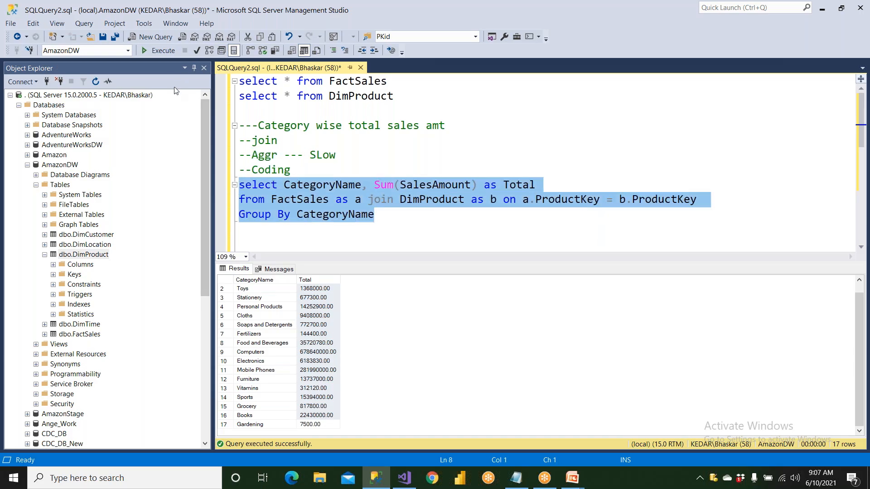
left_click(166, 51)
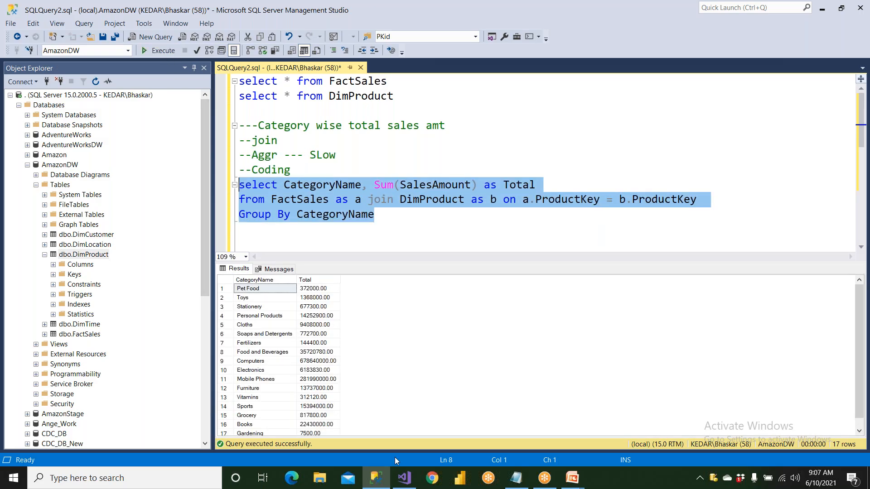
- Switch to Visual Studio, replace Qty Sold with Sales Amount in the cube browser and execute the query
left_click(403, 478)
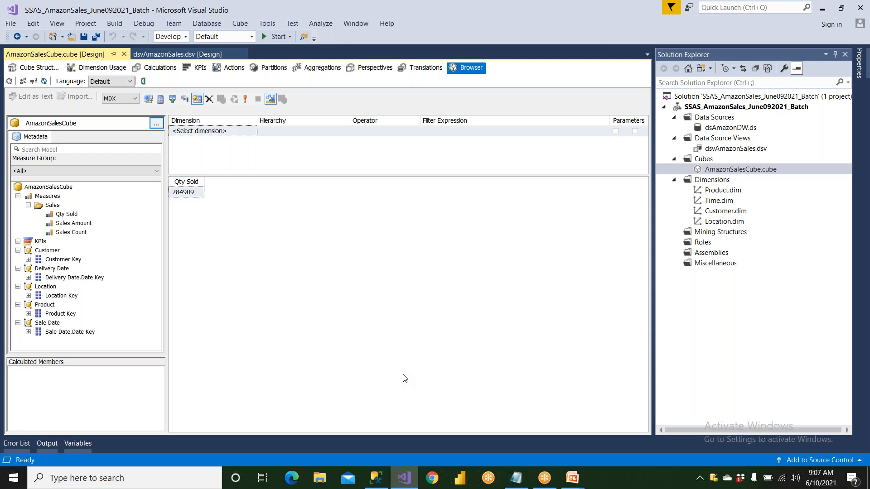
left_click_drag(190, 186, 113, 181)
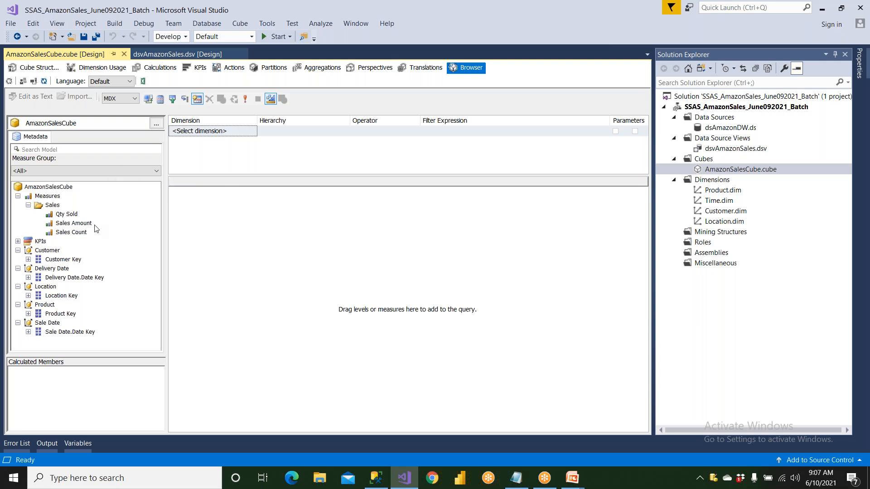
left_click_drag(86, 224, 211, 250)
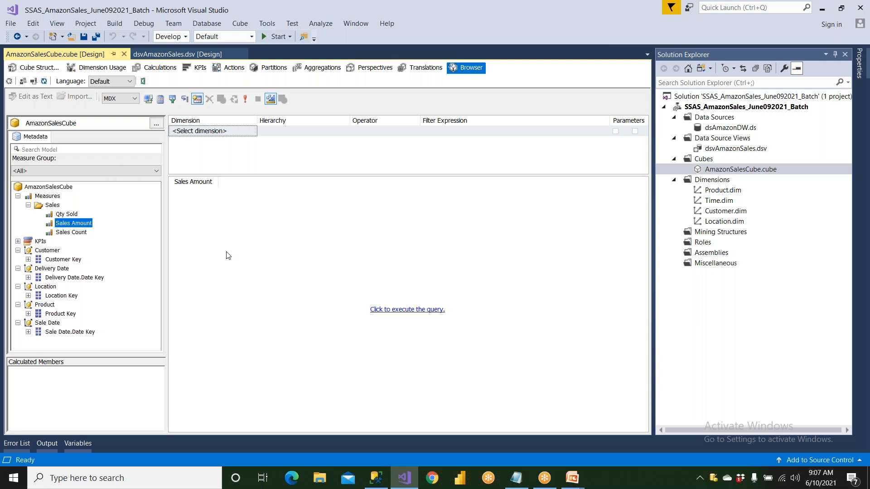
left_click(382, 311)
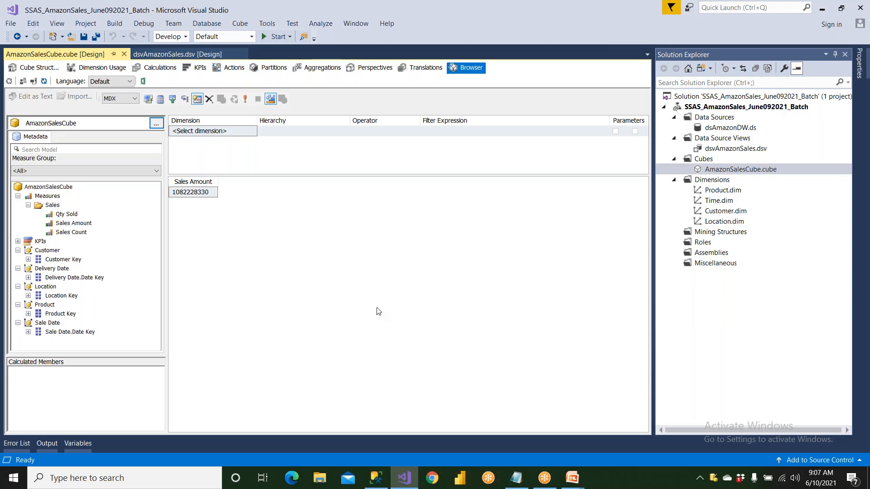
- Collapse the Customer, Delivery Date and Location dimensions in the cube metadata and examine the attributes under Product
left_click(18, 250)
left_click(18, 259)
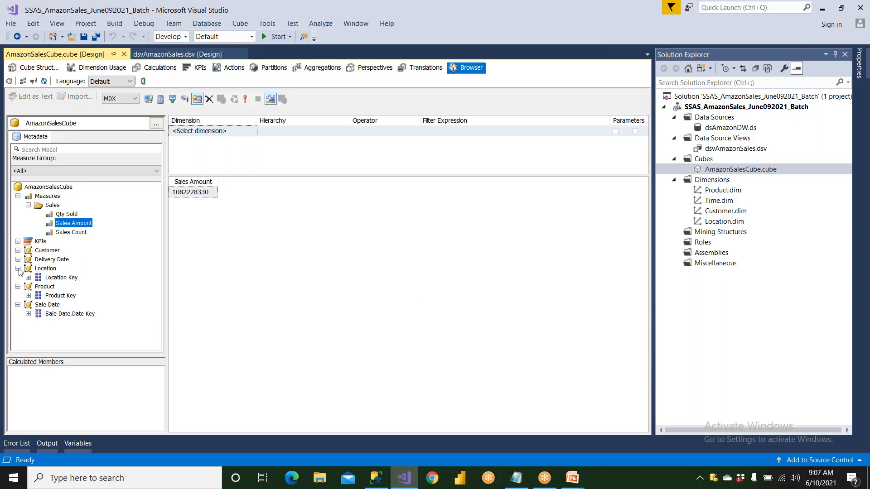
left_click(18, 269)
left_click(19, 278)
left_click(18, 277)
left_click(18, 278)
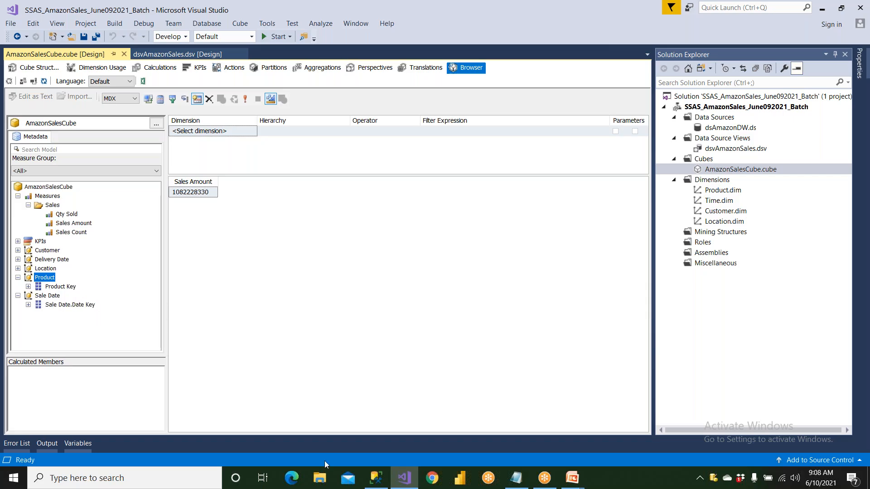
- Switch to SQL Server Management Studio, execute "select * from DimProduct" and examine its ProductKey, CategoryName and ProductName columns
left_click(376, 478)
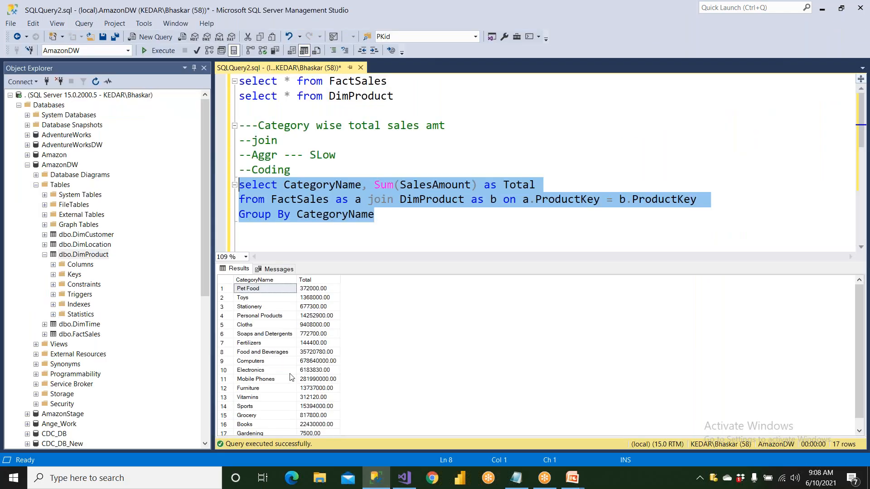
left_click(394, 95)
left_click_drag(394, 96, 238, 95)
key("F5")
left_click(255, 283)
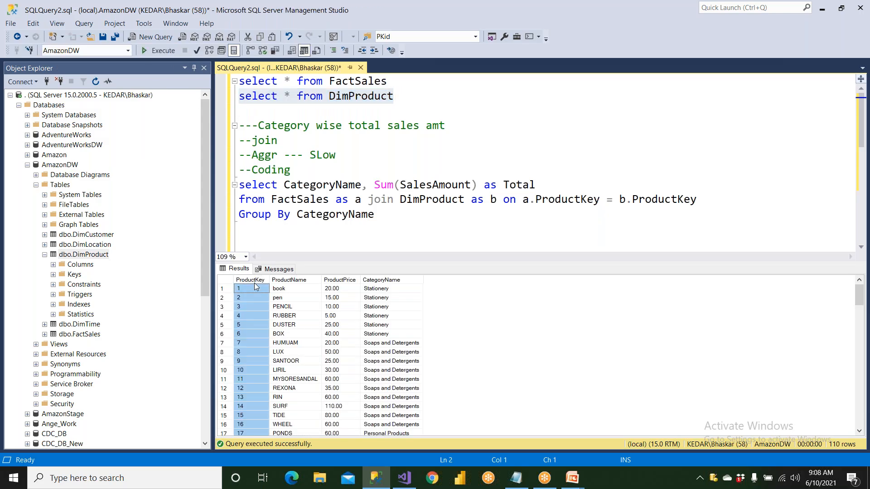
left_click(381, 279)
left_click(296, 288)
- Switch back to Visual Studio, view the AmazonSalesCube structure and return to the cube browser
left_click(404, 478)
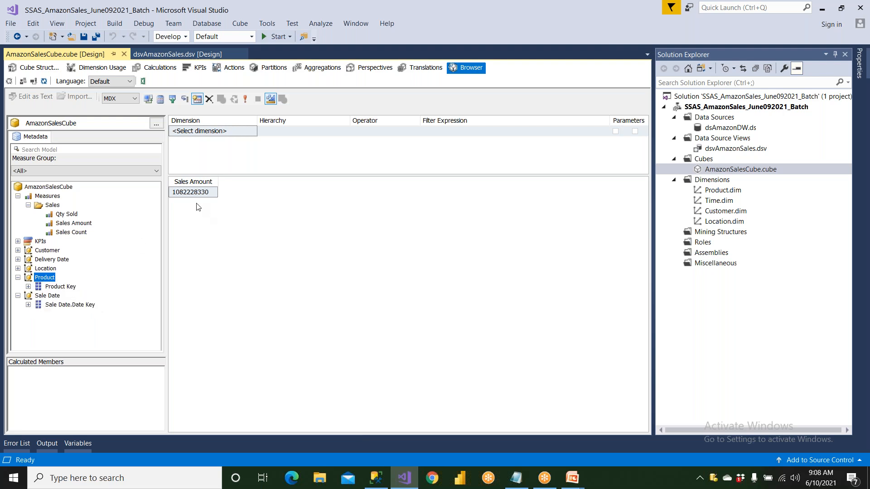
left_click(36, 67)
left_click(466, 67)
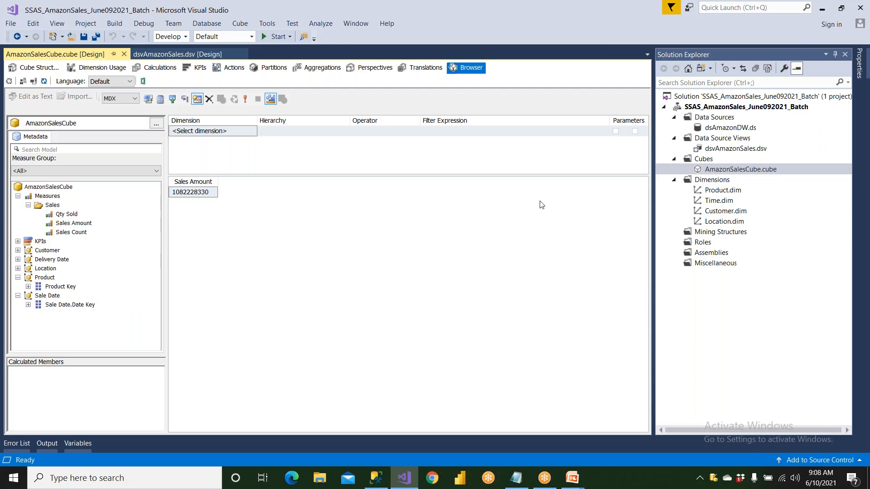
- Open the Product dimension and add ProductName, ProductPrice and CategoryName from its data source view as attributes
left_click(706, 181)
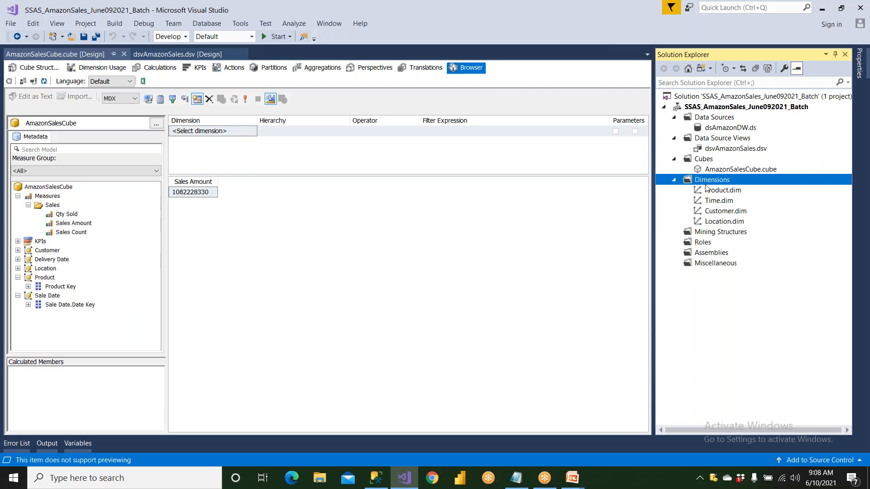
double_click(722, 190)
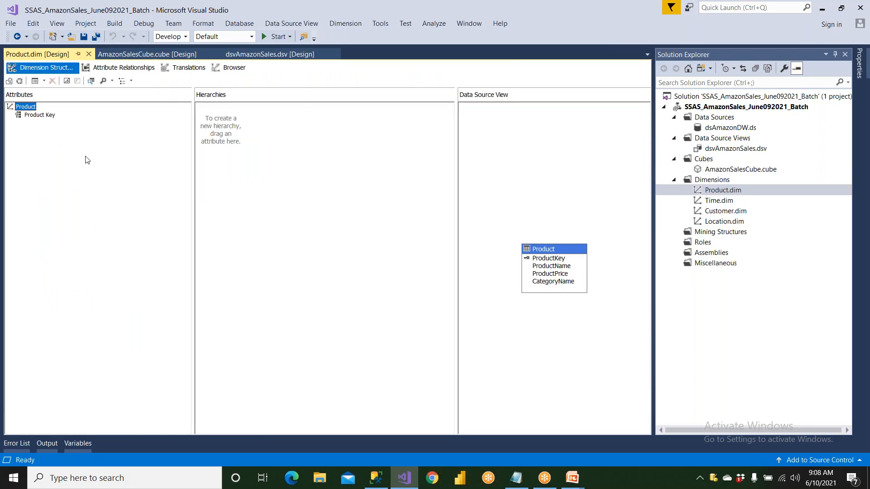
left_click(565, 264)
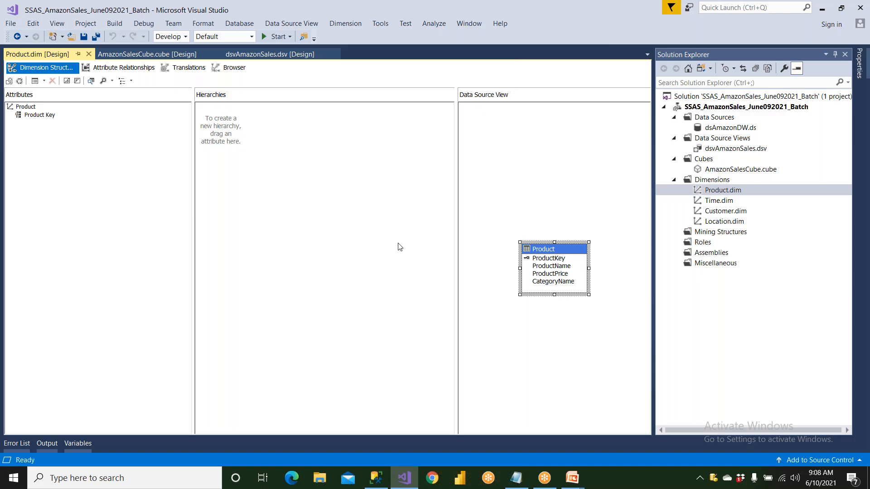
left_click(571, 269)
left_click_drag(571, 271, 85, 168)
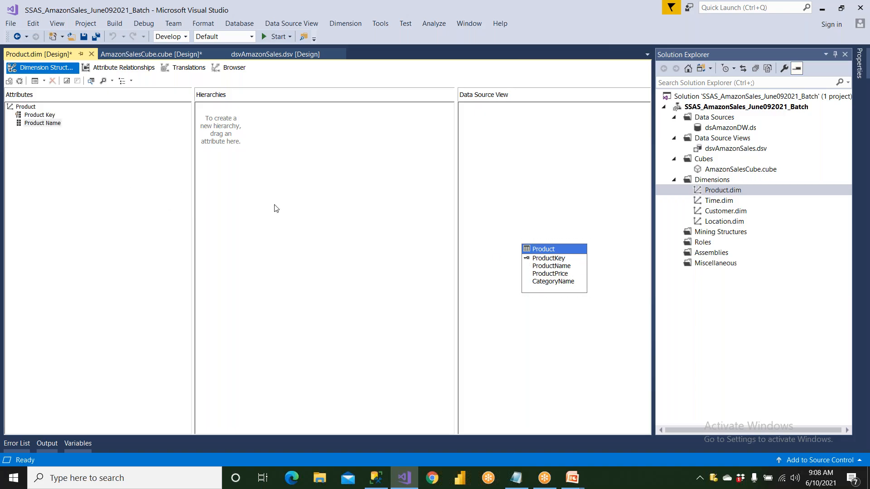
left_click(550, 274)
left_click_drag(551, 274, 105, 187)
left_click_drag(561, 284, 96, 181)
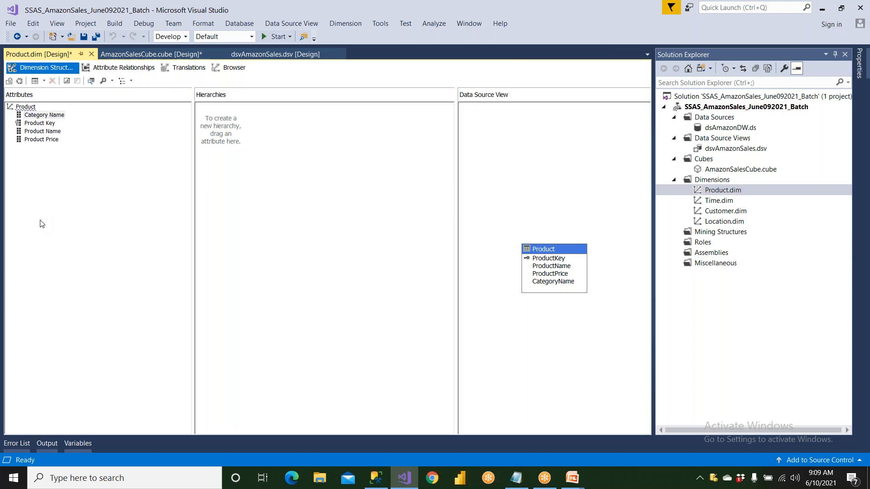
- Create a hierarchy in the Product dimension with Category Name as the first level and Product Name below it
left_click_drag(61, 117, 213, 148)
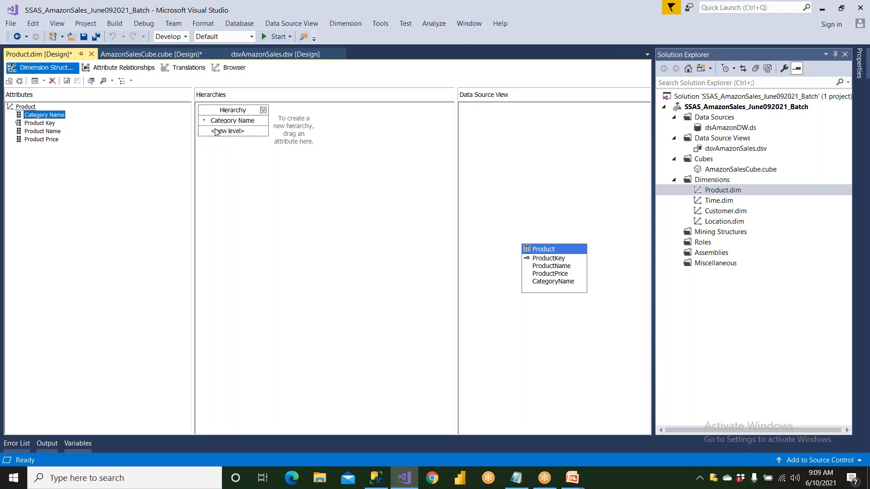
left_click(54, 132)
left_click_drag(53, 133, 236, 136)
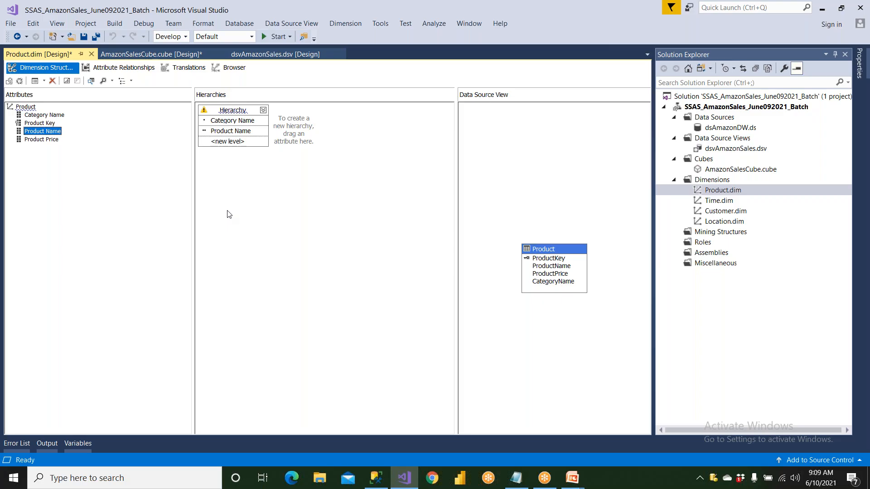
- Rename the Product dimension's hierarchy to ProdHierarchy and save the changes
left_click(229, 115)
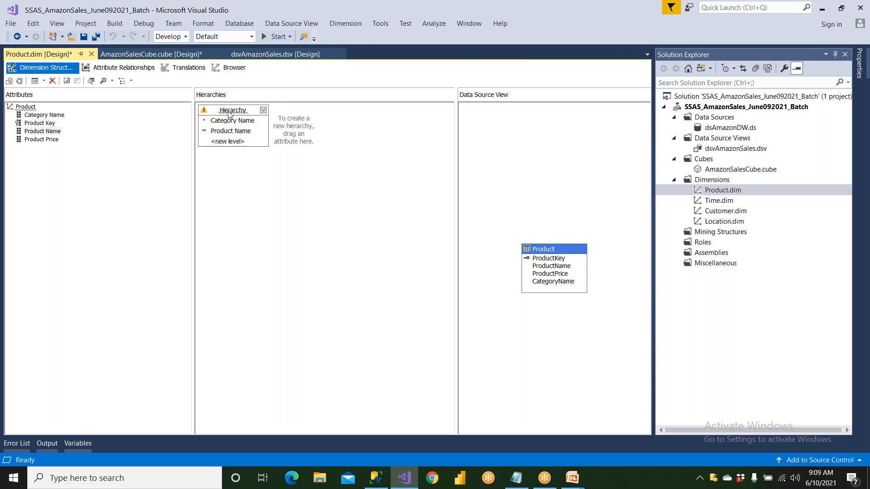
right_click(229, 114)
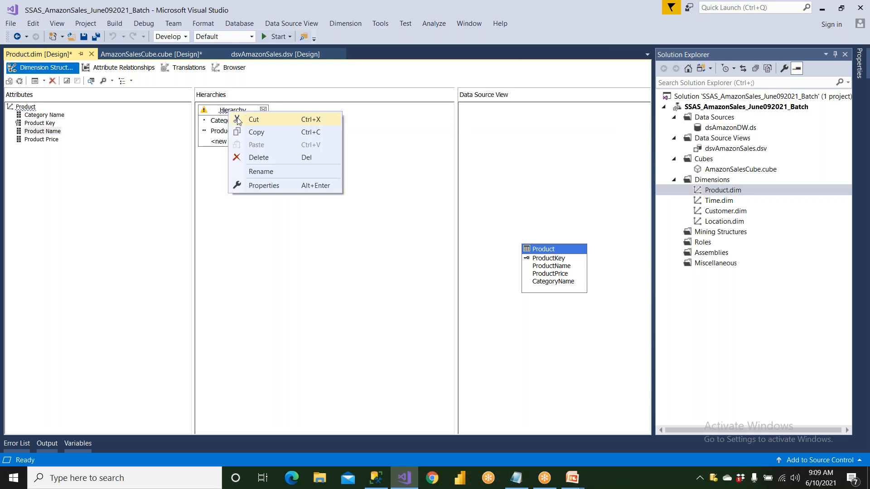
left_click(249, 172)
key("Home")
type("Prod")
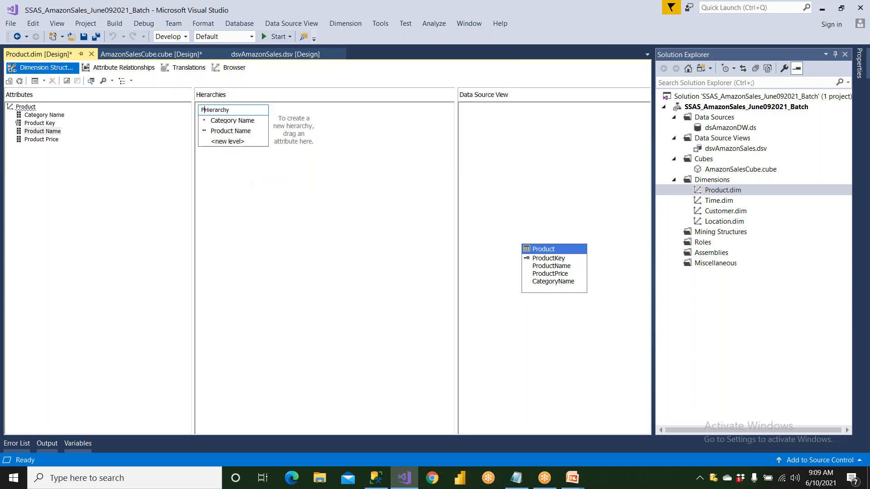
key("Return")
left_click(94, 38)
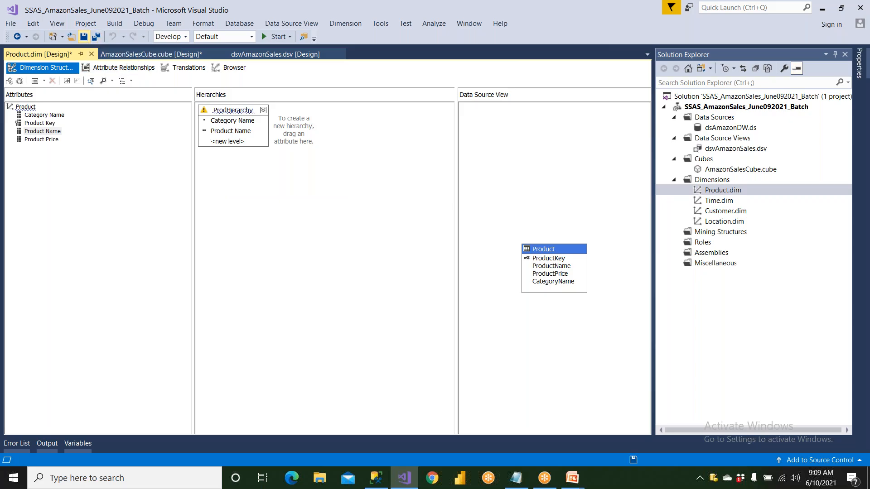
left_click(536, 271)
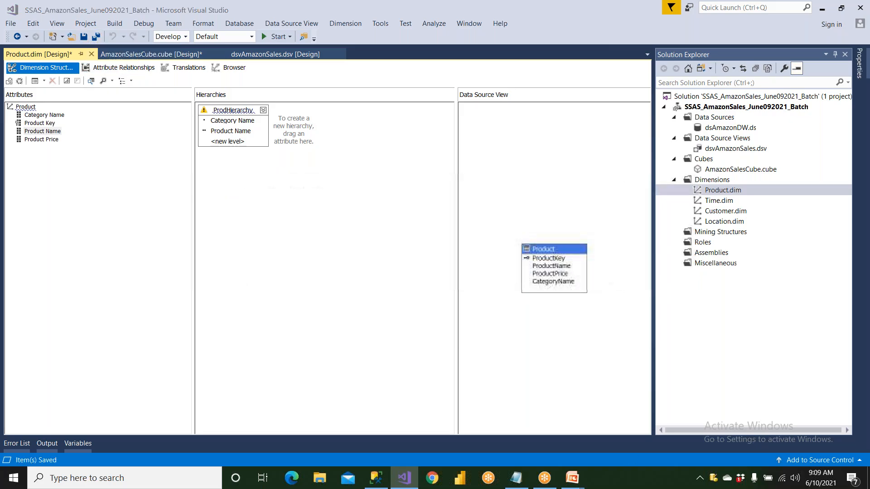
- Open the Time dimension, enlarge its table and add all columns from NewQtrNo through DayName as attributes
double_click(718, 201)
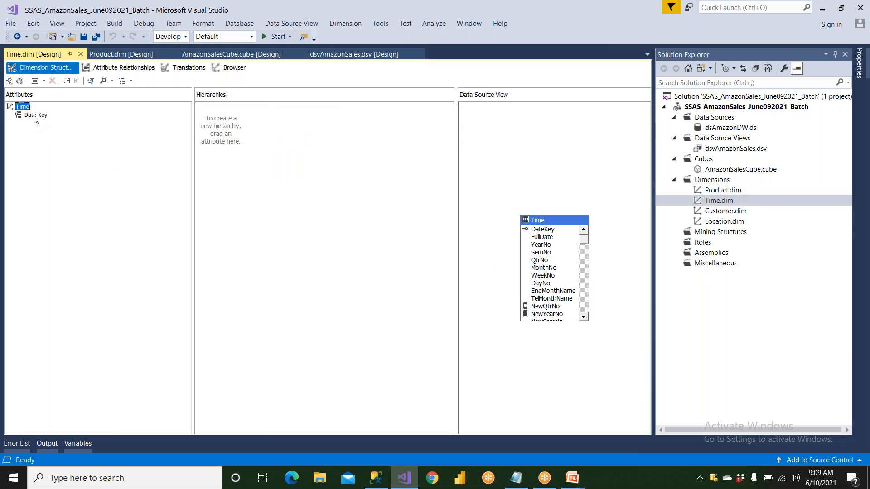
left_click(36, 116)
left_click(571, 320)
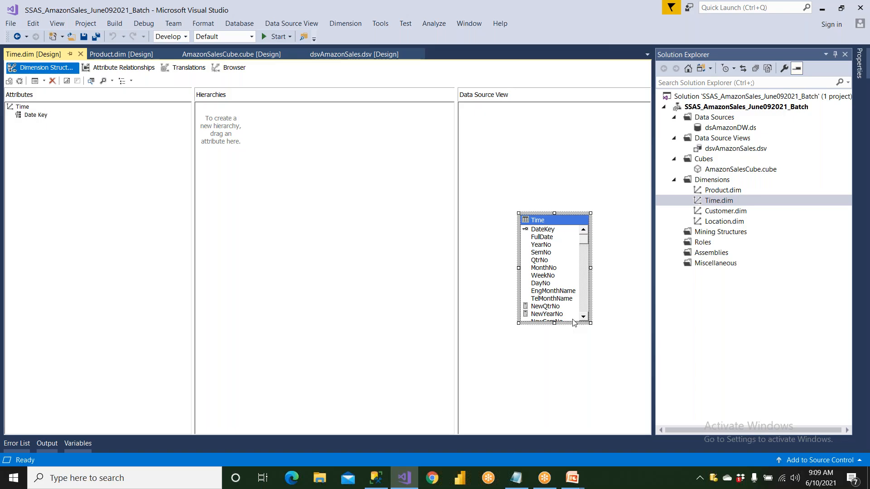
left_click_drag(592, 384, 597, 416)
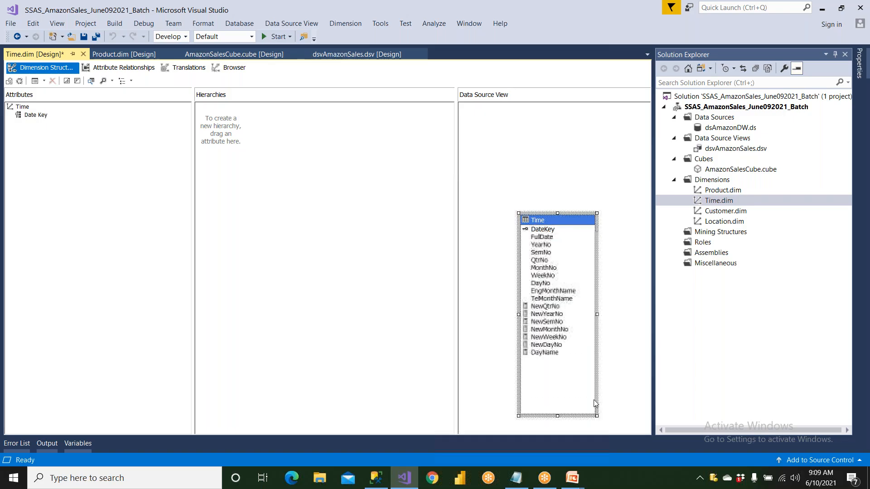
left_click(549, 306)
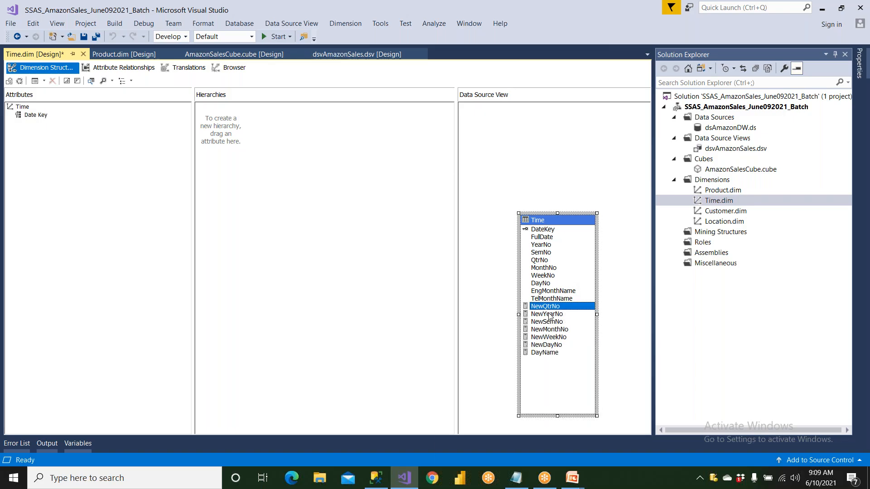
left_click(551, 353, "shift")
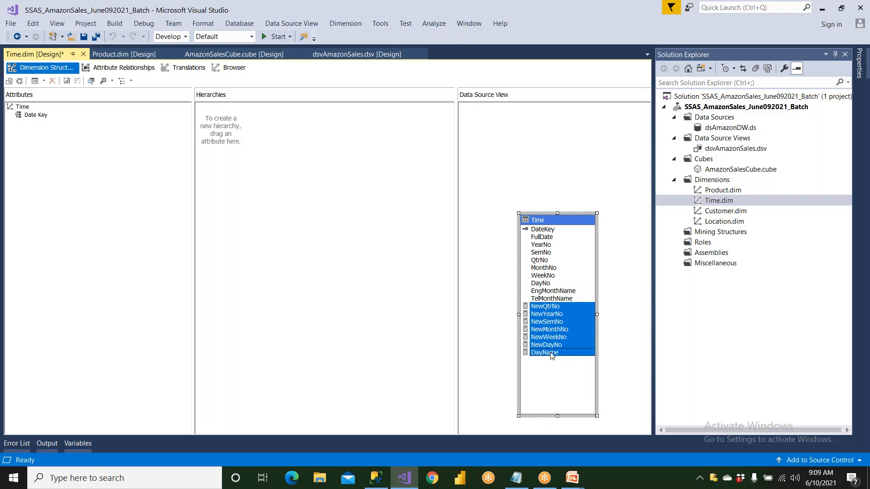
left_click_drag(552, 332, 96, 264)
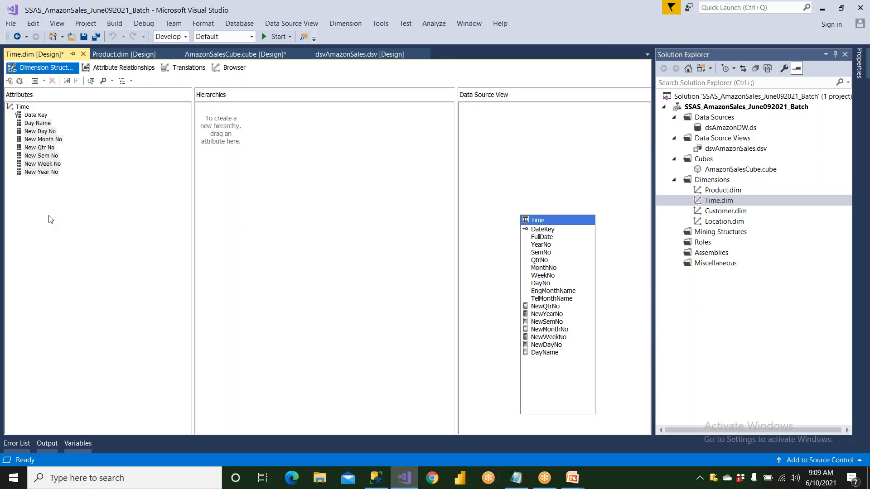
- Build a Time hierarchy with levels New Year No, New Sem No, New Qtr No, New Month No, New Week No and New Day No
left_click_drag(54, 172, 218, 156)
left_click_drag(52, 159, 221, 136)
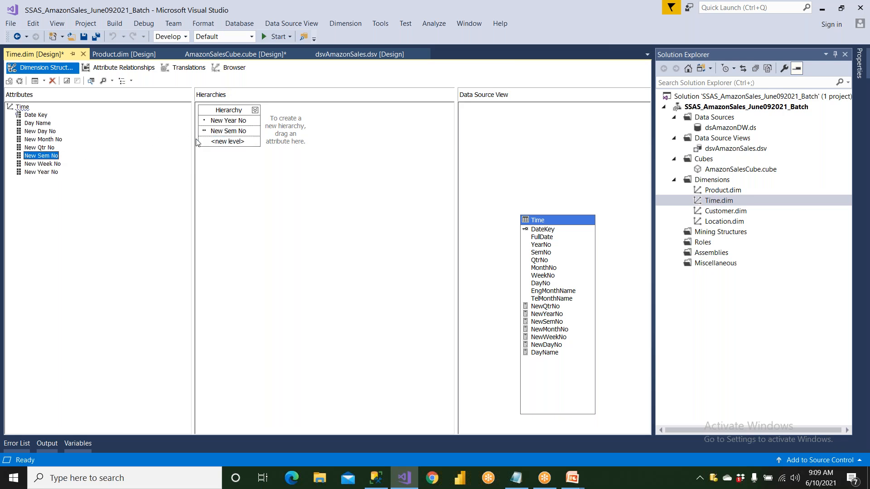
left_click_drag(48, 147, 226, 145)
left_click_drag(56, 140, 210, 154)
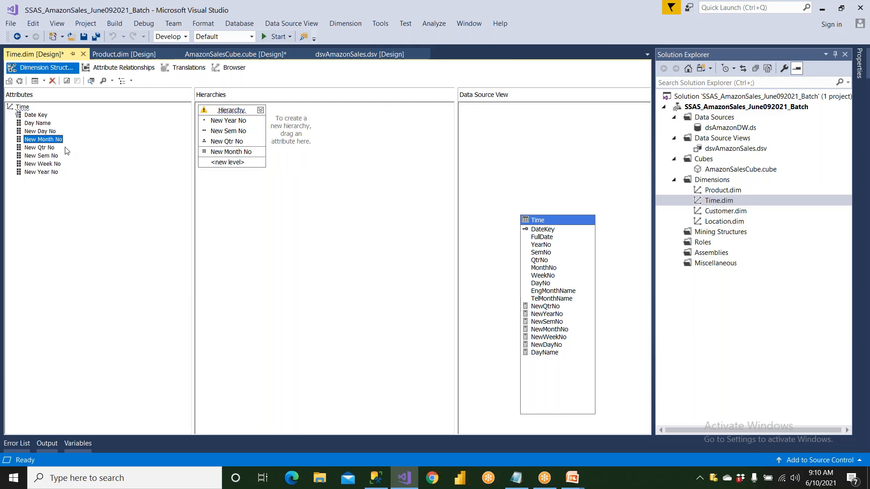
left_click_drag(55, 166, 214, 164)
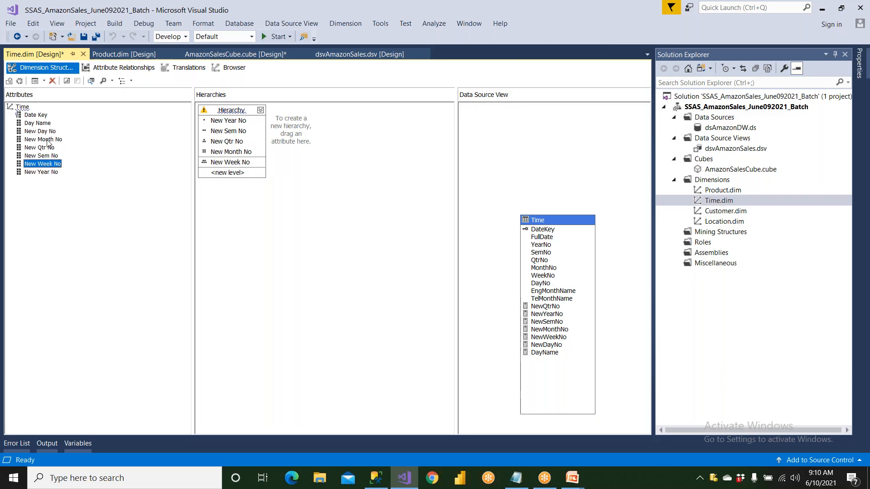
left_click_drag(45, 131, 203, 186)
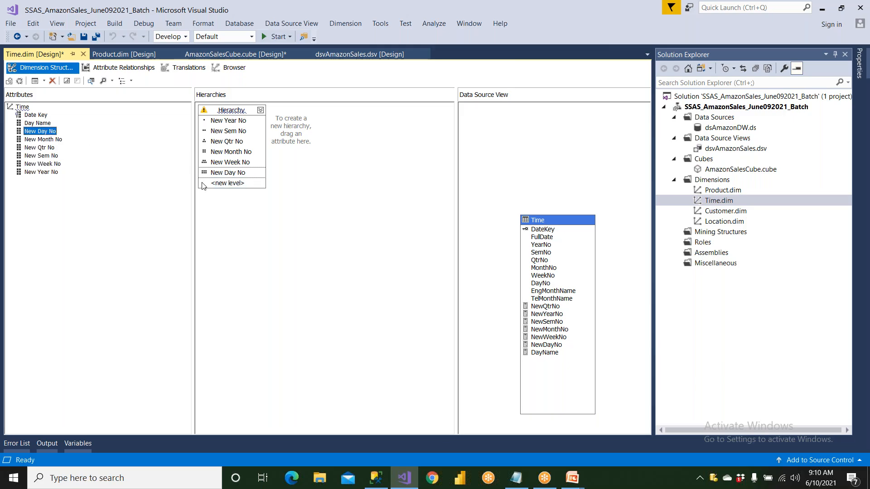
- Rename the six-level Time hierarchy to YearHierarchy
right_click(230, 112)
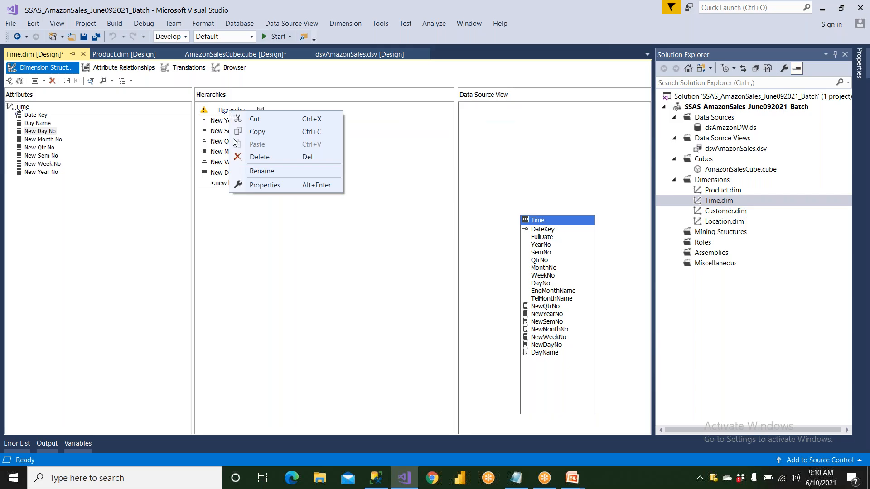
left_click(250, 174)
key("Home")
type("Year")
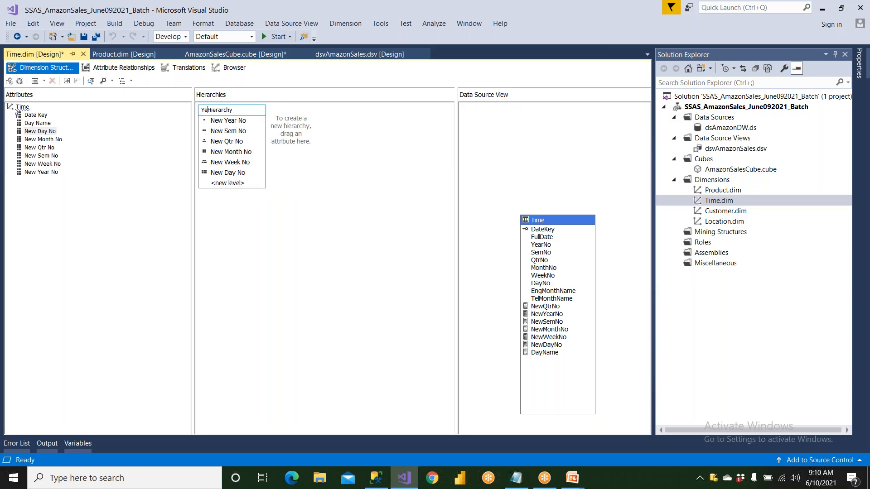
left_click(278, 289)
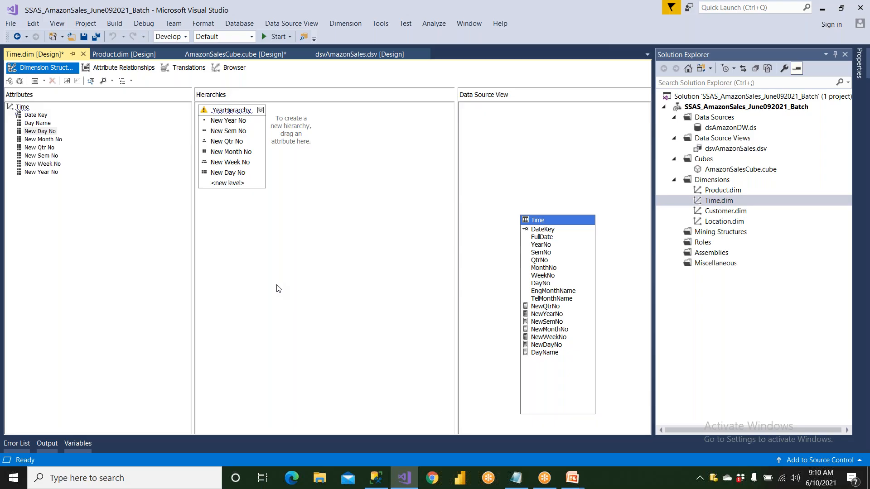
left_click(37, 272)
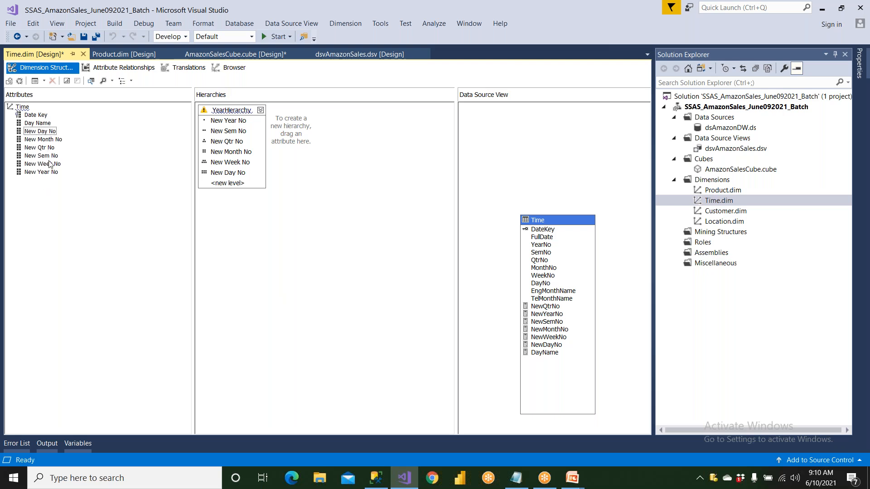
- Create a second Time hierarchy with levels New Year No and New Week No, and name it WeekHierarchy
left_click_drag(50, 172, 408, 225)
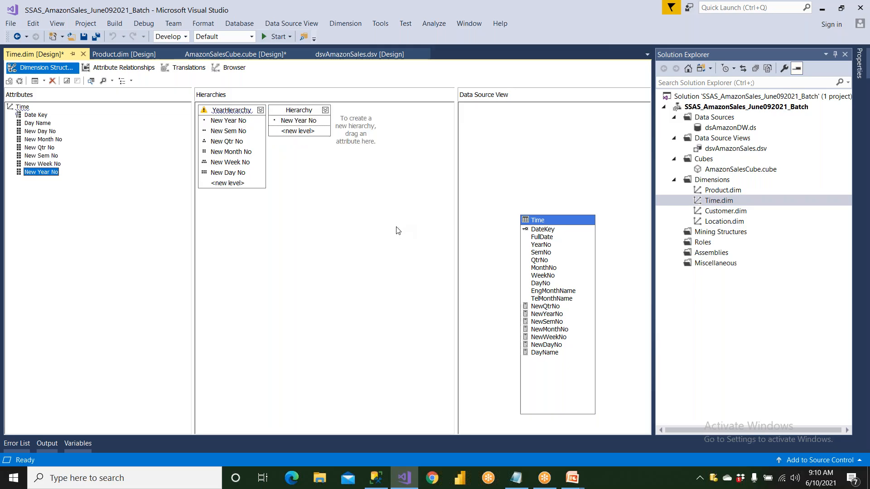
left_click_drag(55, 166, 292, 132)
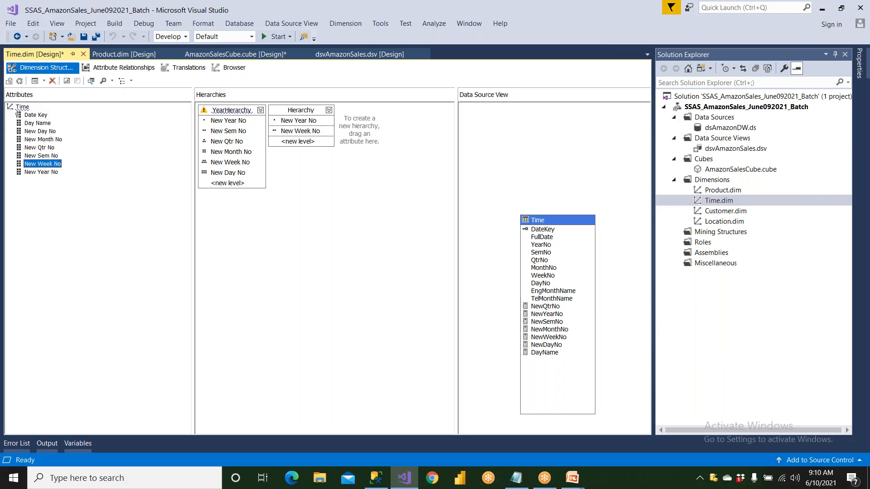
left_click(289, 111)
key("Home")
type("Week")
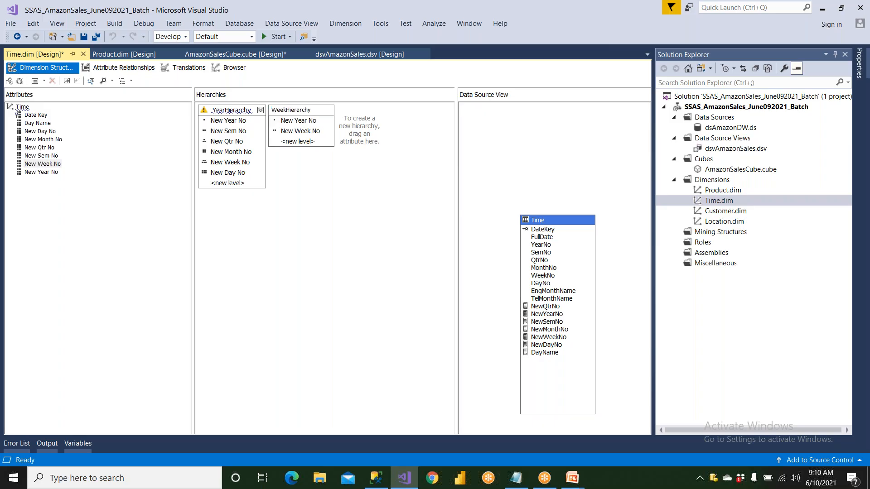
left_click(303, 207)
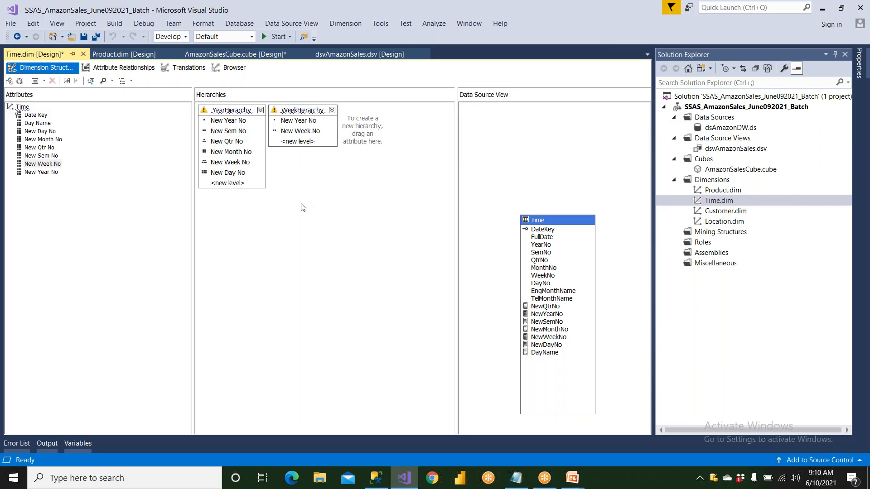
- Save the Time dimension together with AmazonSalesCube, and close the Time dimension designer
left_click(84, 37)
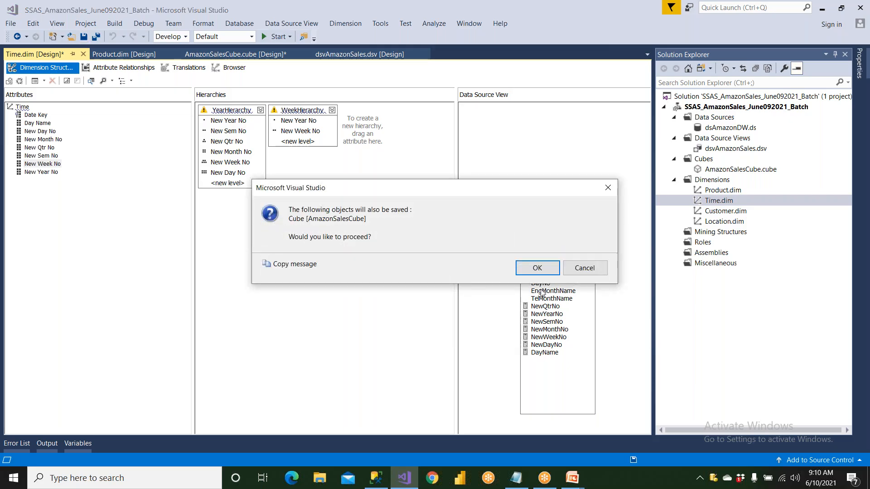
left_click(542, 273)
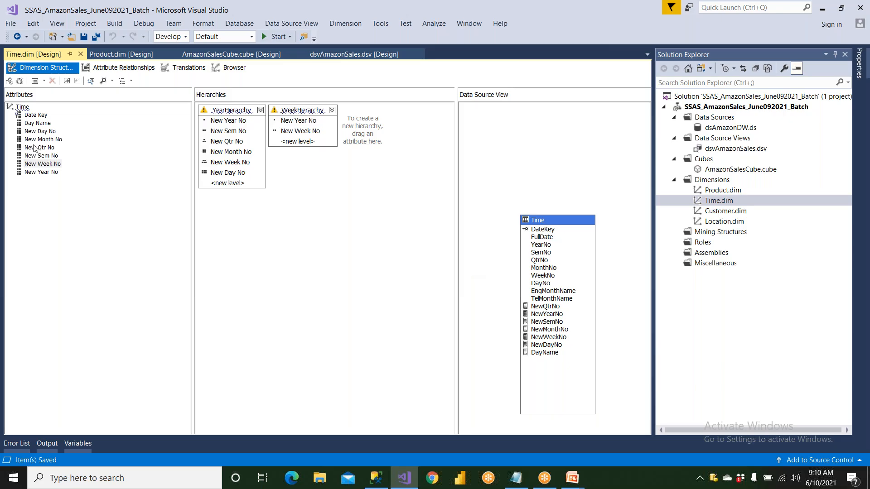
left_click(81, 55)
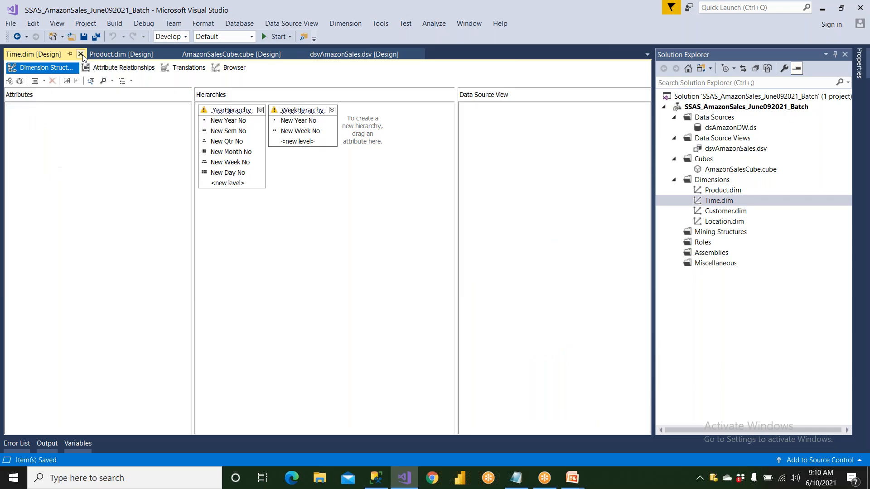
- Open the Customer dimension and add CustomerName from the Customer table as an attribute
double_click(718, 212)
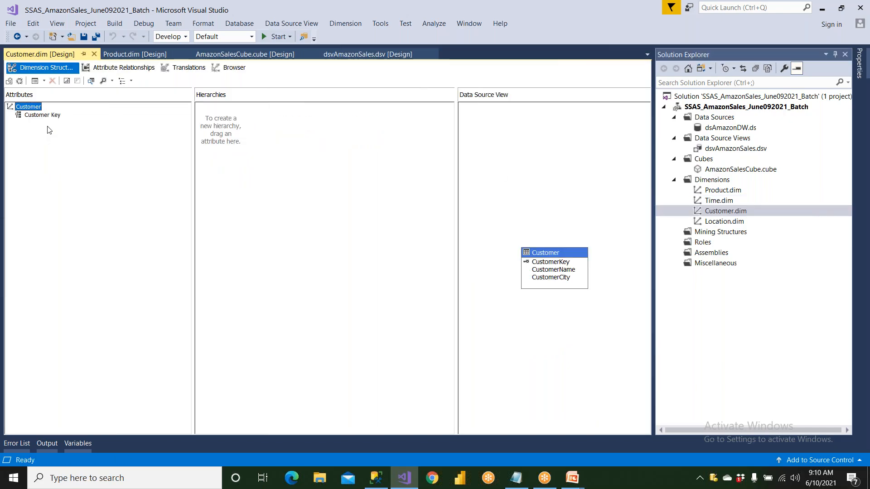
left_click(49, 117)
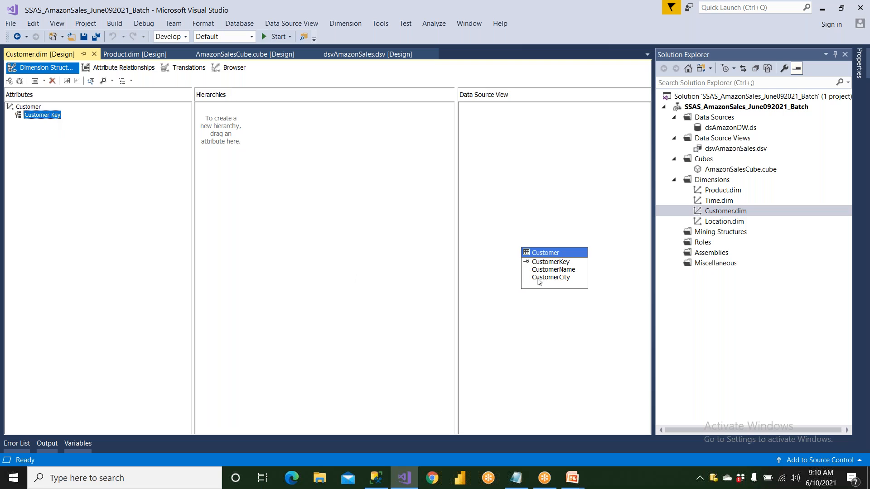
left_click(571, 271)
left_click(572, 273)
left_click_drag(571, 272, 87, 181)
left_click_drag(548, 278, 69, 241)
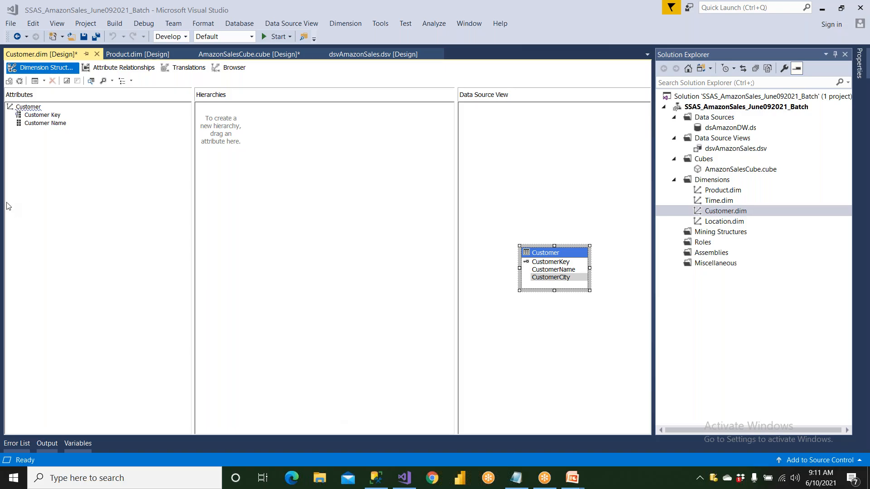
- Save the Customer dimension together with AmazonSalesCube while closing its designer
left_click(54, 119)
left_click(54, 124)
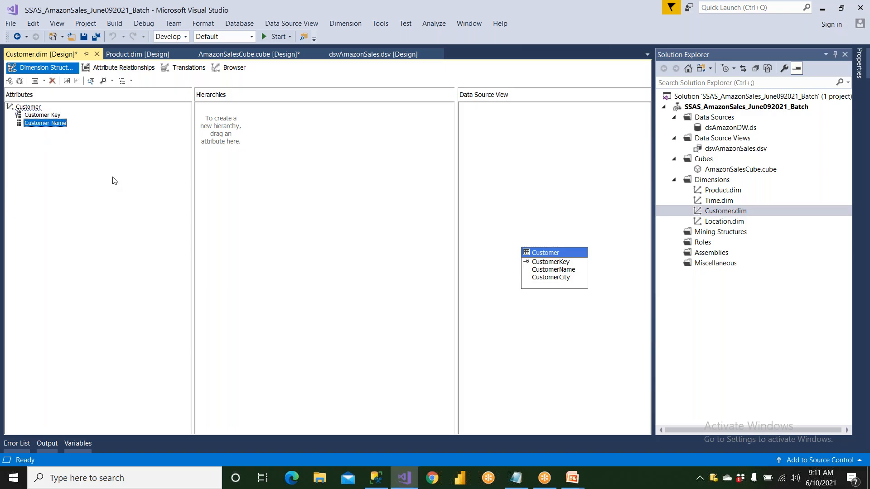
left_click(97, 54)
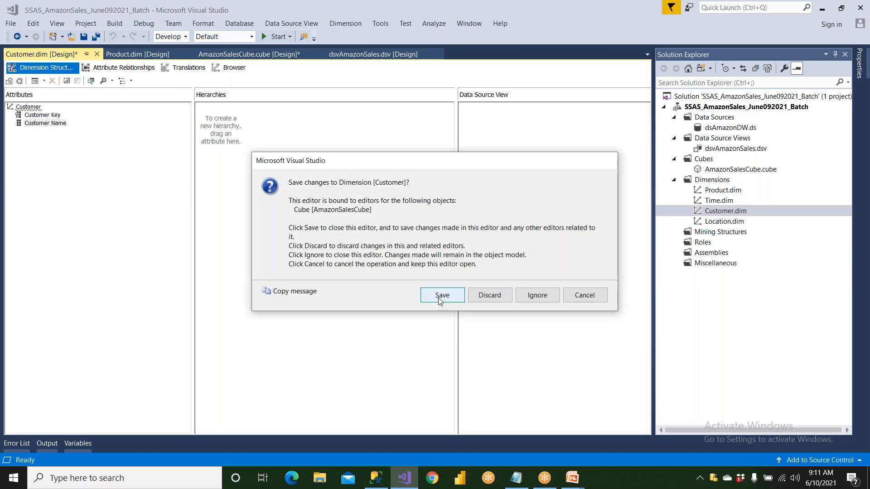
left_click(441, 295)
- Open the Location dimension and add Country, State and City from the Location table as attributes
double_click(724, 221)
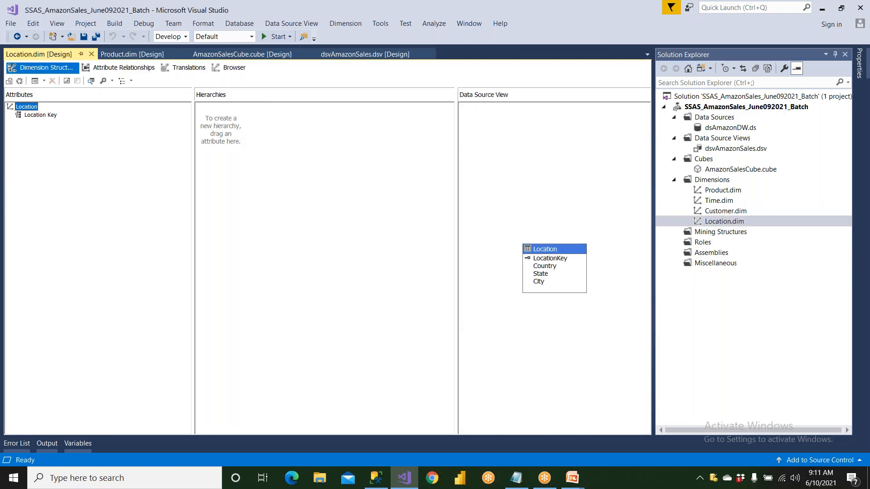
left_click_drag(547, 271, 92, 188)
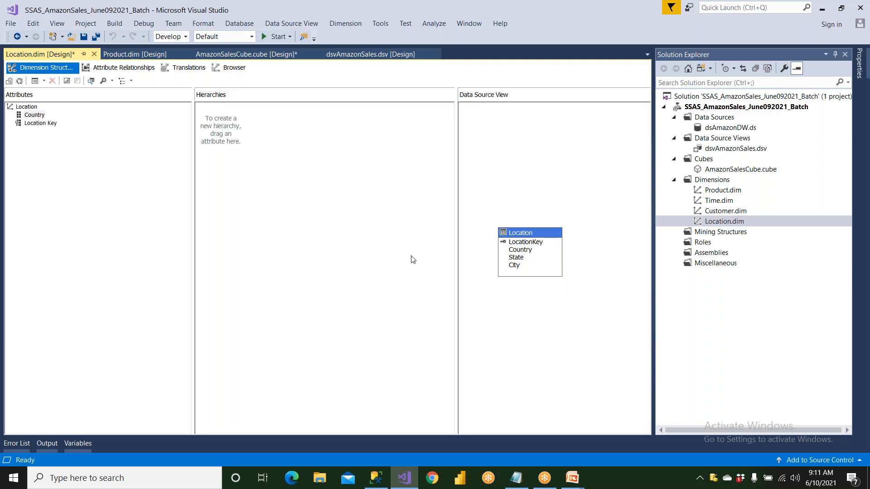
left_click(516, 258)
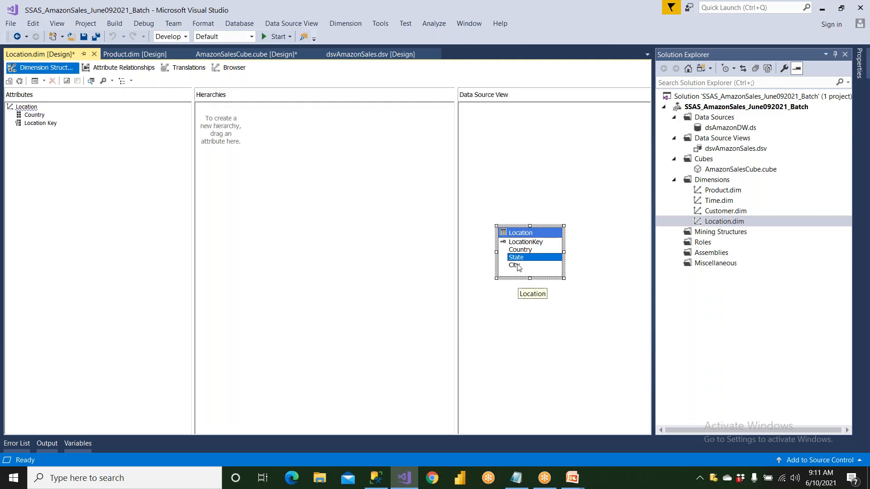
left_click(519, 265, "ctrl")
left_click_drag(530, 257, 107, 205)
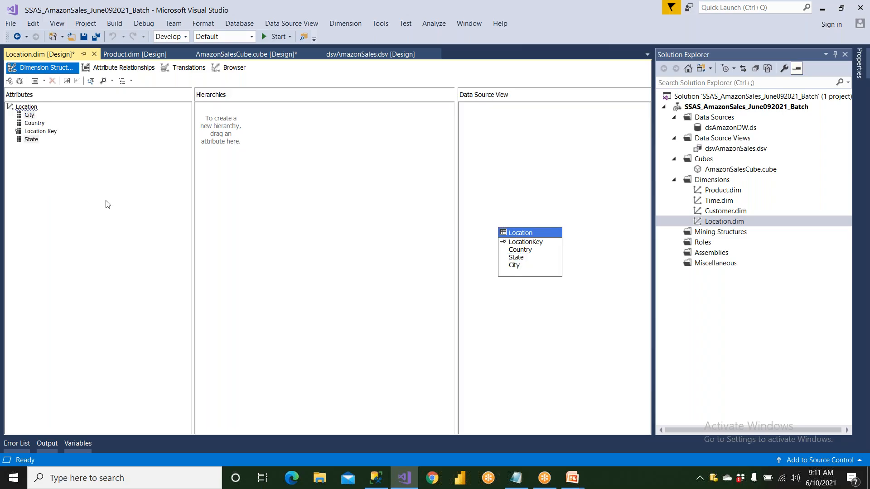
- Build a Location hierarchy with levels Country, State and City, and name it LocHierarchy
left_click_drag(35, 125, 240, 136)
left_click_drag(32, 139, 216, 138)
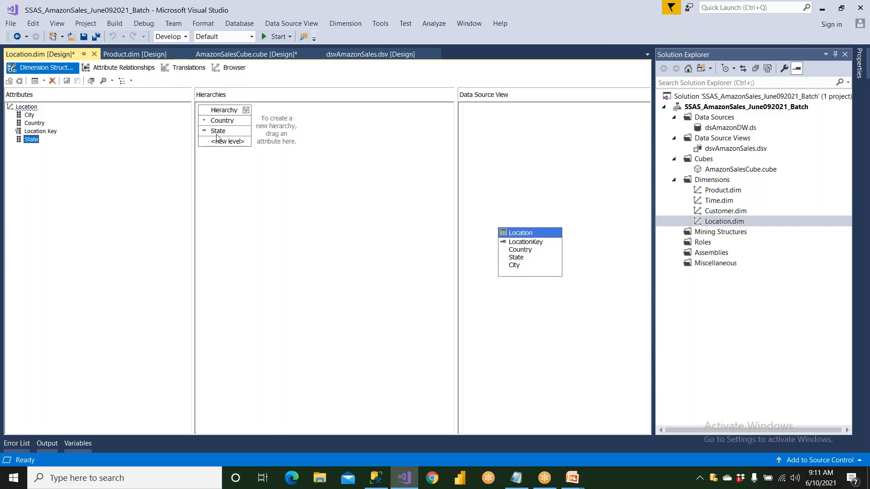
left_click_drag(29, 117, 217, 143)
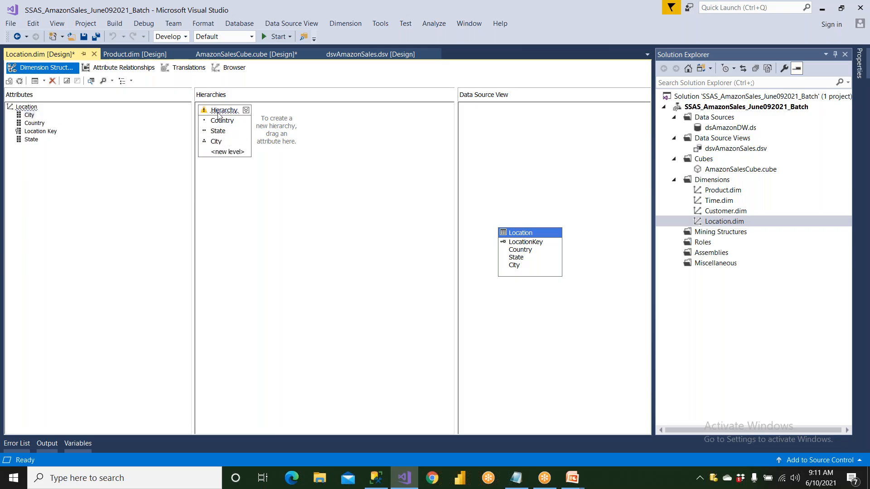
left_click(214, 111)
key("Home")
type("Loc")
key("Return")
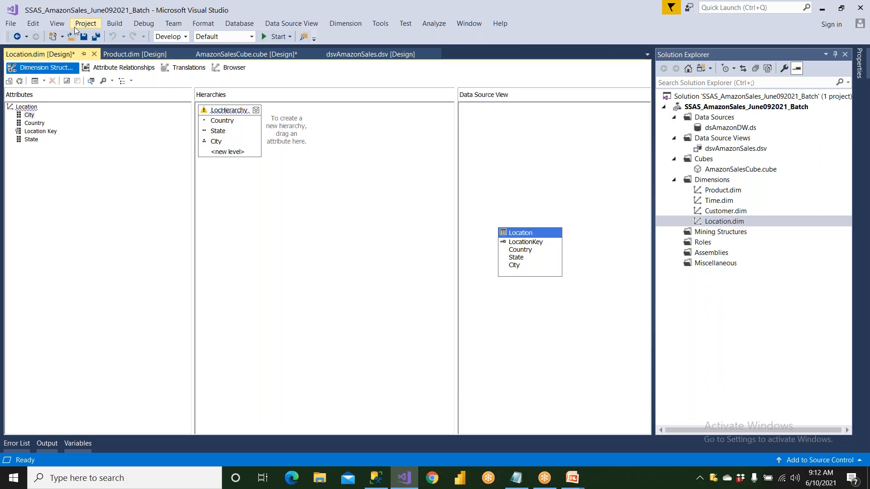
- Save the Location dimension together with AmazonSalesCube, and close the Location and Product dimension designers
left_click(83, 36)
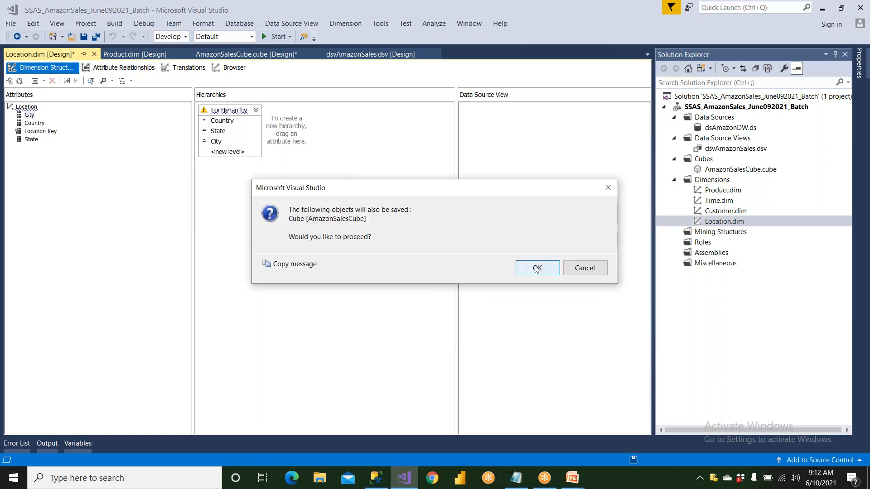
left_click(528, 266)
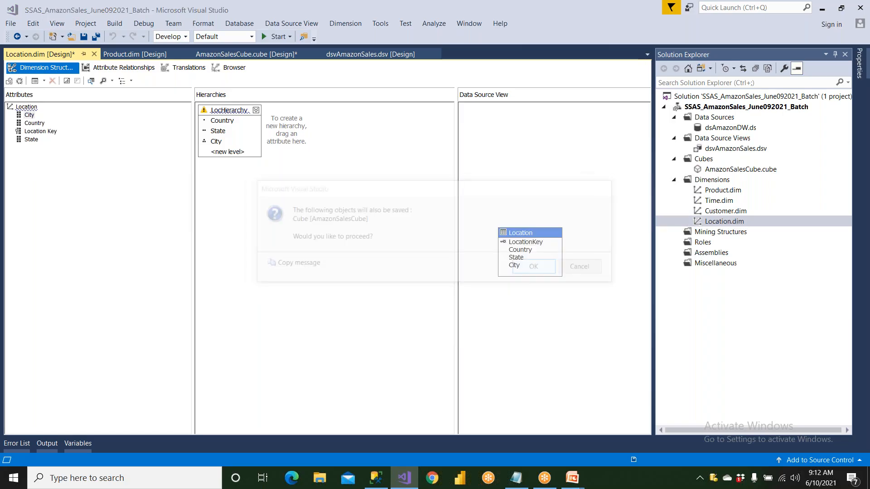
left_click(94, 54)
left_click(93, 54)
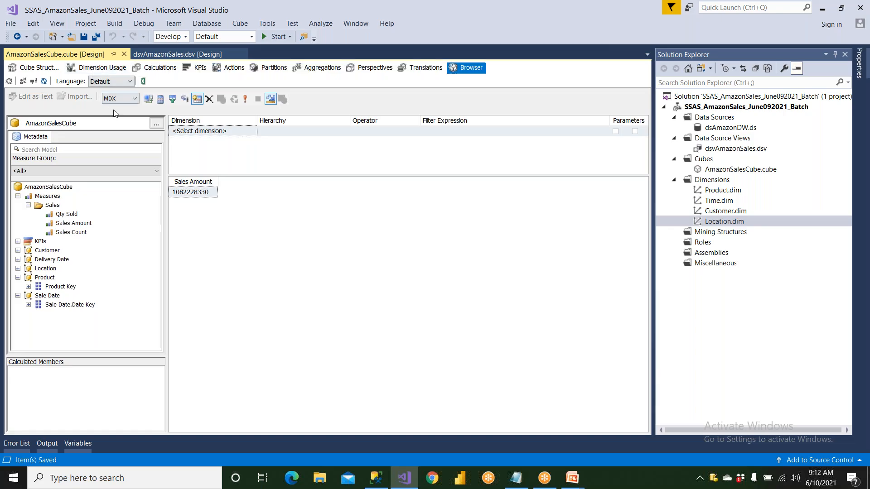
- Show the cube structure of AmazonSalesCube and rebuild the SSAS_AmazonSales_June092021_Batch project
left_click(26, 67)
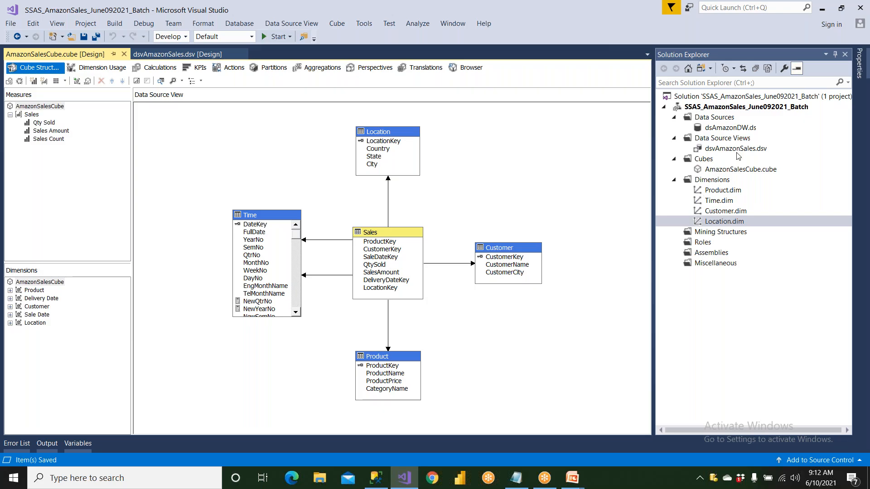
right_click(712, 111)
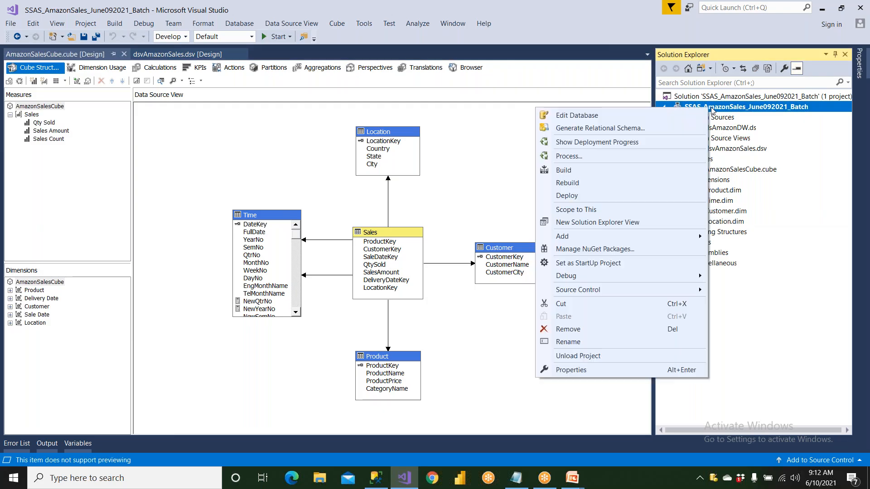
left_click(584, 183)
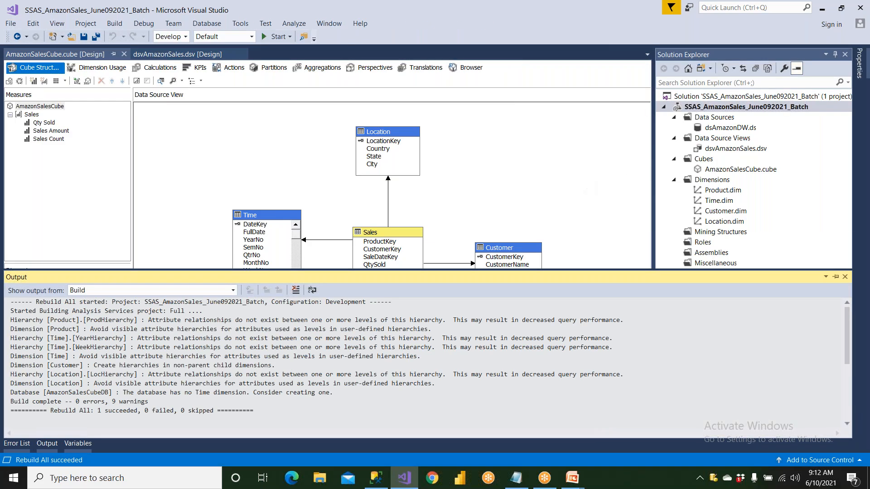
- Start processing the project's database, agreeing to build and deploy first and to overwrite the existing AmazonSalesCubeDB database
right_click(704, 109)
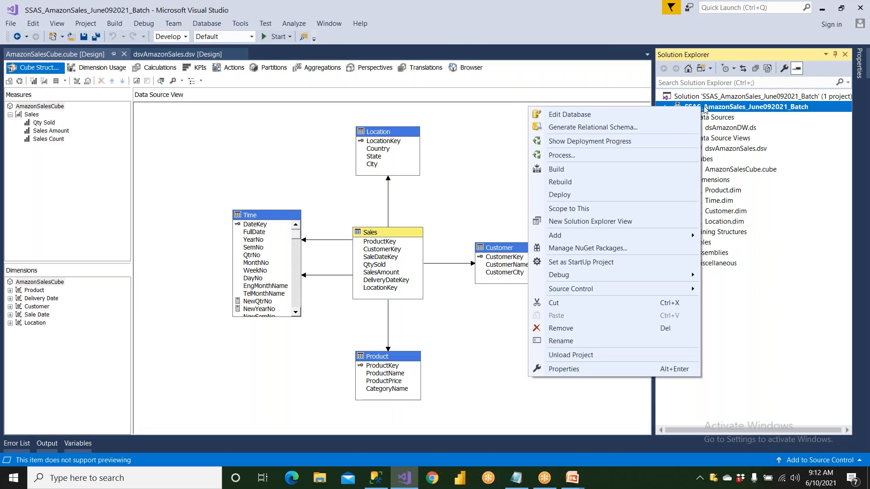
left_click(577, 158)
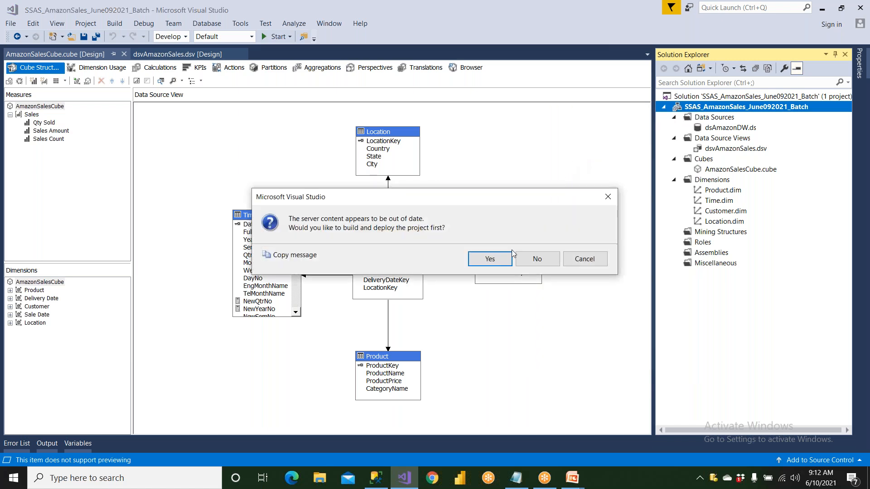
left_click(504, 260)
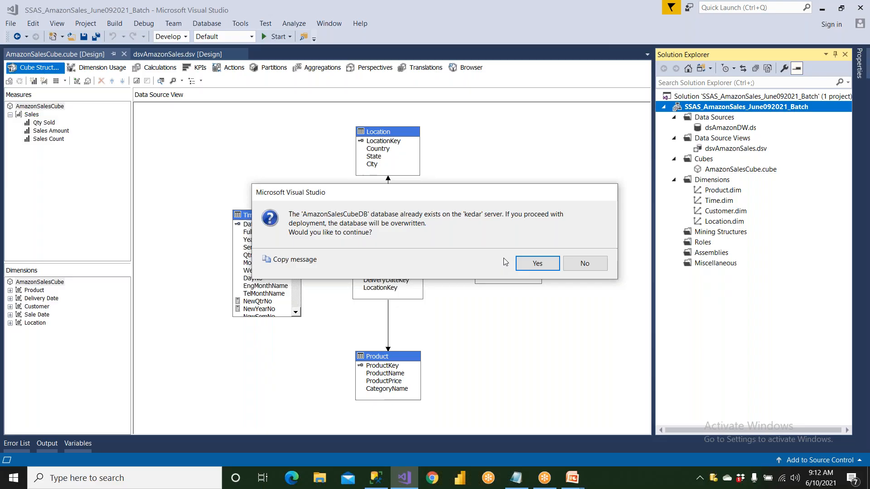
left_click(535, 263)
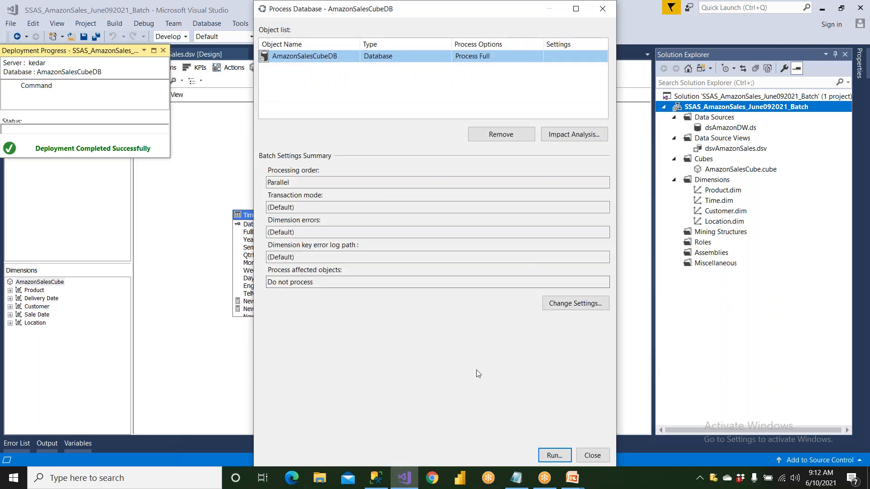
- Run Process Full on AmazonSalesCubeDB, and close the processing and deployment progress windows
left_click(552, 454)
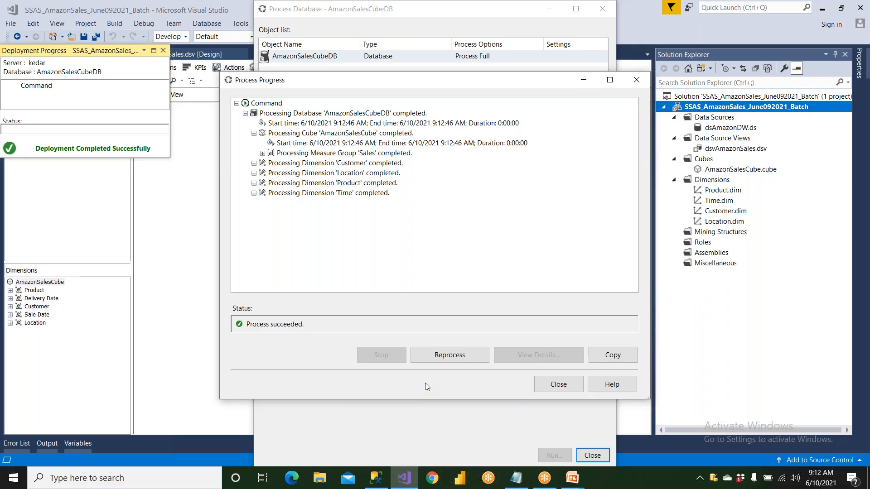
left_click(557, 384)
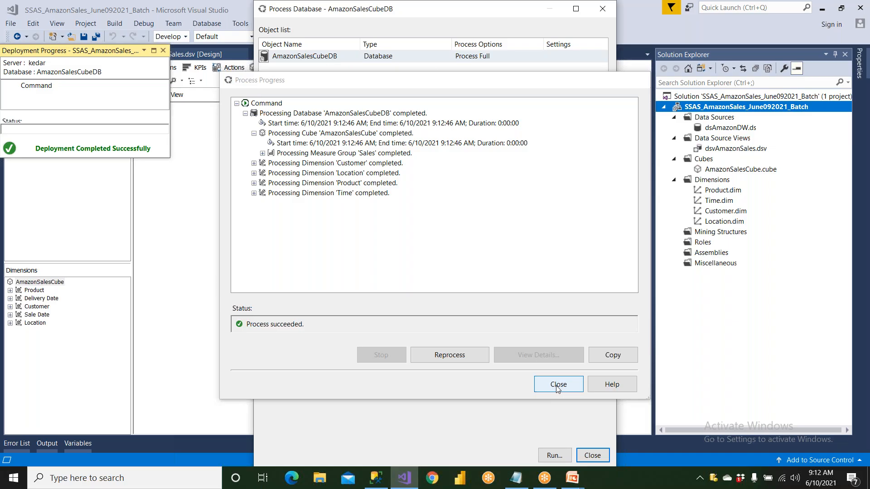
left_click(584, 454)
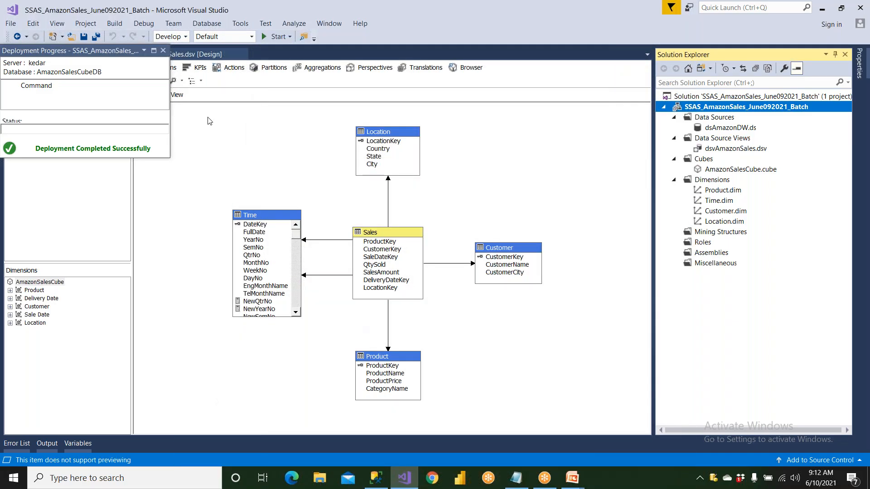
left_click(163, 50)
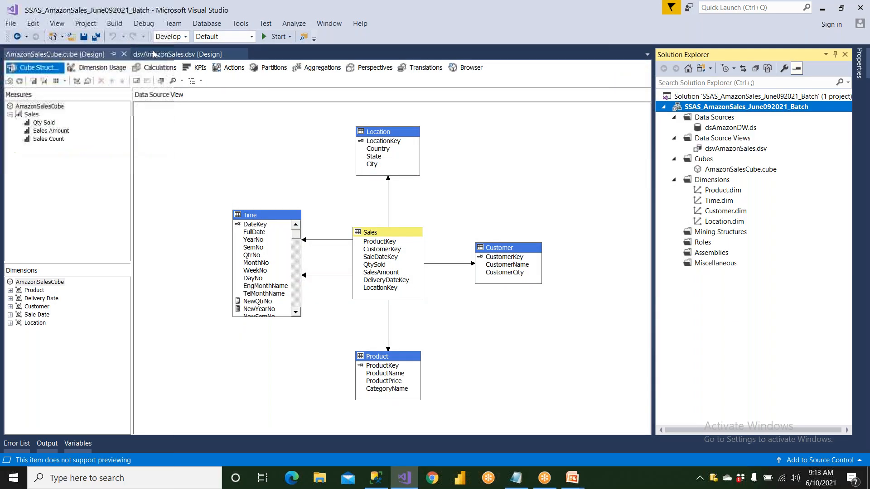
- Open the browser for AmazonSalesCube, reconnect to the reprocessed cube and refresh its metadata
left_click(54, 69)
left_click(467, 69)
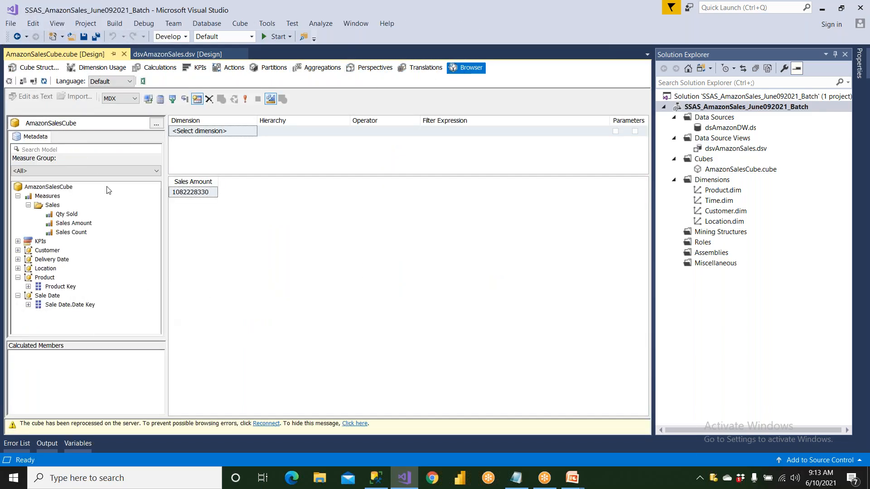
left_click(34, 82)
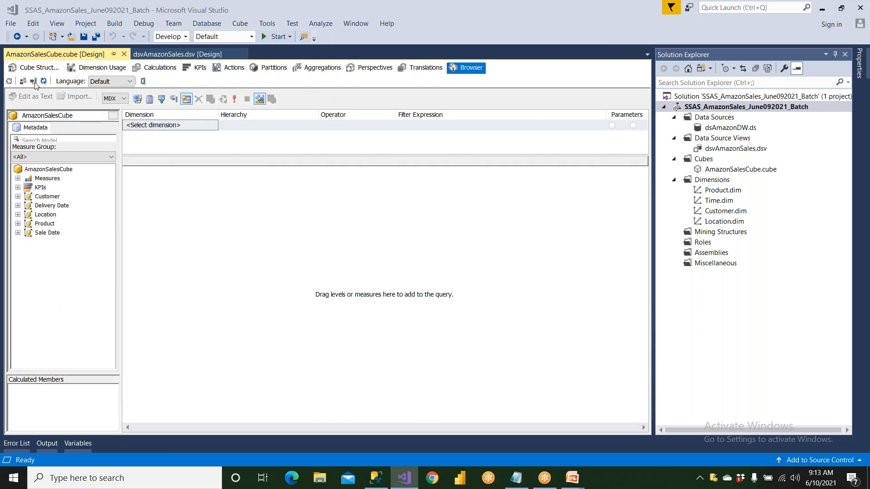
left_click(44, 83)
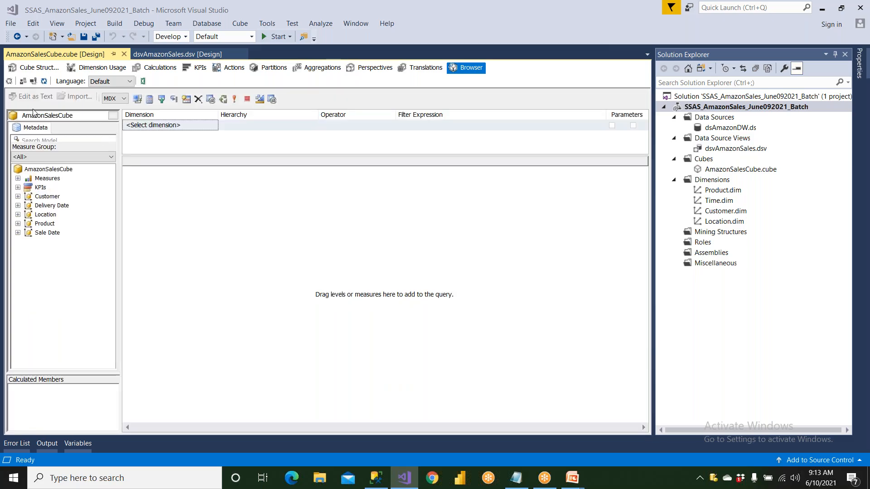
- Expand the Sales measures and the Customer, Delivery Date, Location and Product dimensions to examine their attributes and hierarchies
left_click(18, 178)
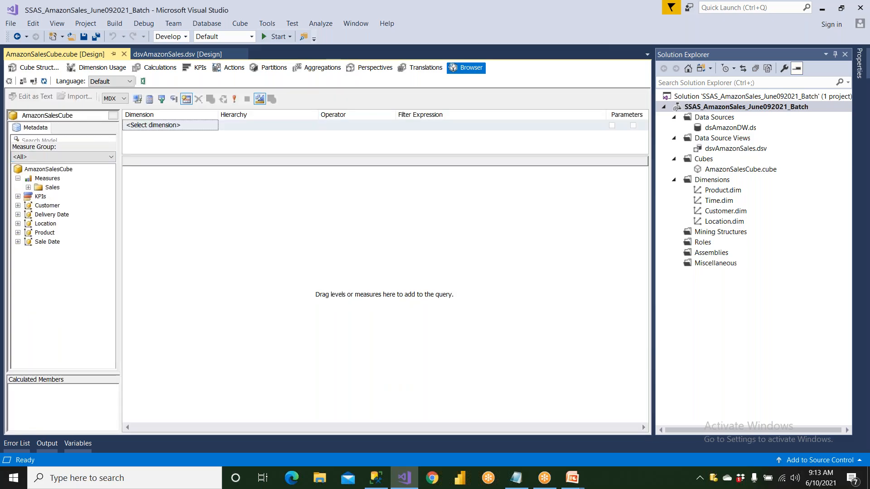
left_click(28, 187)
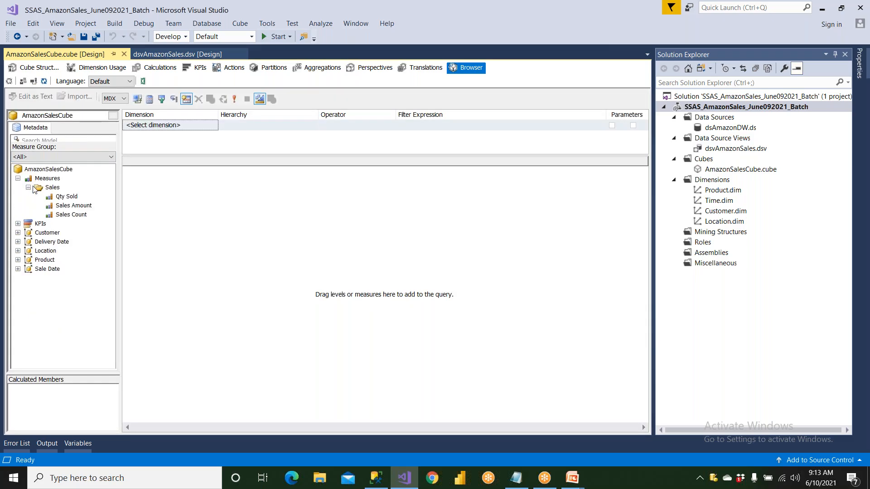
left_click(17, 233)
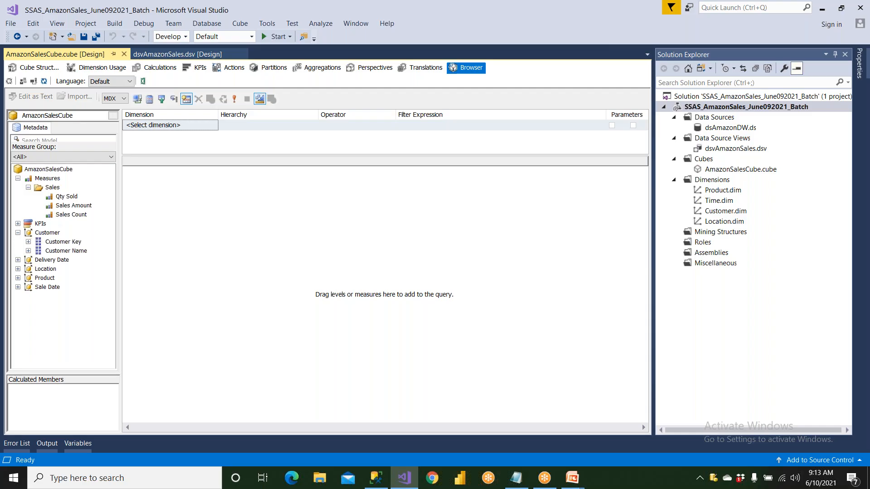
left_click(18, 260)
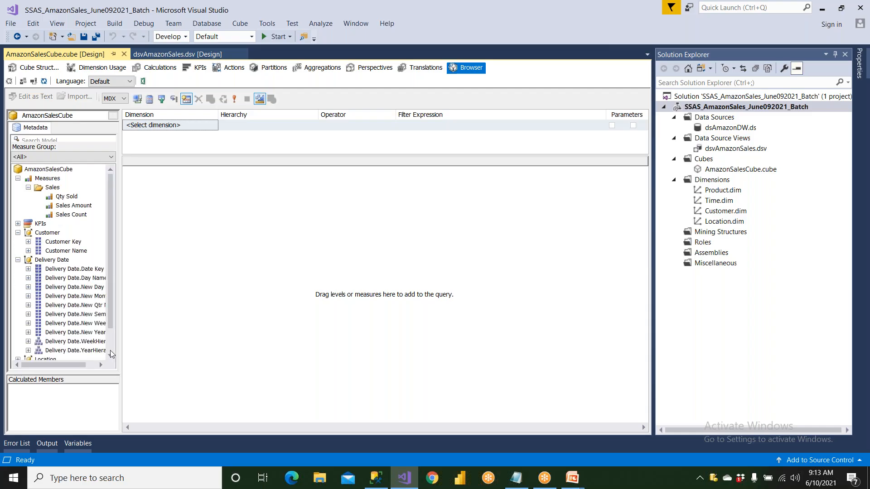
left_click_drag(120, 349, 180, 348)
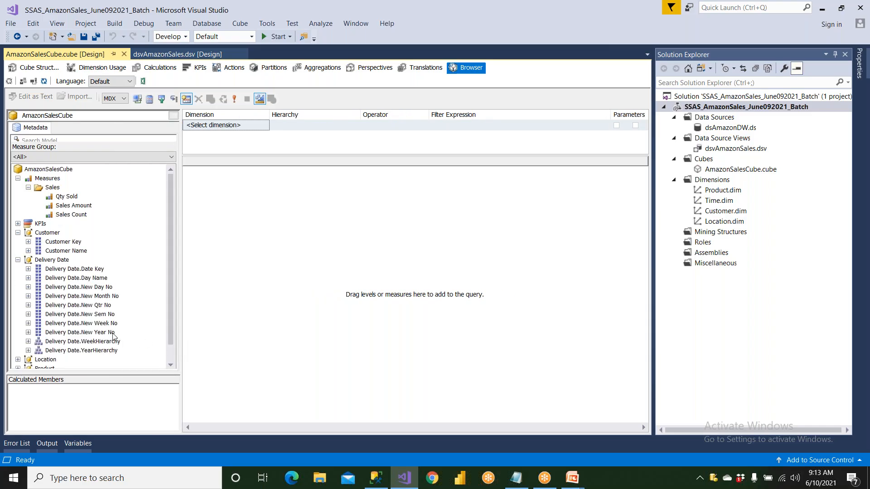
scroll(72, 321, "down", 1)
left_click(18, 342)
scroll(23, 348, "down", 1)
left_click(17, 350)
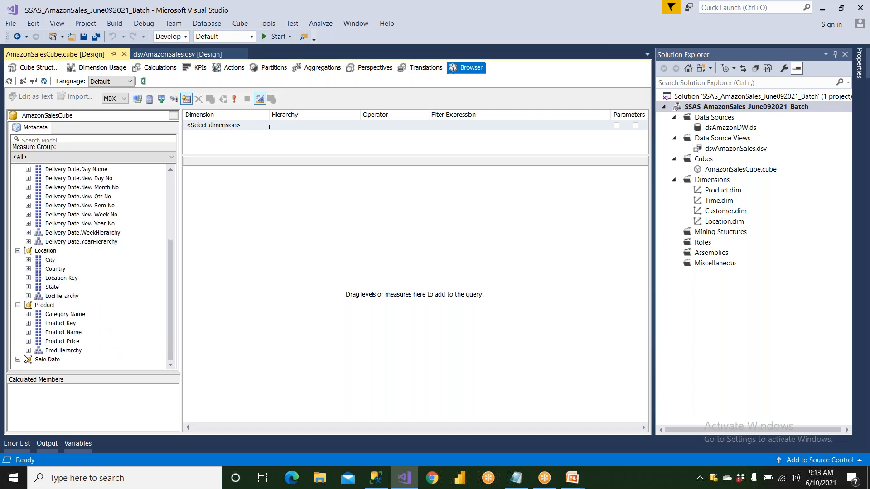
- Expand the Sale Date dimension and turn on Auto Execute for the cube browser's query grid
left_click(18, 360)
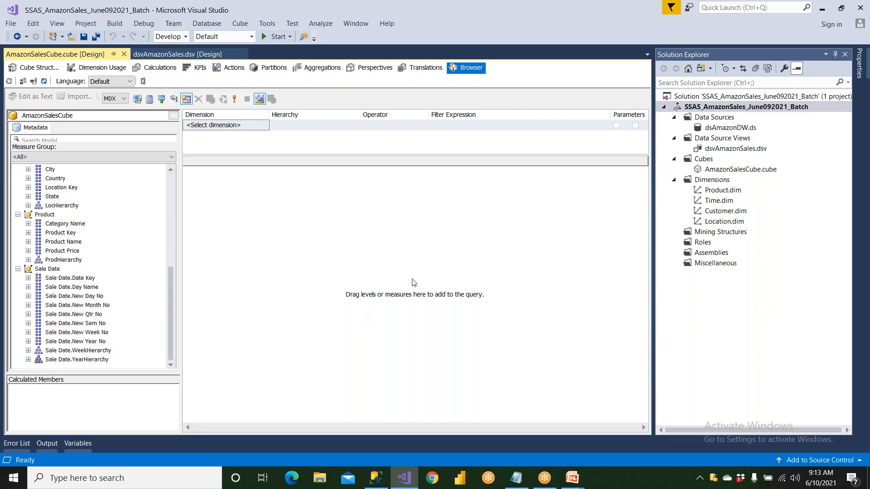
right_click(413, 231)
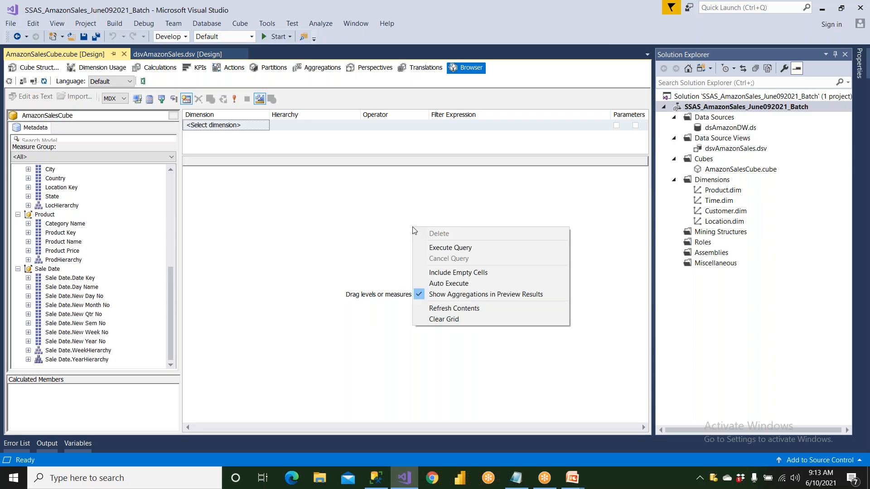
left_click(460, 284)
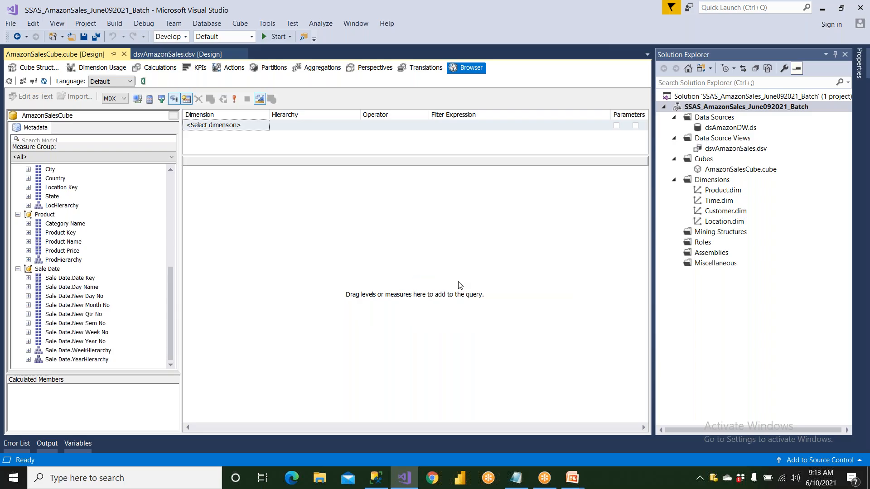
- Add the Sales Amount measure to the query grid and break it down by the Product dimension's Category Name
left_click_drag(173, 290, 164, 166)
left_click_drag(92, 206, 236, 204)
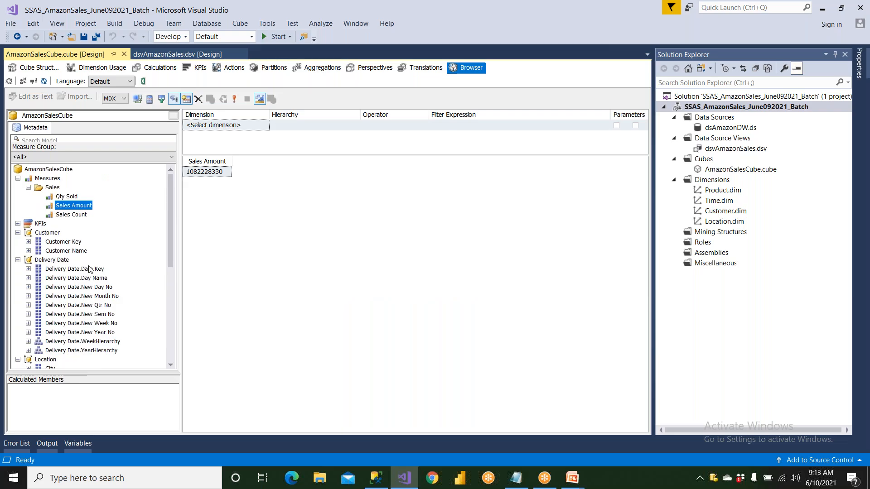
scroll(83, 342, "down", 4)
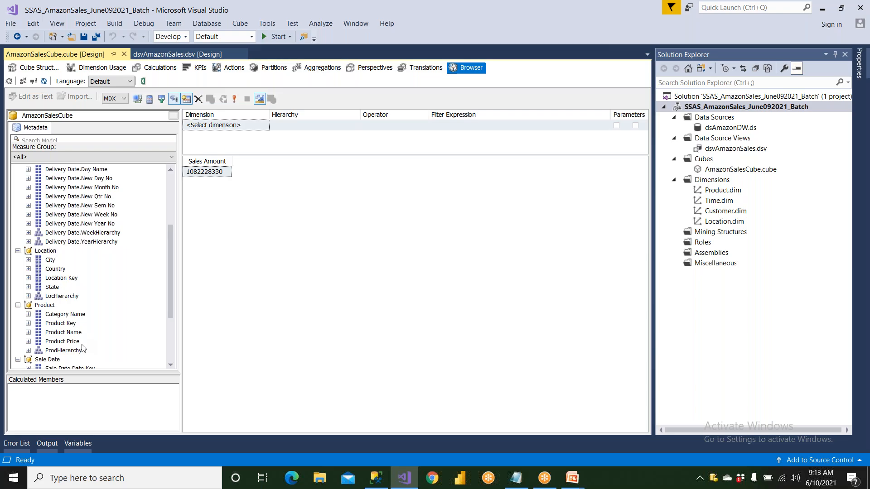
left_click_drag(73, 316, 213, 297)
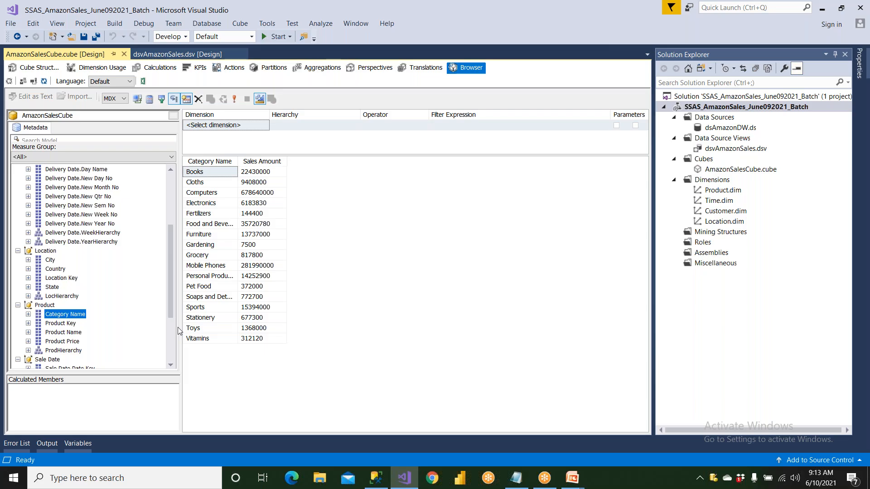
- Switch to SQL Server Management Studio, run the category-wise sales total query on AmazonDW and check the Books row
left_click(378, 478)
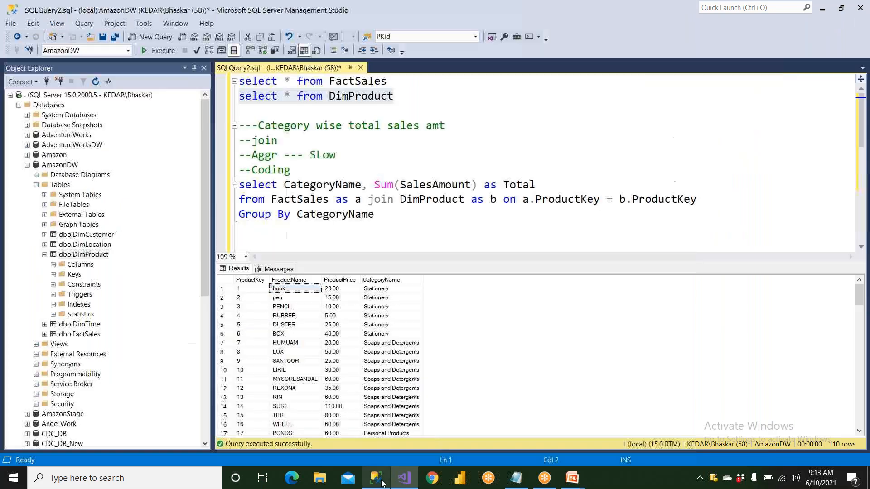
left_click_drag(382, 218, 238, 185)
left_click(159, 52)
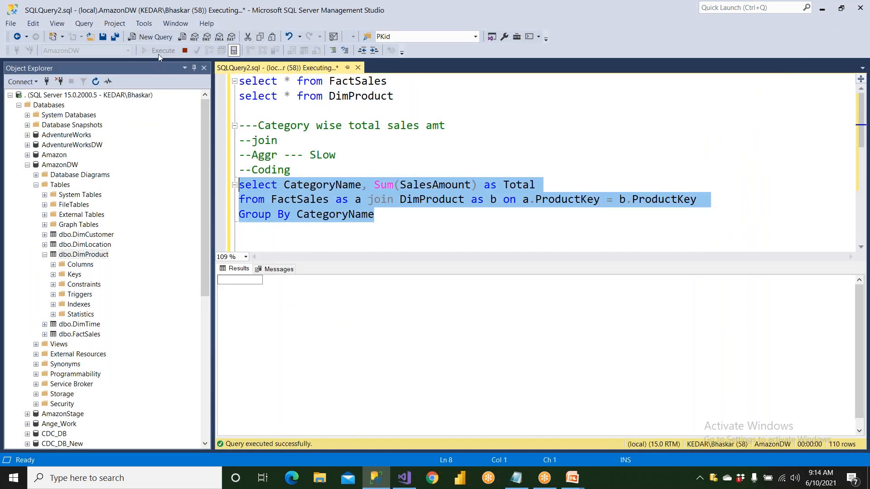
scroll(272, 317, "down", 1)
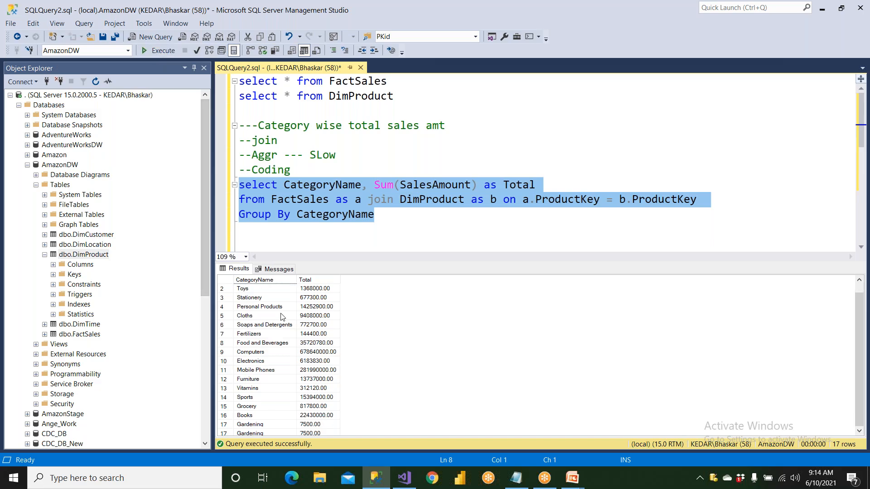
left_click_drag(256, 415, 317, 418)
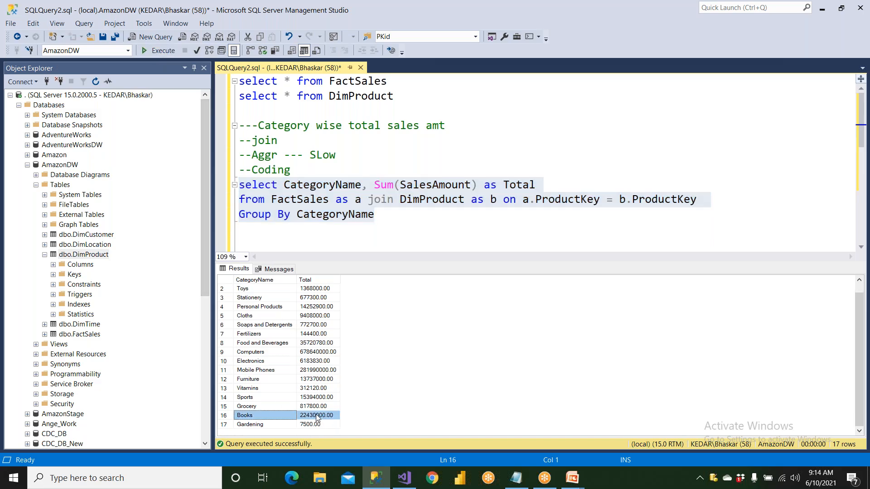
- Return to the cube browser in Visual Studio and replace Category Name with Sale Date.New Year No in the grid
left_click(413, 484)
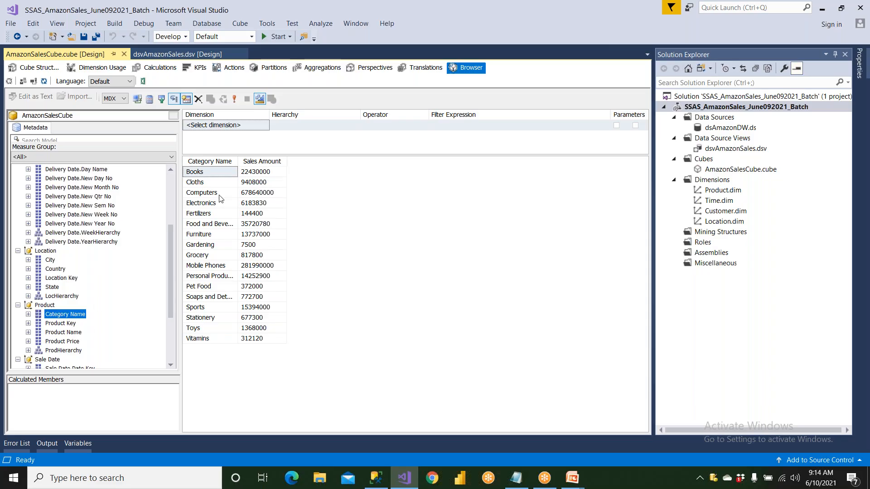
left_click_drag(215, 166, 58, 159)
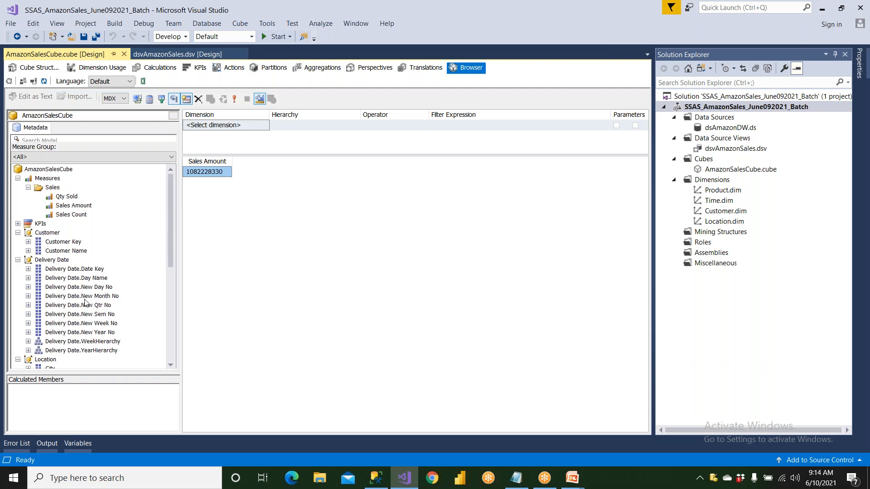
scroll(85, 303, "down", 7)
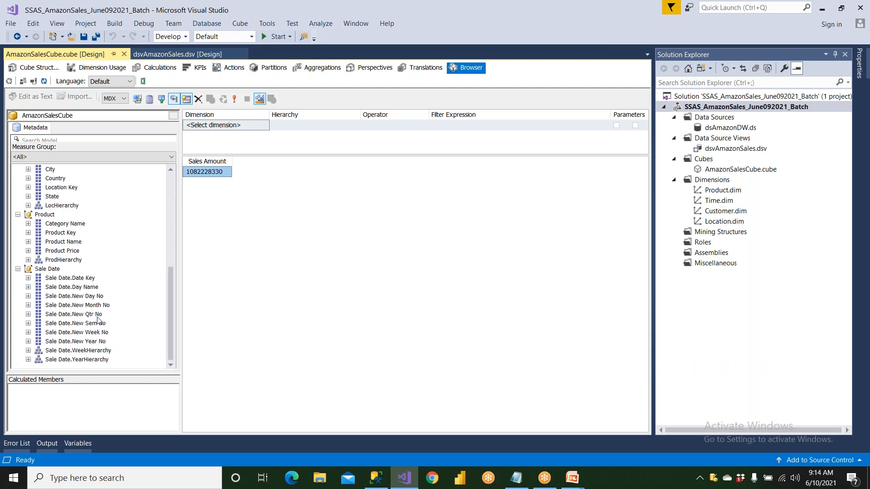
left_click_drag(96, 343, 193, 313)
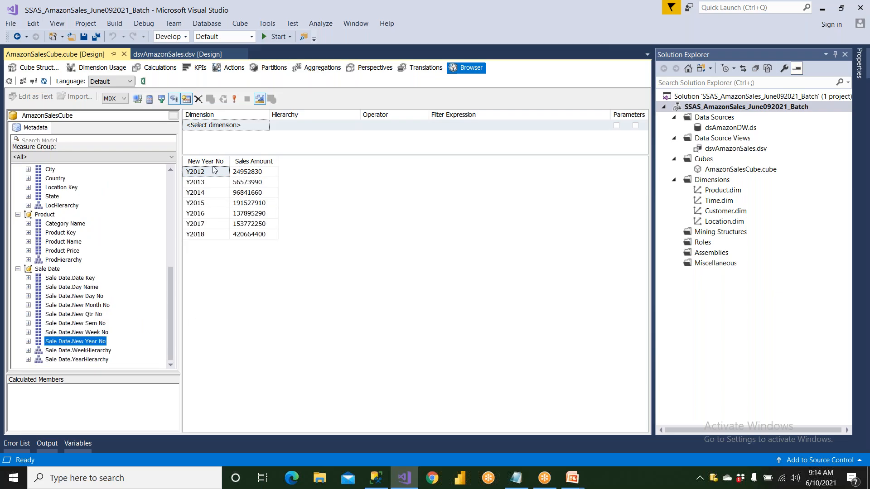
- Add the Qty Sold measure and the Location Country attribute to the yearly grid, and check the Y2012 rows for India and USA
left_click_drag(174, 281, 170, 176)
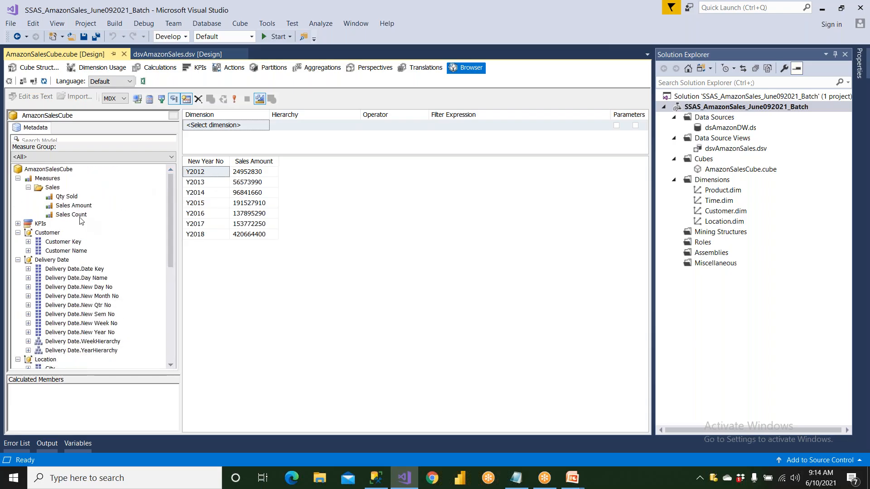
left_click_drag(71, 197, 286, 204)
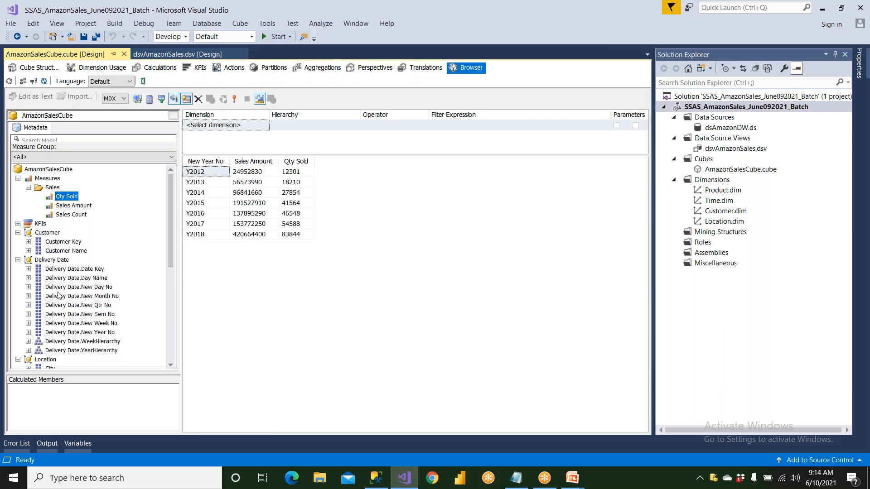
scroll(72, 274, "down", 3)
scroll(71, 333, "down", 4)
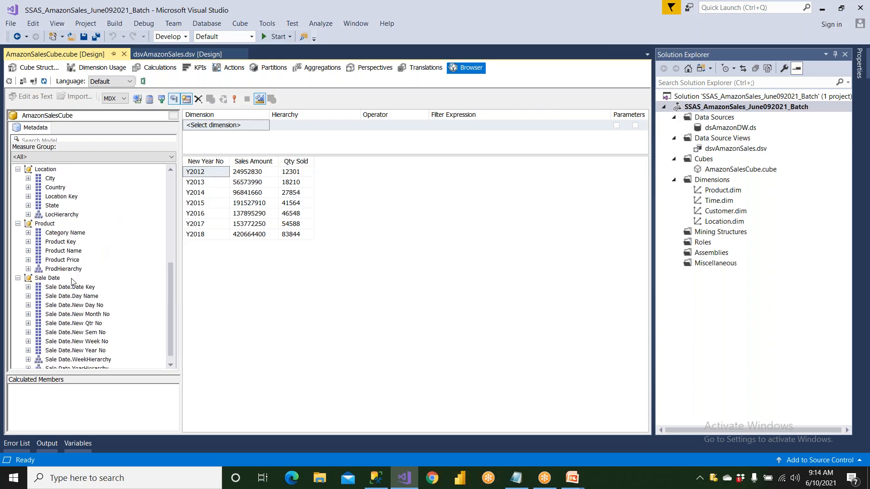
scroll(78, 271, "down", 1)
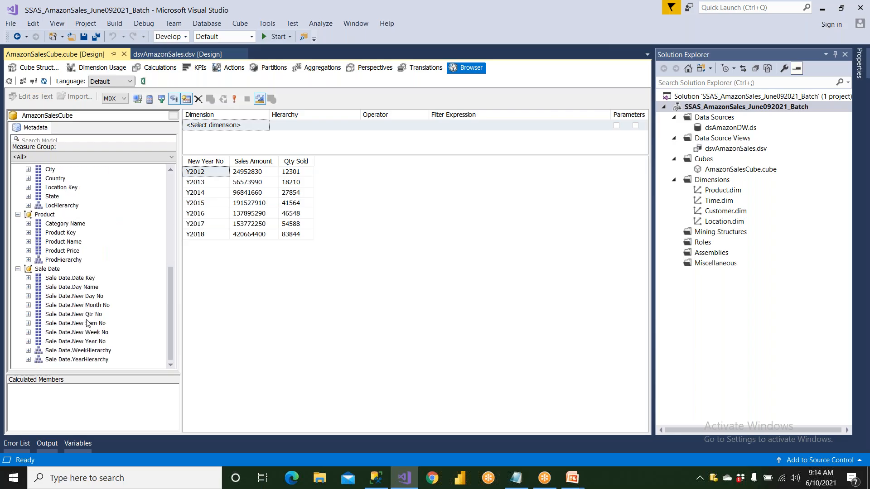
left_click_drag(56, 178, 221, 234)
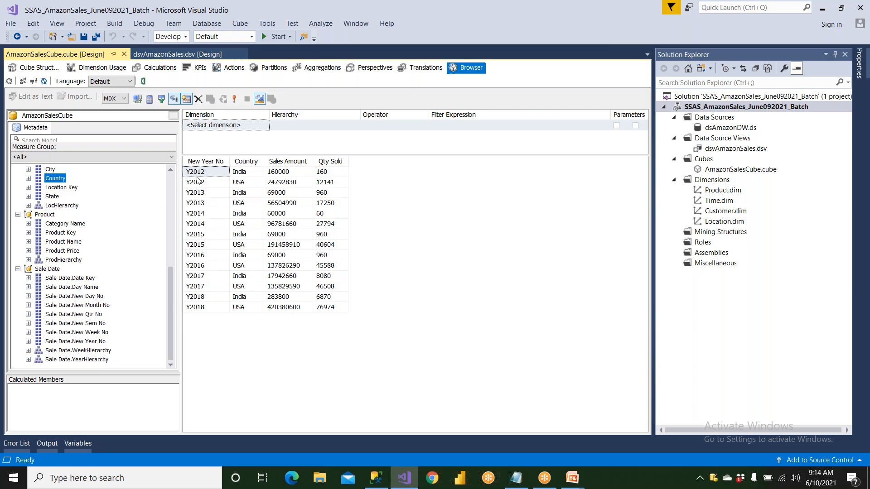
left_click(251, 174)
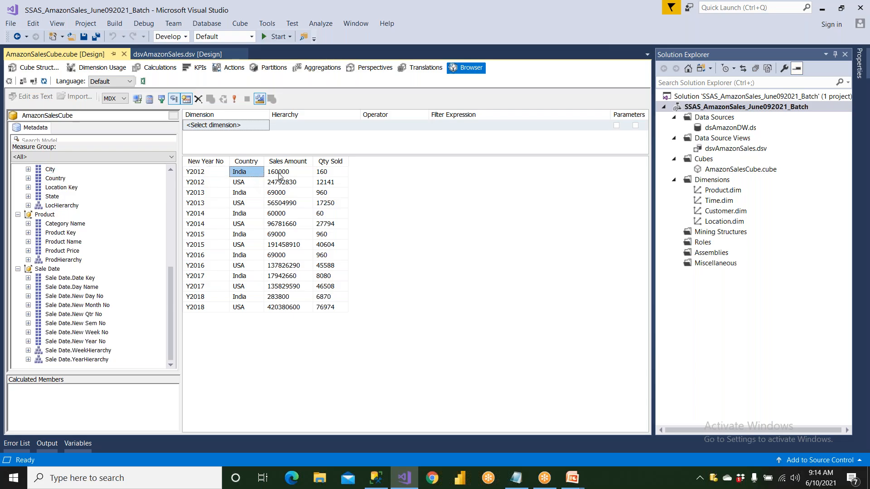
left_click(279, 177)
left_click(260, 184)
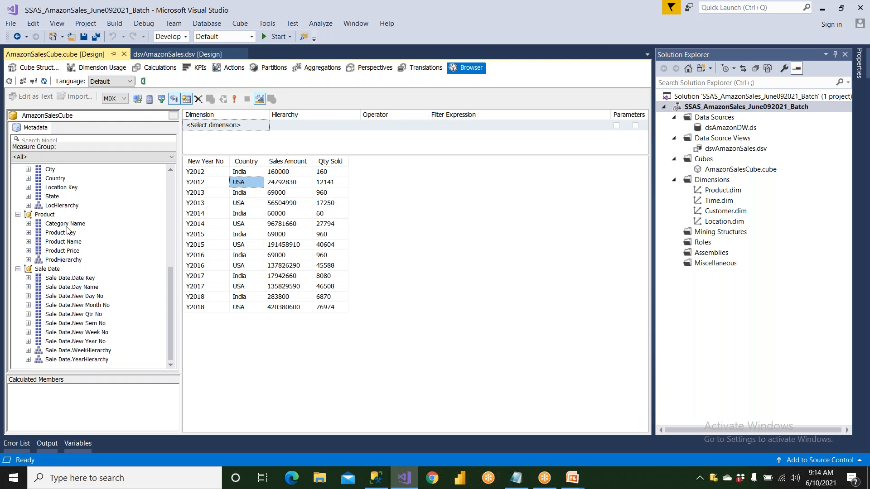
- Add State after Country, remove New Year No from the grid, and widen the State column to fit its names
scroll(67, 231, "up", 4)
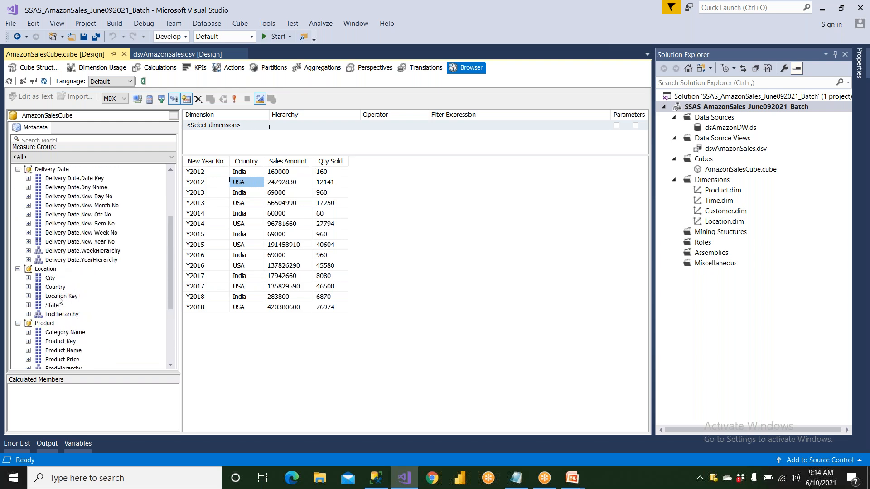
left_click_drag(60, 308, 244, 295)
left_click_drag(214, 171, 68, 179)
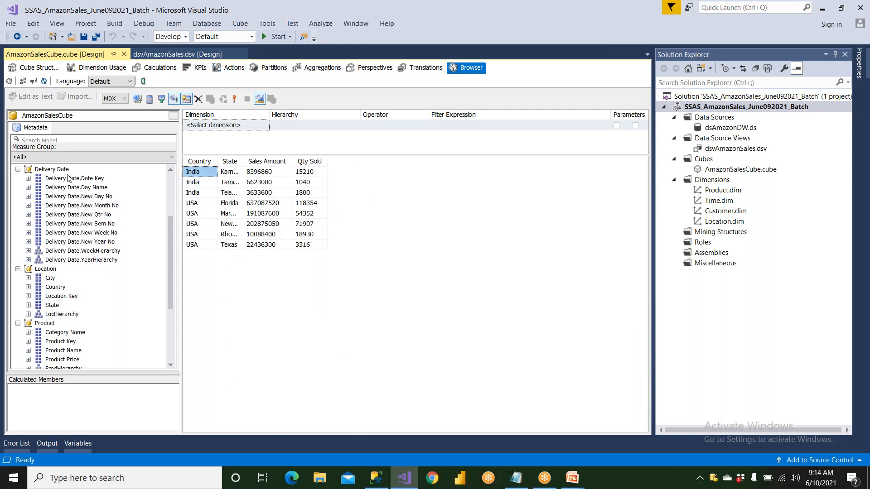
double_click(243, 164)
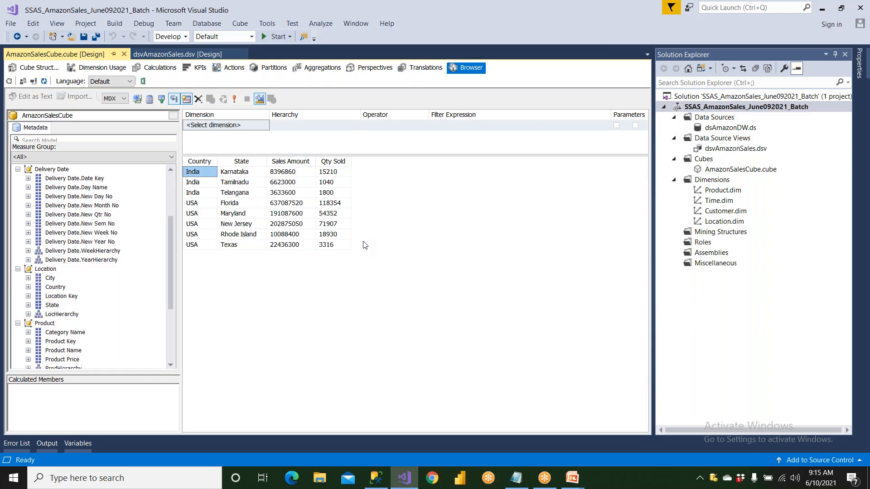
- Search Windows for Excel and launch Microsoft Office Excel 2007
left_click(14, 481)
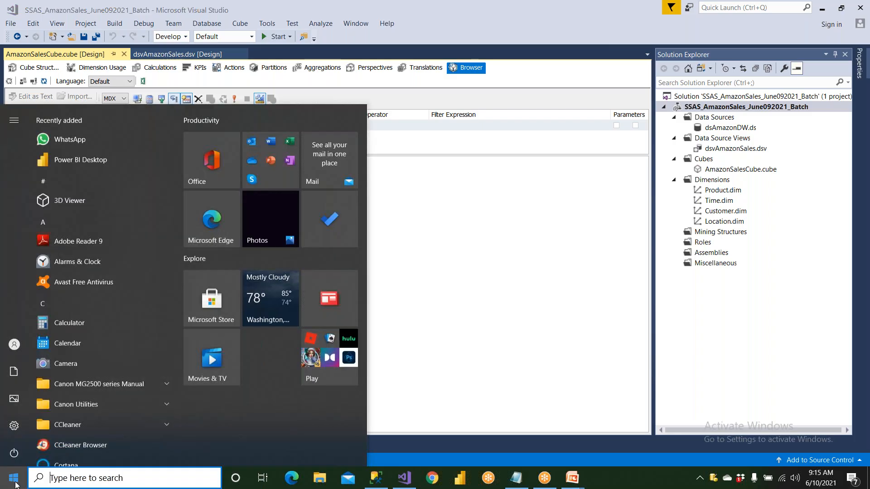
type("exce")
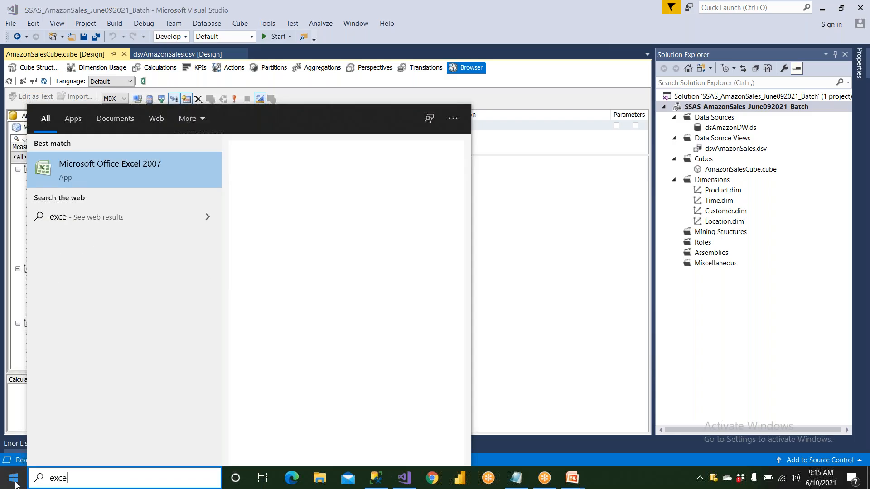
left_click(103, 170)
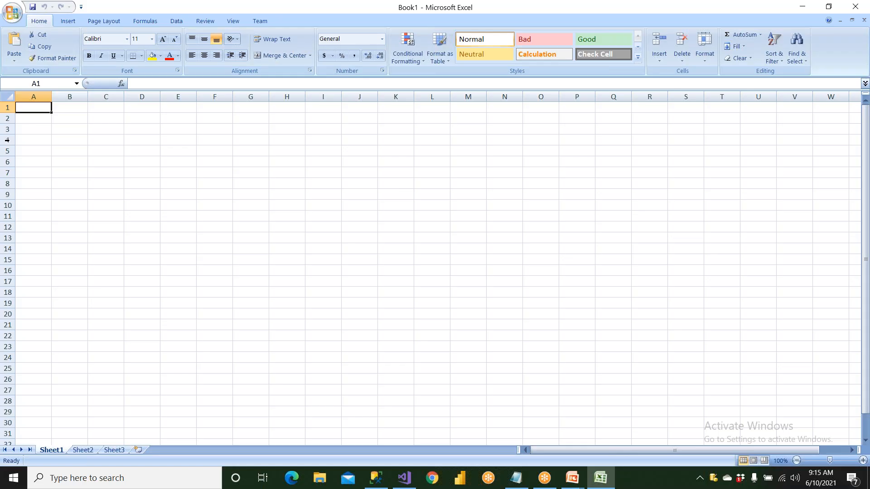
- Start an external data connection from Analysis Services to the local server "." using Windows Authentication
left_click(179, 23)
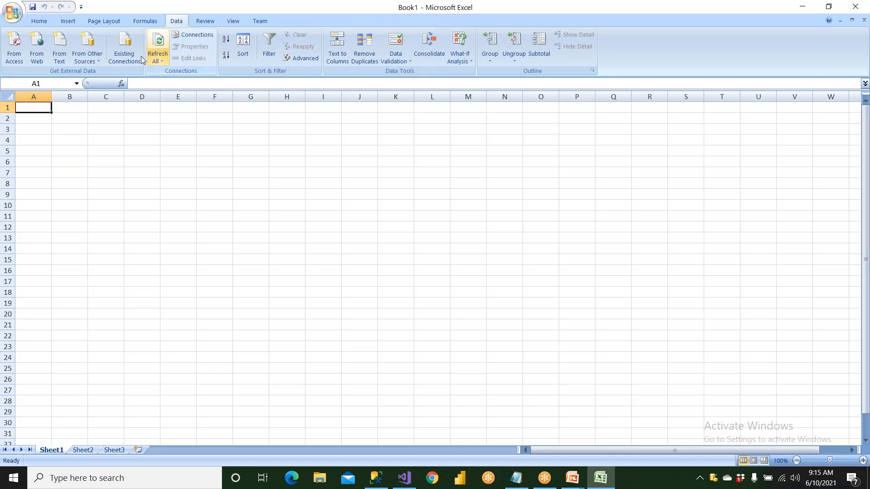
left_click(91, 63)
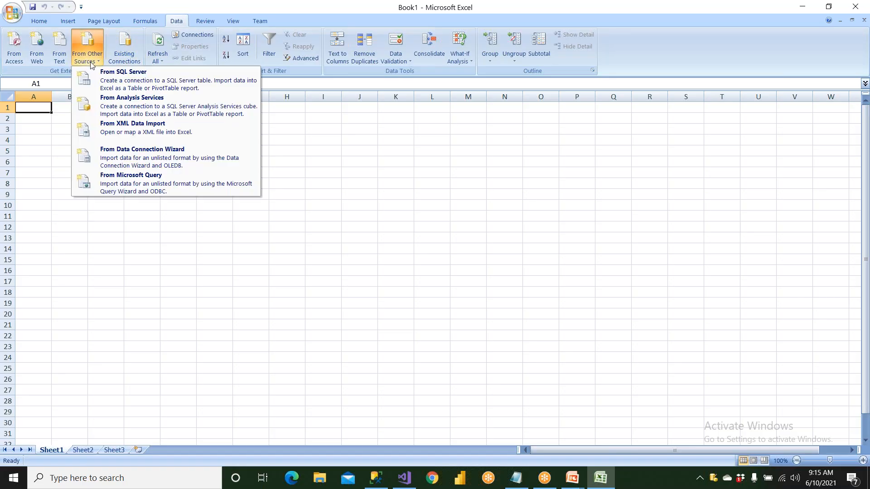
left_click(113, 102)
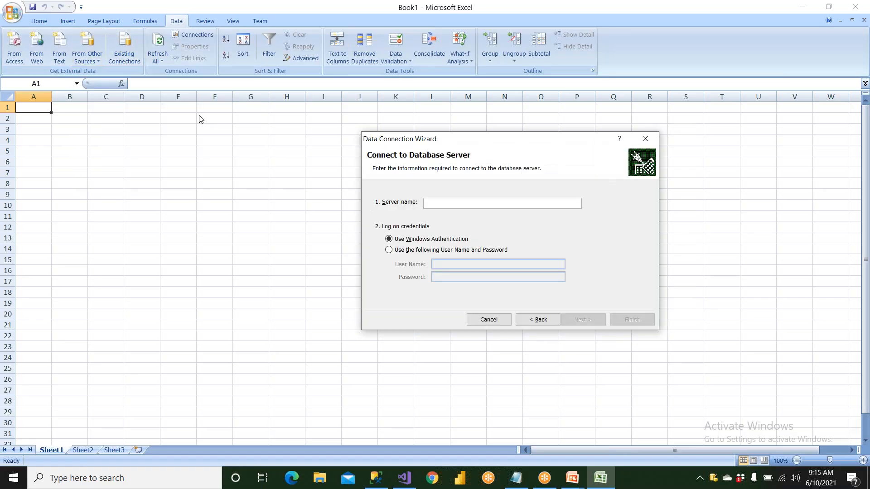
type(".")
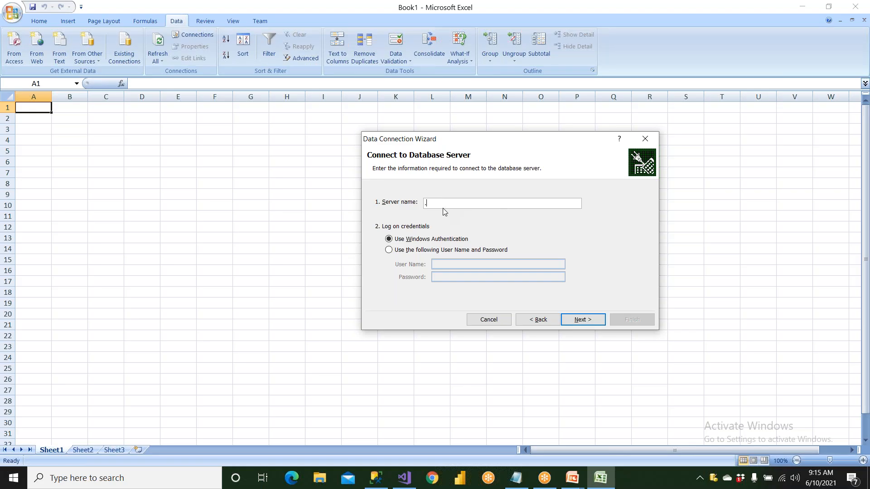
left_click(584, 322)
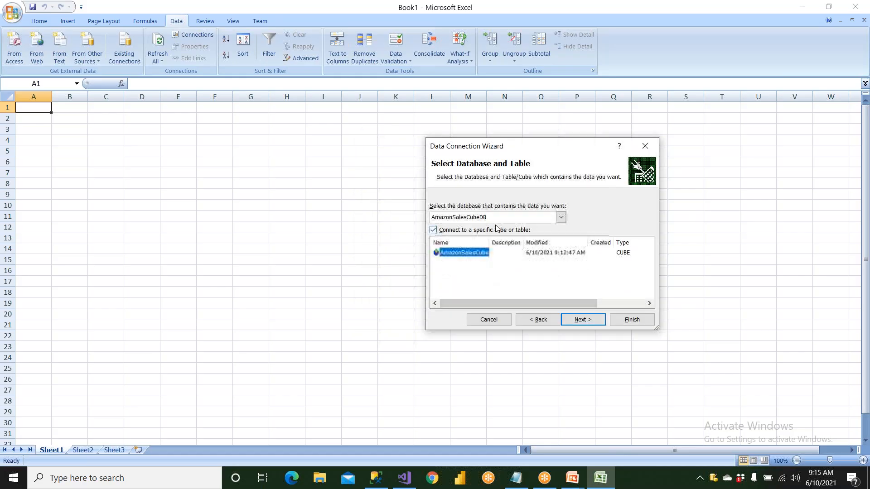
- Choose the AmazonSalesCubeDB database and its AmazonSalesCube for the connection, and proceed to saving the connection file
left_click(561, 217)
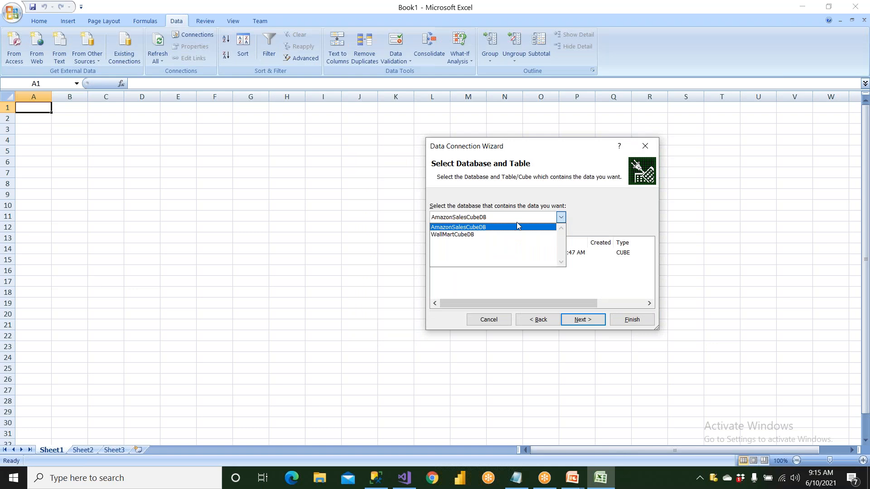
left_click(487, 227)
left_click(466, 255)
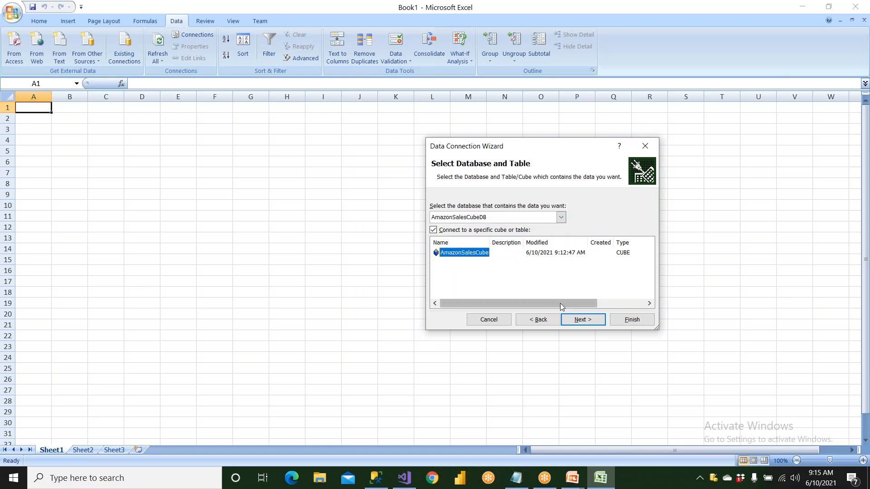
left_click(581, 320)
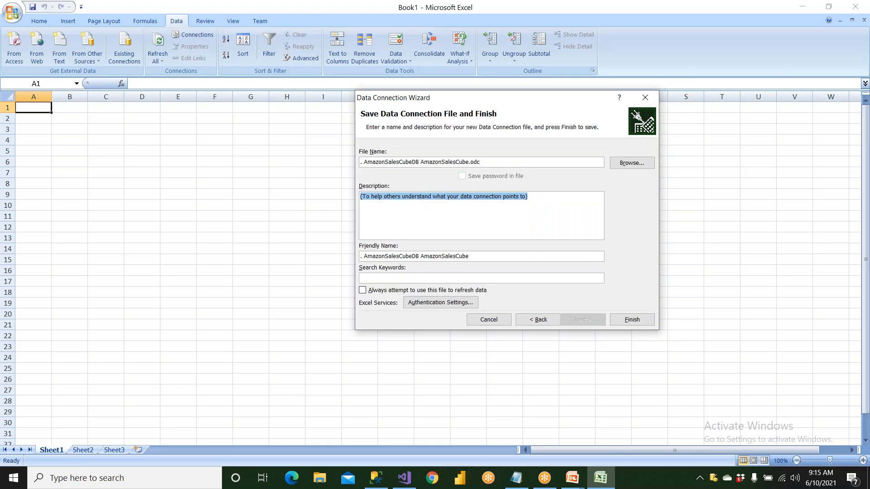
- Finish saving the data connection and insert a PivotTable Report in the existing worksheet at cell A1
left_click(621, 320)
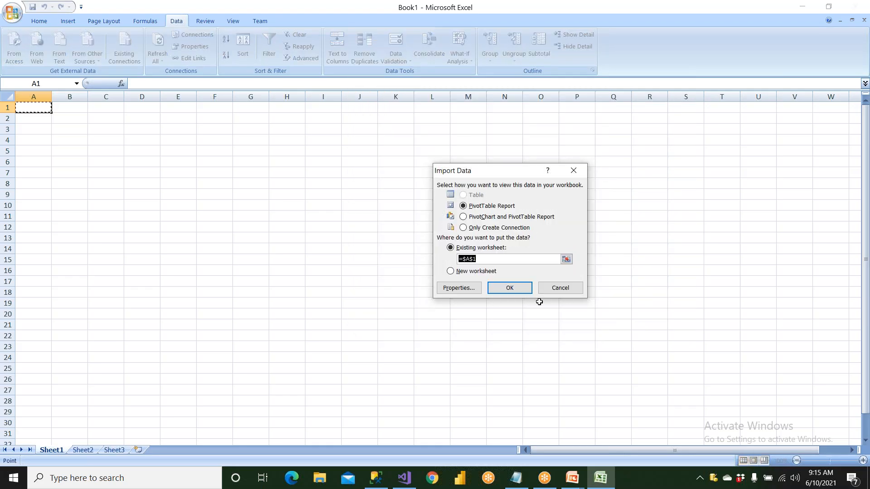
left_click(524, 292)
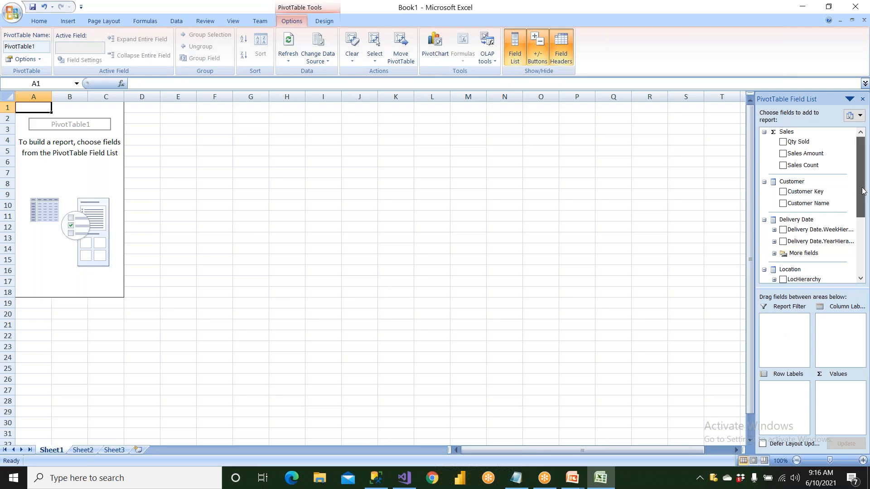
- Collapse the Sales, Customer, Delivery Date, Location, Product and Sale Date groups in the PivotTable field list
left_click(764, 132)
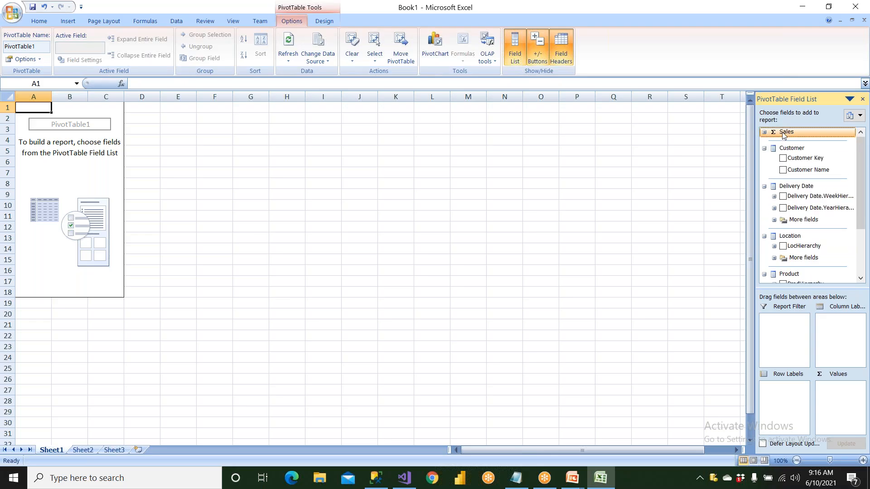
left_click(764, 148)
left_click(764, 164)
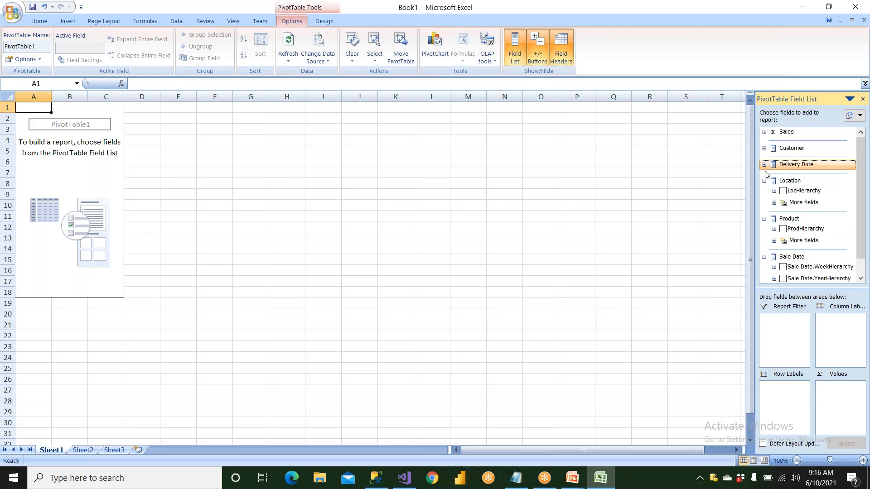
left_click(764, 181)
left_click(764, 197)
left_click(765, 213)
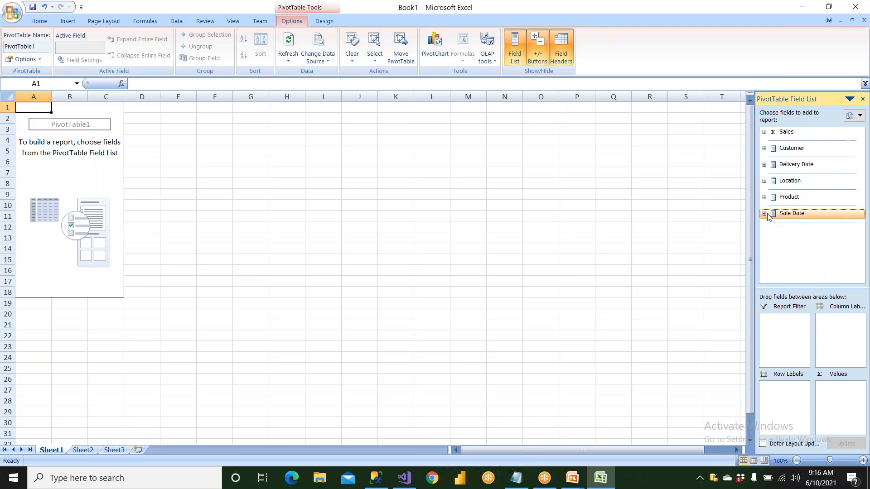
- Add Country from Location's additional fields to the PivotTable's row labels and select the listed countries
left_click(764, 182)
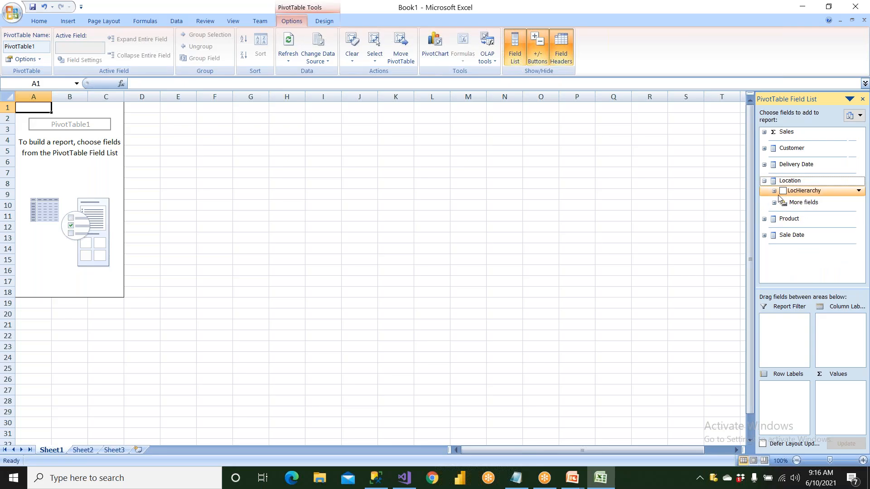
left_click(774, 202)
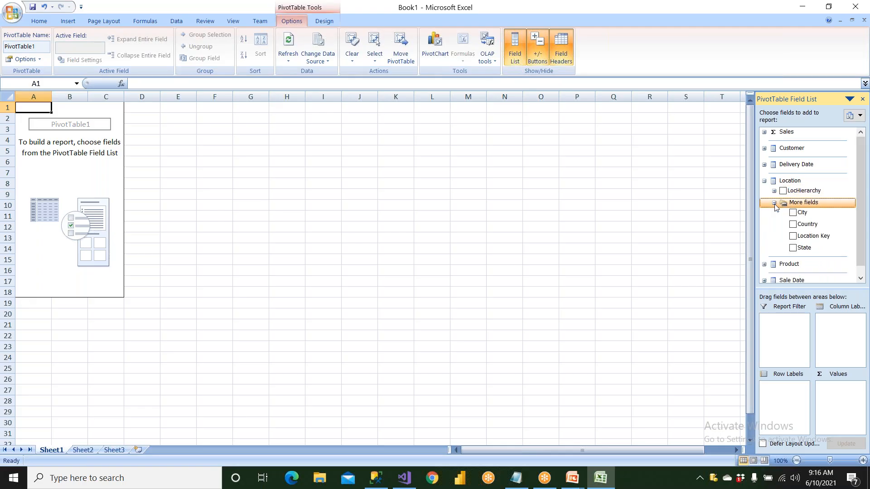
left_click_drag(805, 224, 783, 405)
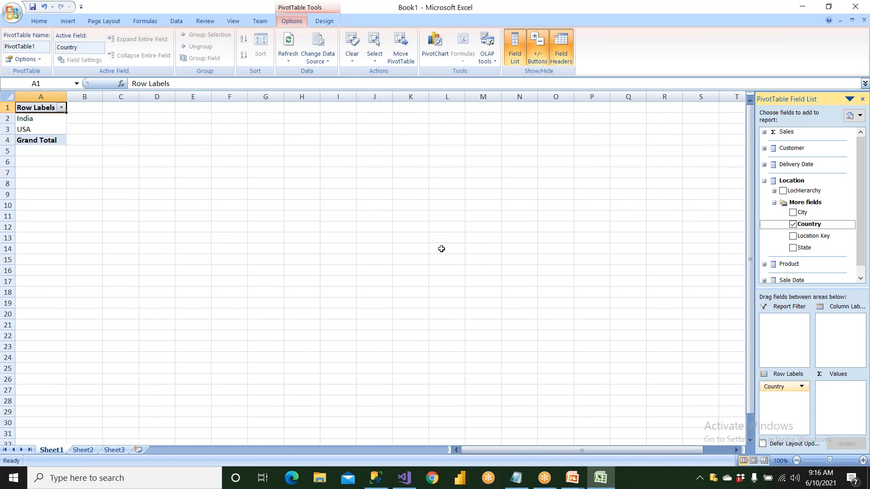
left_click_drag(33, 121, 39, 131)
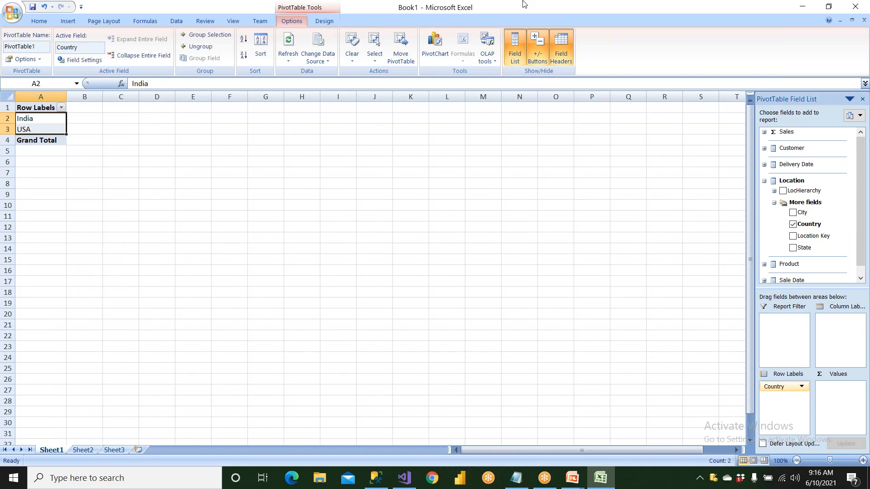
- Add Sales Amount to the PivotTable's values and select the amounts for the two countries
left_click(764, 132)
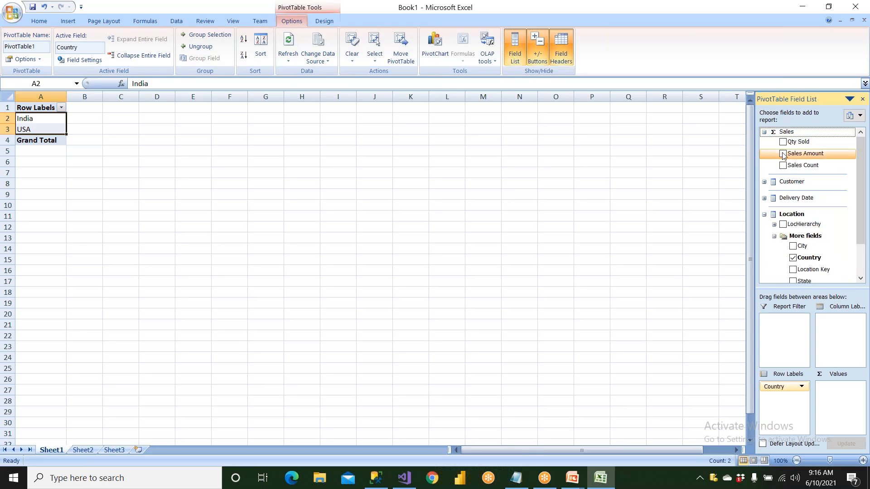
left_click_drag(784, 155, 839, 409)
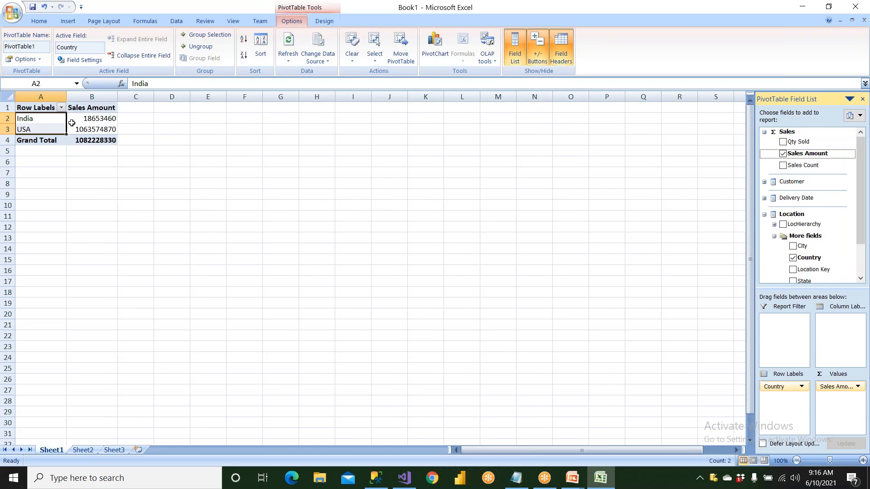
left_click_drag(84, 119, 88, 129)
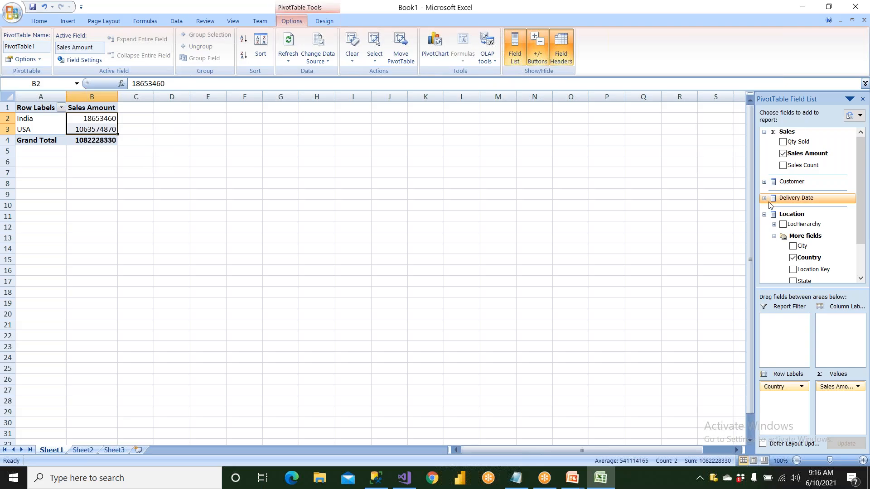
- Collapse Location, expand Sale Date's additional fields, and widen the field list to show the full field names
left_click(764, 215)
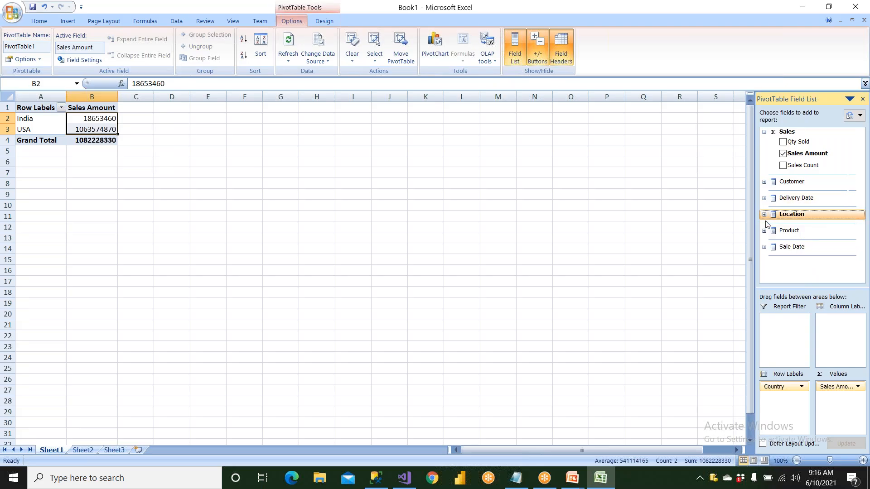
left_click(764, 246)
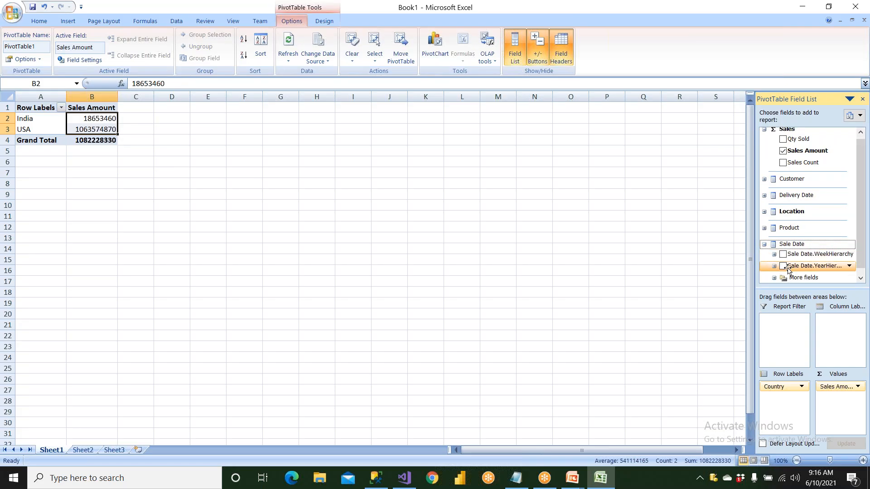
left_click(774, 277)
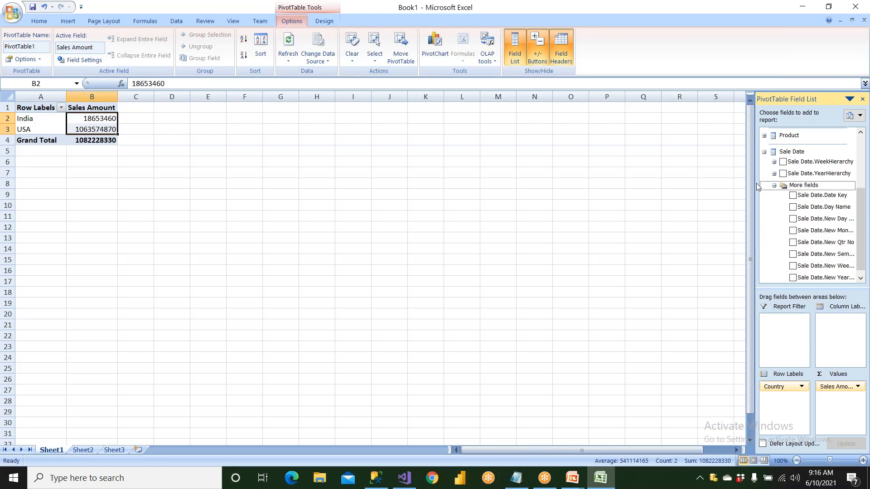
left_click_drag(755, 185, 643, 183)
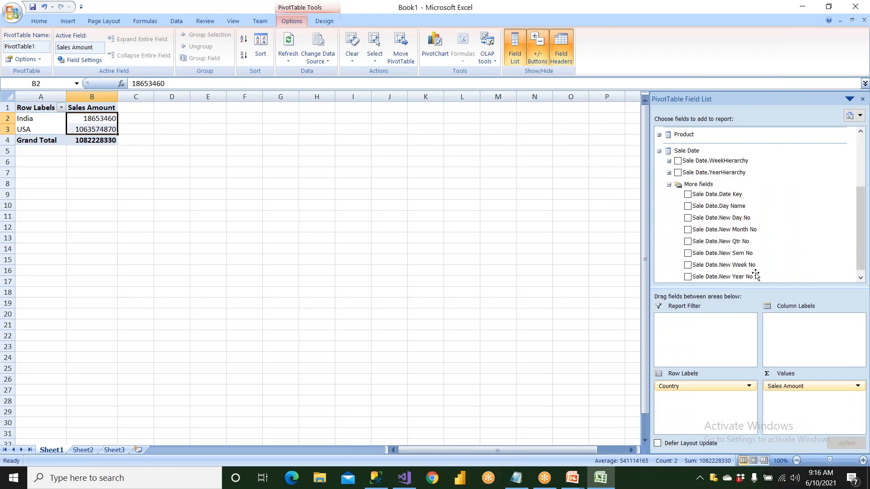
- Add Sale Date's New Year No beneath Country in the row labels and select each country's yearly sales
left_click_drag(751, 278, 692, 399)
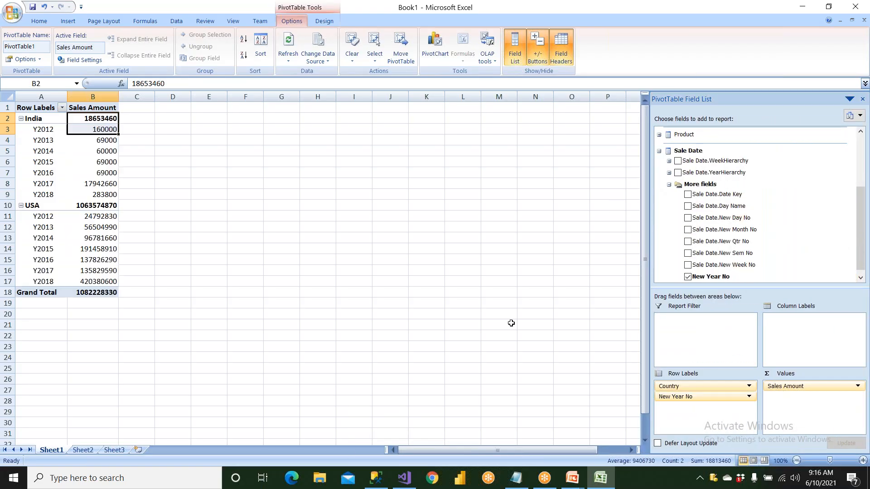
left_click_drag(43, 131, 104, 194)
left_click_drag(61, 217, 94, 278)
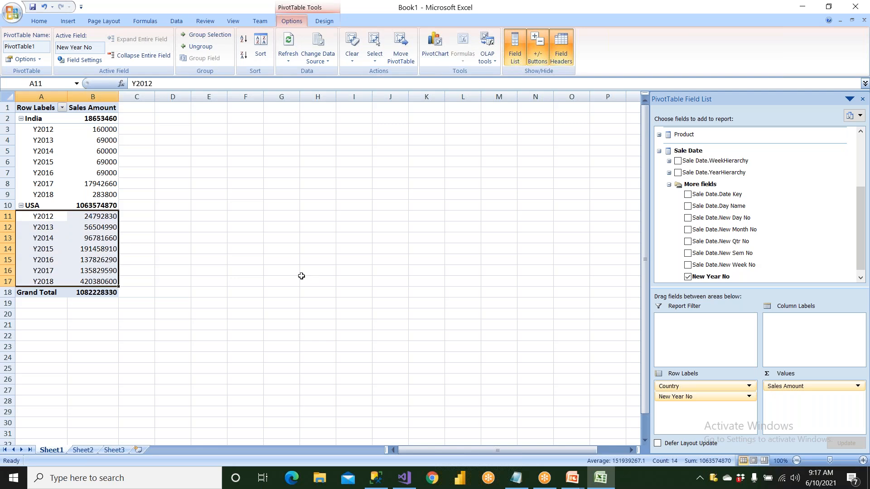
- Move New Year No from the row labels to the column labels and select the yearly amounts of both countries
left_click(39, 21)
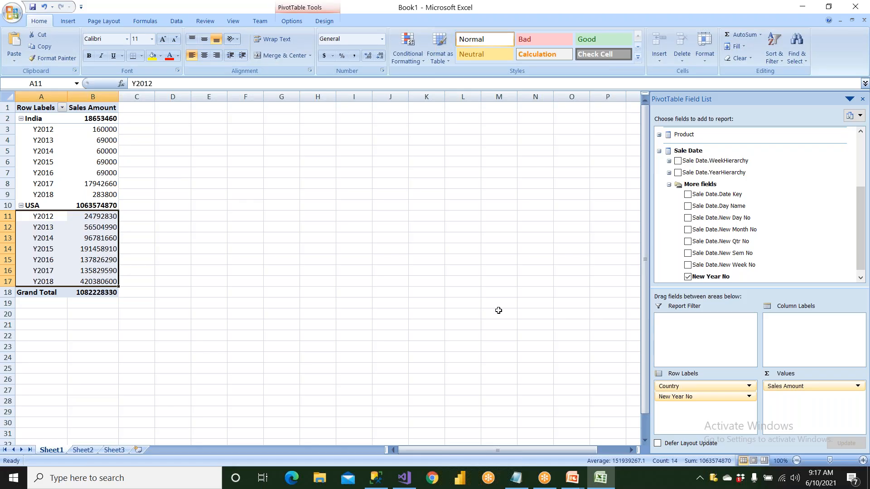
left_click_drag(706, 397, 635, 398)
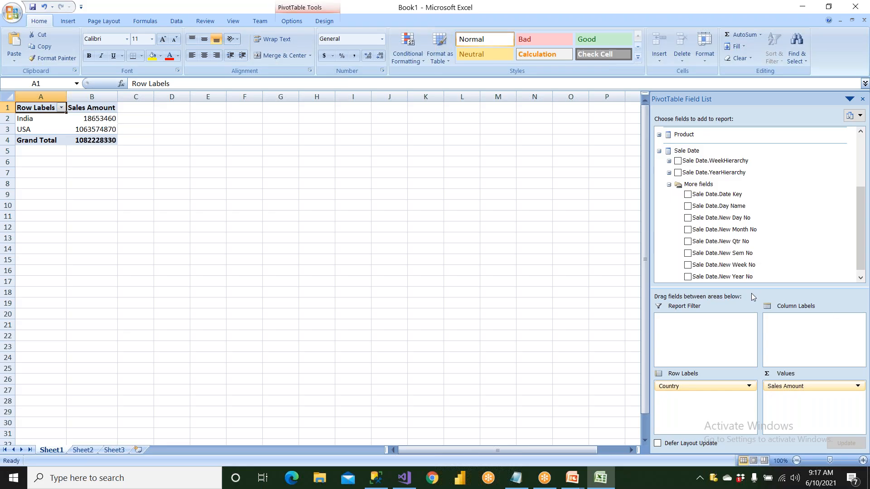
left_click_drag(746, 279, 791, 328)
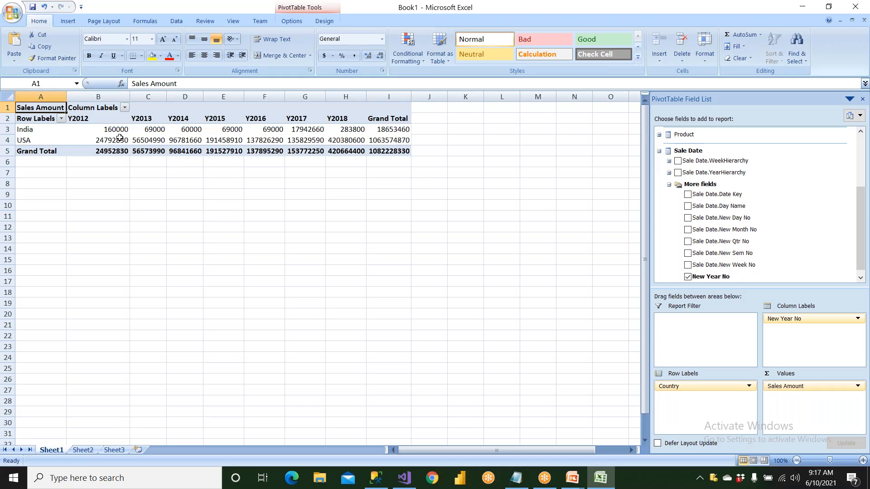
left_click(33, 130)
left_click_drag(98, 132, 372, 137)
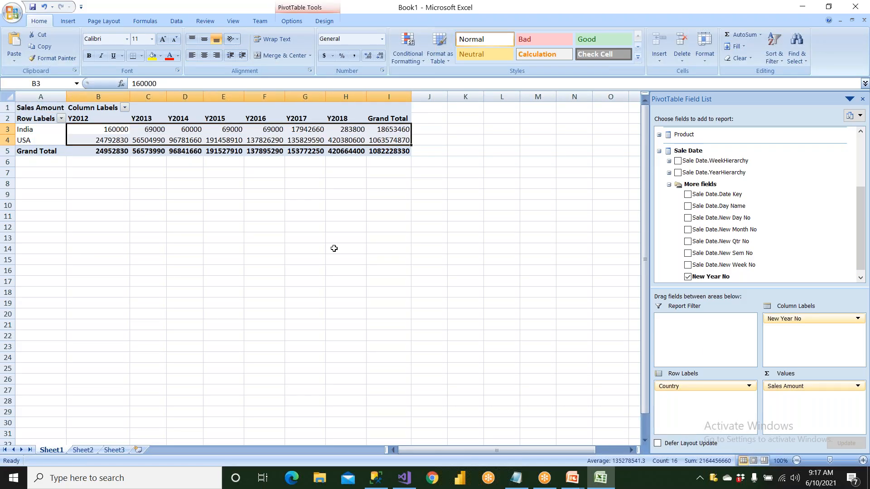
- Switch to SQL Server Management Studio, highlight the category-wise total sales query, and return to Excel
left_click(376, 478)
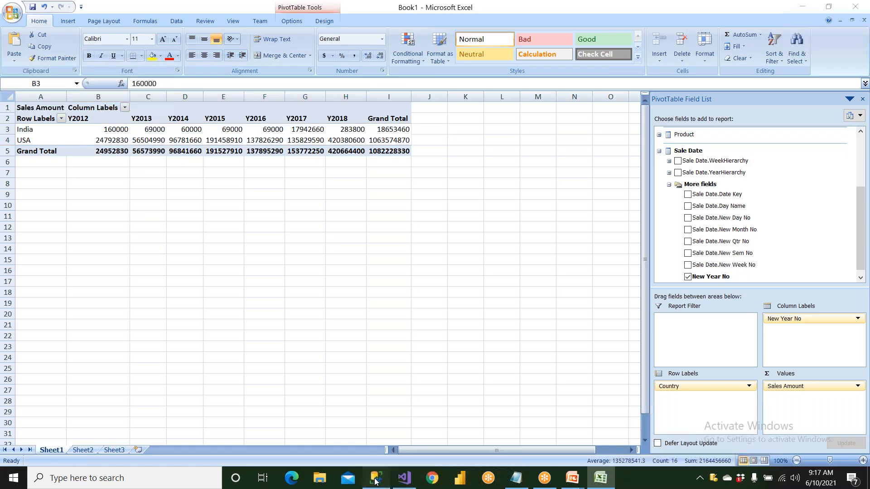
key("shift+Home")
key("shift+Up")
key("shift+Up")
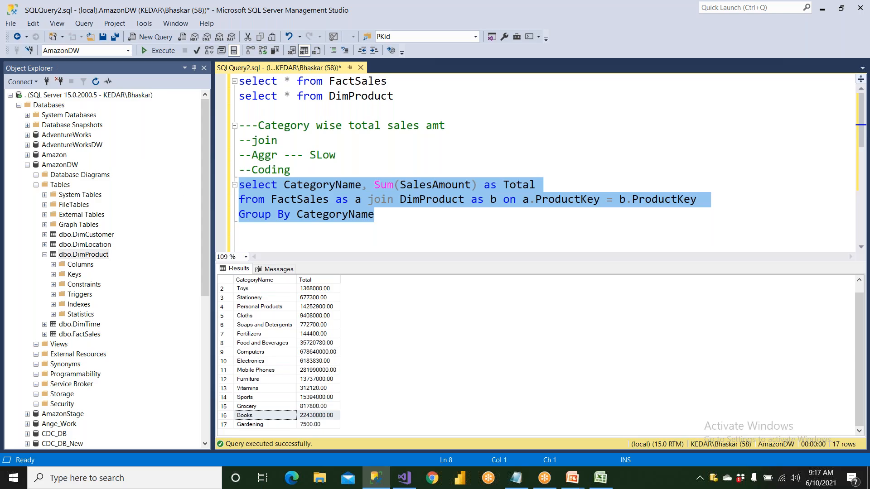
left_click(601, 478)
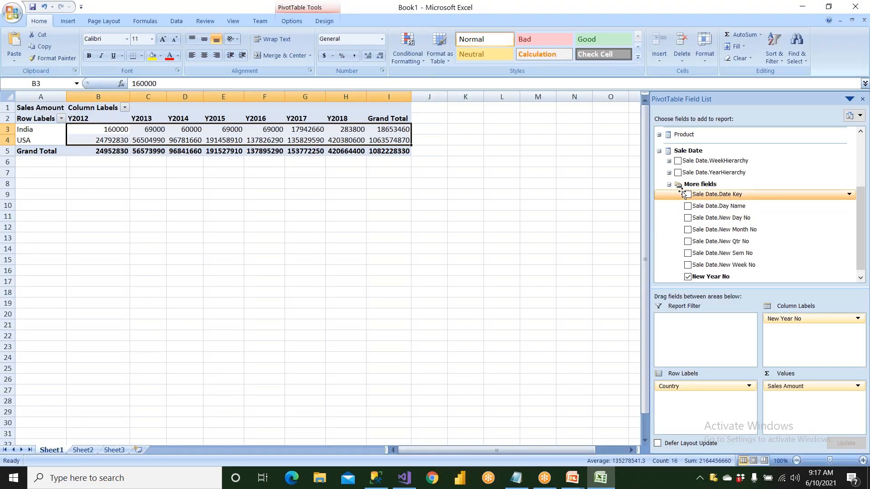
- Remove Country, New Year No and Sales Amount from the PivotTable layout
left_click_drag(675, 386, 707, 290)
left_click_drag(787, 318, 707, 286)
left_click_drag(786, 386, 609, 199)
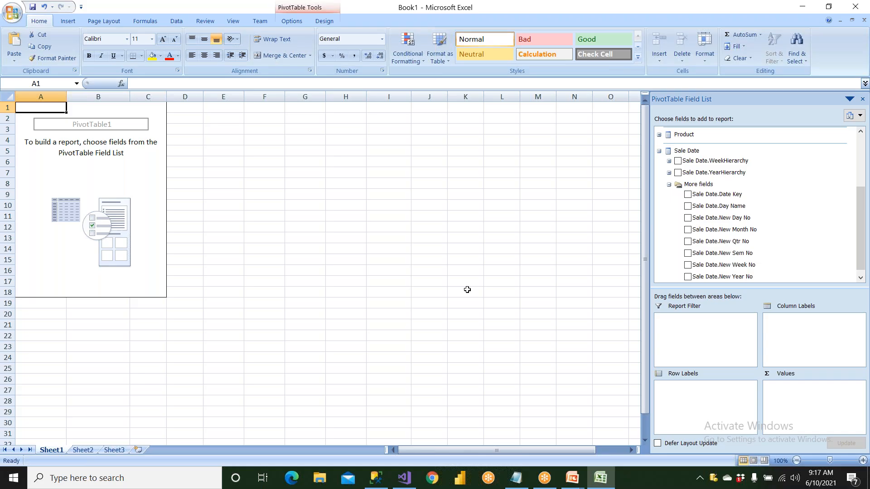
- Review the join and Group By clauses of the category sales query in SQL Server Management Studio, and return to Excel
left_click(376, 478)
left_click_drag(376, 215, 239, 170)
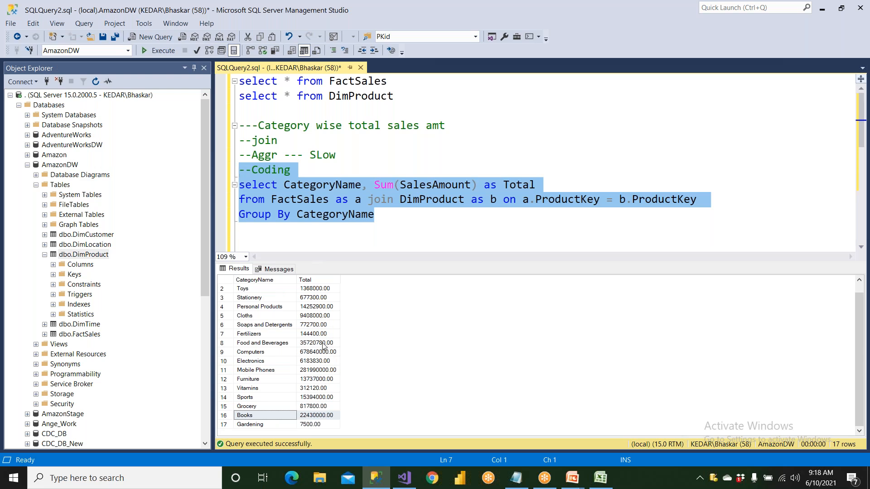
left_click(404, 189)
left_click(378, 215)
left_click_drag(378, 215, 239, 215)
left_click_drag(335, 199, 399, 199)
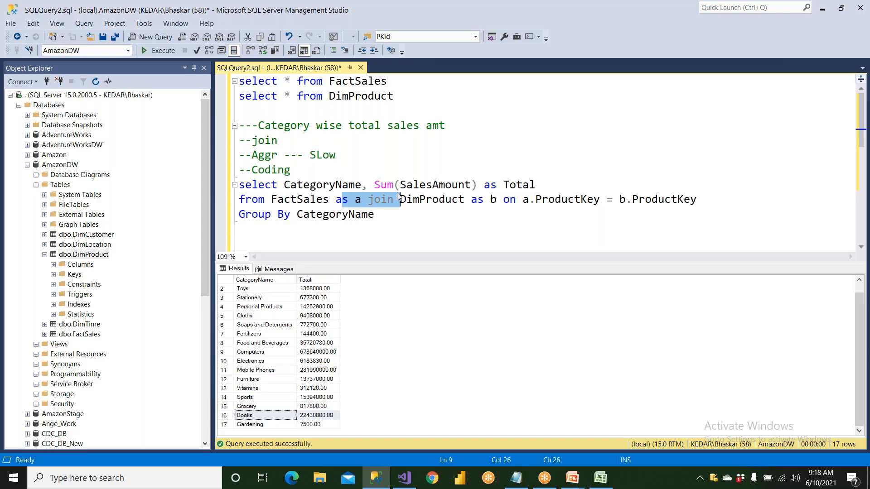
left_click(600, 478)
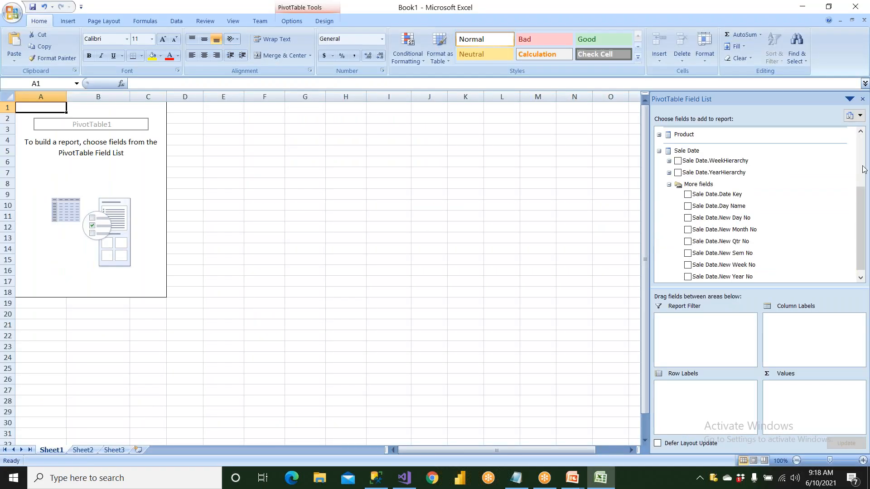
- Expand the Customer group and add Customer Name to the PivotTable's row labels
scroll(716, 177, "up", 3)
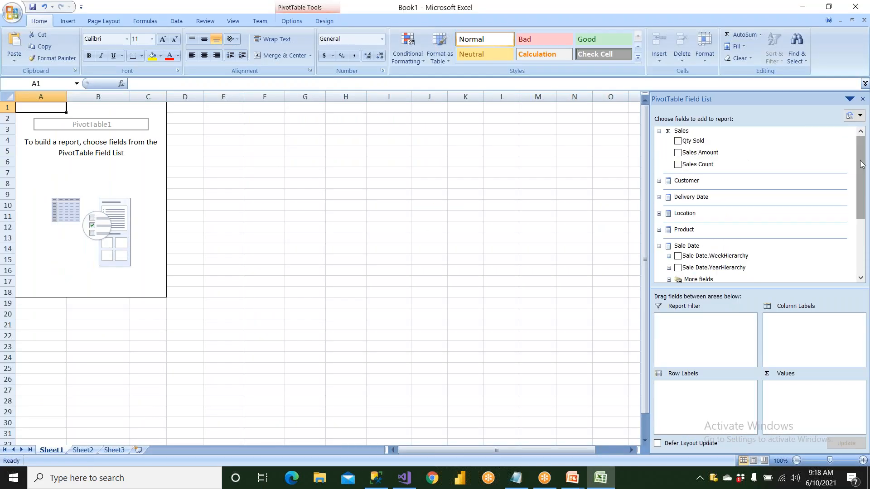
left_click(659, 180)
left_click_drag(700, 204, 703, 398)
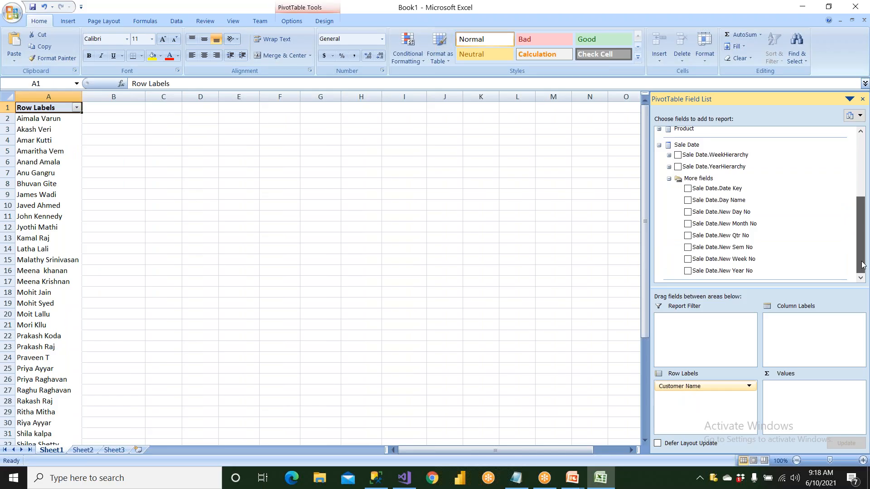
- Add Sales Amount to the PivotTable's values and select several of the customers' amounts
left_click_drag(862, 265, 862, 188)
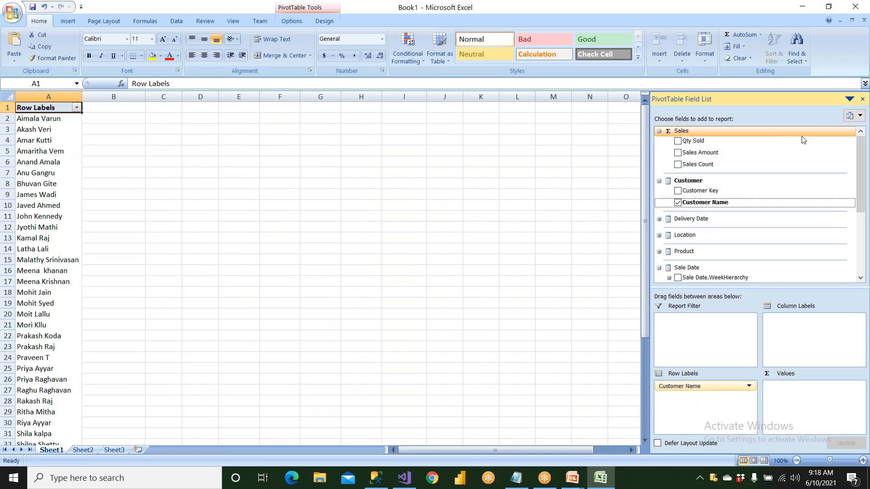
left_click_drag(707, 156, 798, 398)
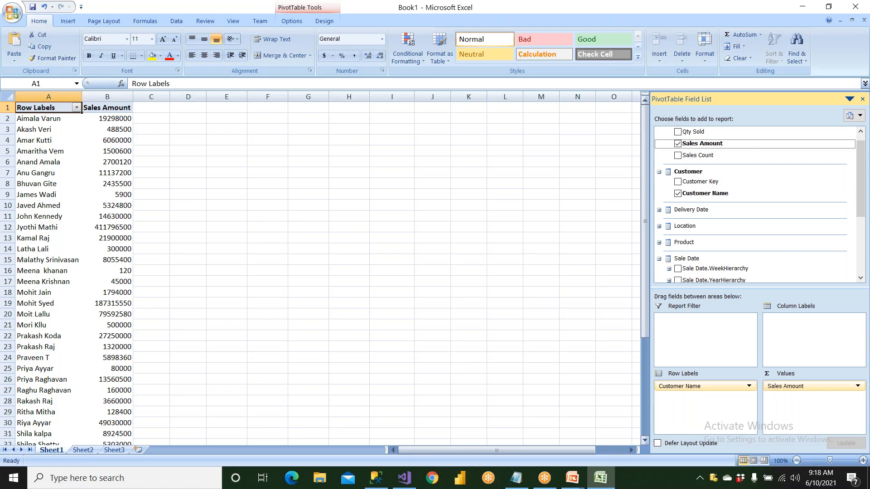
left_click(79, 122)
left_click_drag(101, 130, 102, 184)
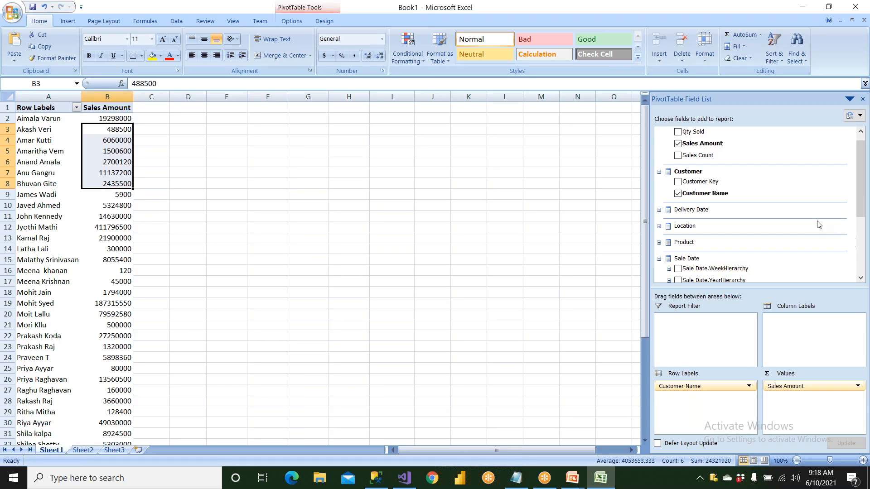
left_click_drag(861, 202, 860, 239)
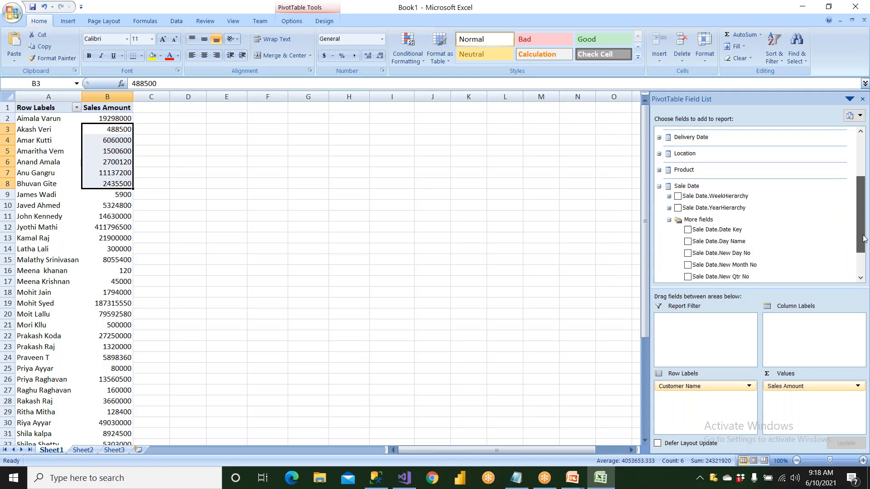
- Expand the Location group and add Country to the PivotTable's report filter
left_click(659, 154)
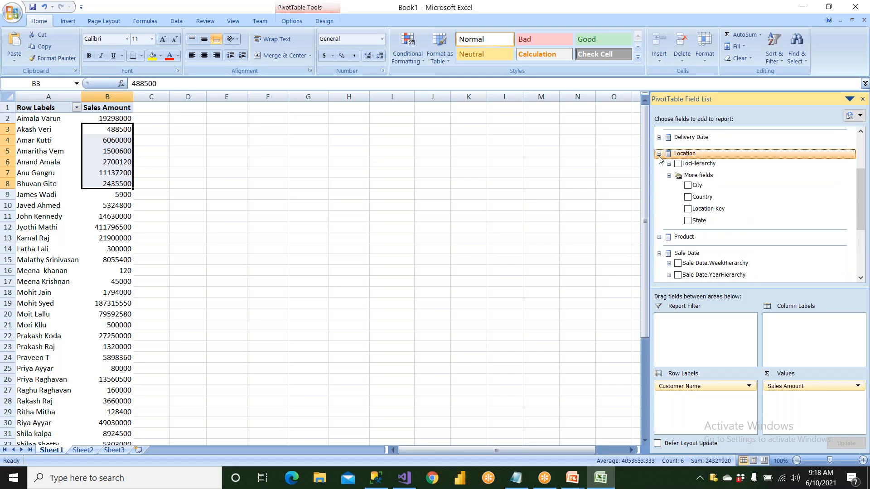
left_click_drag(706, 201, 689, 333)
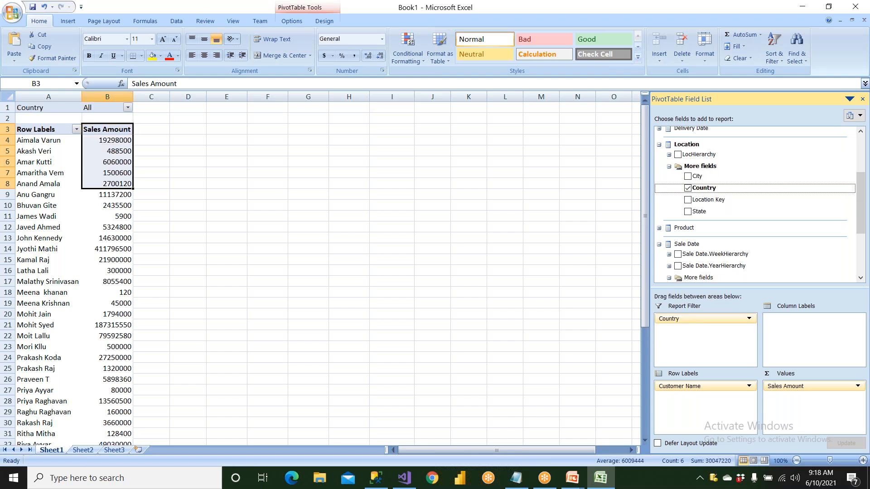
left_click(60, 109)
left_click(93, 110)
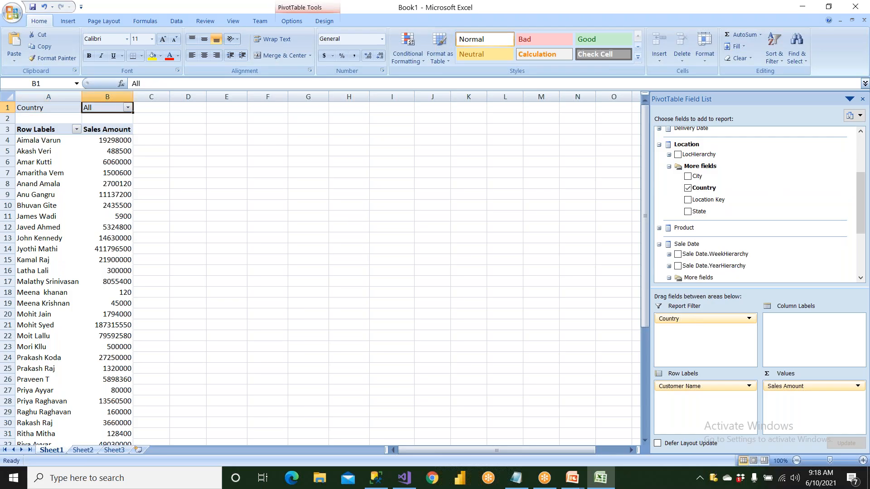
- Enable multiple item selection in the Country report filter and exclude USA so that only India is included
left_click(128, 108)
left_click(28, 120)
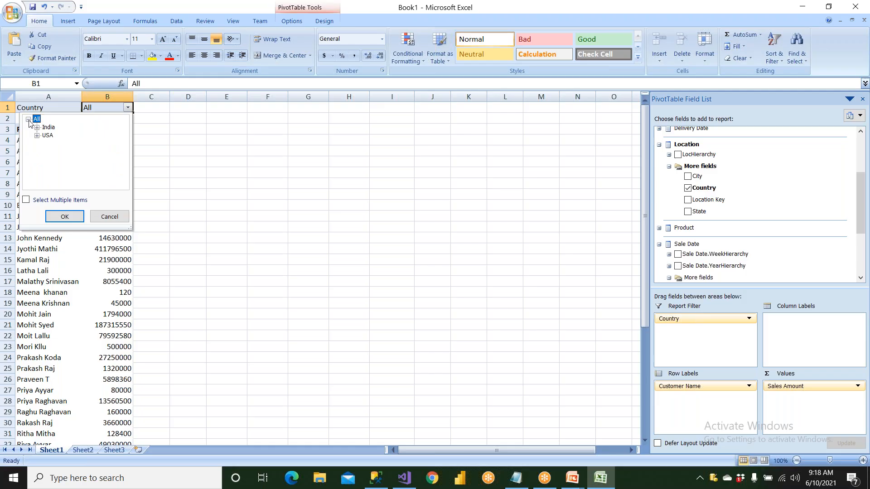
left_click(26, 201)
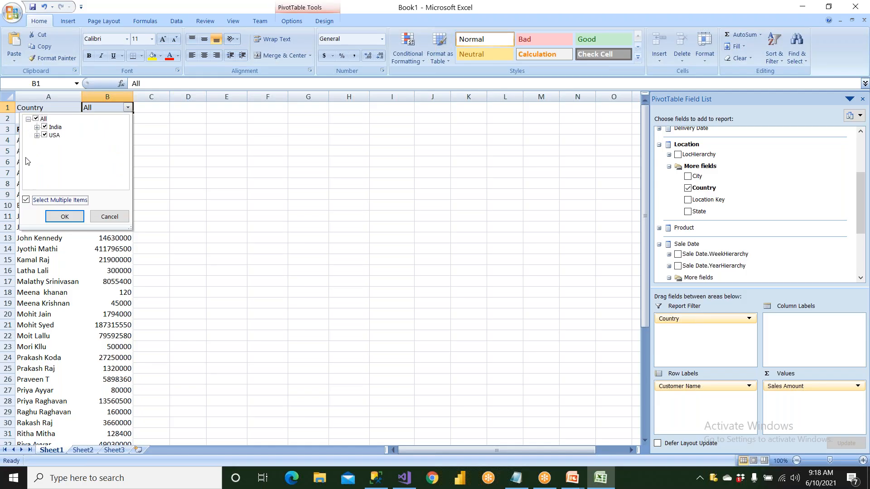
left_click(37, 135)
left_click(45, 135)
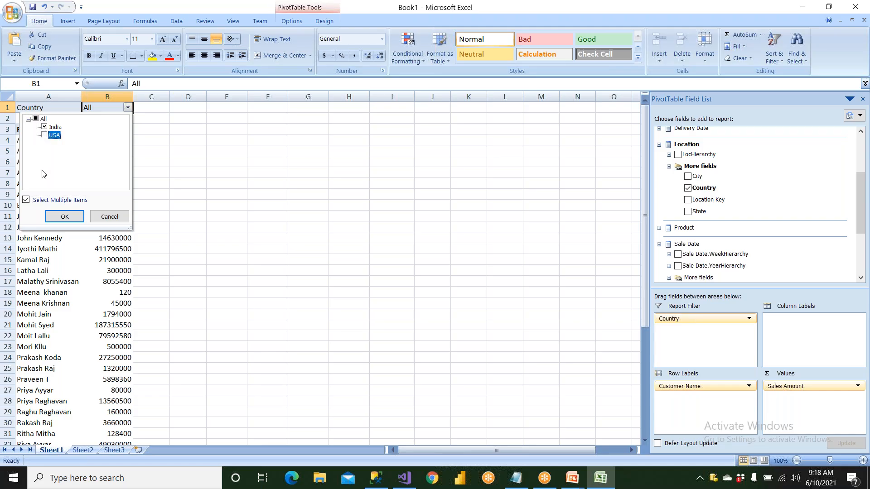
left_click(65, 217)
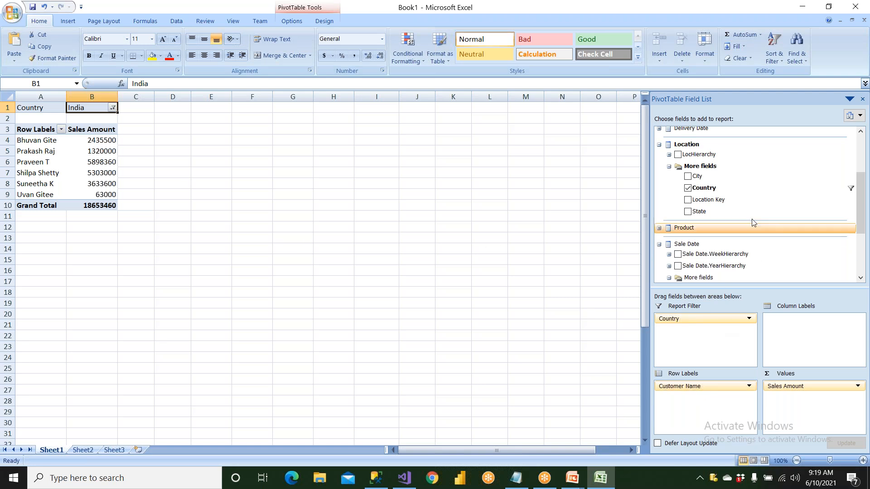
- Add New Year No from Sale Date to the PivotTable's column labels and select the first customer's Y2012 cell
scroll(770, 227, "down", 2)
scroll(769, 231, "down", 1)
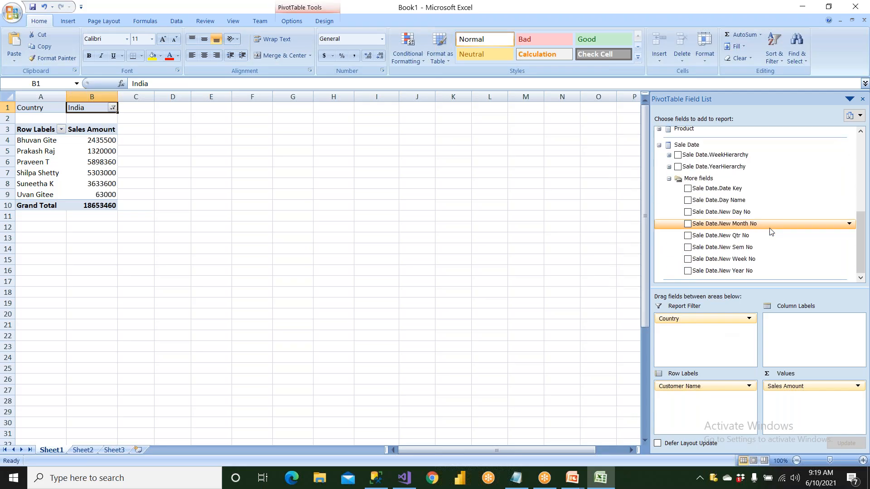
left_click_drag(751, 271, 807, 344)
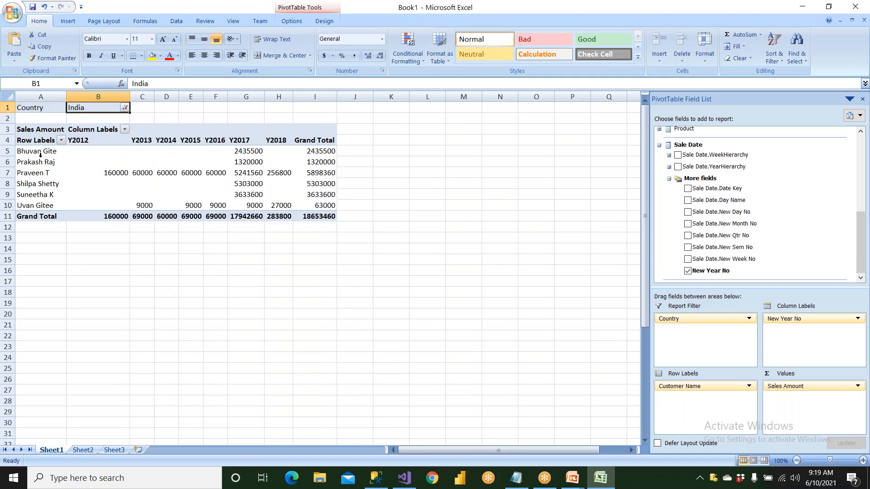
left_click(40, 154)
left_click(105, 148)
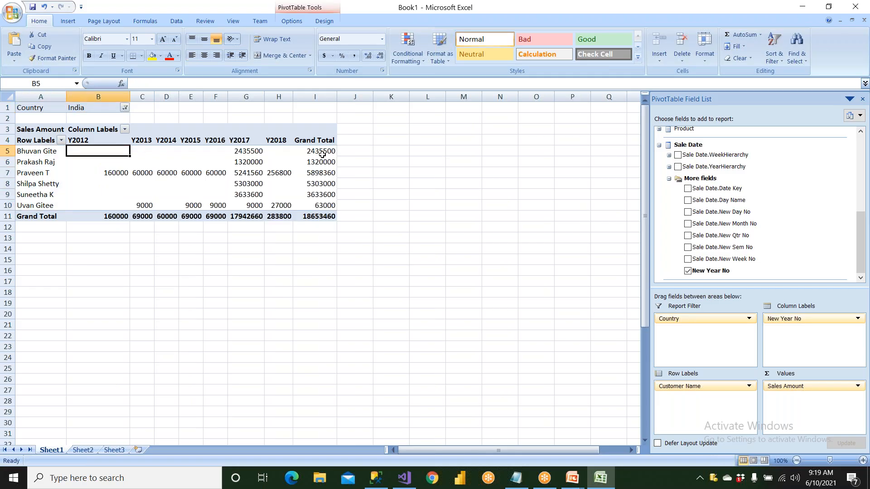
- Reset the Country report filter to All and restrict it to USA only
left_click(124, 108)
double_click(35, 120)
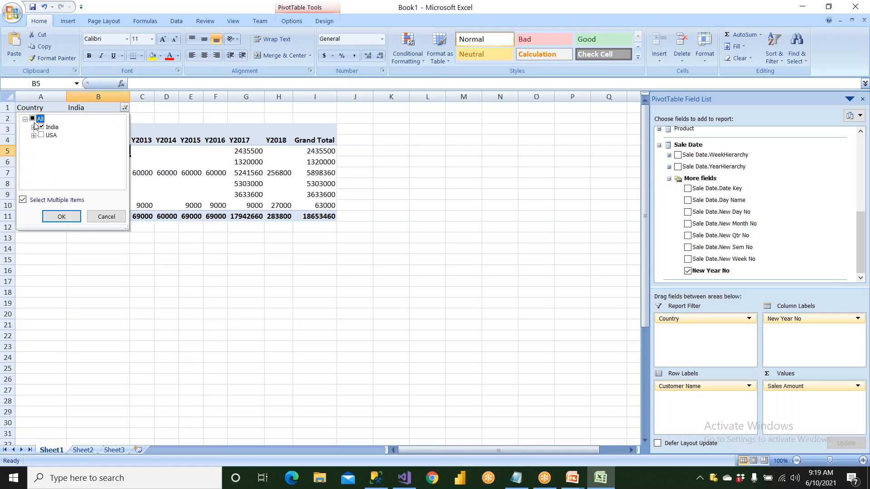
left_click(62, 217)
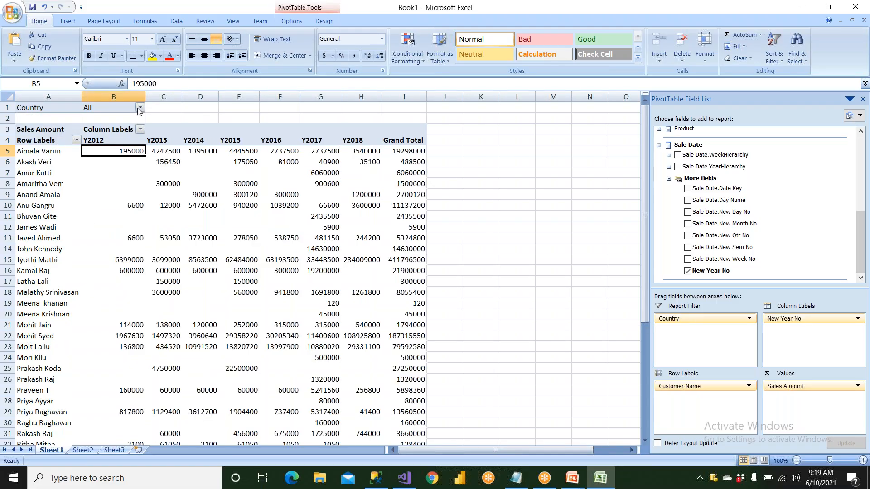
left_click(140, 108)
left_click(41, 120)
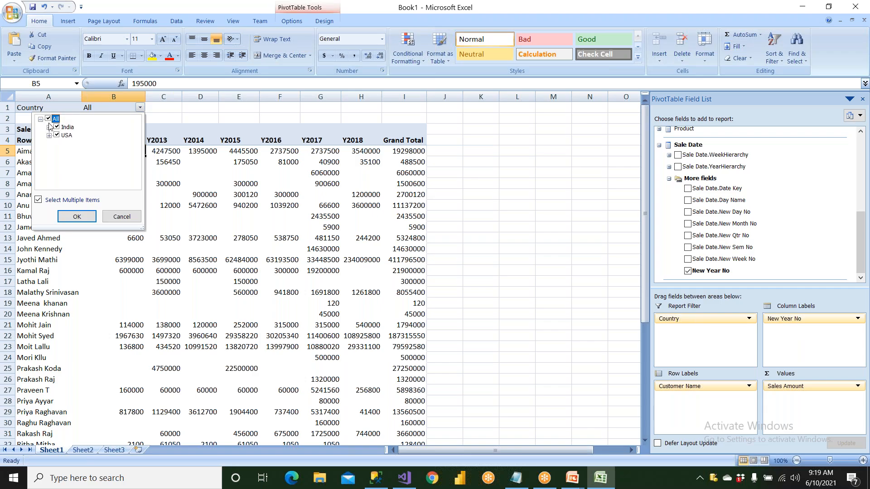
left_click(77, 216)
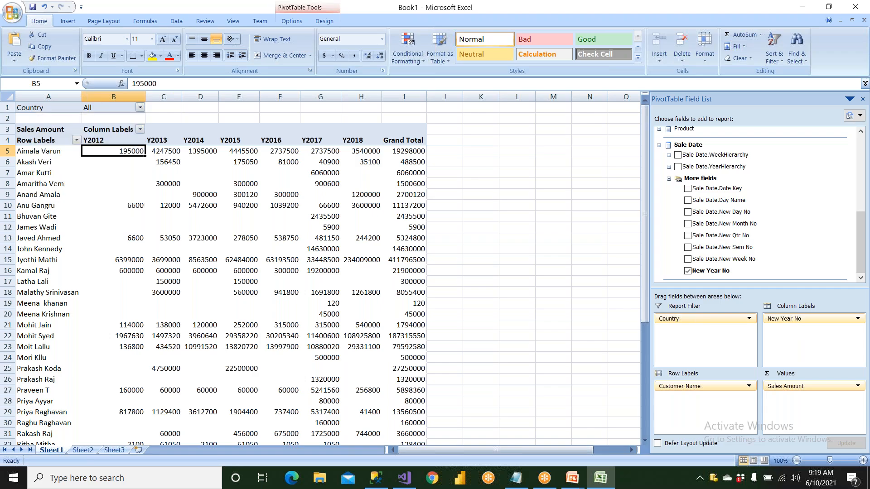
left_click(475, 217)
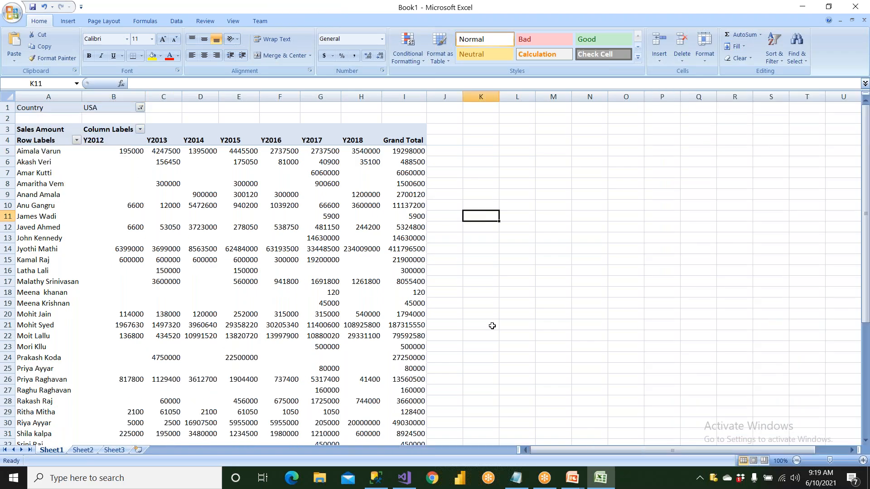
- Examine the USA sales report by customer and year, selecting the whole table and the customer names
scroll(493, 326, "down", 6)
left_click_drag(458, 376, 4, 109)
left_click(578, 216)
scroll(578, 218, "up", 6)
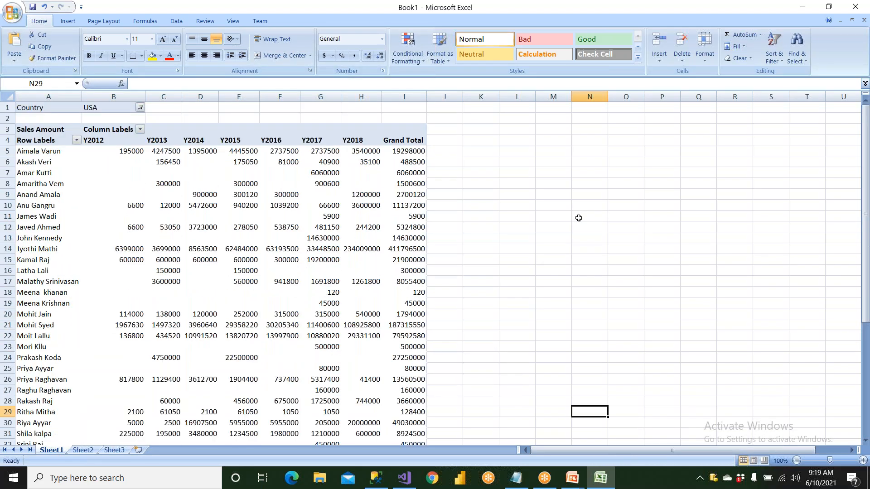
left_click(31, 139)
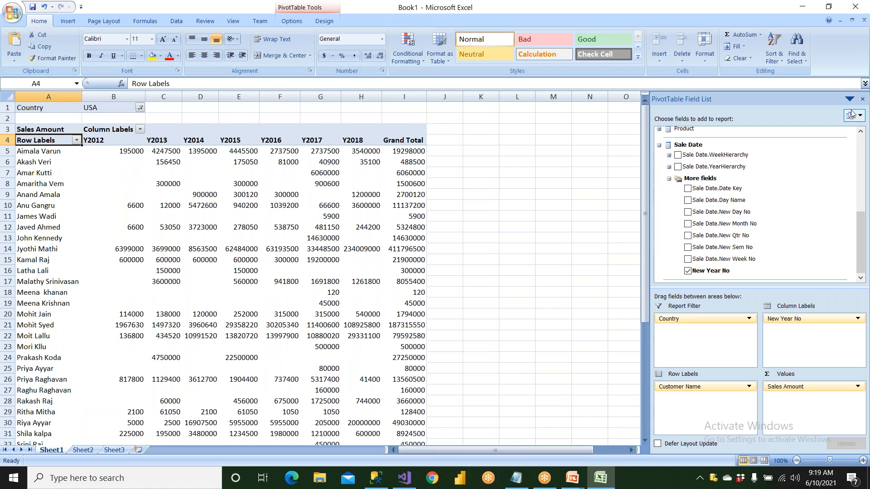
left_click(476, 191)
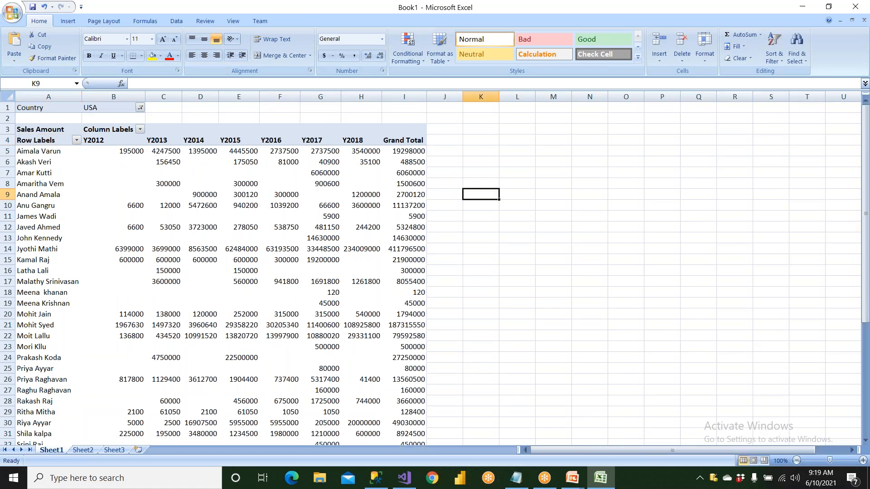
left_click(64, 157)
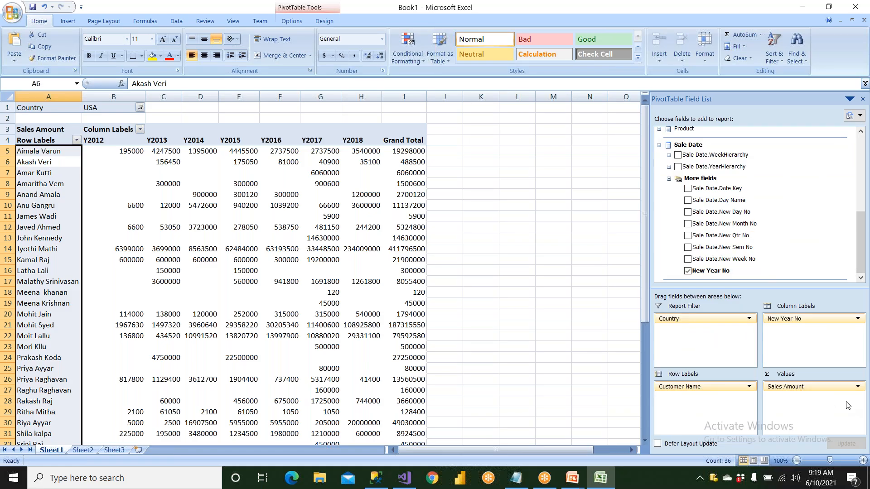
left_click(567, 226)
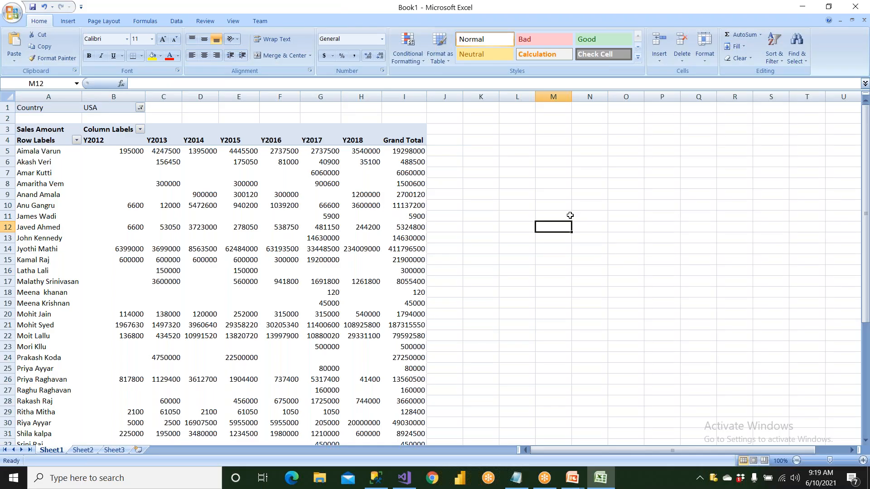
- Examine the customers' yearly amounts and empty years by selecting several row ranges, and check the grand totals row
left_click(178, 186)
left_click_drag(134, 227, 198, 283)
left_click(234, 282)
left_click_drag(143, 303, 389, 301)
left_click_drag(138, 348, 249, 349)
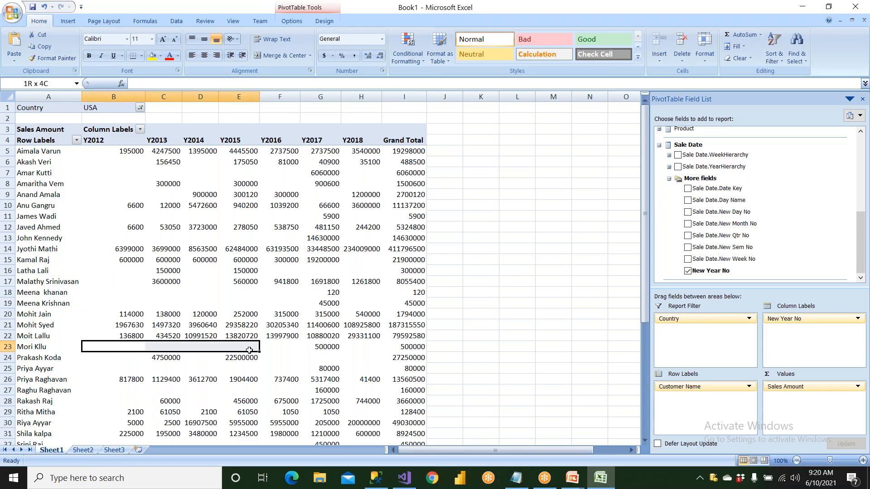
left_click(58, 229)
left_click(69, 249)
left_click_drag(68, 249, 396, 250)
scroll(395, 250, "down", 5)
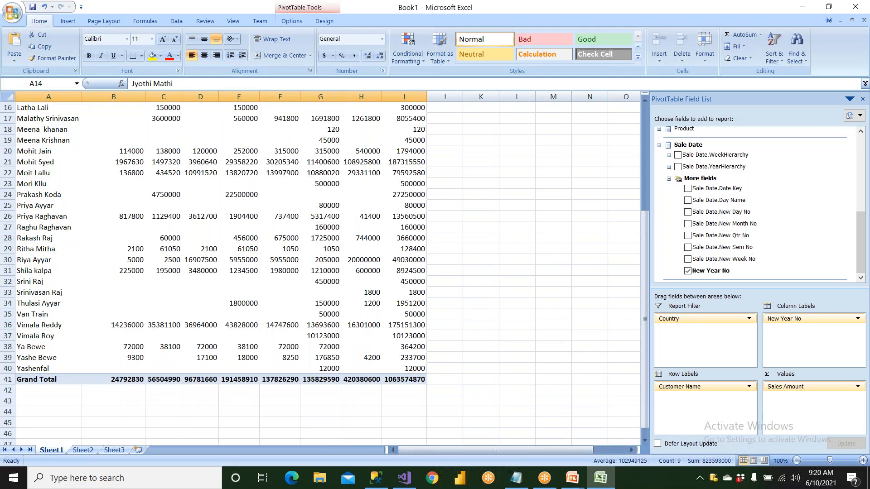
scroll(221, 271, "up", 5)
- Replace Customer Name with the Product group's ProdHierarchy in the PivotTable's row labels
left_click_drag(706, 387, 567, 381)
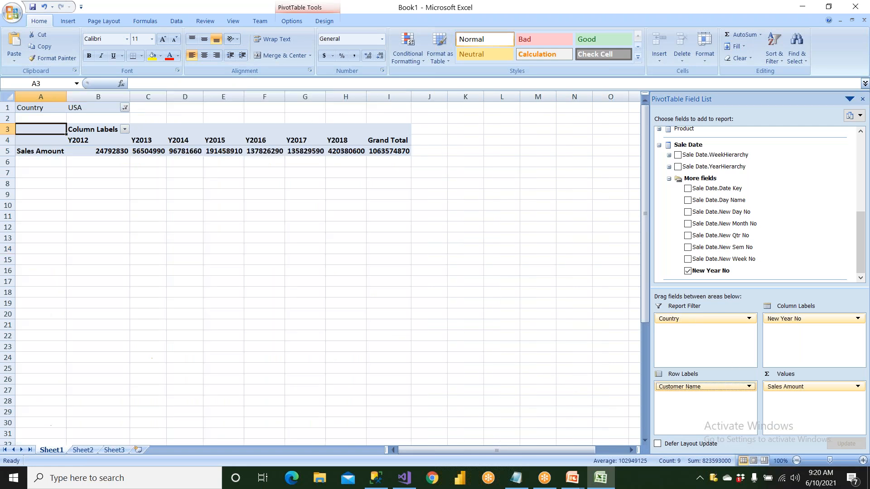
left_click(669, 179)
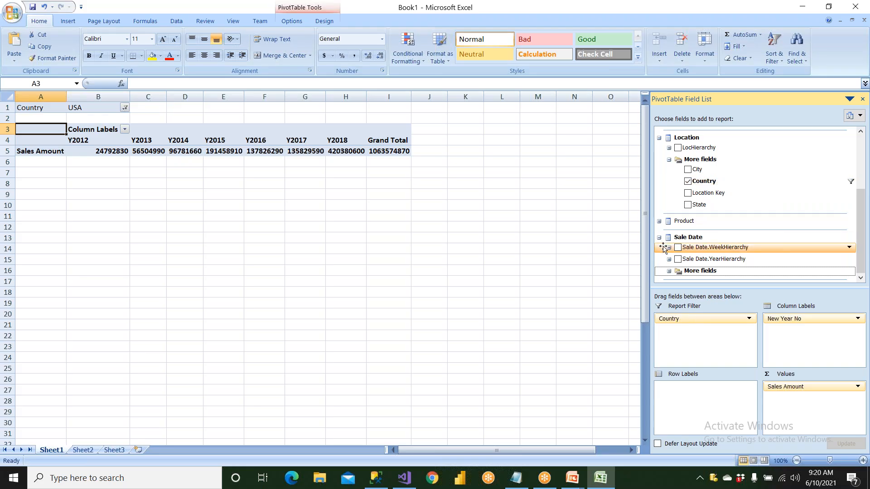
left_click(659, 221)
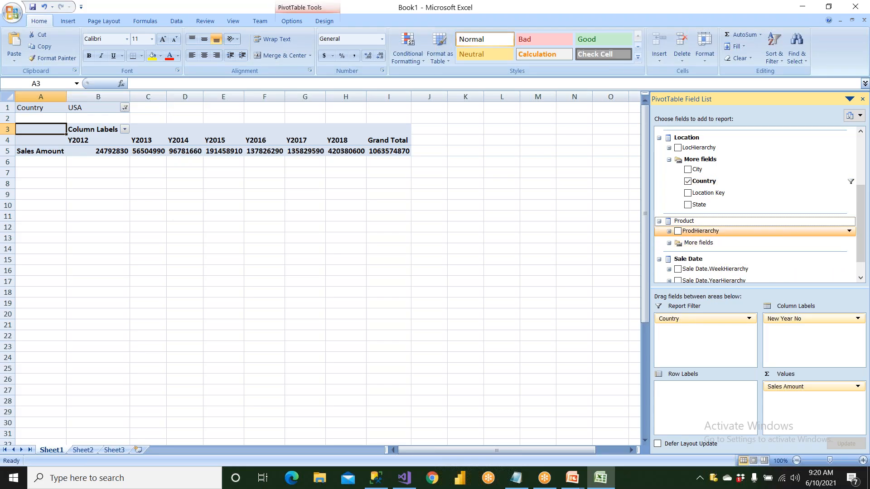
left_click_drag(696, 232, 686, 403)
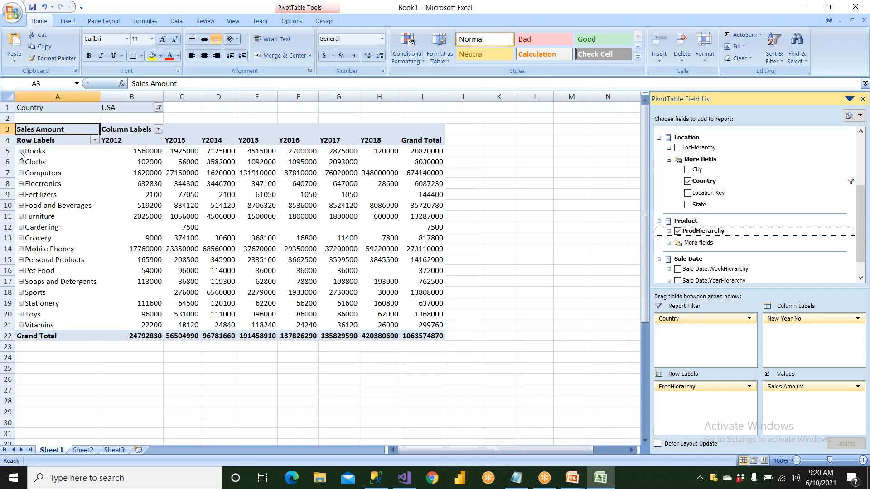
- Expand and collapse the Books category, and expand Cloths to examine its products
left_click(21, 151)
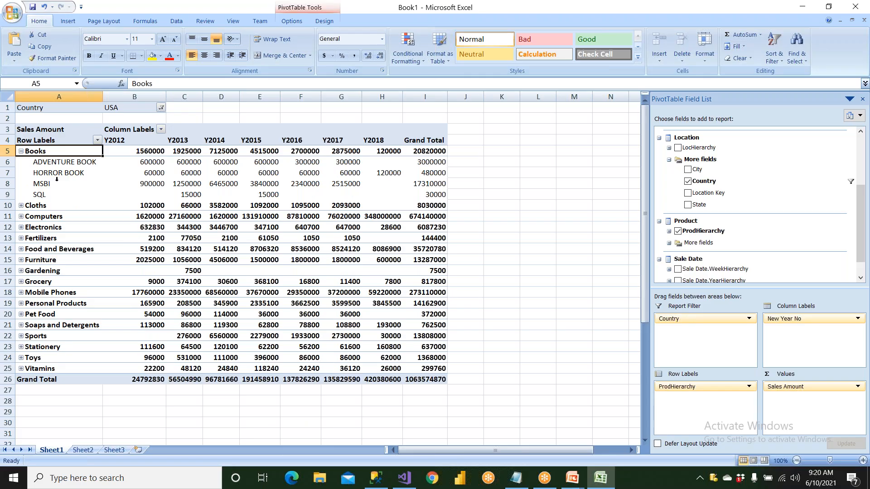
left_click(20, 151)
left_click(20, 162)
left_click_drag(47, 172, 66, 213)
left_click(20, 163)
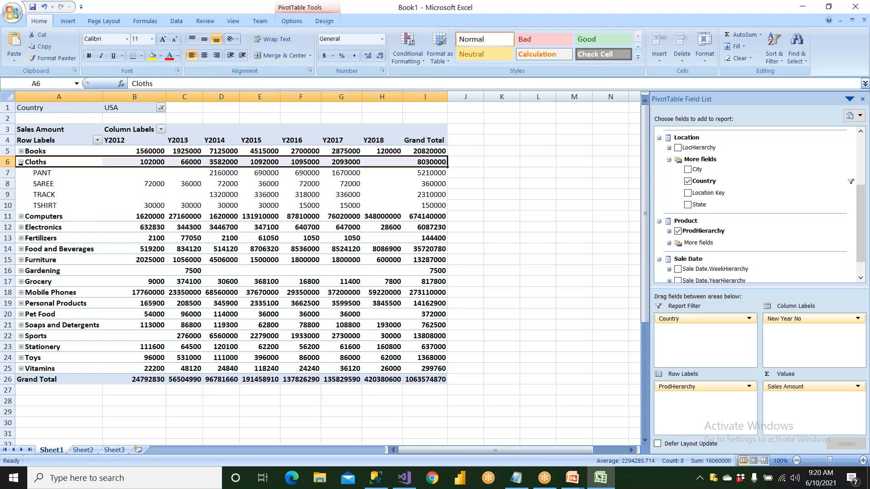
- Expand the Personal Products category and select its products and their Y2012 to Y2017 amounts
left_click(21, 303)
left_click_drag(43, 314, 82, 363)
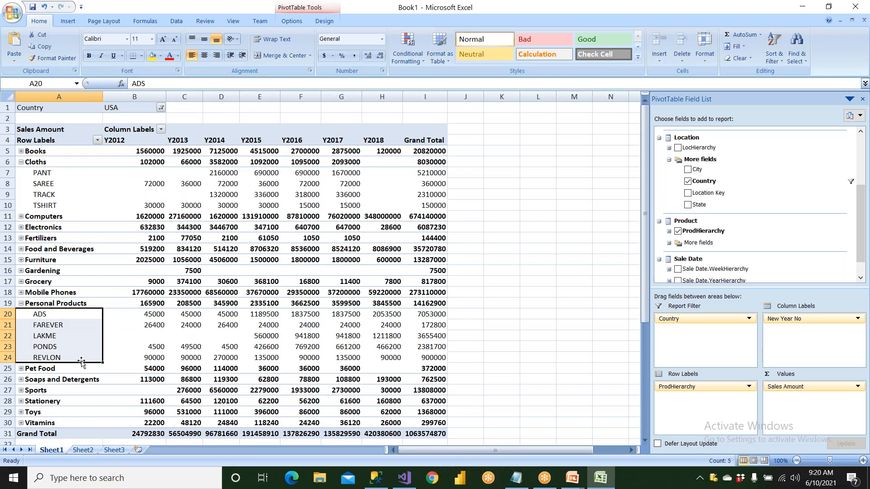
left_click(67, 305)
left_click_drag(69, 316, 84, 356)
left_click_drag(126, 313, 333, 357)
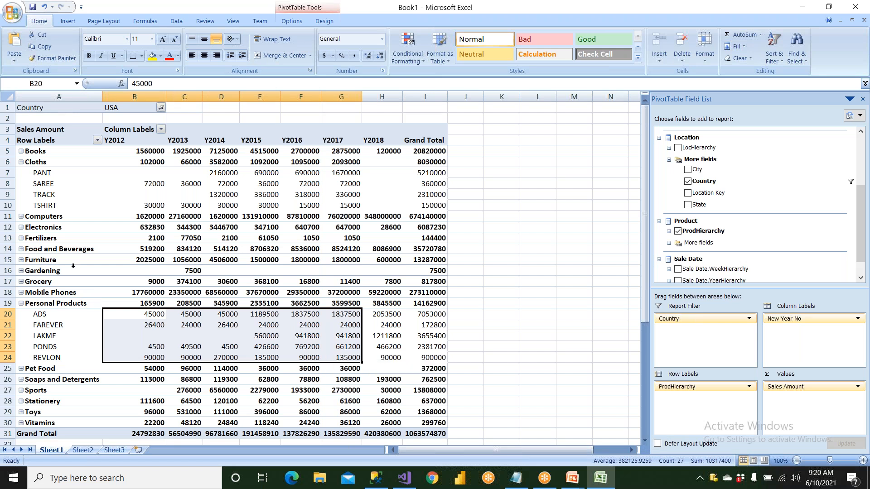
- Replace ProdHierarchy with LocHierarchy in the PivotTable's row labels and expand USA to its states
left_click(713, 386)
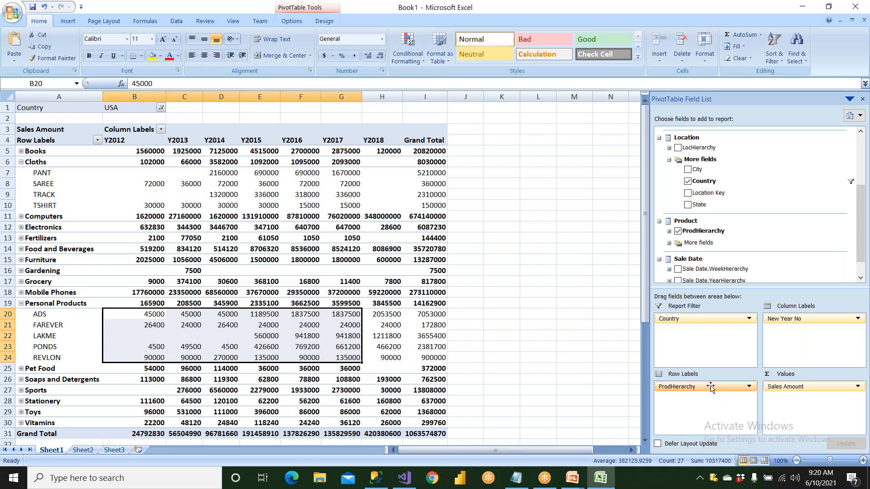
scroll(713, 270, "down", 1)
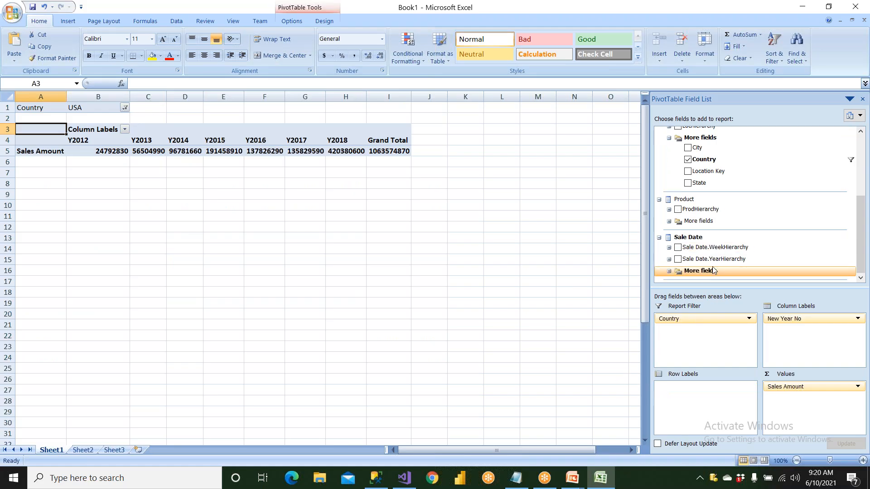
scroll(713, 270, "up", 3)
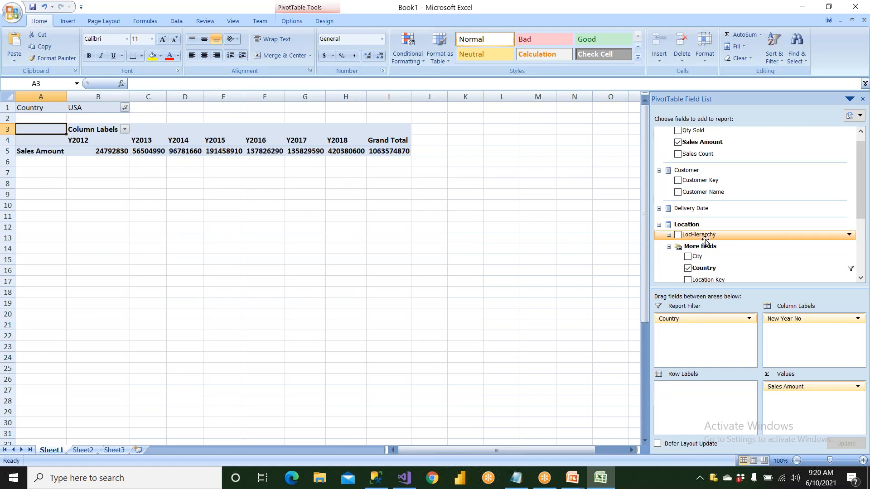
left_click_drag(706, 236, 707, 401)
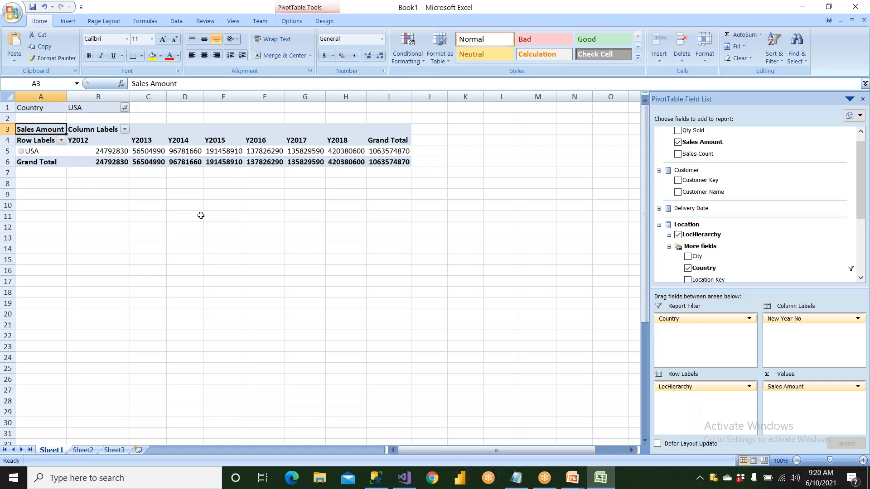
left_click(21, 151)
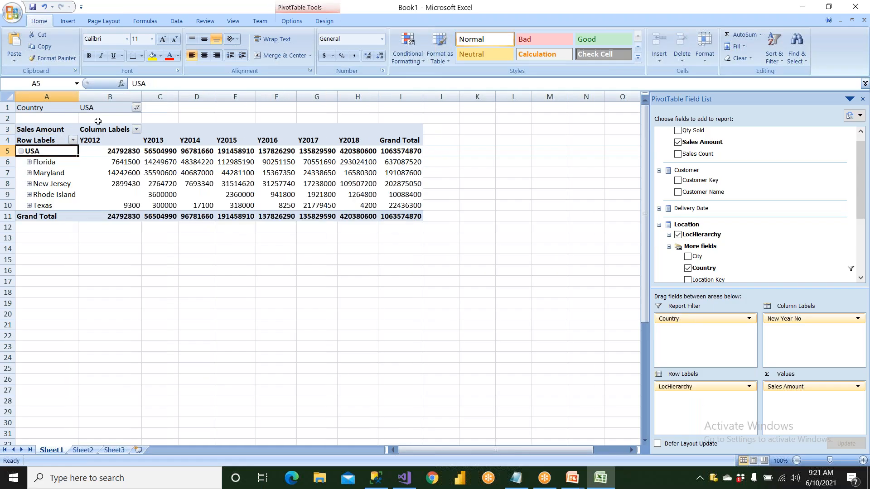
- Remove the Country field from the PivotTable's report filter and collapse USA in the row labels
left_click(136, 107)
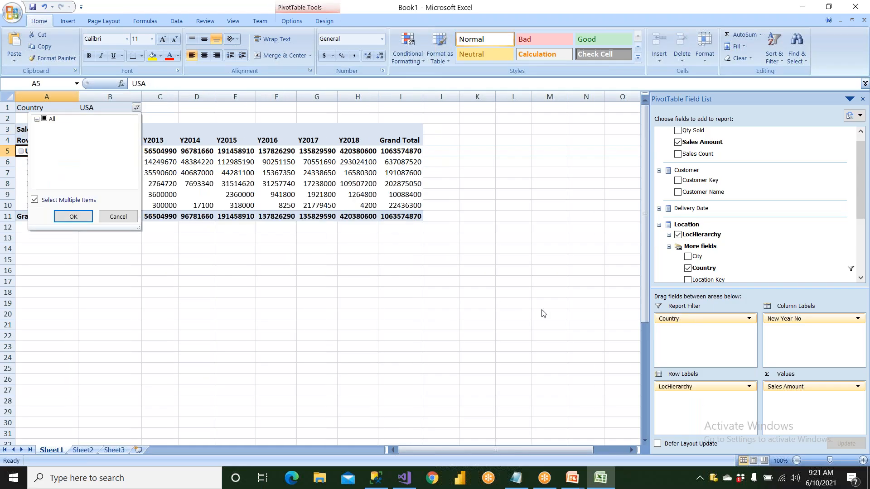
left_click_drag(681, 318, 193, 194)
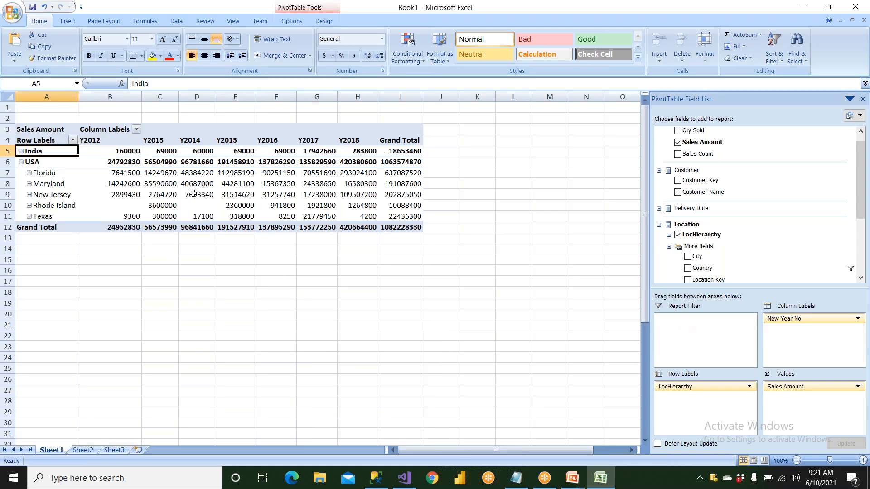
left_click(21, 162)
left_click(19, 155)
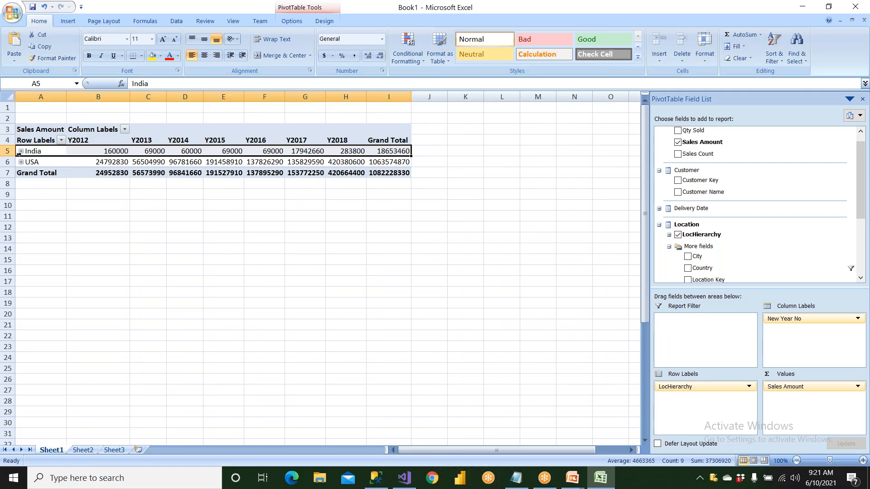
- Expand India and Karnataka down to their cities, and select the yearly amounts for Bangalore and Mysore
left_click(21, 152)
left_click(29, 162)
left_click_drag(113, 141, 383, 200)
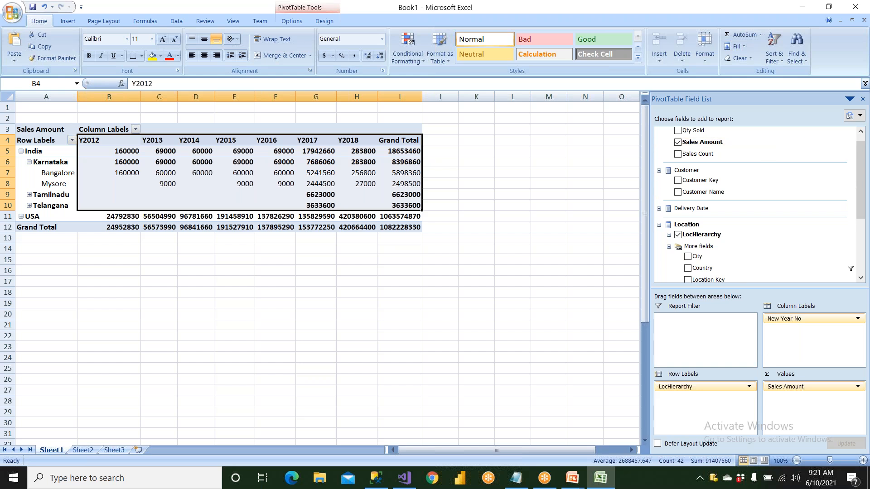
left_click(357, 259)
left_click_drag(68, 175, 405, 185)
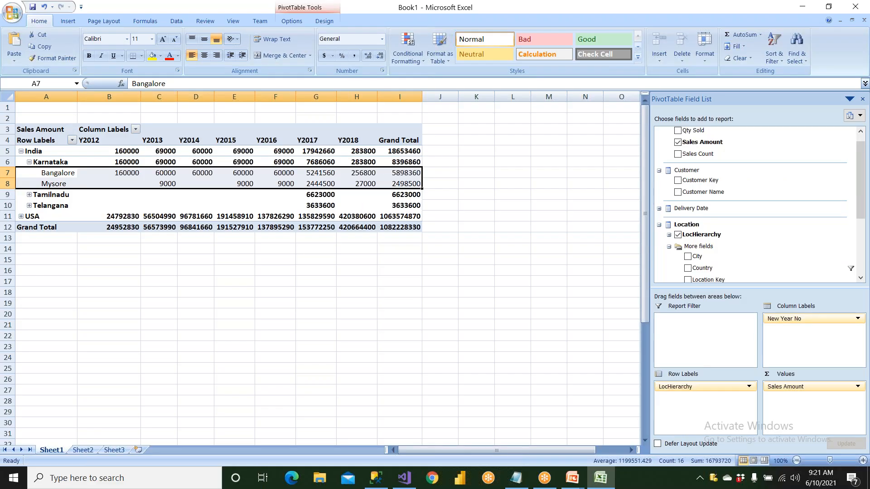
- Switch to SQL Server Management Studio, run select * from FactSales, select a block of result rows, and return to Excel
left_click(375, 478)
left_click_drag(388, 81, 239, 82)
left_click(175, 56)
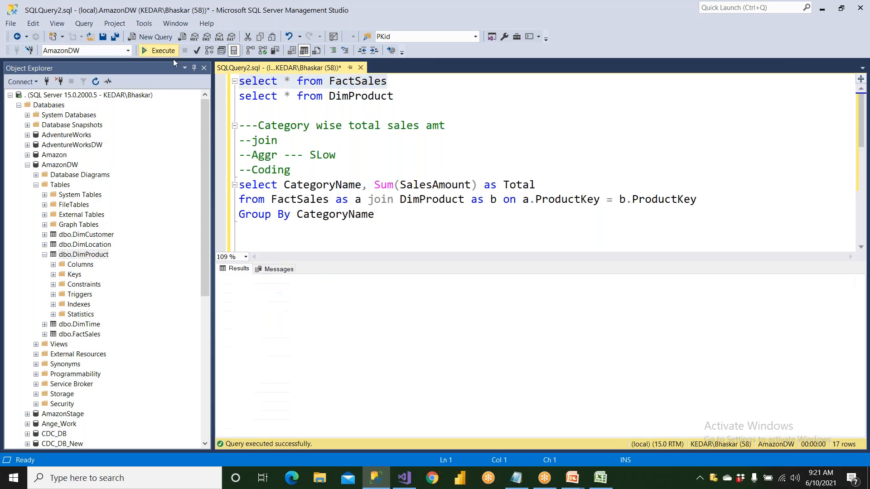
left_click_drag(289, 325, 439, 402)
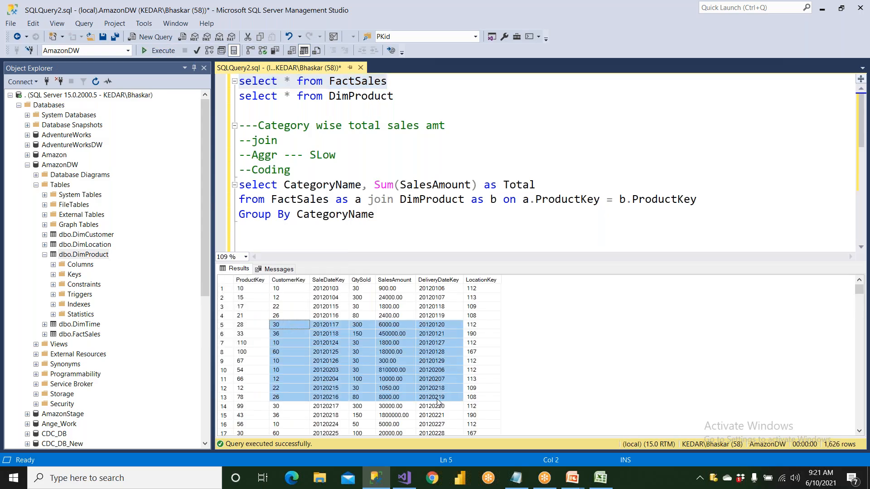
left_click(609, 483)
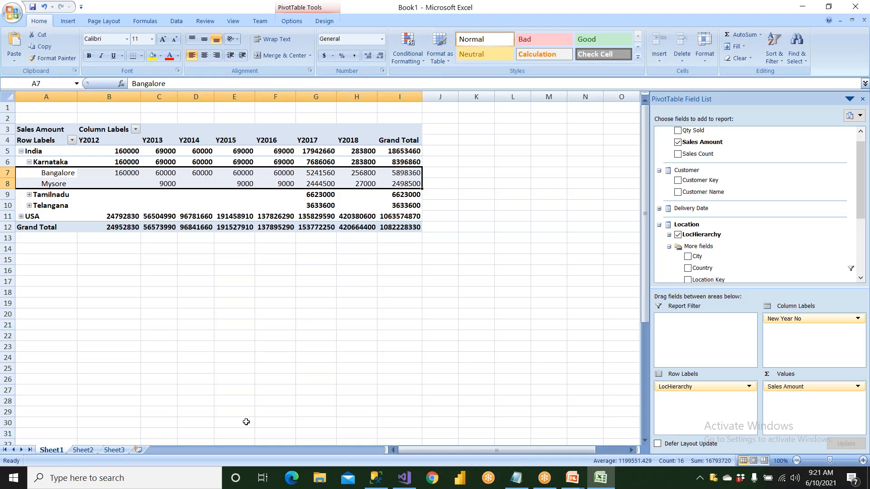
- Compare the FactSales result grid in SQL Server Management Studio with India's Y2015 and Y2012 amounts in the Excel PivotTable
left_click(376, 480)
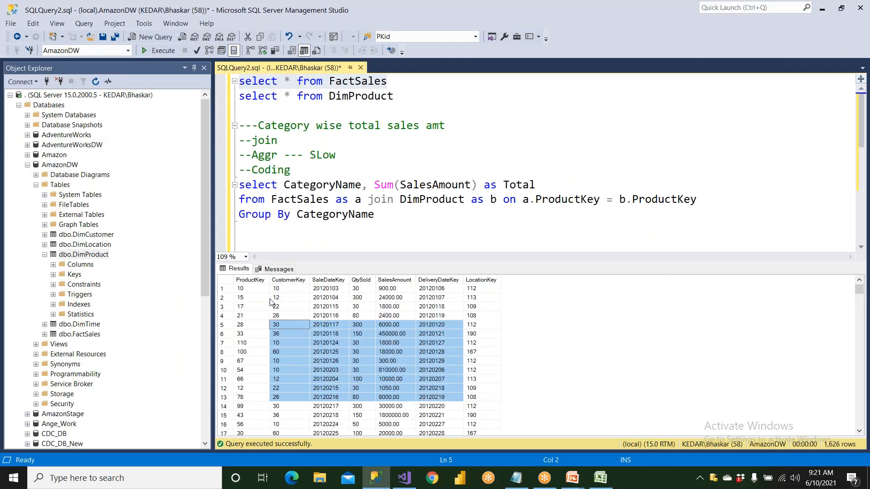
left_click(228, 280)
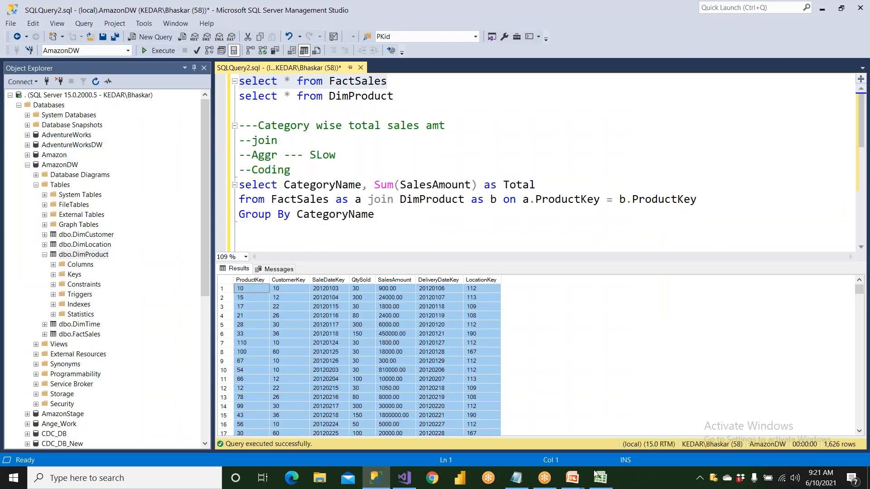
left_click(600, 478)
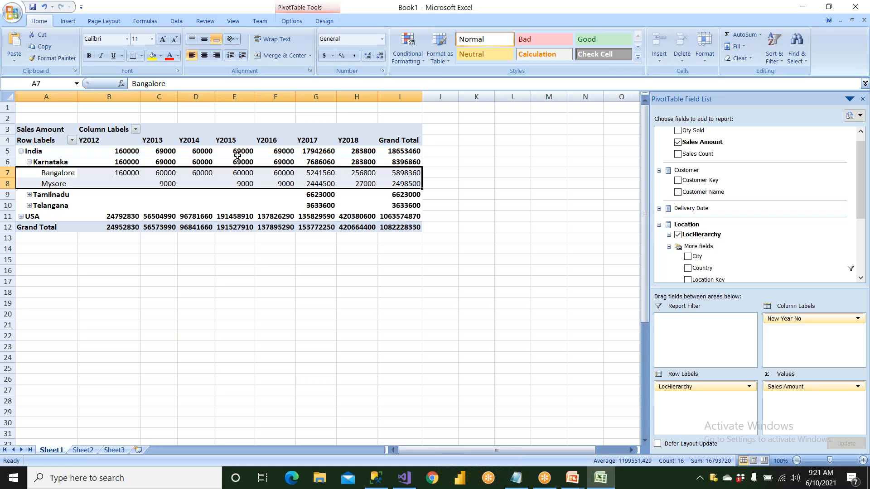
mouse_move(237, 155)
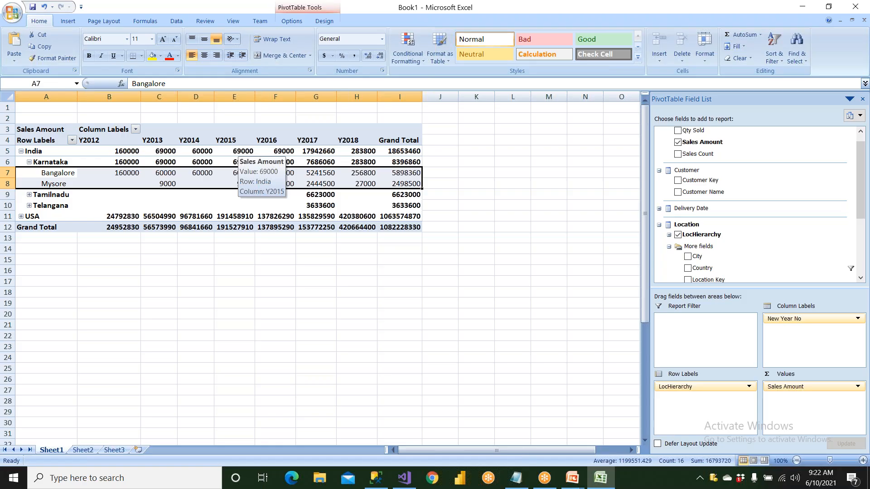
left_click(376, 478)
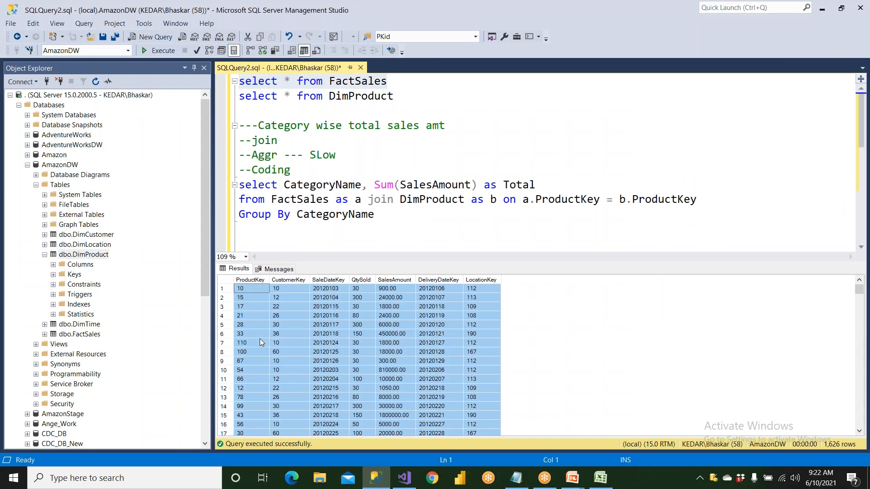
left_click(259, 338)
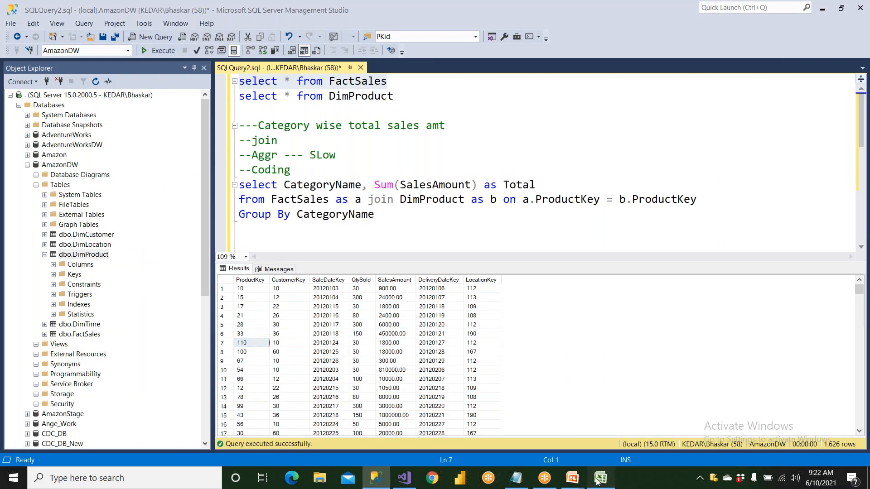
left_click(599, 479)
left_click(122, 153)
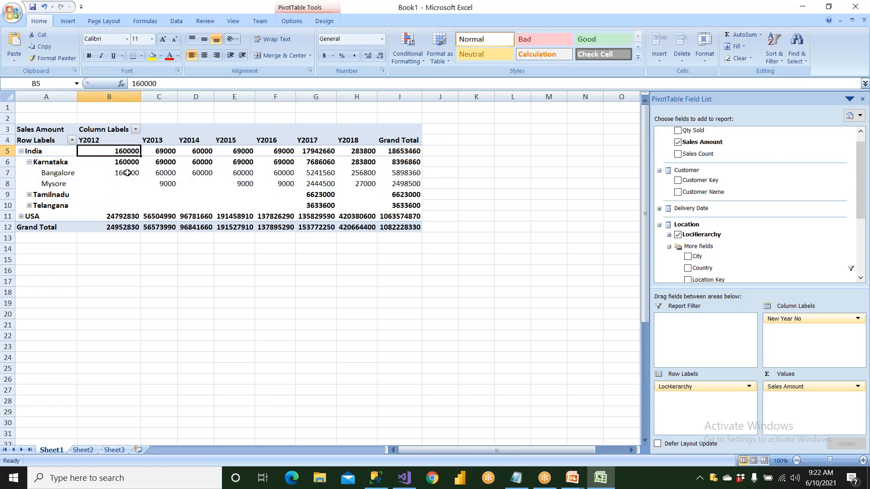
left_click(106, 141)
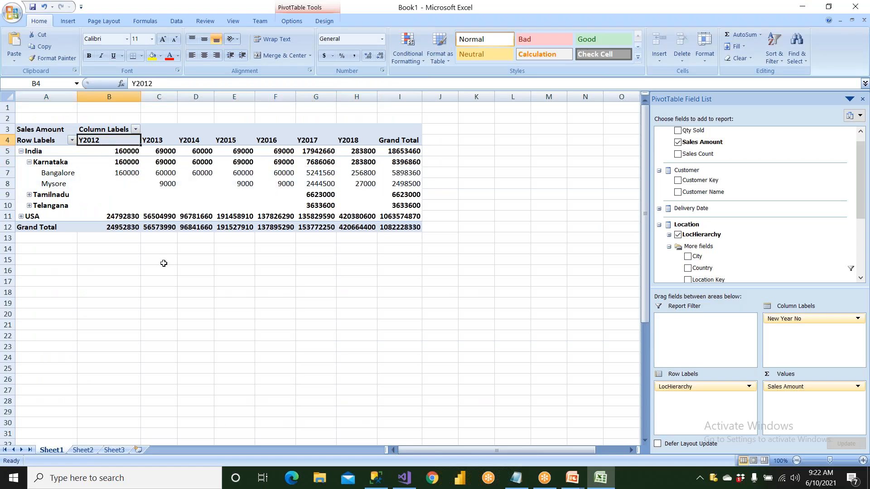
- Add the Product group's ProdHierarchy to the PivotTable's row labels below LocHierarchy
left_click(29, 195)
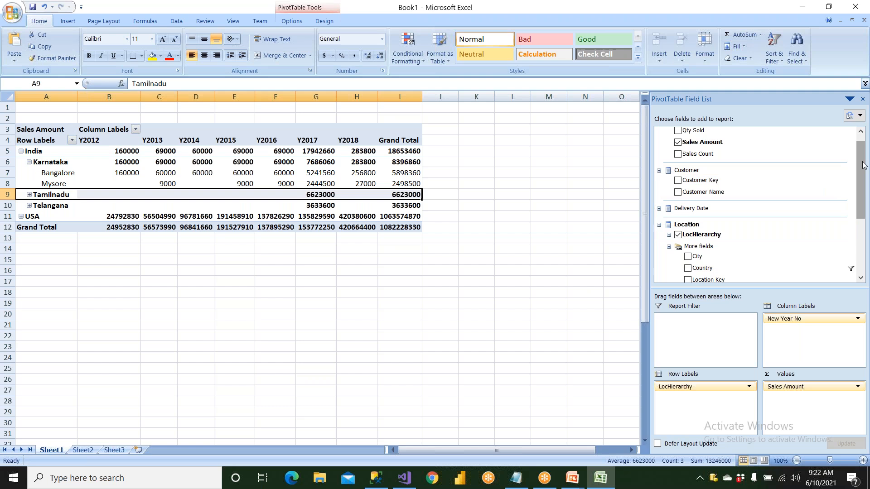
scroll(738, 150, "up", 1)
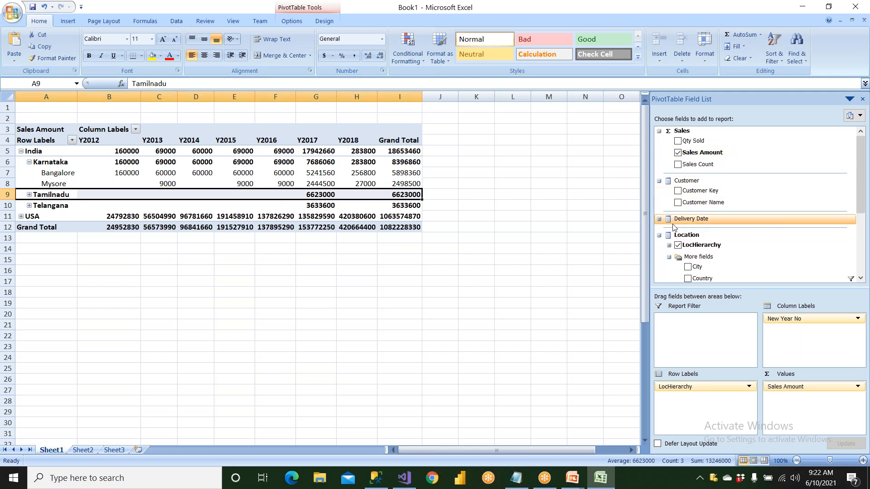
scroll(680, 228, "down", 3)
left_click_drag(700, 210, 46, 358)
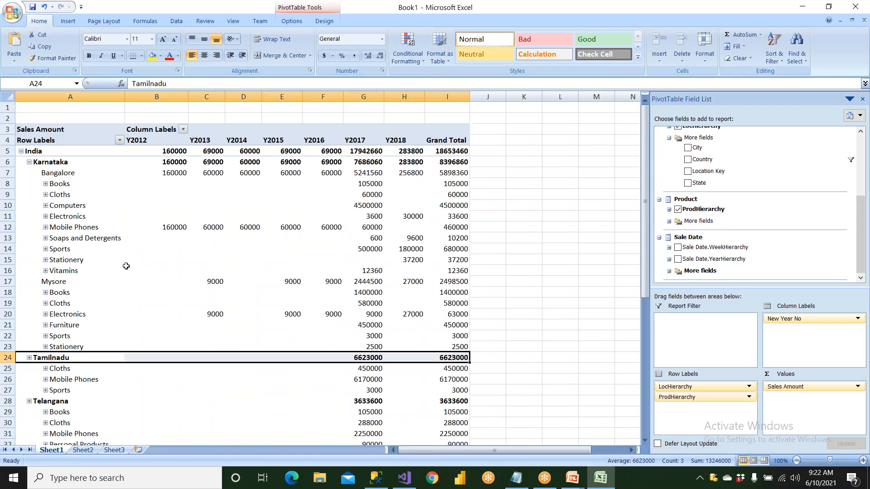
- Expand India's Books category, select the yearly amounts of its MSBI product, and expand Karnataka to its cities
left_click(24, 154)
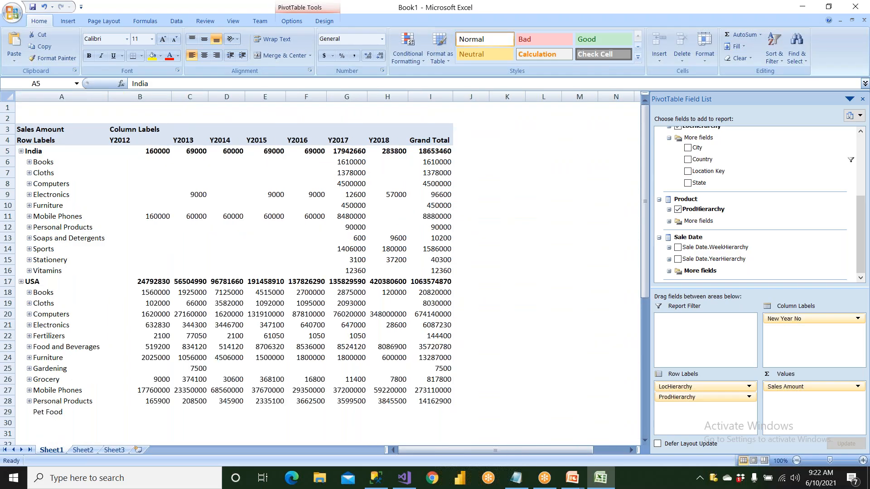
left_click(29, 162)
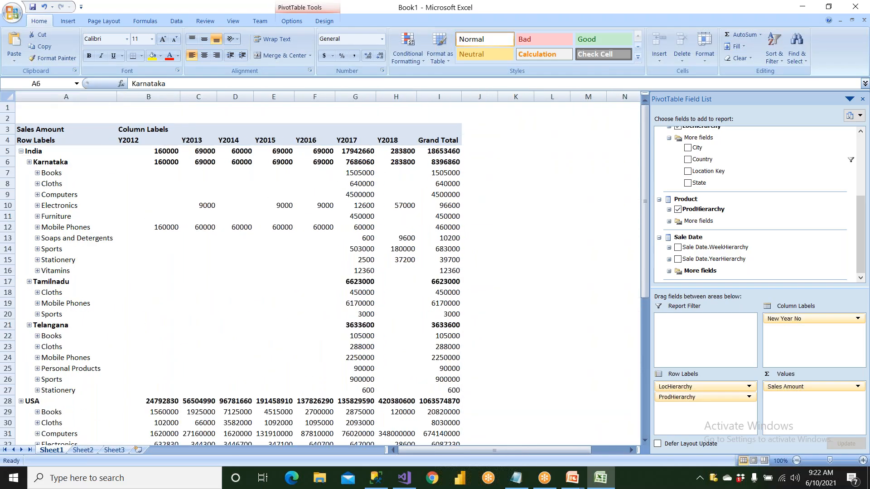
left_click(39, 173)
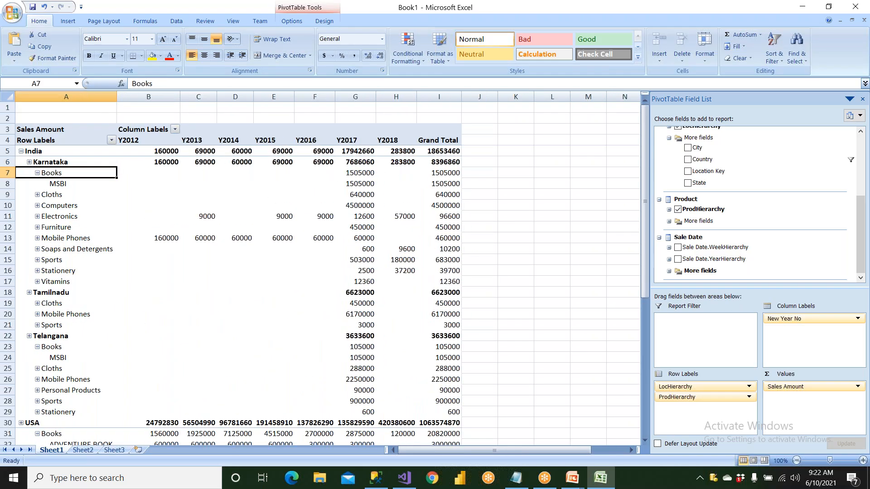
left_click(54, 185)
left_click_drag(136, 185, 397, 194)
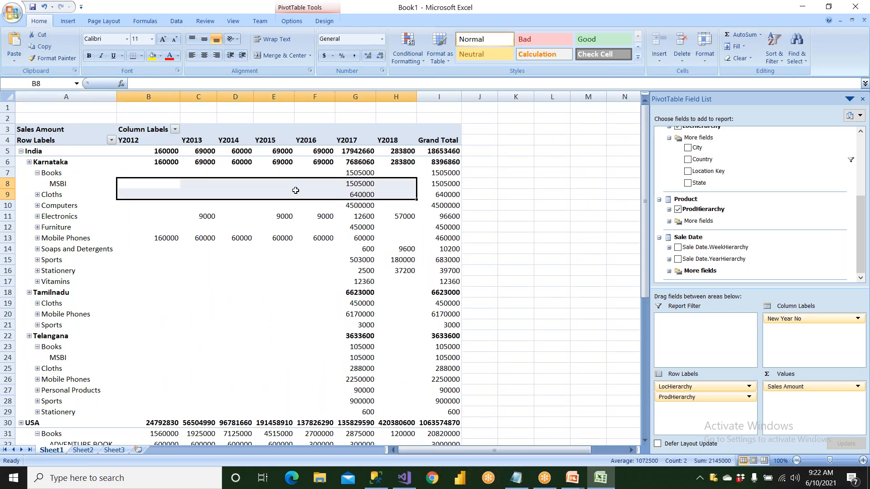
left_click(29, 162)
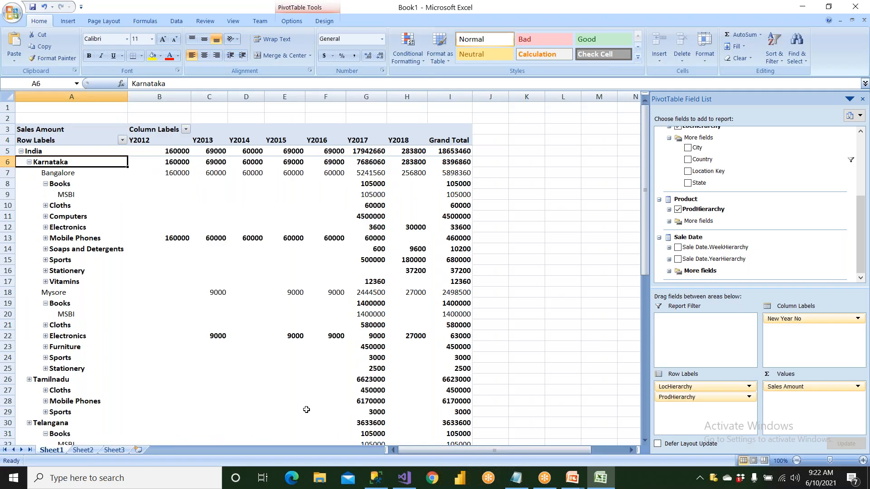
- Switch to SQL Server Management Studio and look through the delivery dates in the FactSales result rows
left_click(376, 480)
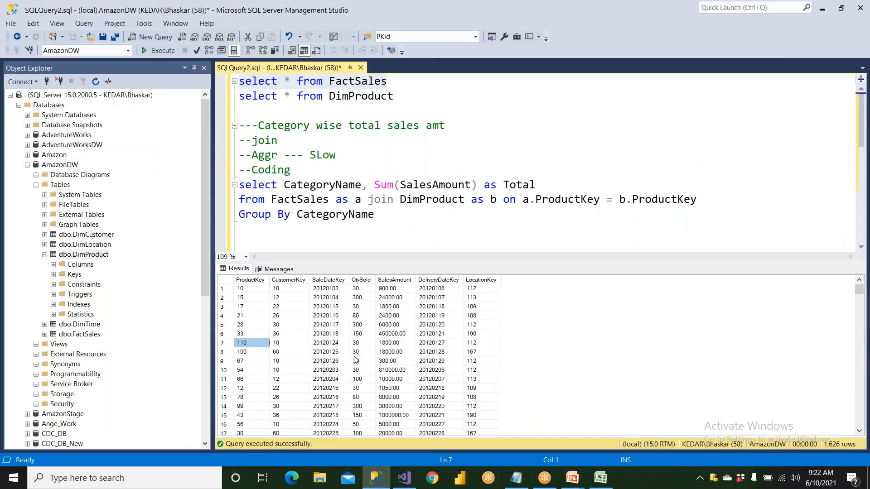
left_click(422, 344)
scroll(434, 358, "down", 20)
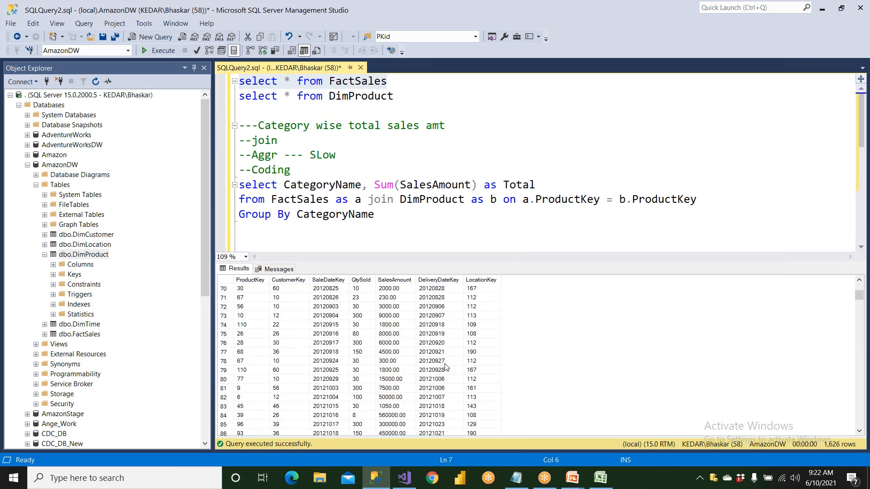
- Return to Excel and collapse India so that its product categories are listed directly under the country
left_click(600, 478)
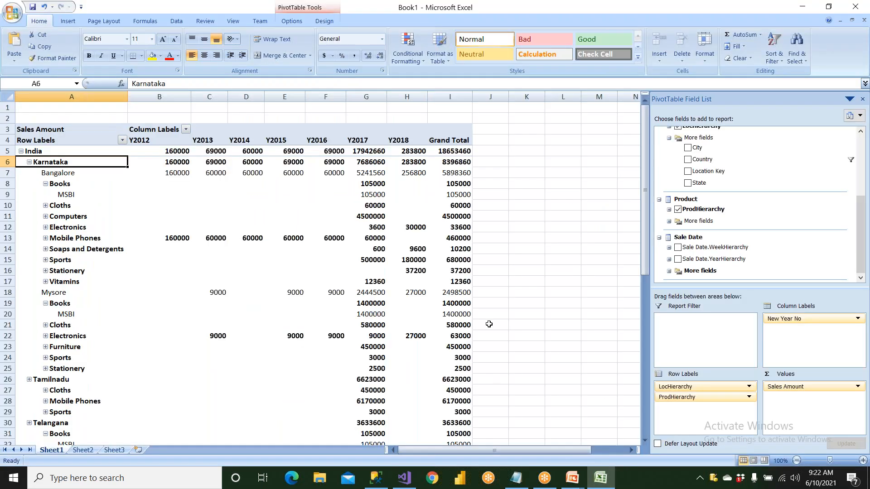
left_click(535, 270)
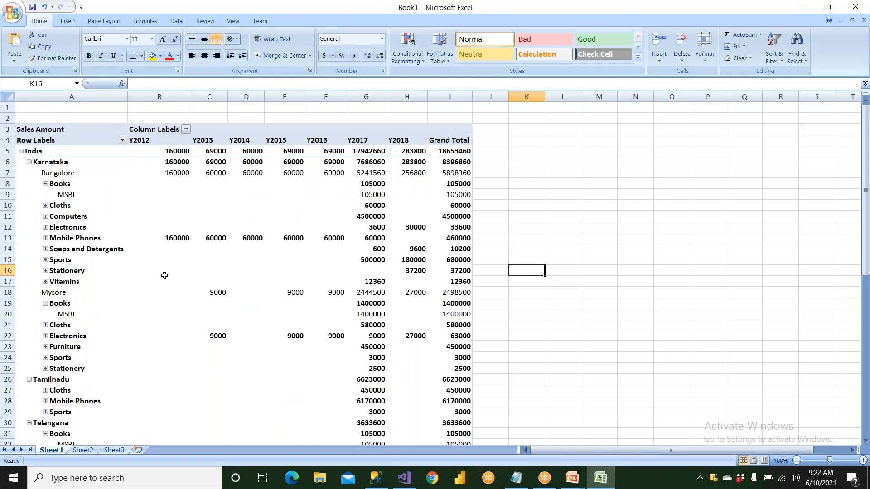
left_click(21, 151)
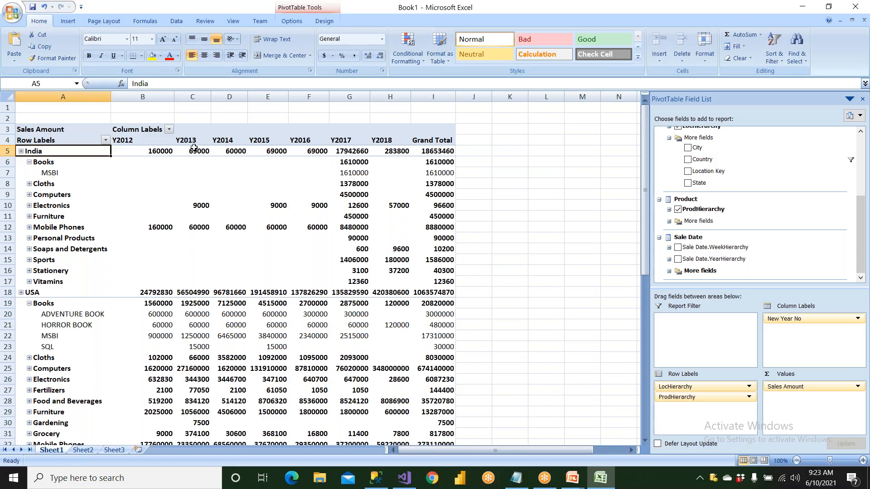
- Compare 2013 FactSales rows in SQL Server Management Studio with India's Mobile Phones and Y2012 amounts in the Excel PivotTable
left_click(607, 484)
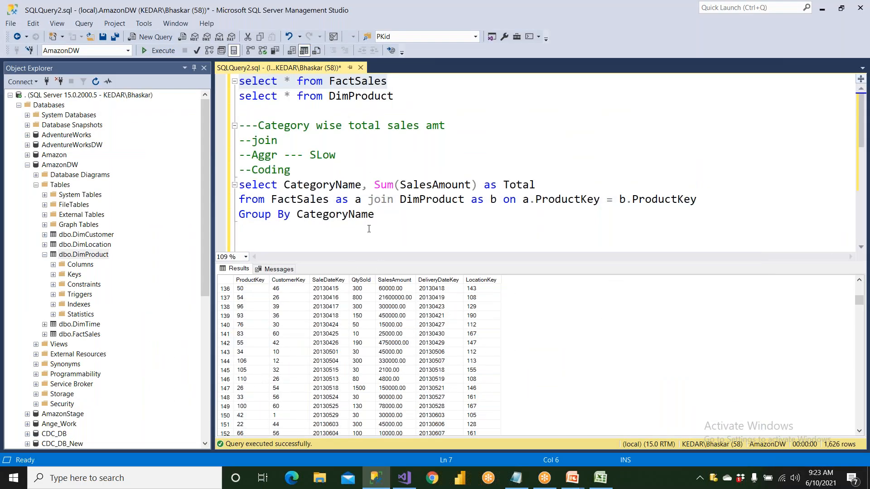
scroll(394, 406, "down", 15)
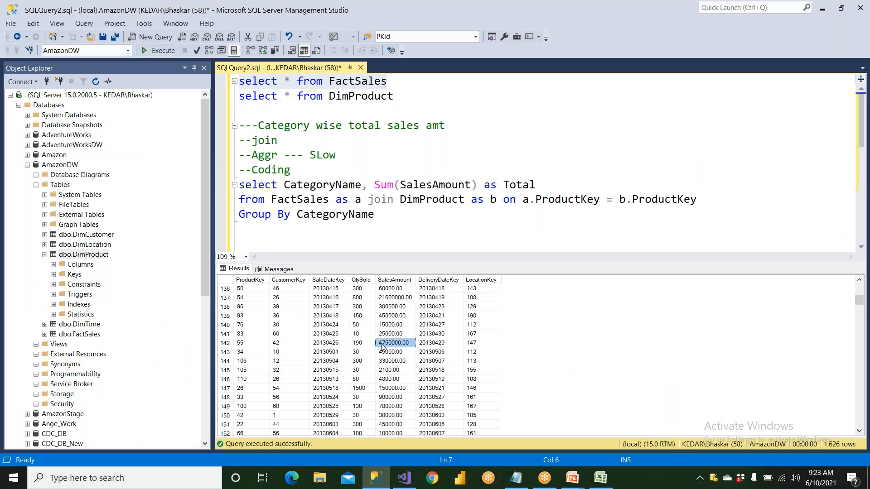
left_click_drag(290, 306, 467, 393)
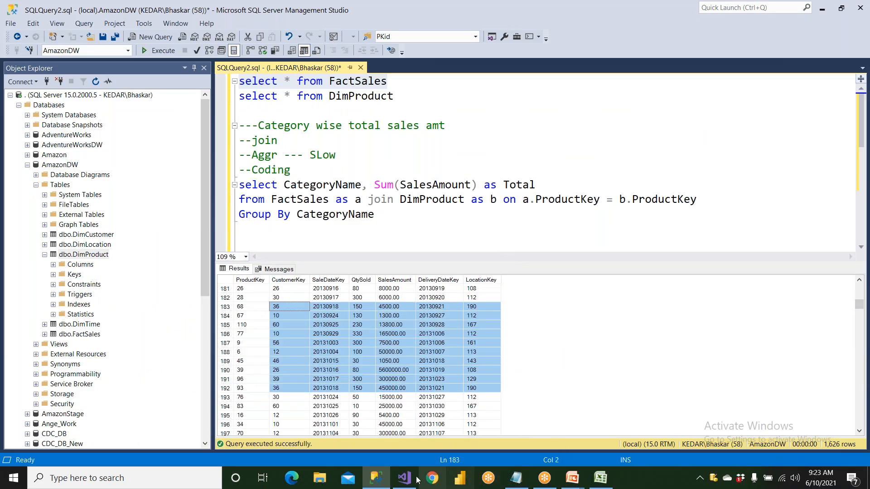
left_click(599, 485)
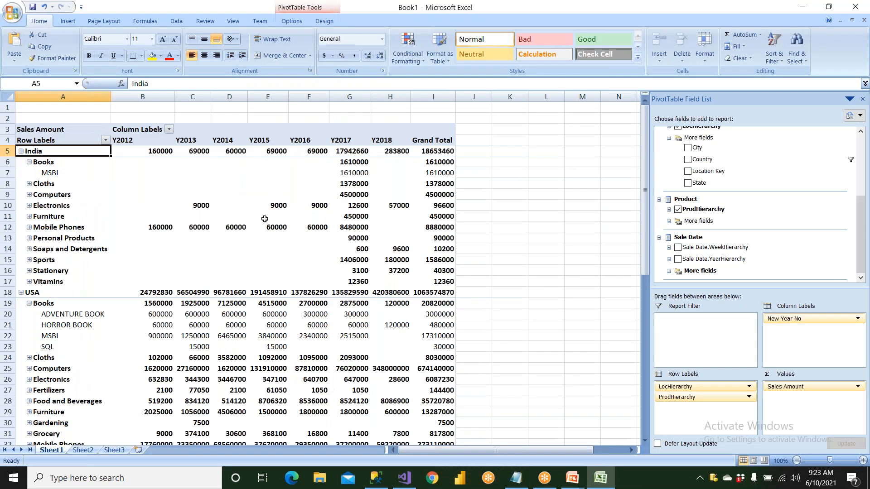
left_click_drag(72, 230, 240, 239)
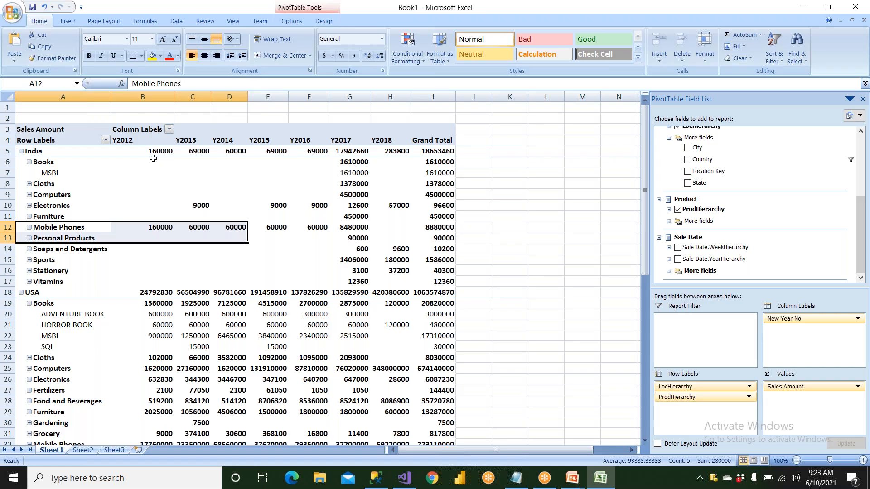
left_click_drag(145, 140, 150, 229)
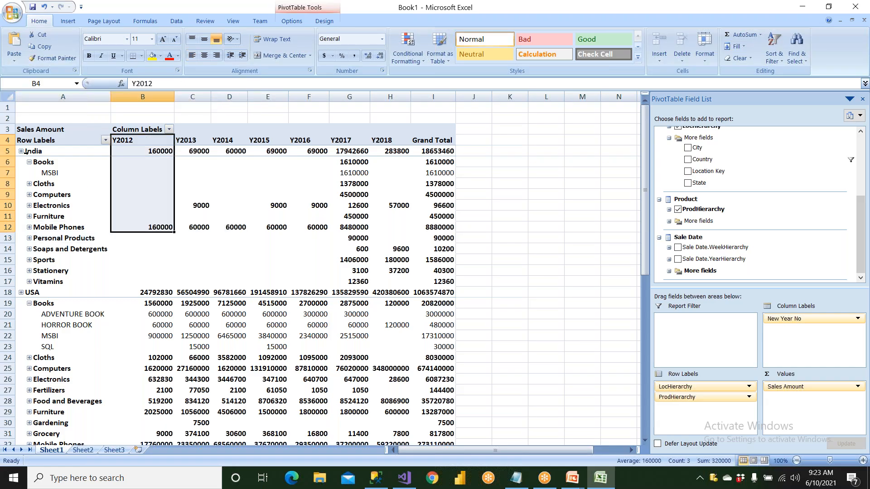
- Remove all row, column and value fields from the PivotTable and close Excel without saving Book1
left_click_drag(679, 386, 640, 388)
left_click_drag(783, 318, 664, 312)
left_click_drag(767, 386, 612, 375)
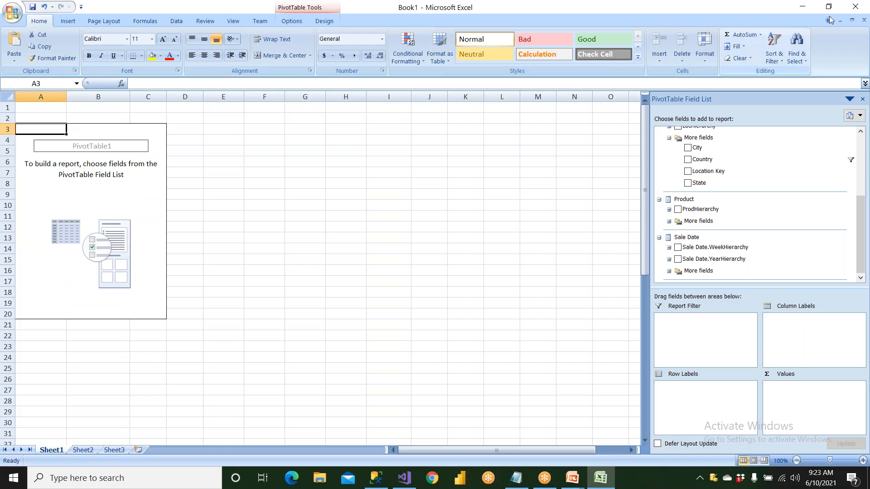
left_click(854, 6)
left_click(441, 268)
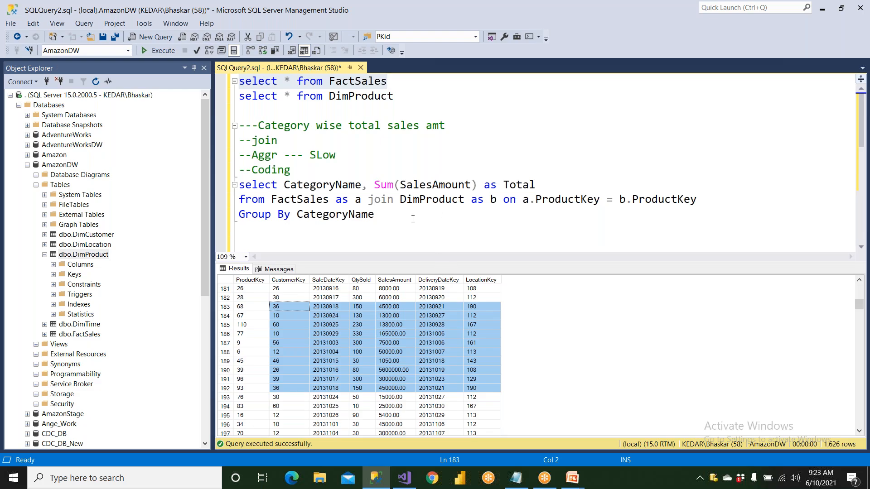
- Select the category-wise total sales query through Group By CategoryName, and preview the open PowerPoint windows
left_click_drag(413, 219, 237, 185)
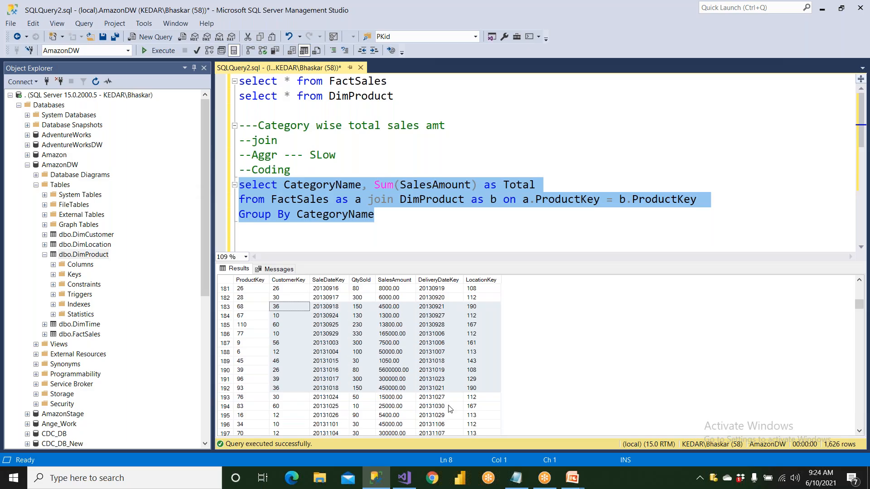
mouse_move(573, 476)
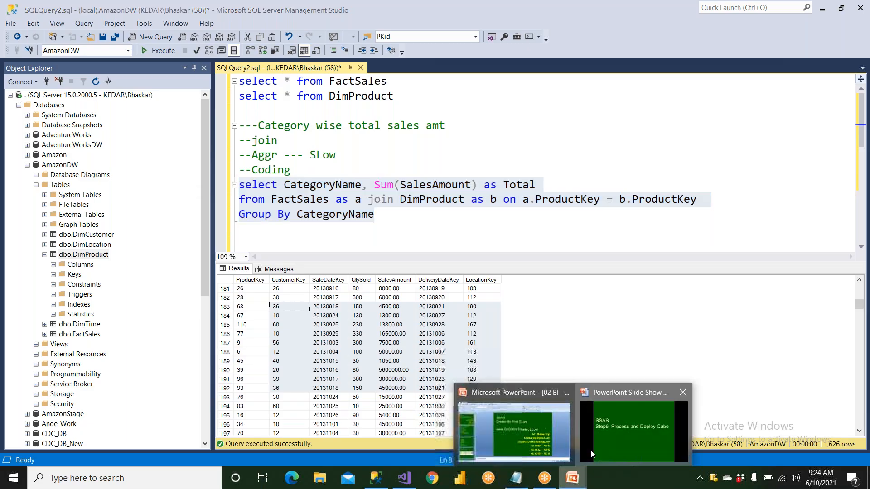